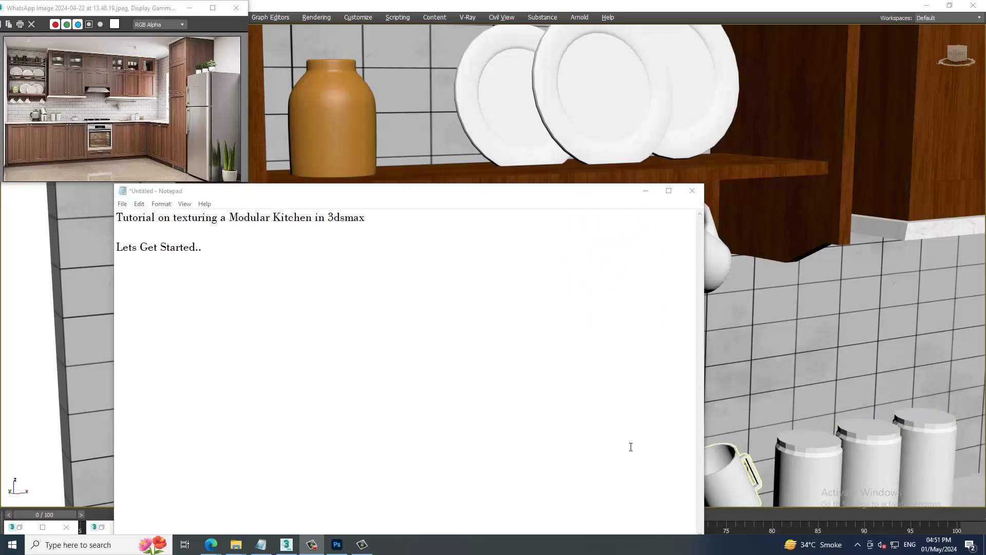
# Minimize the Notepad note 'Tutorial on texturing a Modular Kitchen in 3dsmax' to reveal the kitchen scene
pyautogui.click(440, 342)
pyautogui.hotkey('ctrl', 'a')
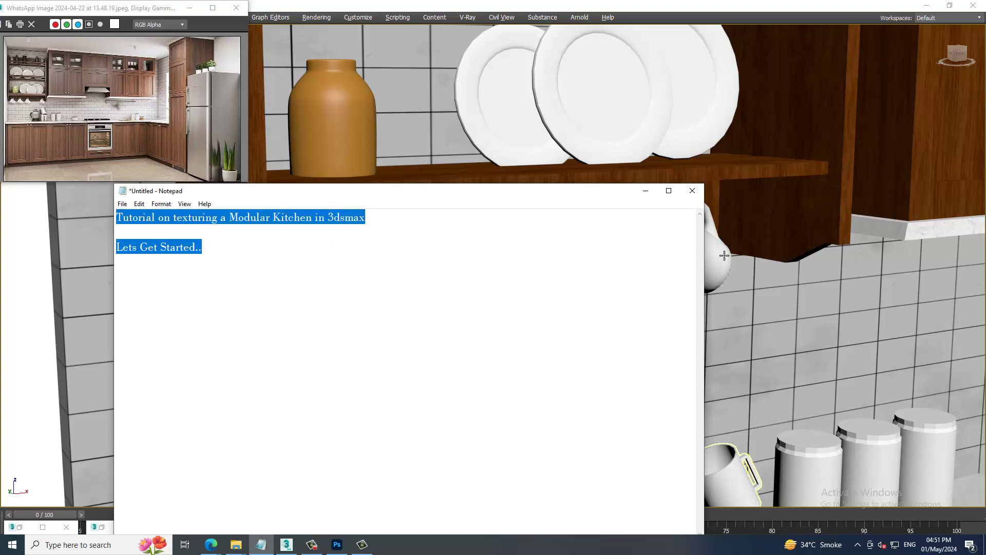
pyautogui.click(645, 194)
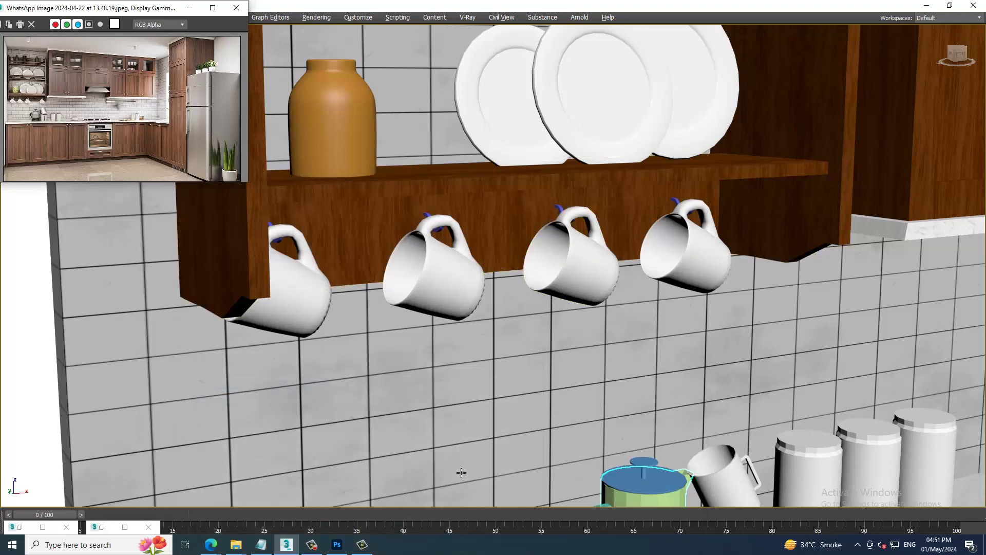
# Zoom, pan and orbit the viewport to frame the tall counter canister front-on
pyautogui.scroll(-8, 461, 473)
pyautogui.scroll(2, 437, 411)
pyautogui.scroll(2, 416, 354)
pyautogui.scroll(2, 404, 314)
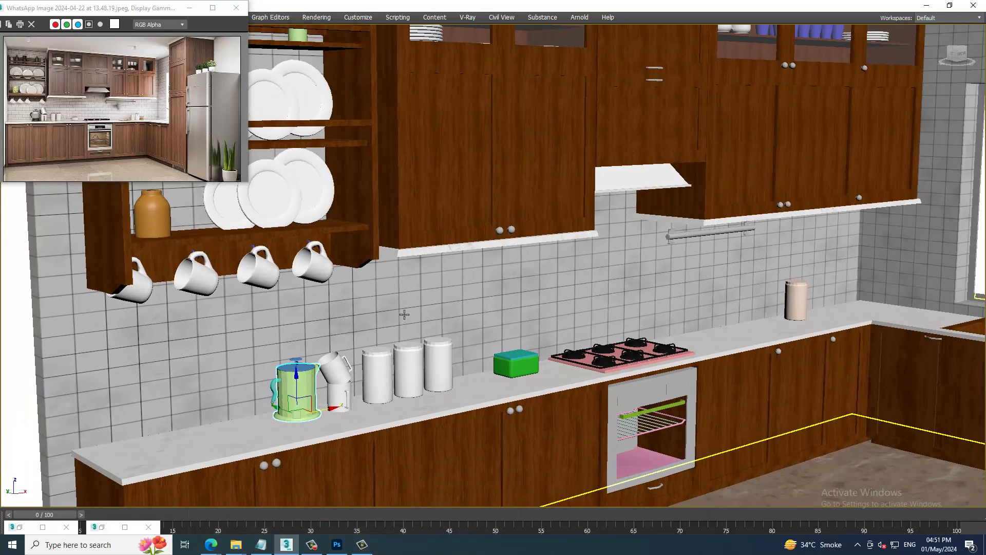
pyautogui.press('alt')
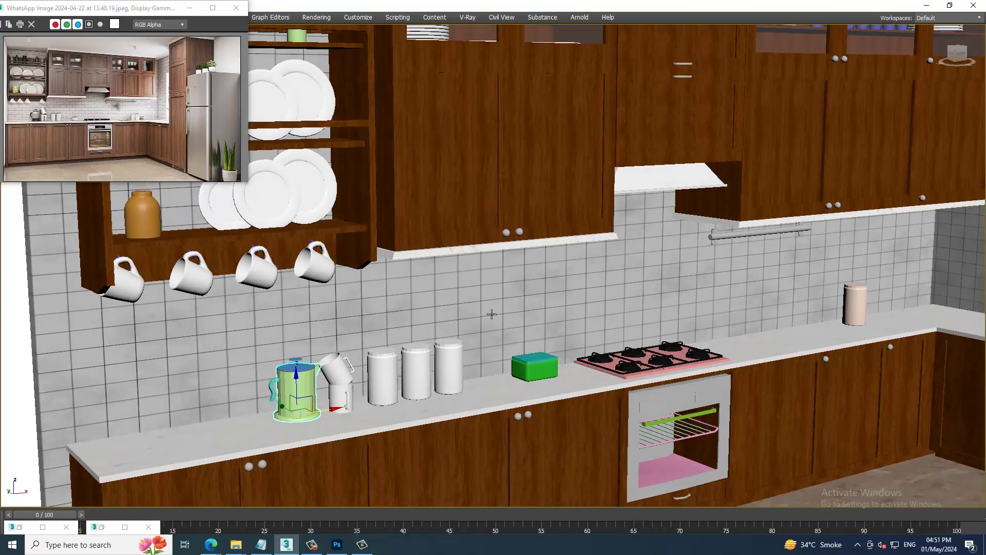
pyautogui.moveTo(422, 291)
pyautogui.mouseDown(button='middle')
pyautogui.moveTo(468, 308)
pyautogui.moveTo(257, 216)
pyautogui.mouseUp(button='middle')
pyautogui.scroll(-1, 468, 309)
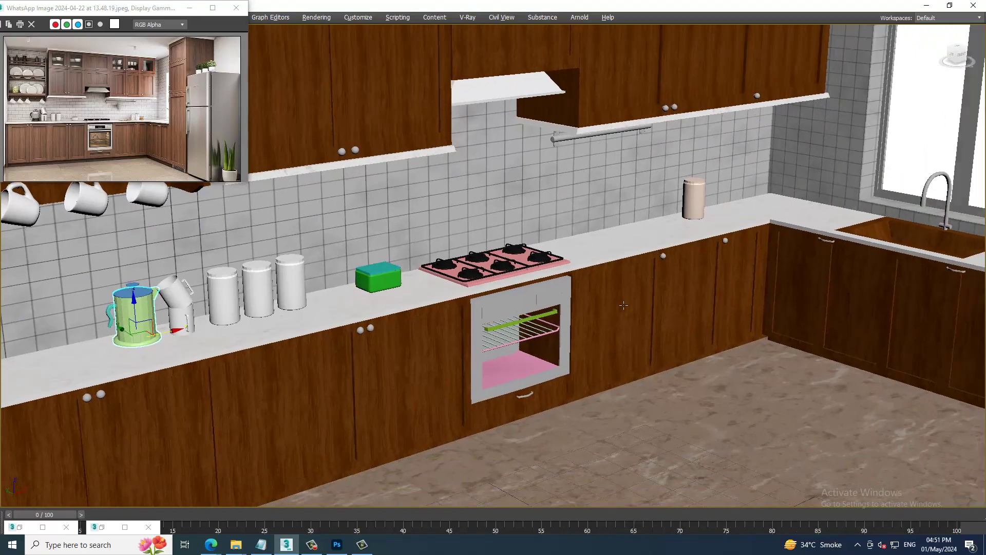
pyautogui.scroll(-3, 583, 283)
pyautogui.scroll(8, 707, 249)
pyautogui.keyDown('alt'); pyautogui.moveTo(713, 231); pyautogui.dragTo(704, 264, button='middle'); pyautogui.keyUp('alt')
pyautogui.scroll(3, 704, 264)
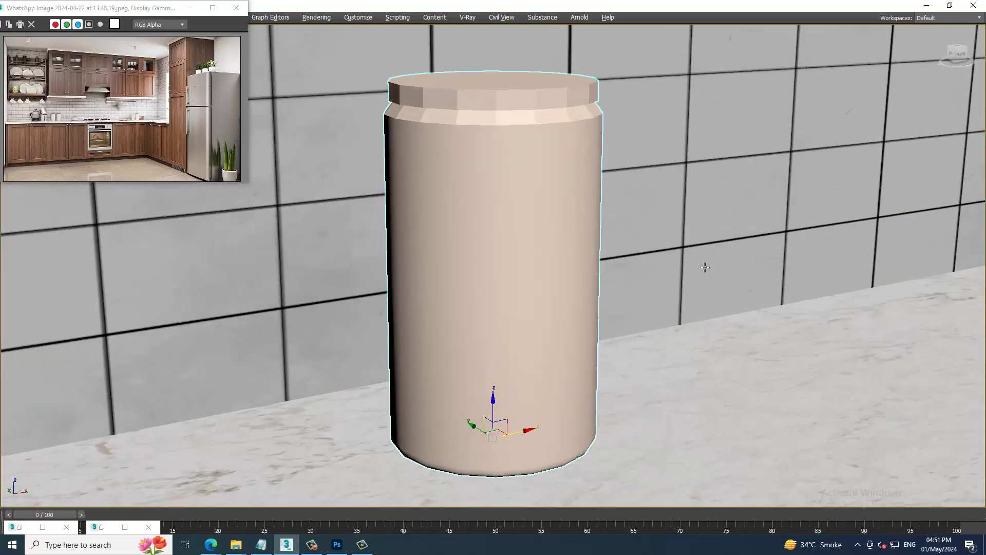
pyautogui.scroll(-2, 687, 247)
pyautogui.scroll(-3, 657, 282)
pyautogui.scroll(2, 644, 282)
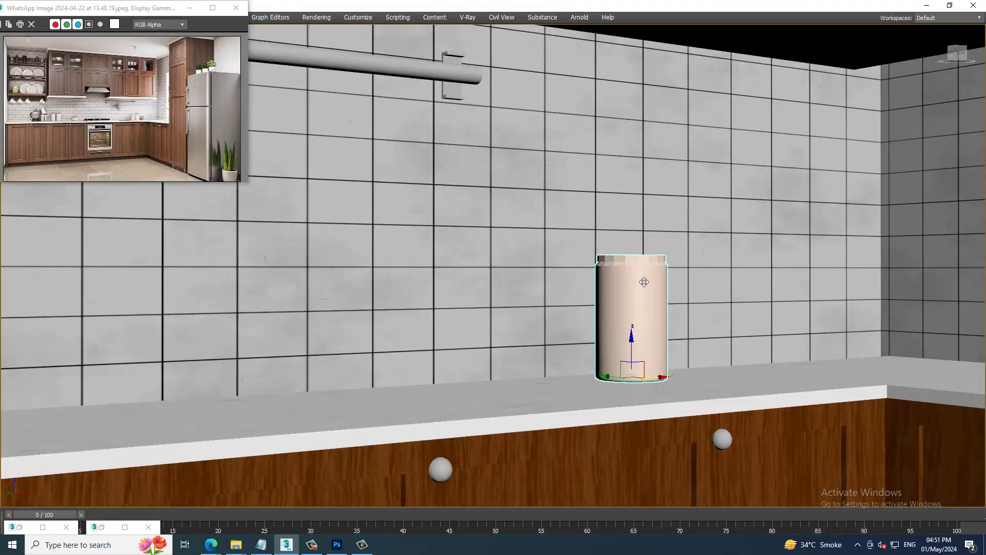
# Exit Expert Mode and select the canister's side polygons by inverting a top-face selection
pyautogui.hotkey('ctrl', 'x')
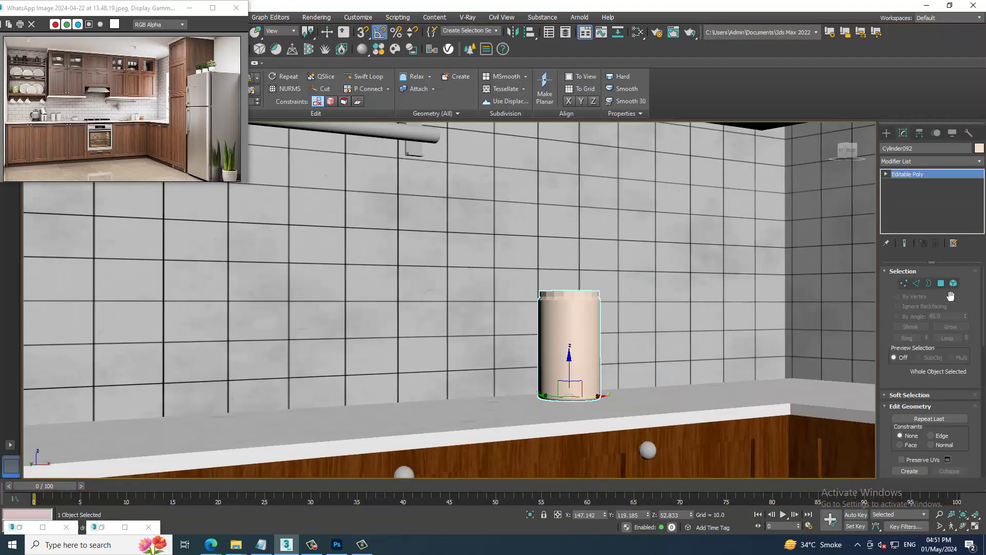
pyautogui.click(942, 284)
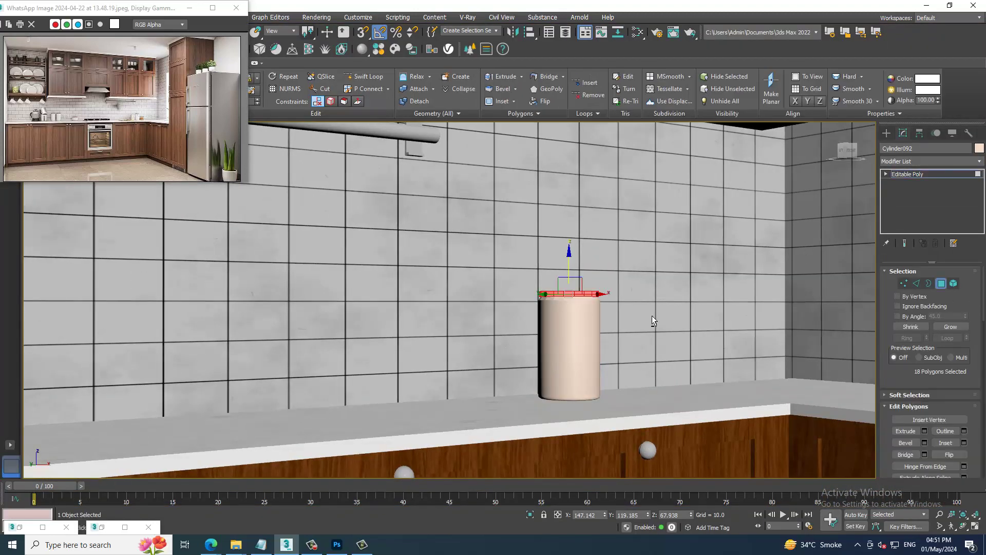
pyautogui.keyDown('alt'); pyautogui.moveTo(652, 315); pyautogui.dragTo(659, 314, button='middle'); pyautogui.keyUp('alt')
pyautogui.hotkey('ctrl', 'i')
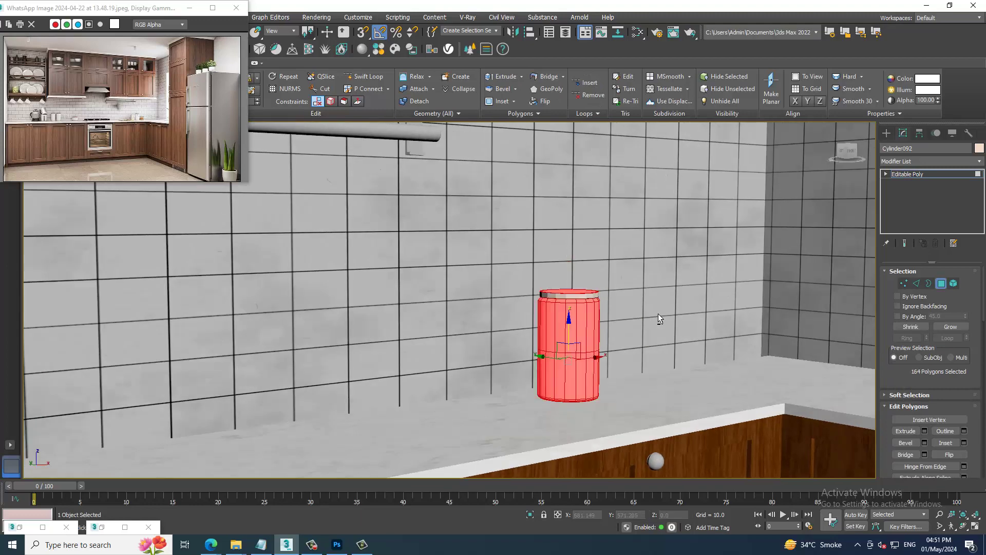
# Isolate the canister, deselect its top rim faces, and open the Slate Material Editor
pyautogui.keyDown('alt'); pyautogui.moveTo(658, 314); pyautogui.dragTo(492, 276, button='middle'); pyautogui.keyUp('alt')
pyautogui.hotkey('alt', 'q')
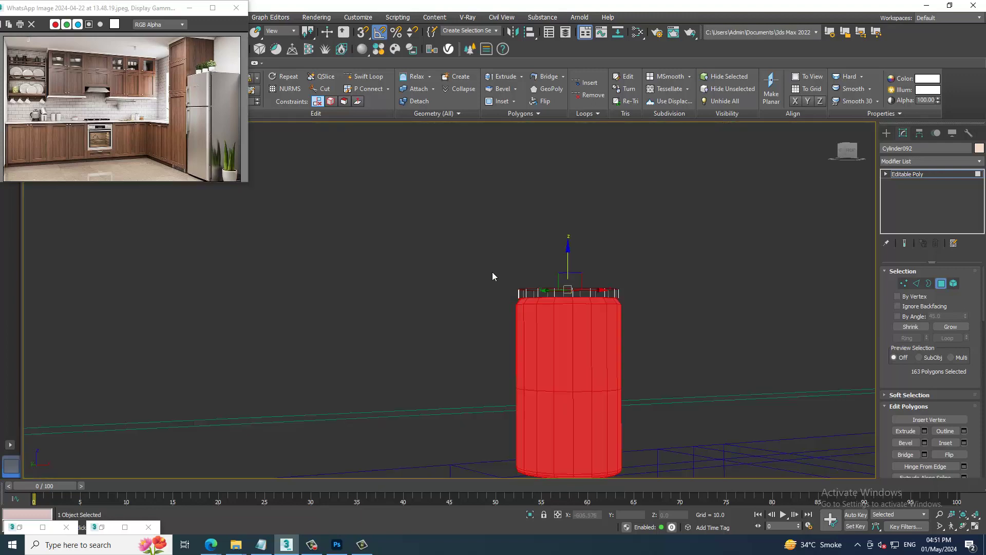
pyautogui.keyDown('alt'); pyautogui.moveTo(662, 300); pyautogui.dragTo(668, 295); pyautogui.keyUp('alt')
pyautogui.hotkey('alt', 'q')
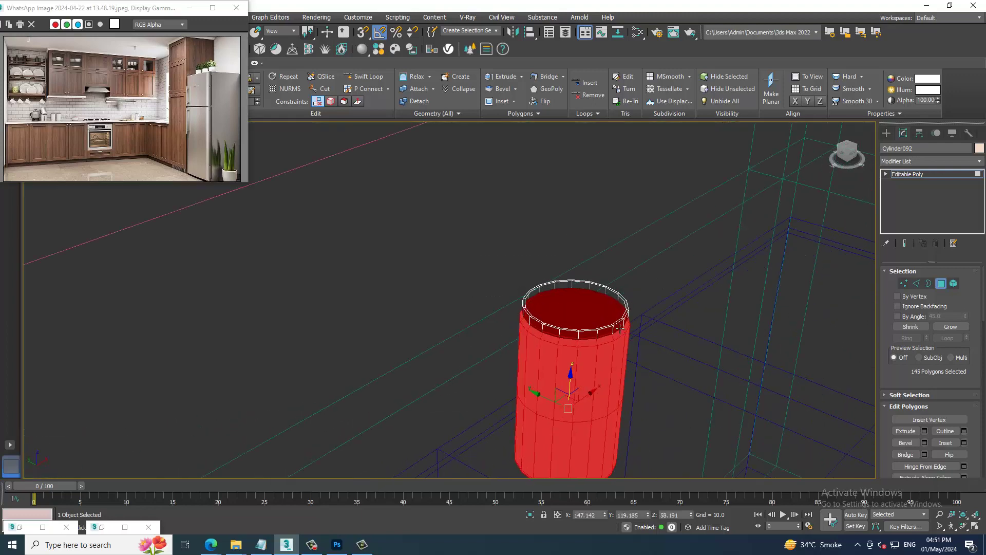
pyautogui.press('m')
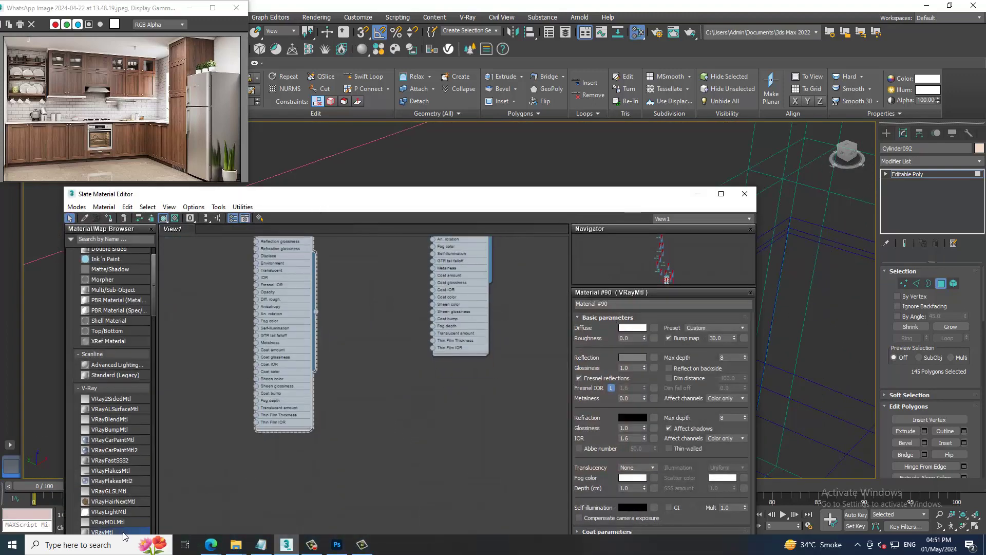
# Add a new VRayMtl, Material #91, with a lighter, light grey diffuse colour
pyautogui.moveTo(418, 455); pyautogui.dragTo(418, 401)
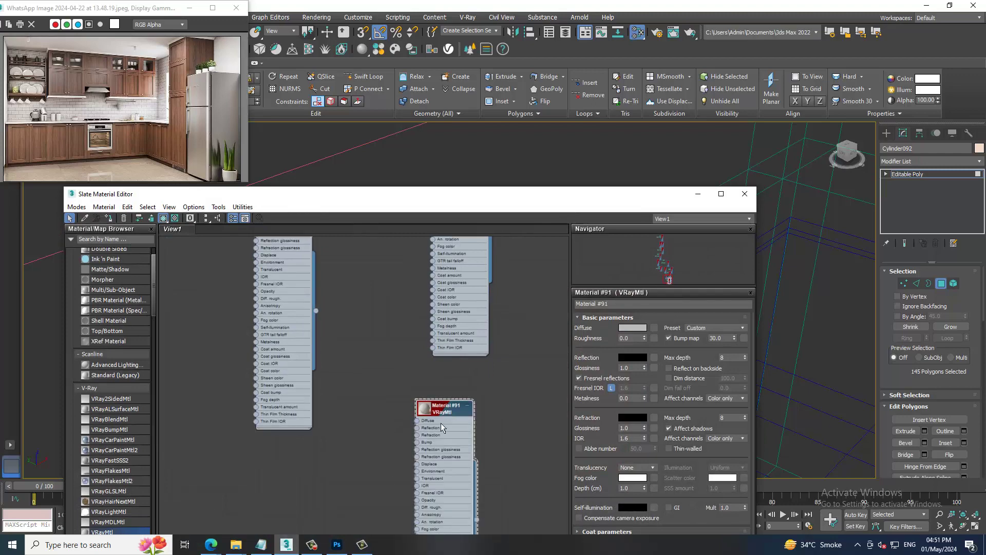
pyautogui.click(631, 328)
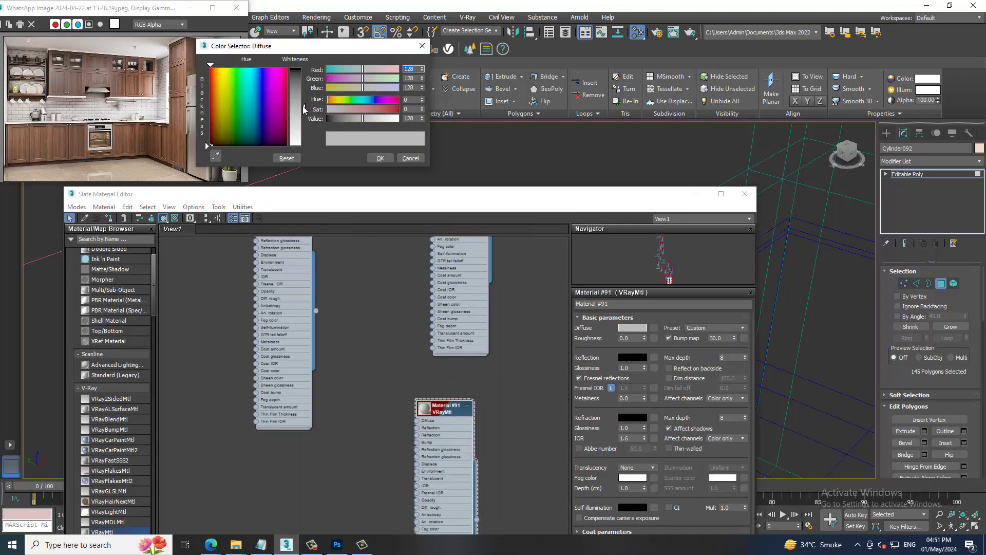
pyautogui.moveTo(303, 109); pyautogui.dragTo(303, 70)
pyautogui.click(380, 158)
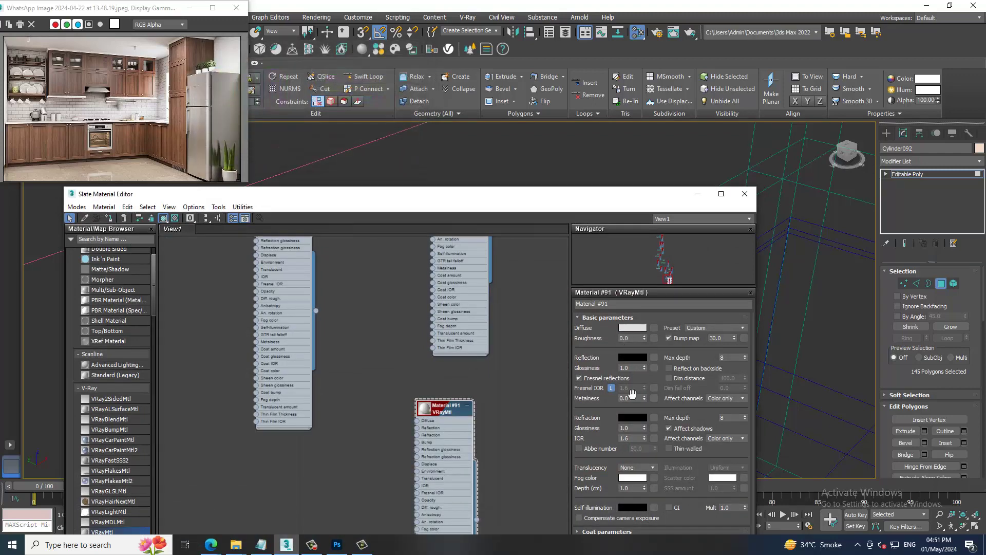
# Set Material #91's refraction colour to white and minimize the Slate editor
pyautogui.click(632, 418)
pyautogui.moveTo(298, 84); pyautogui.dragTo(297, 146)
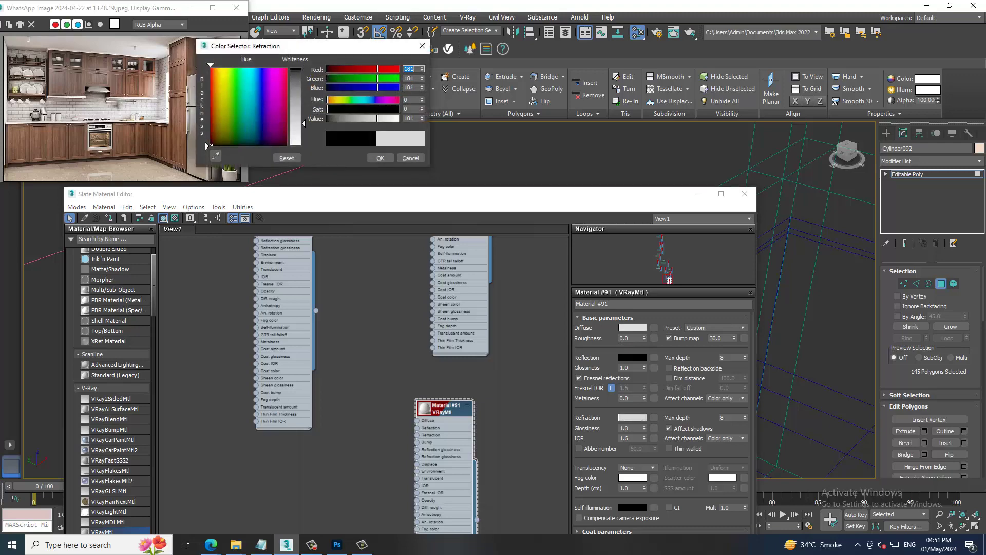
pyautogui.click(380, 158)
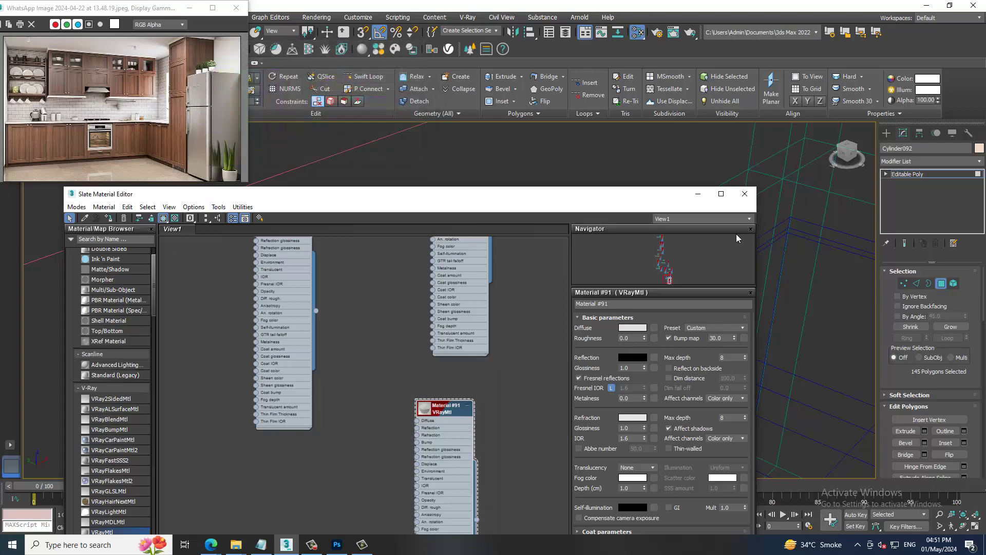
pyautogui.click(698, 195)
# Return to top object level and switch the viewport to shaded display
pyautogui.scroll(-5, 667, 205)
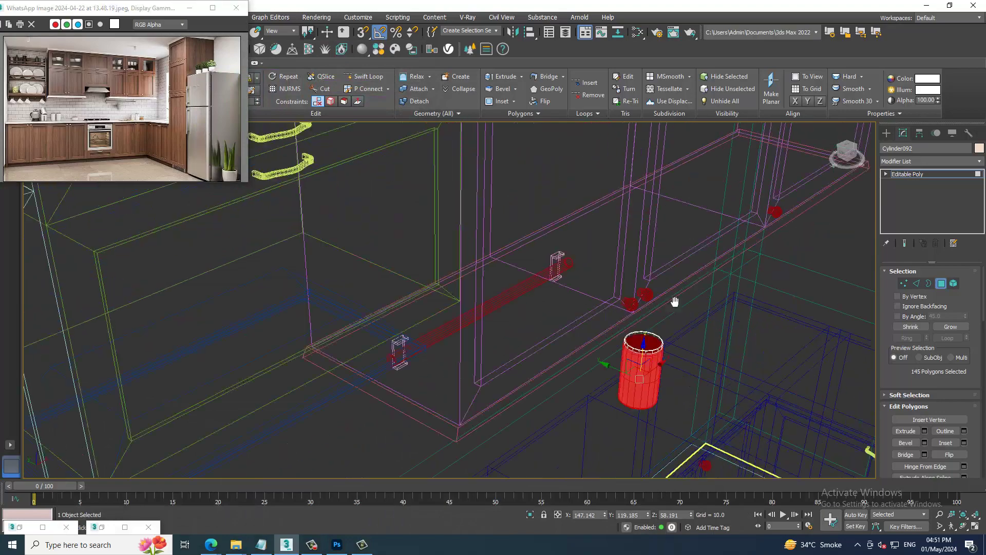
pyautogui.keyDown('alt'); pyautogui.moveTo(676, 238); pyautogui.dragTo(924, 204, button='middle'); pyautogui.keyUp('alt')
pyautogui.click(934, 173)
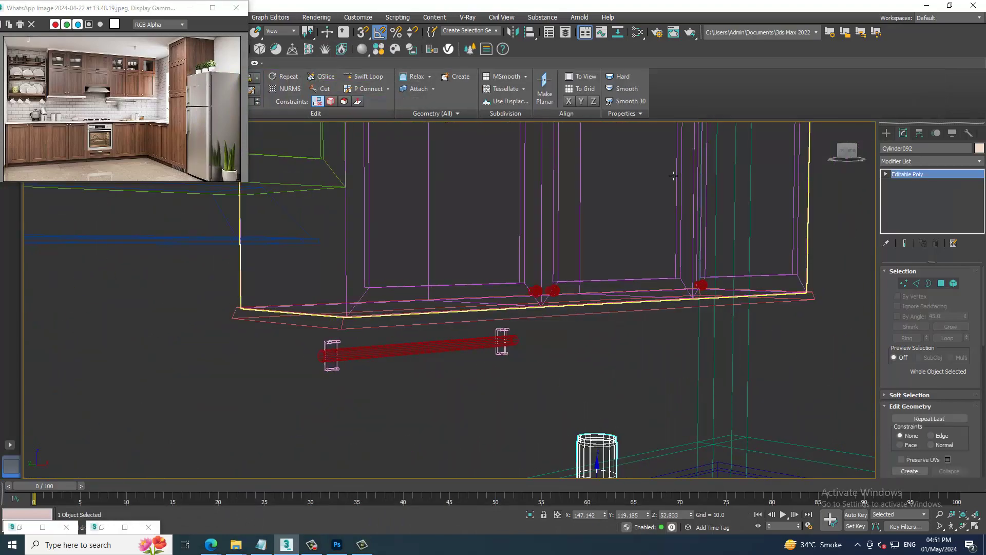
pyautogui.keyDown('alt'); pyautogui.moveTo(617, 318); pyautogui.dragTo(597, 251, button='middle'); pyautogui.keyUp('alt')
pyautogui.press('F3')
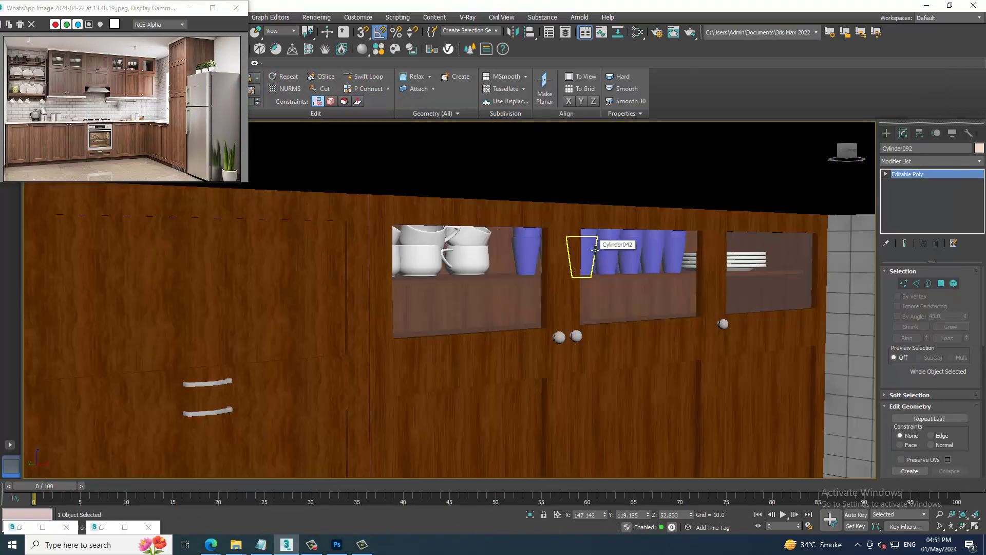
# Hide the wall cabinet doors (Box012) and the tiled wall (Wall001)
pyautogui.click(556, 246)
pyautogui.rightClick(557, 246)
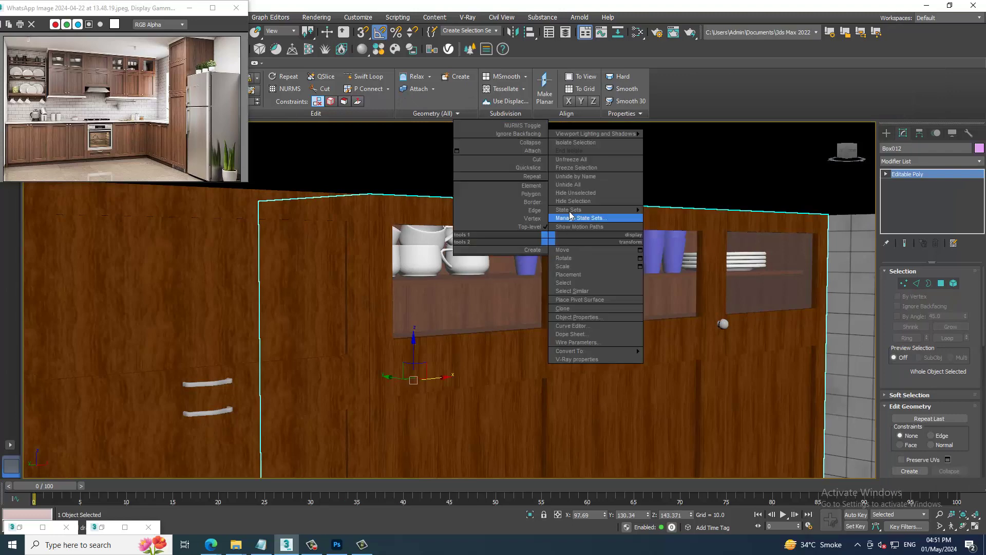
pyautogui.click(584, 202)
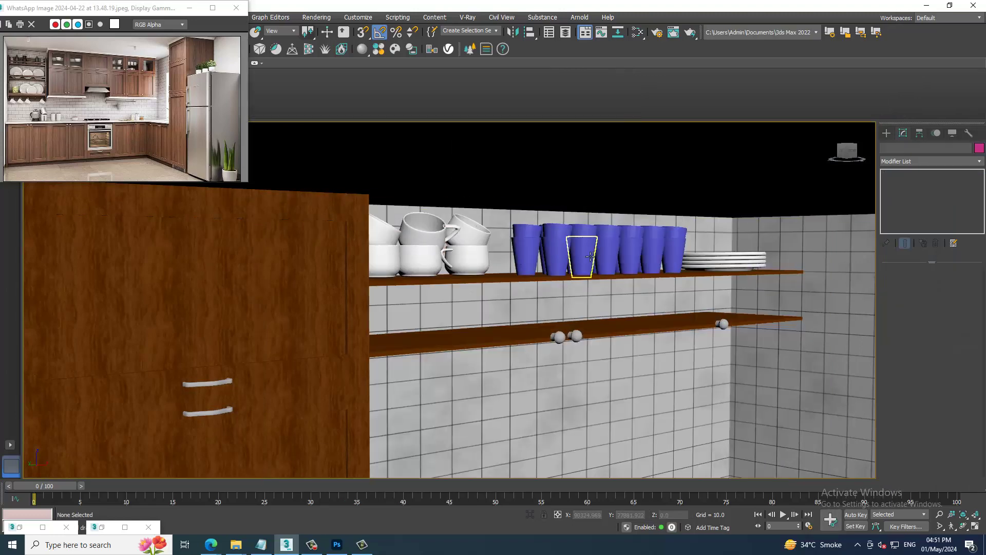
pyautogui.click(507, 218)
pyautogui.rightClick(502, 210)
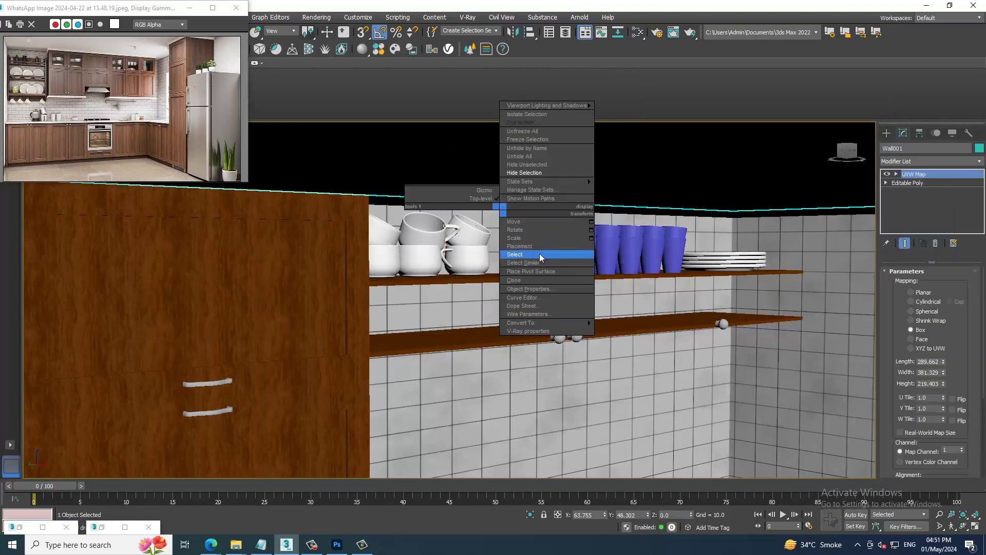
pyautogui.click(534, 173)
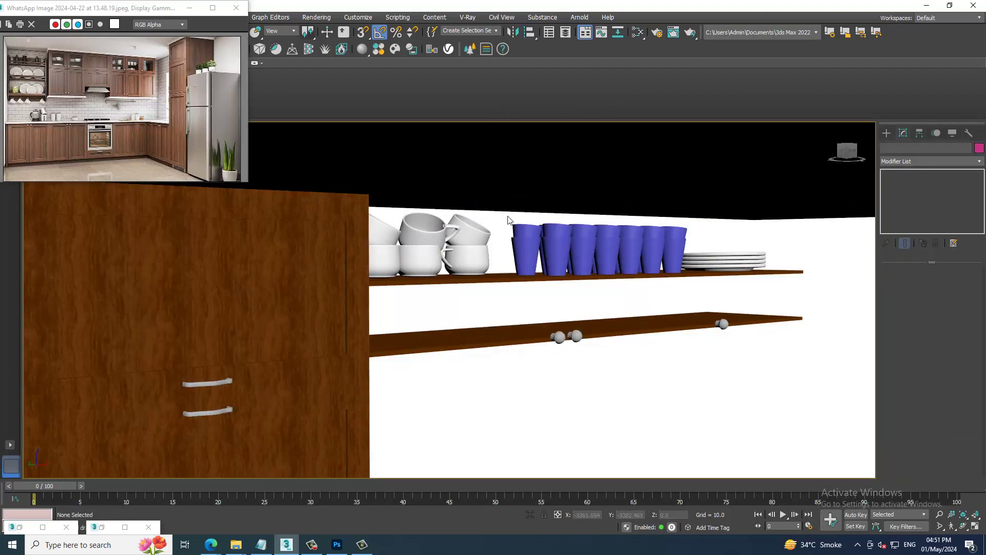
# Select the 24 blue cups on the shelf and reopen the material editor
pyautogui.moveTo(679, 261); pyautogui.dragTo(679, 260)
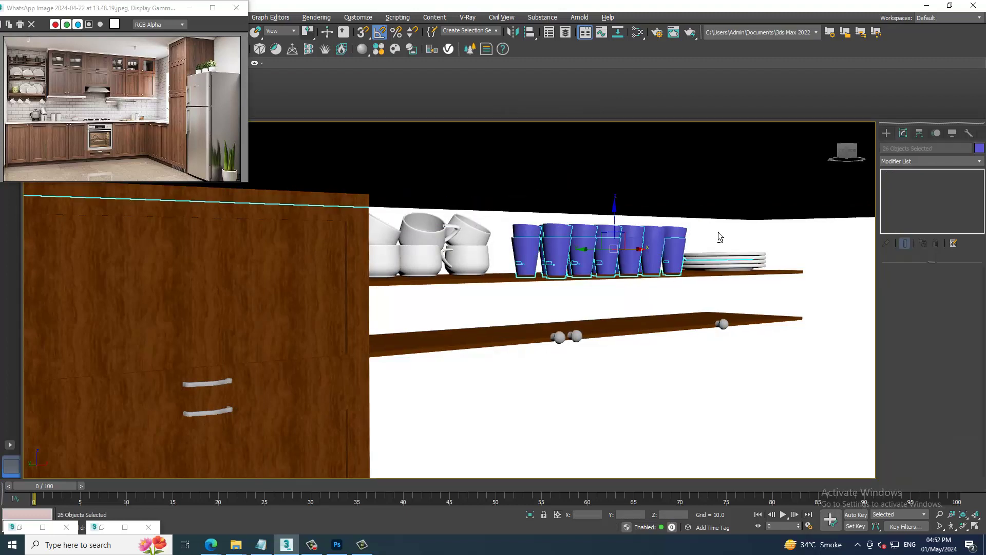
pyautogui.keyDown('alt'); pyautogui.click(271, 161); pyautogui.keyUp('alt')
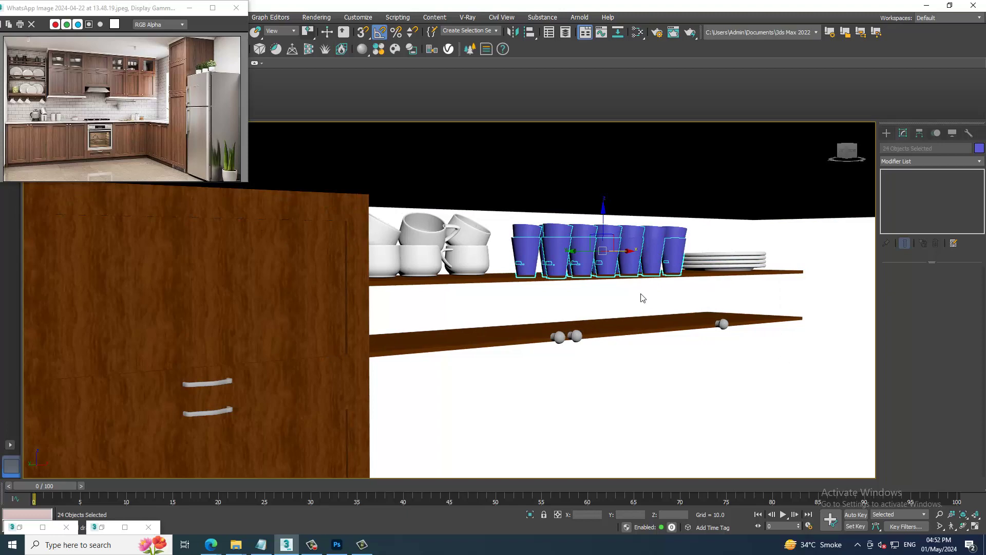
pyautogui.keyDown('alt'); pyautogui.moveTo(642, 298); pyautogui.dragTo(610, 222, button='middle'); pyautogui.keyUp('alt')
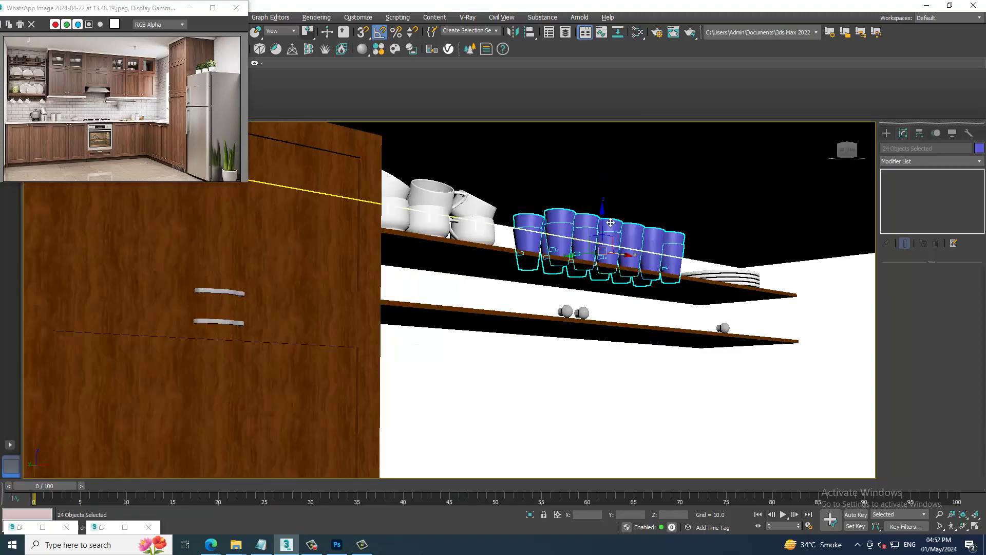
pyautogui.press('m')
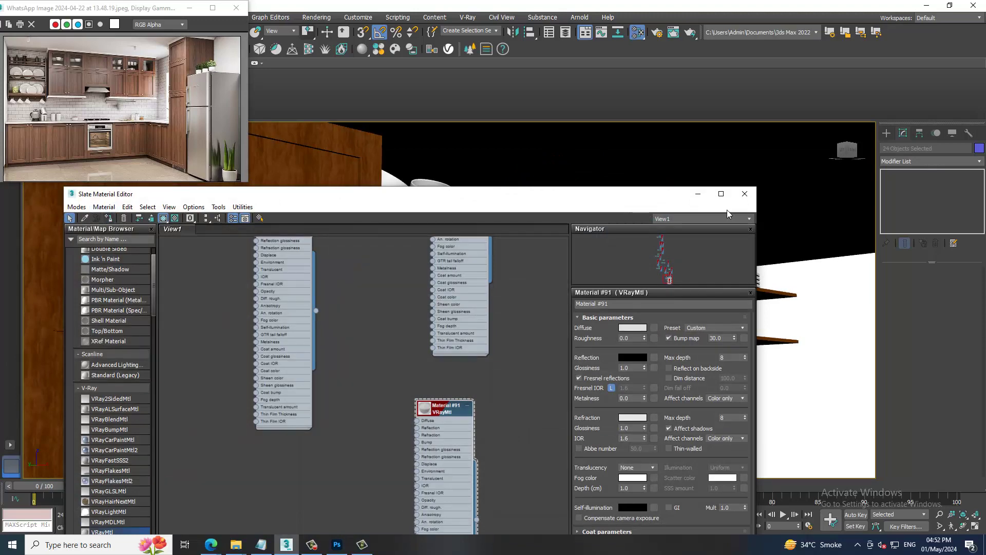
# Close the material editor and unhide the cabinets, tiles and plates by name
pyautogui.click(745, 193)
pyautogui.rightClick(623, 278)
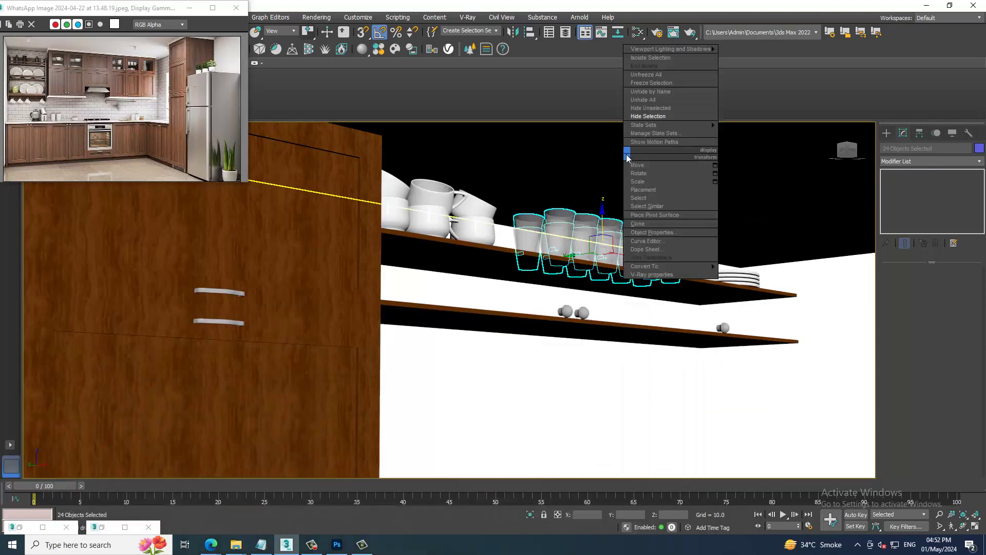
pyautogui.click(668, 100)
# Zoom to the plate rack and select the three green bottles
pyautogui.scroll(-3, 667, 239)
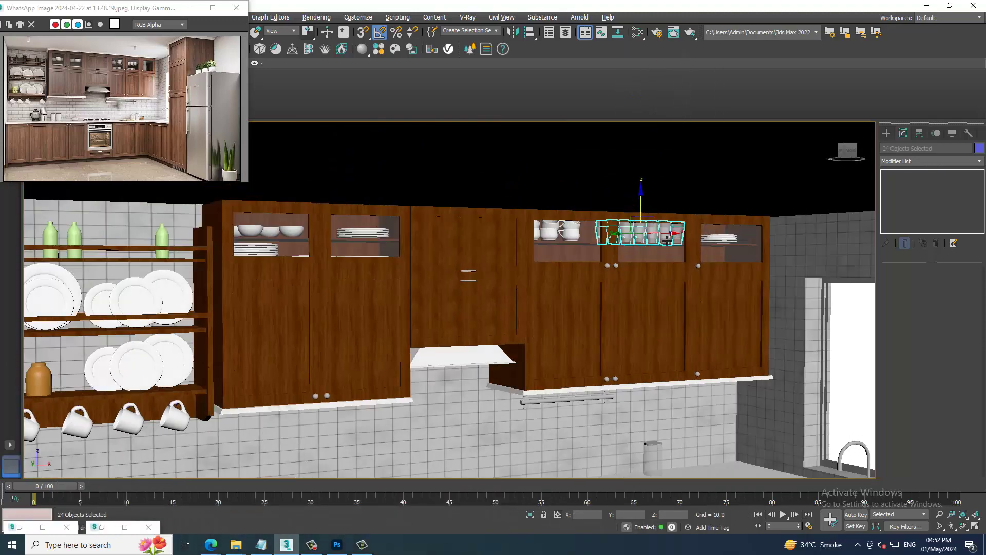
pyautogui.scroll(-3, 666, 239)
pyautogui.scroll(2, 535, 271)
pyautogui.scroll(2, 535, 270)
pyautogui.scroll(2, 536, 271)
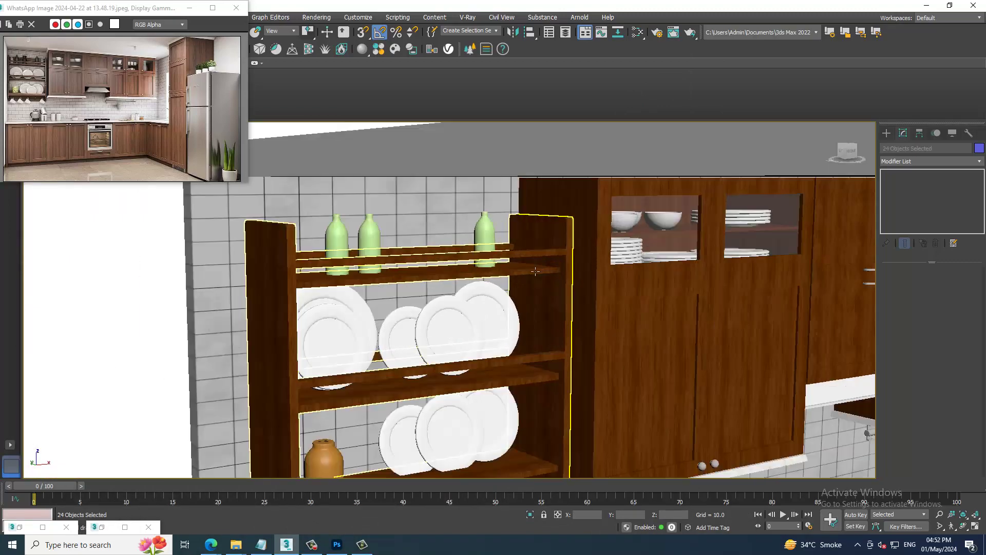
pyautogui.scroll(2, 535, 271)
pyautogui.click(462, 226)
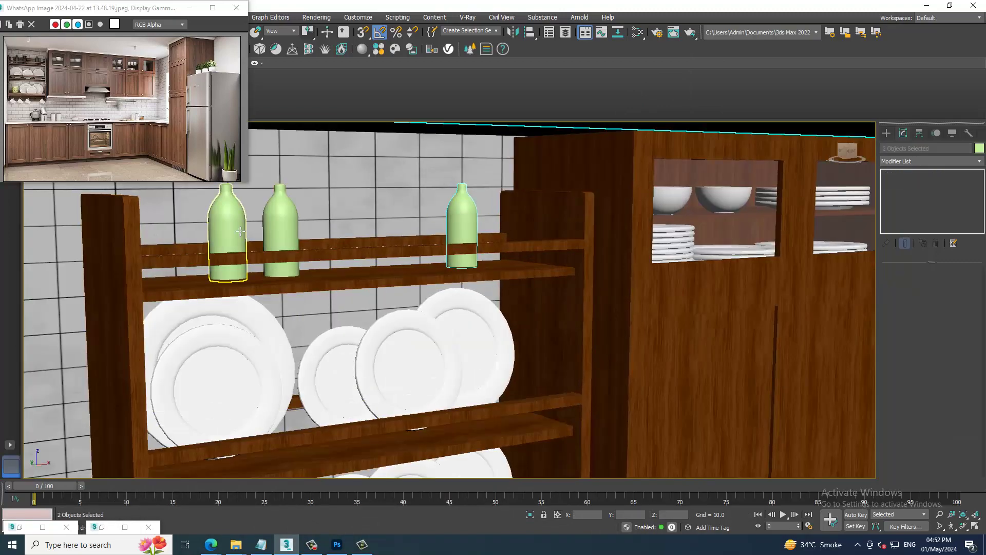
pyautogui.click(282, 231)
pyautogui.keyDown('ctrl'); pyautogui.click(229, 231); pyautogui.keyUp('ctrl')
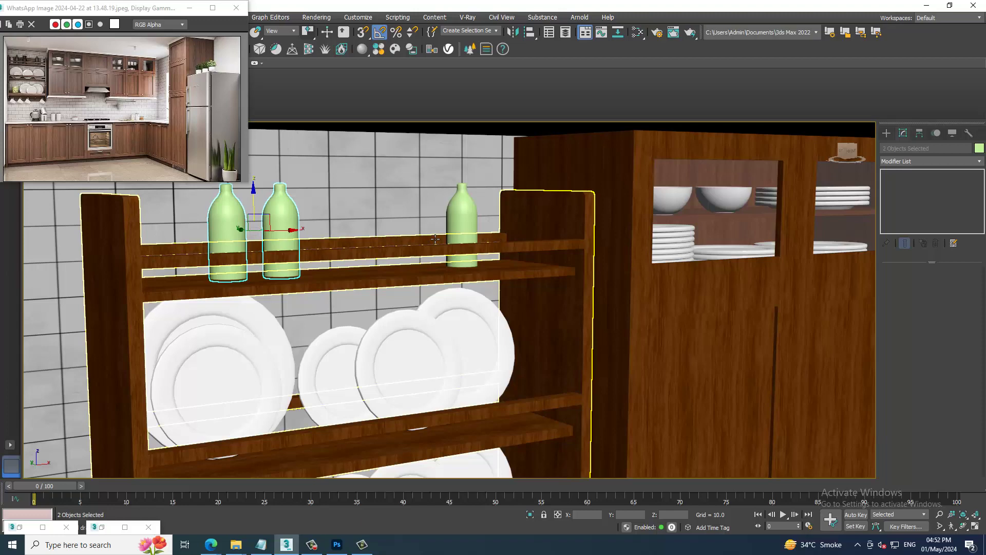
pyautogui.keyDown('ctrl'); pyautogui.click(460, 229); pyautogui.keyUp('ctrl')
# Add a new VRayMtl, Material #103, with a dark green diffuse colour
pyautogui.press('m')
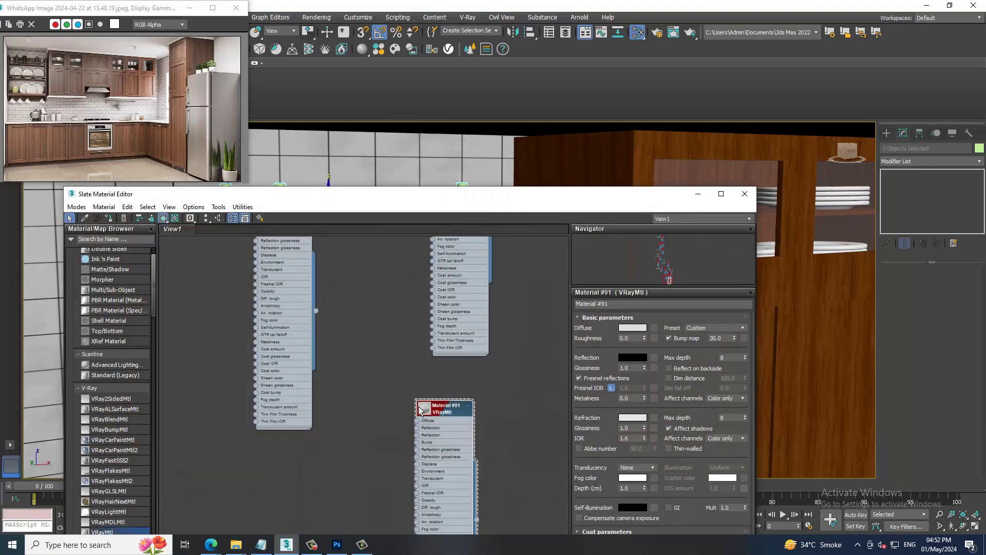
pyautogui.moveTo(421, 409); pyautogui.dragTo(400, 319, button='middle')
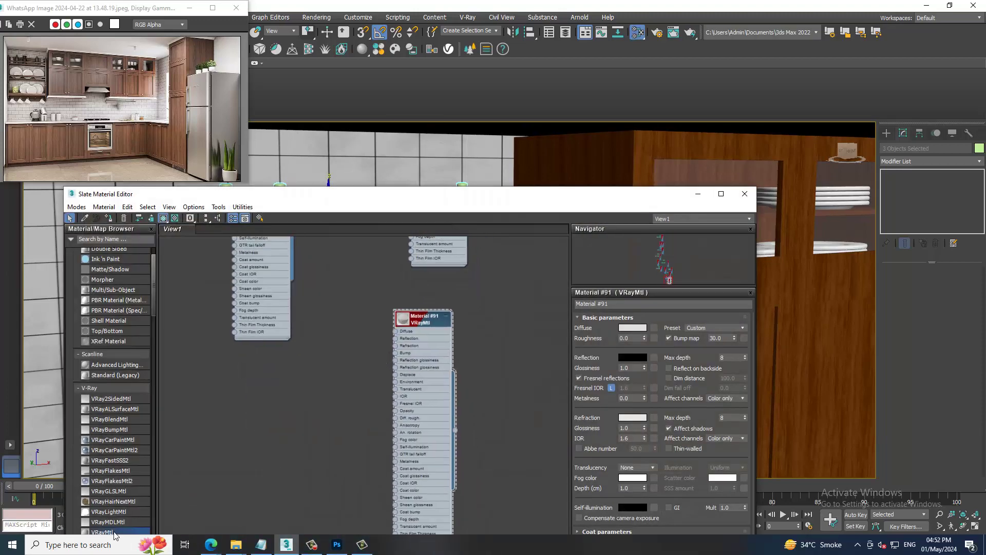
pyautogui.moveTo(106, 532); pyautogui.dragTo(270, 437)
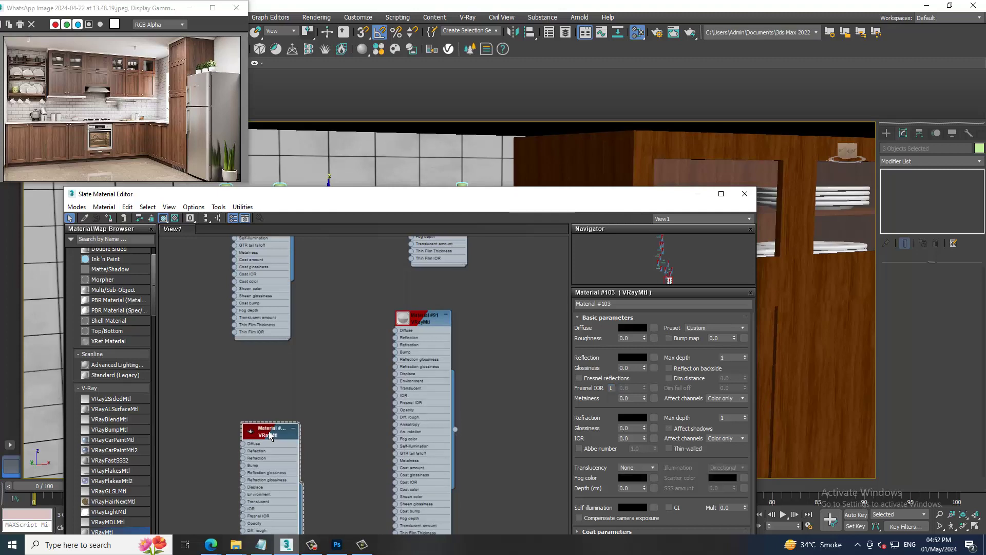
pyautogui.click(633, 328)
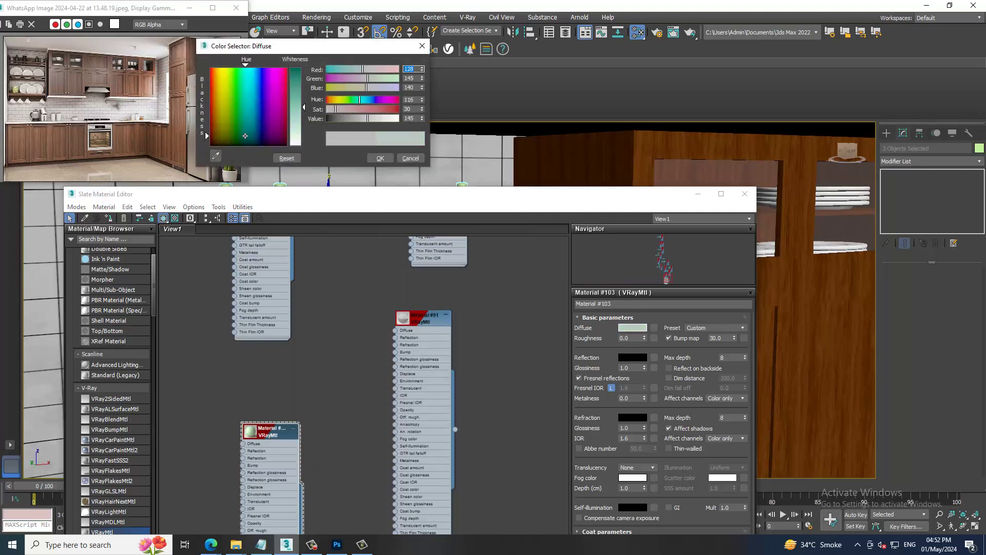
pyautogui.moveTo(235, 142); pyautogui.dragTo(232, 145)
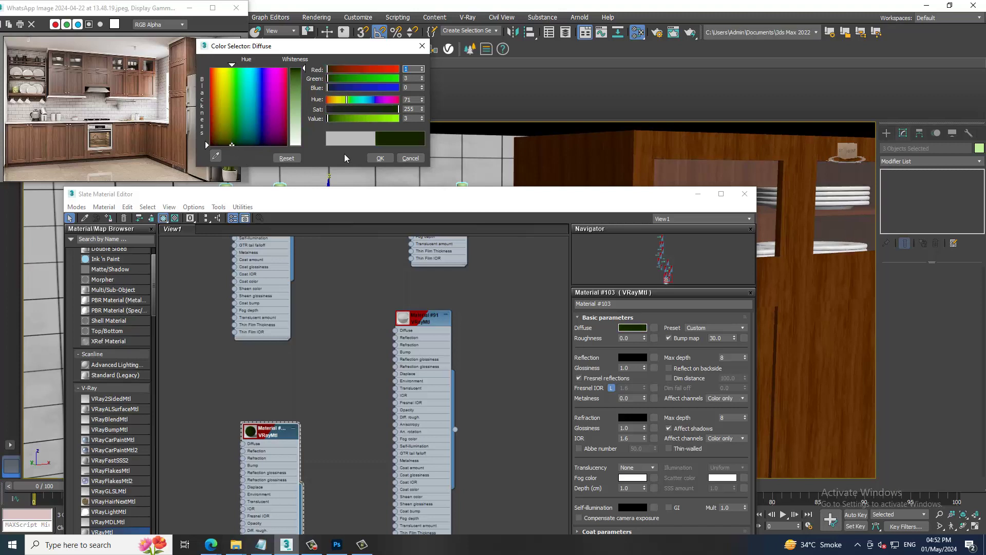
pyautogui.click(383, 158)
# Set Material #103's reflection colour to green and check the bottles
pyautogui.click(626, 357)
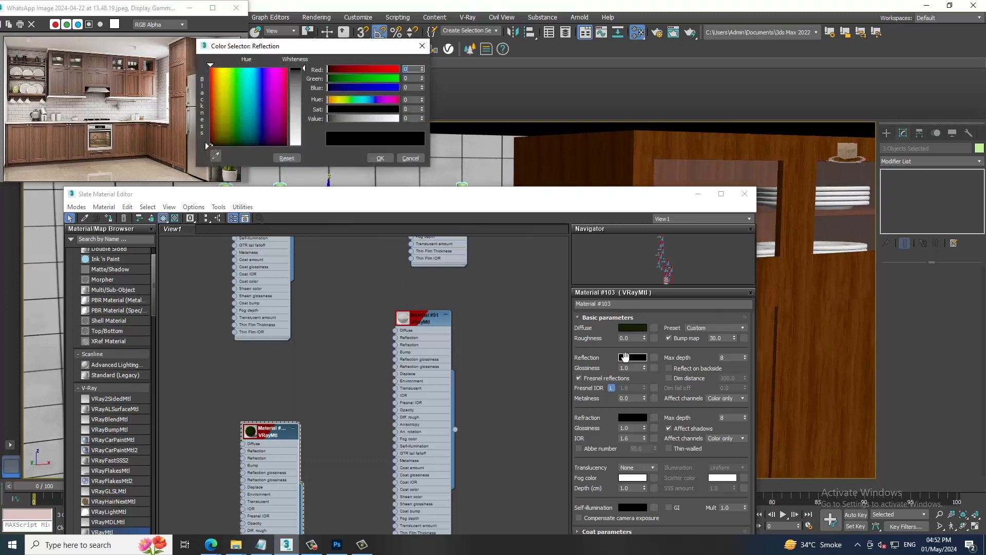
pyautogui.moveTo(273, 129); pyautogui.dragTo(231, 106)
pyautogui.click(381, 158)
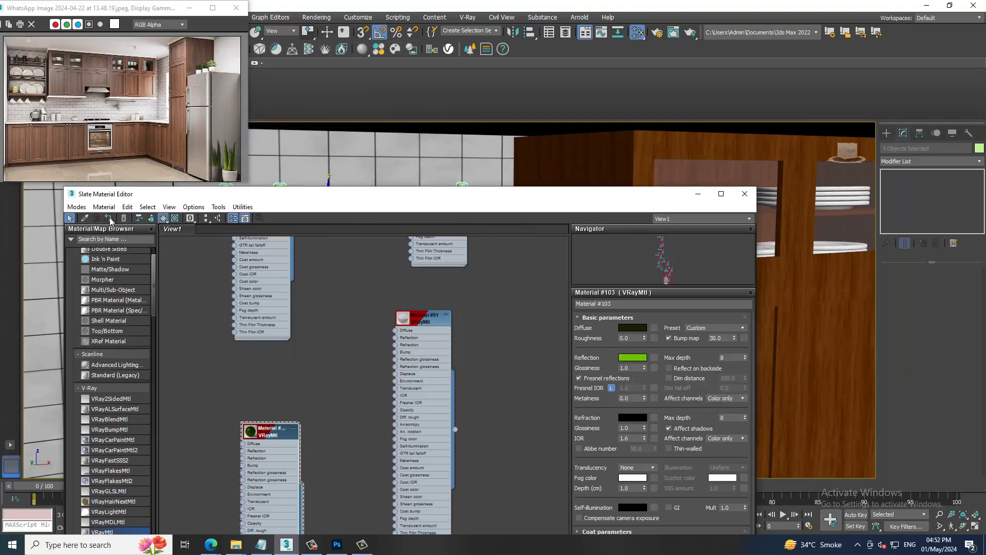
pyautogui.click(699, 195)
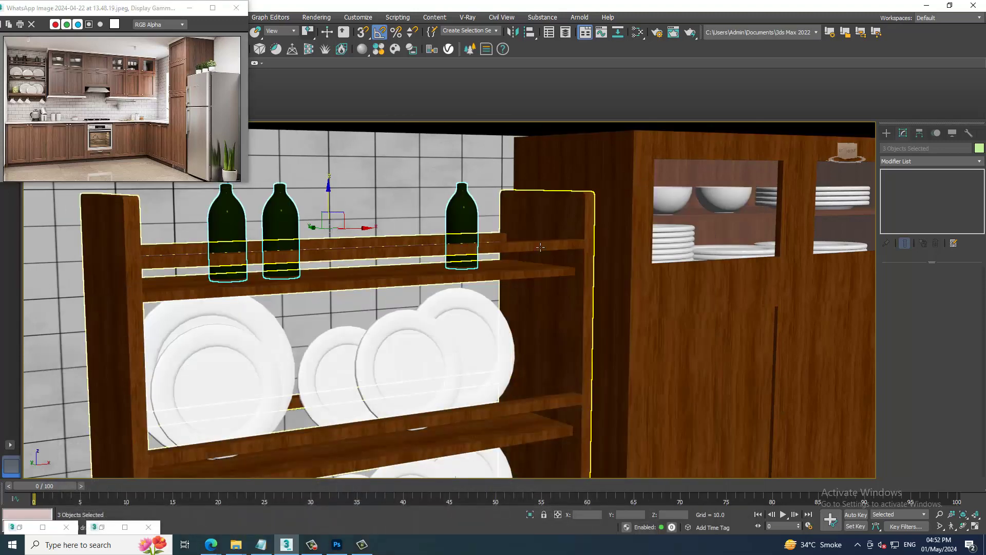
# Set Material #103's refraction colour to yellow-green
pyautogui.press('m')
pyautogui.click(636, 422)
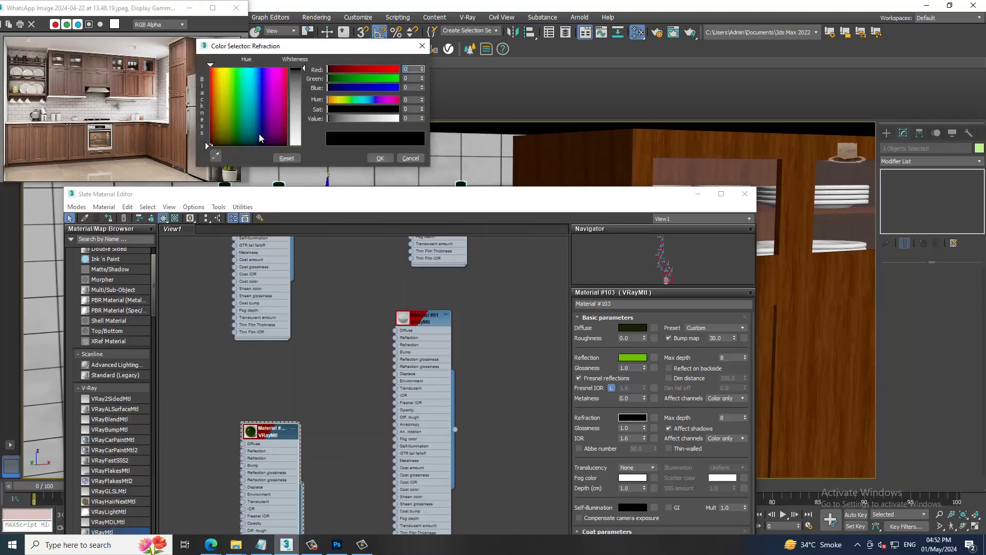
pyautogui.click(227, 86)
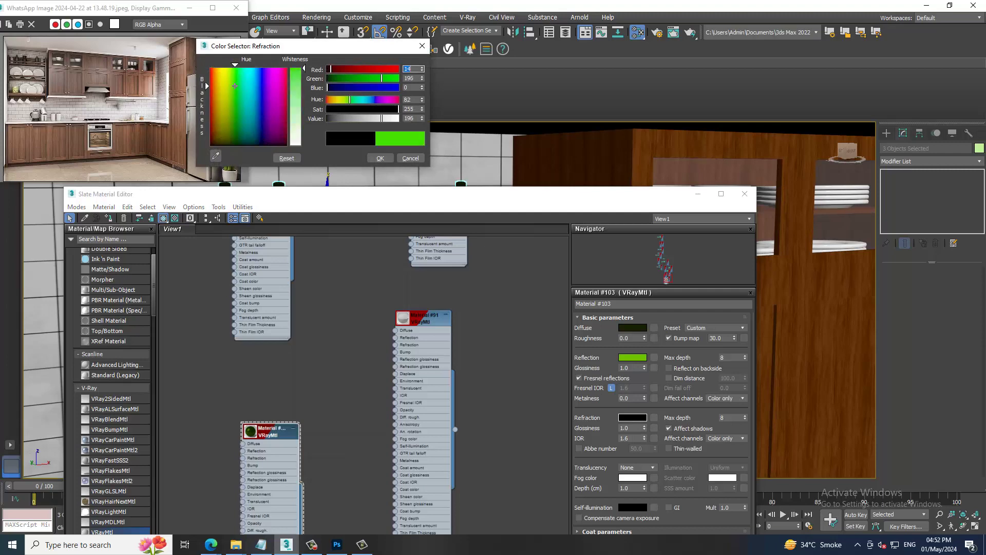
pyautogui.click(392, 158)
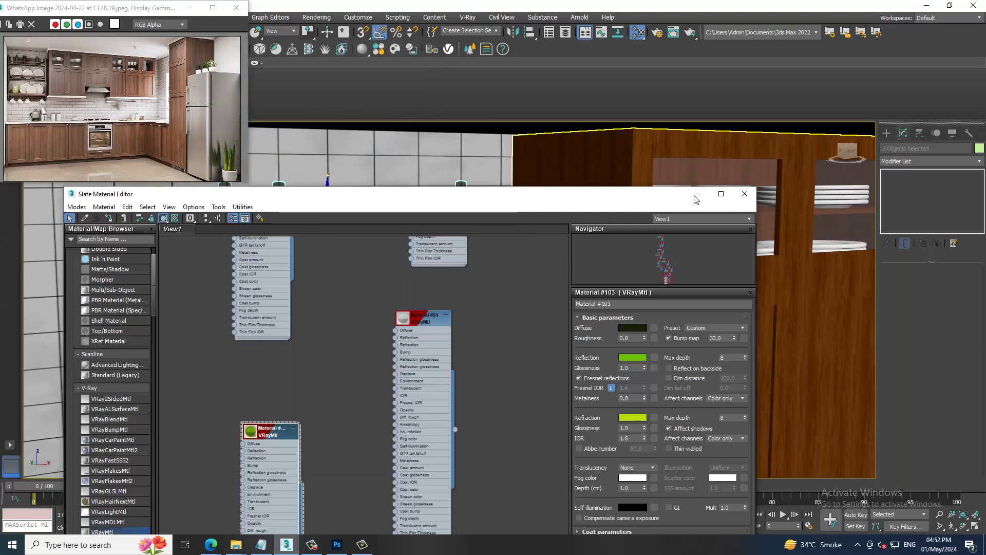
# Render a V-Ray test of the green bottles, close it, and pan to the countertop
pyautogui.click(699, 195)
pyautogui.hotkey('shift', 'q')
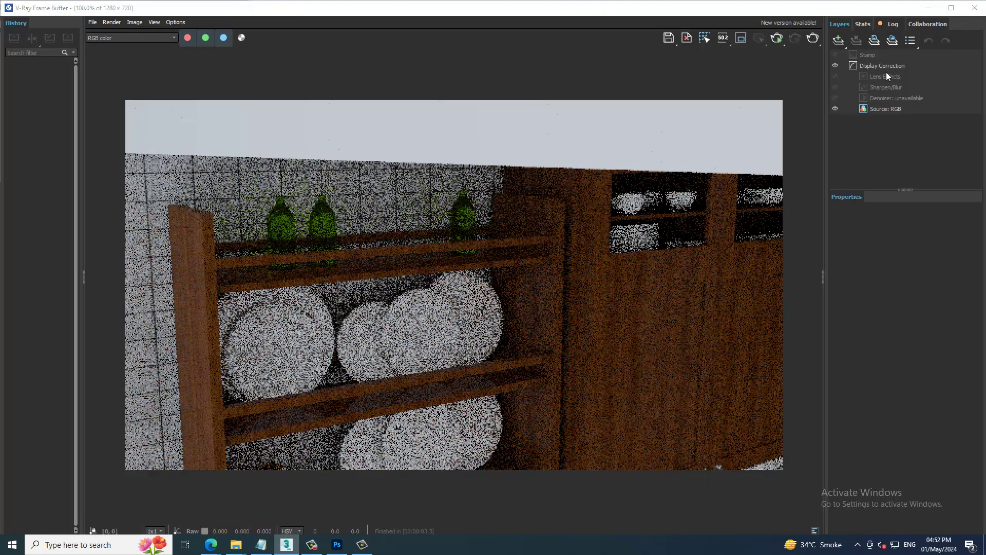
pyautogui.click(975, 8)
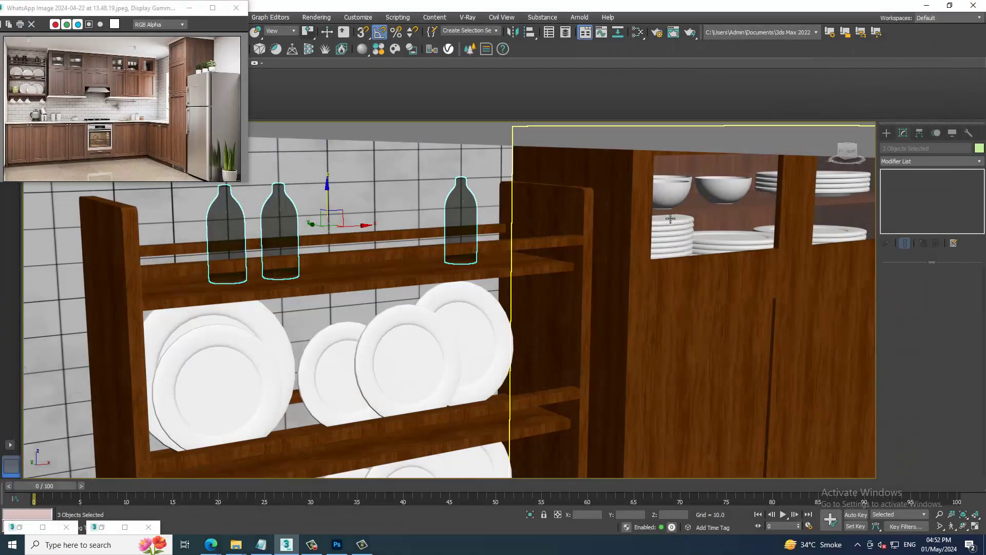
pyautogui.scroll(-3, 625, 178)
pyautogui.scroll(2, 624, 177)
pyautogui.moveTo(624, 177)
pyautogui.mouseDown(button='middle')
pyautogui.moveTo(642, 316)
pyautogui.moveTo(561, 280)
pyautogui.mouseUp(button='middle')
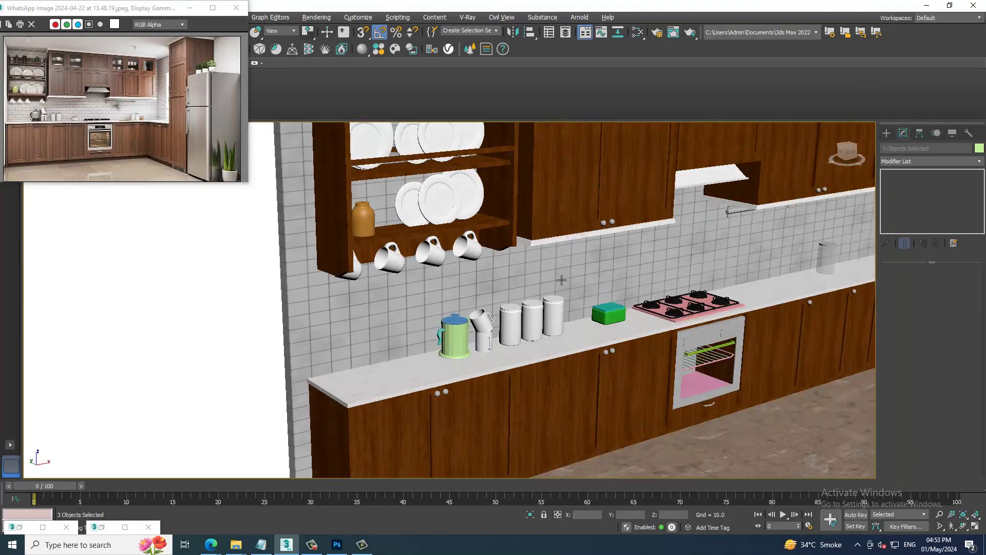
# Select the lower-half polygons of the kettle on the counter
pyautogui.scroll(2, 519, 313)
pyautogui.scroll(1, 519, 313)
pyautogui.click(519, 313)
pyautogui.scroll(3, 519, 313)
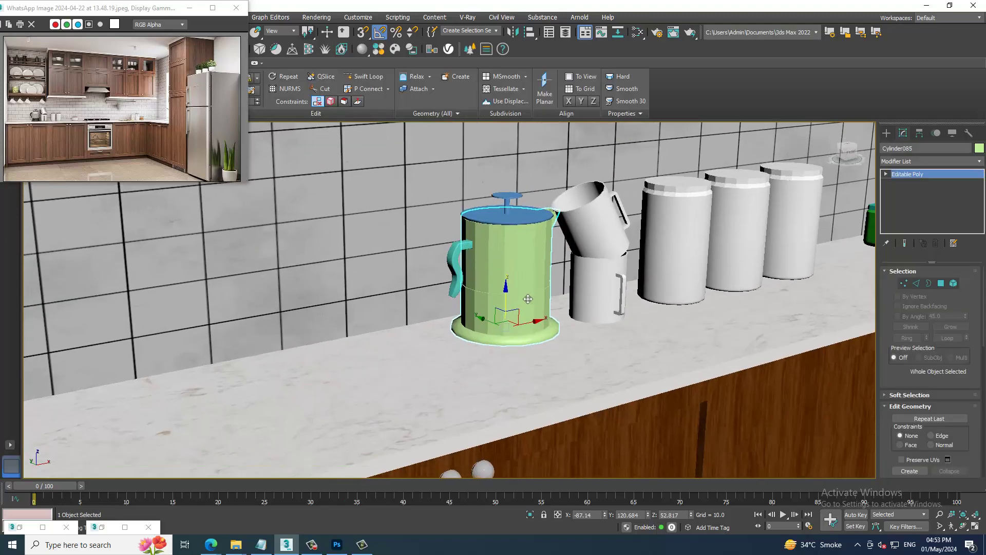
pyautogui.scroll(2, 529, 299)
pyautogui.click(942, 283)
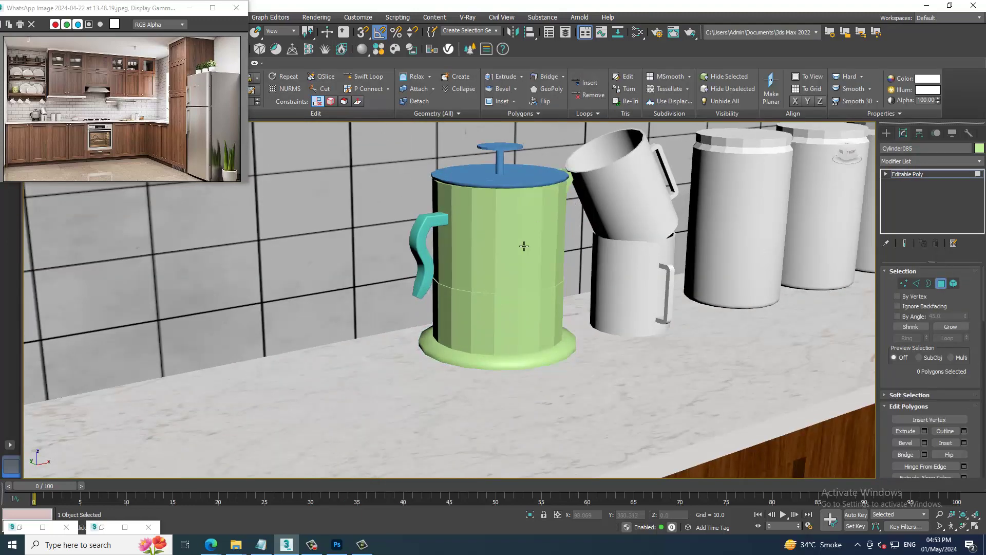
pyautogui.keyDown('alt'); pyautogui.moveTo(524, 246); pyautogui.dragTo(431, 289, button='middle'); pyautogui.keyUp('alt')
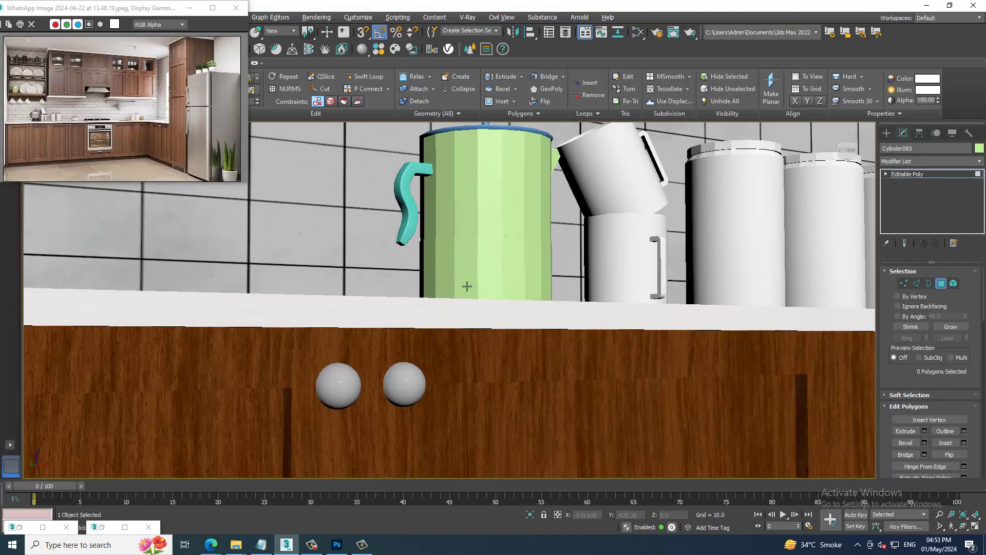
pyautogui.moveTo(385, 264); pyautogui.dragTo(614, 401)
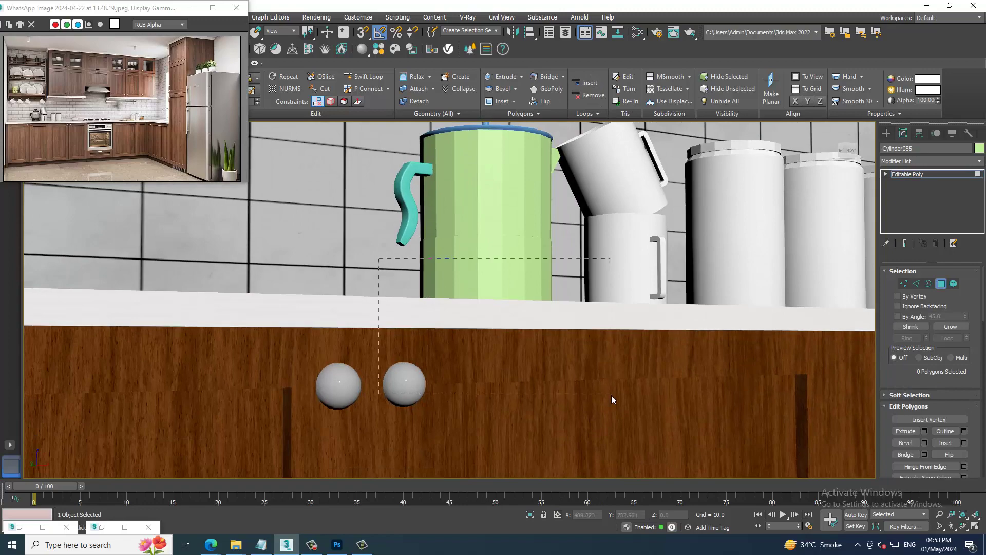
# Create a new VRayMtl, Material #104, with a black diffuse colour
pyautogui.press('m')
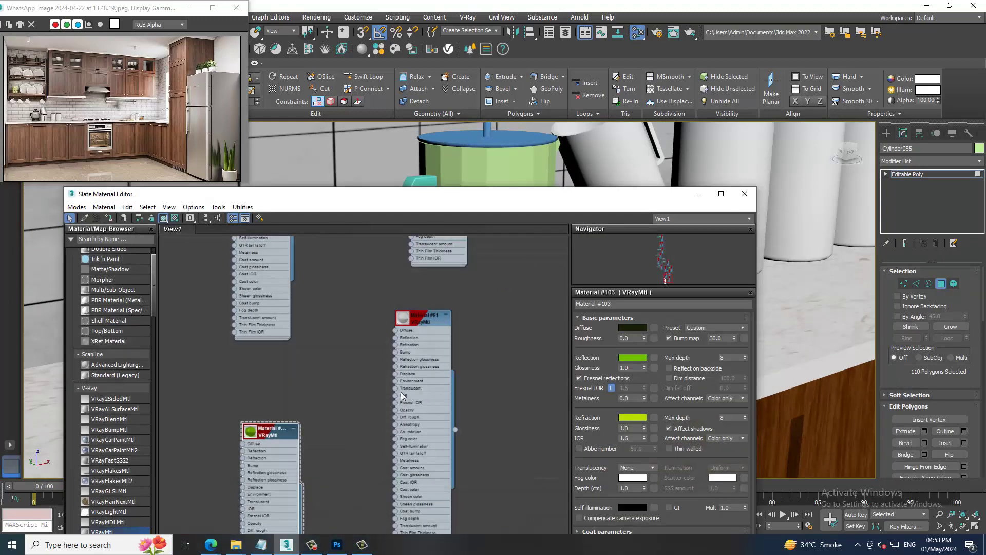
pyautogui.moveTo(352, 475); pyautogui.dragTo(306, 345, button='middle')
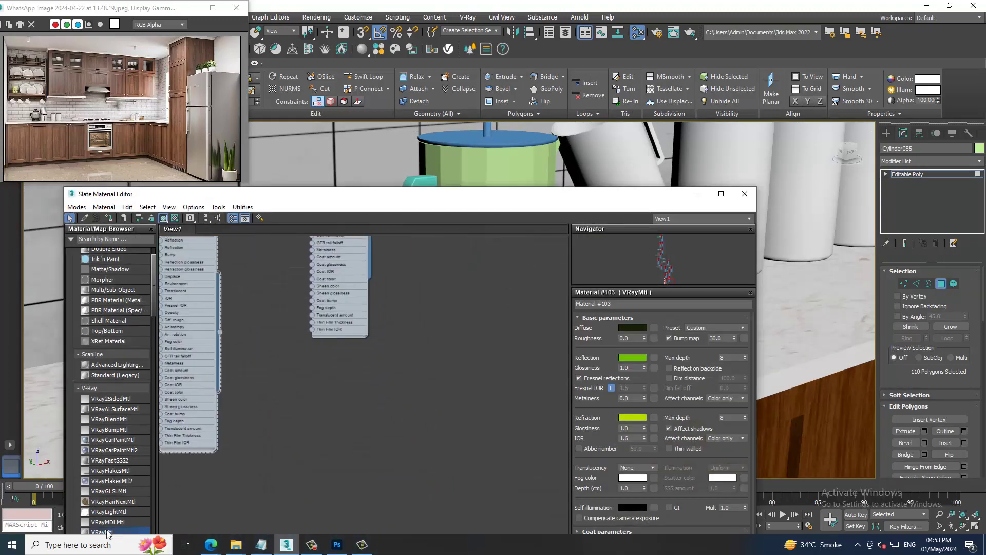
pyautogui.moveTo(344, 407); pyautogui.dragTo(344, 407)
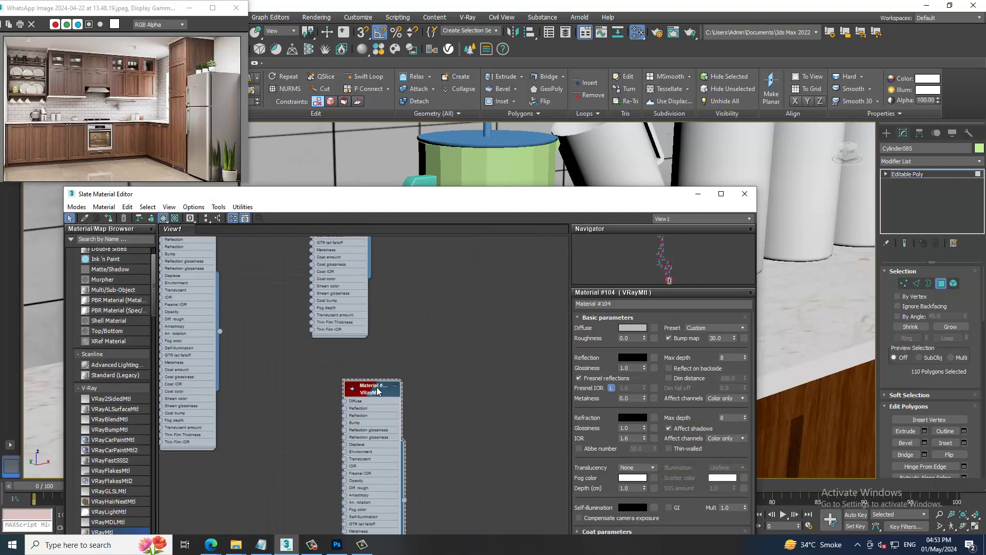
pyautogui.click(632, 331)
pyautogui.moveTo(208, 105); pyautogui.dragTo(208, 145)
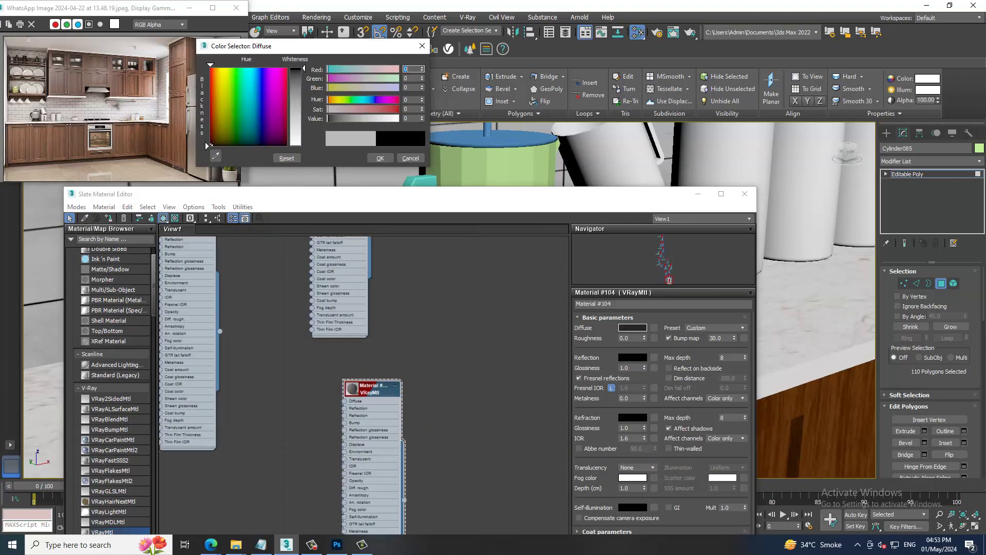
pyautogui.click(380, 158)
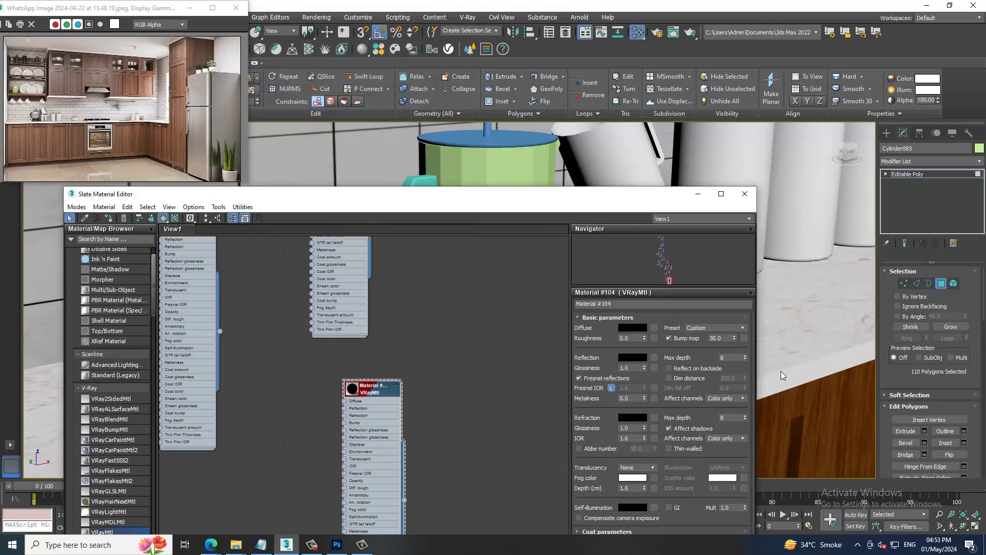
# Give Material #104 a dark grey reflection of RGB 35
pyautogui.click(633, 357)
pyautogui.moveTo(302, 70); pyautogui.dragTo(302, 78)
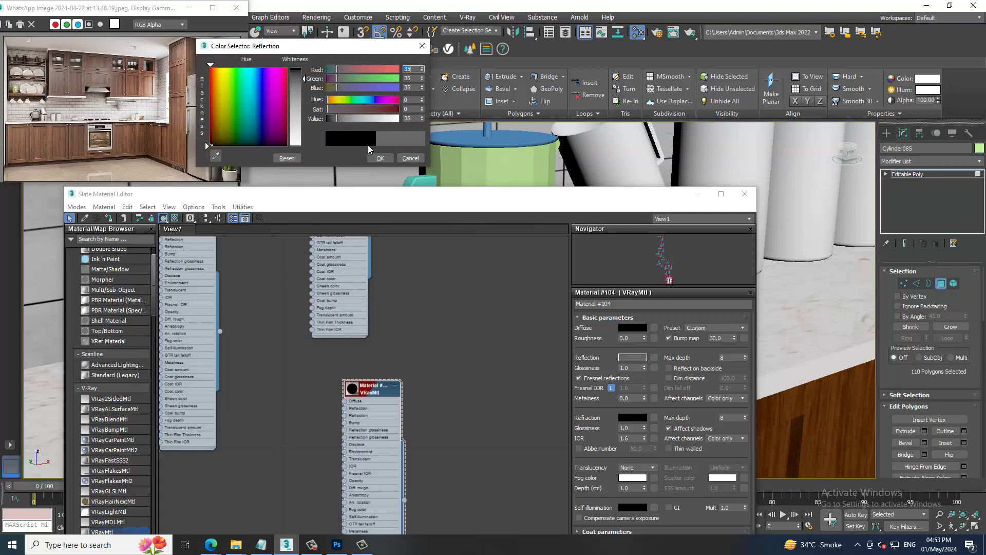
pyautogui.click(379, 158)
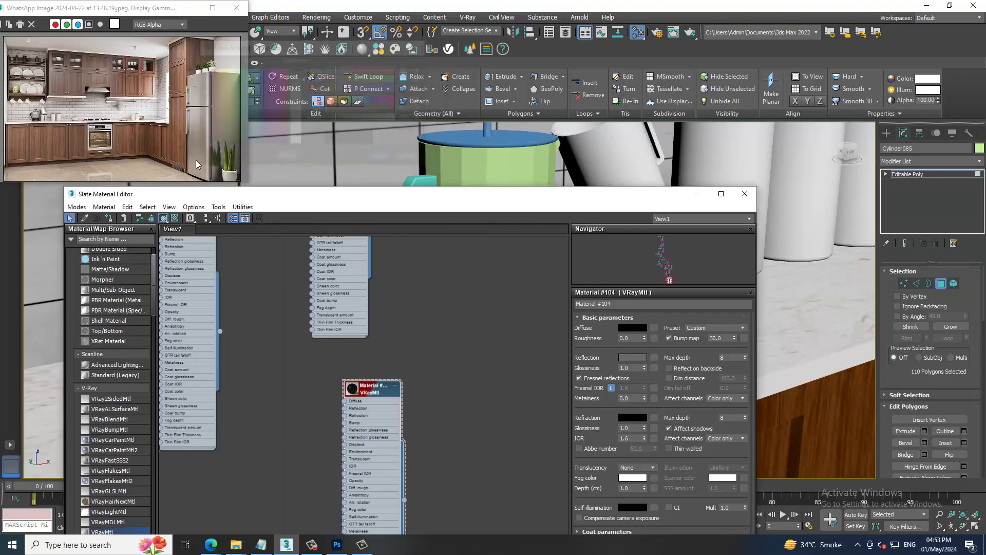
pyautogui.click(698, 194)
pyautogui.moveTo(542, 211); pyautogui.dragTo(573, 226, button='middle')
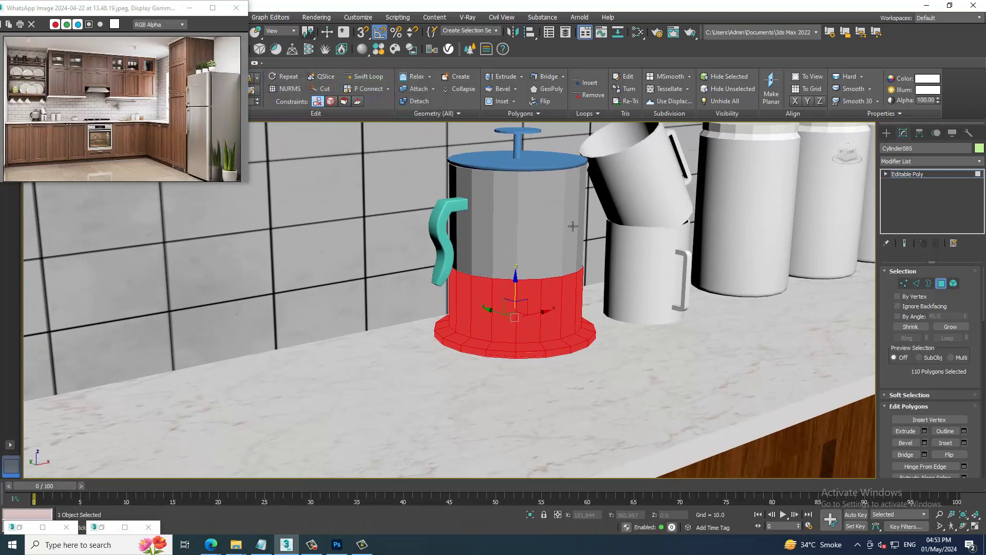
# Create Material #116, a VRayMtl with light grey diffuse, for the kettle's upper body
pyautogui.click(573, 226)
pyautogui.press('m')
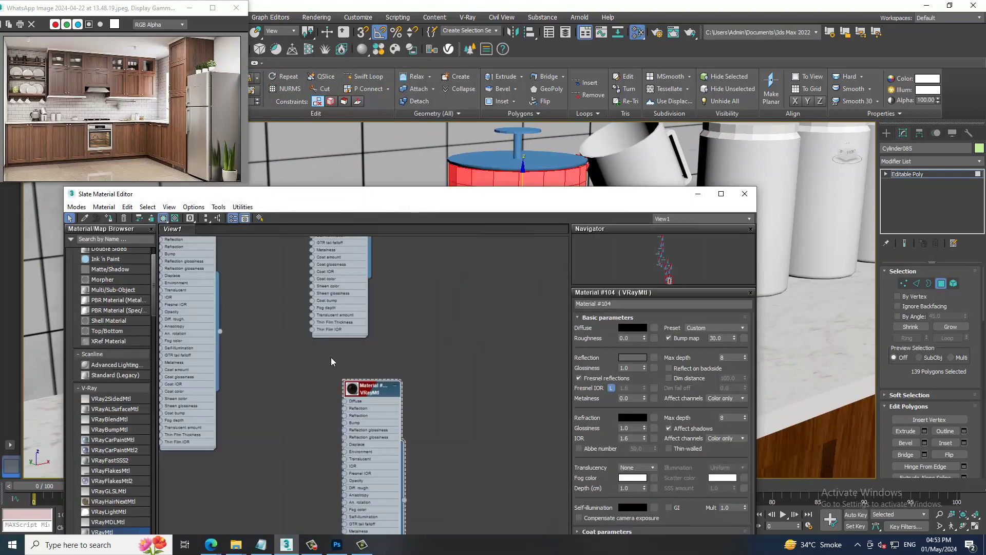
pyautogui.moveTo(439, 414); pyautogui.dragTo(482, 384)
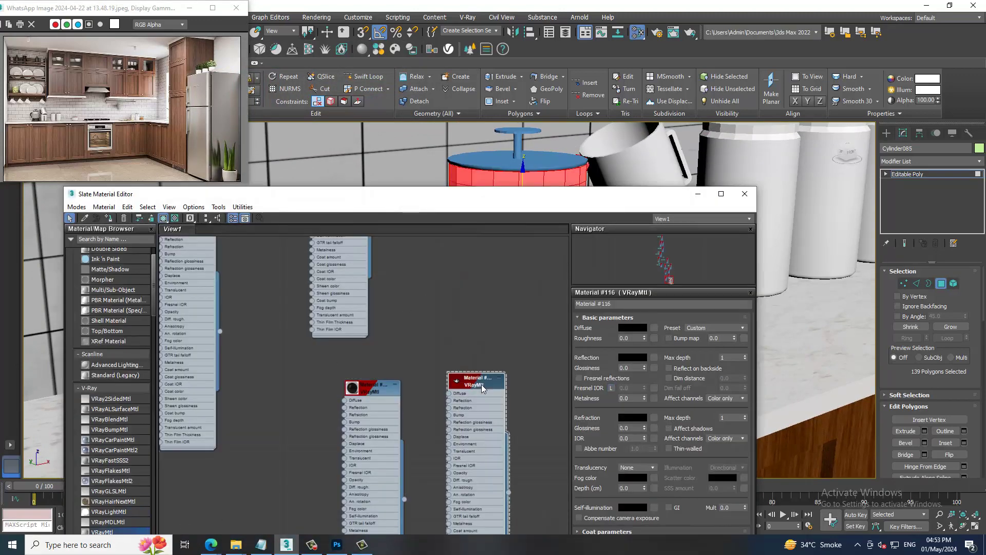
pyautogui.click(637, 328)
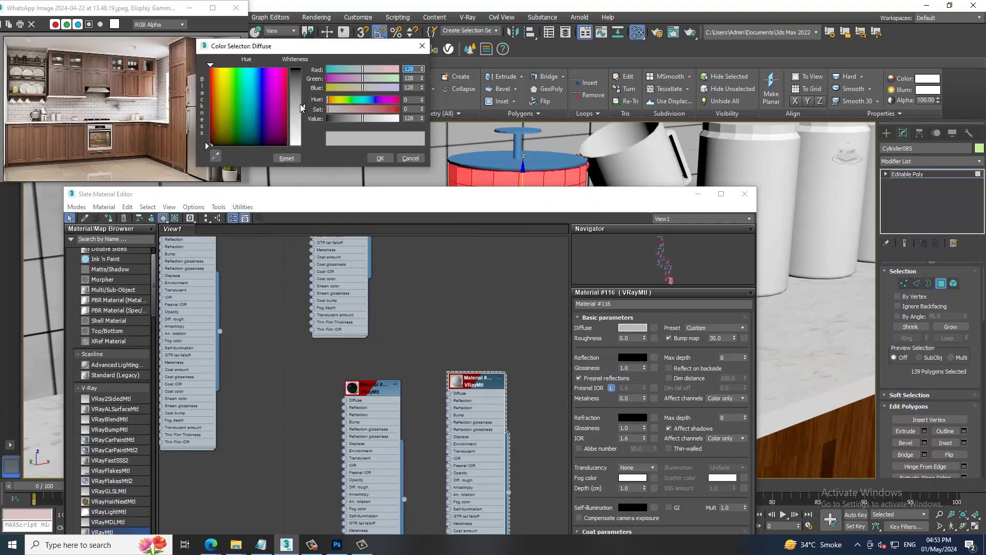
pyautogui.click(380, 158)
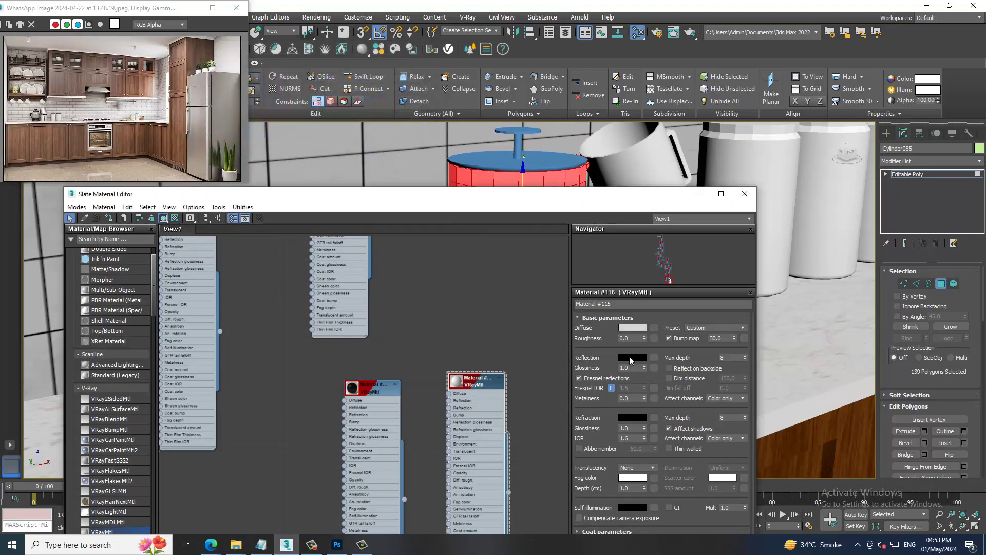
# Set Material #116's reflection colour to light grey and leave polygon editing
pyautogui.click(632, 358)
pyautogui.moveTo(329, 118); pyautogui.dragTo(391, 118)
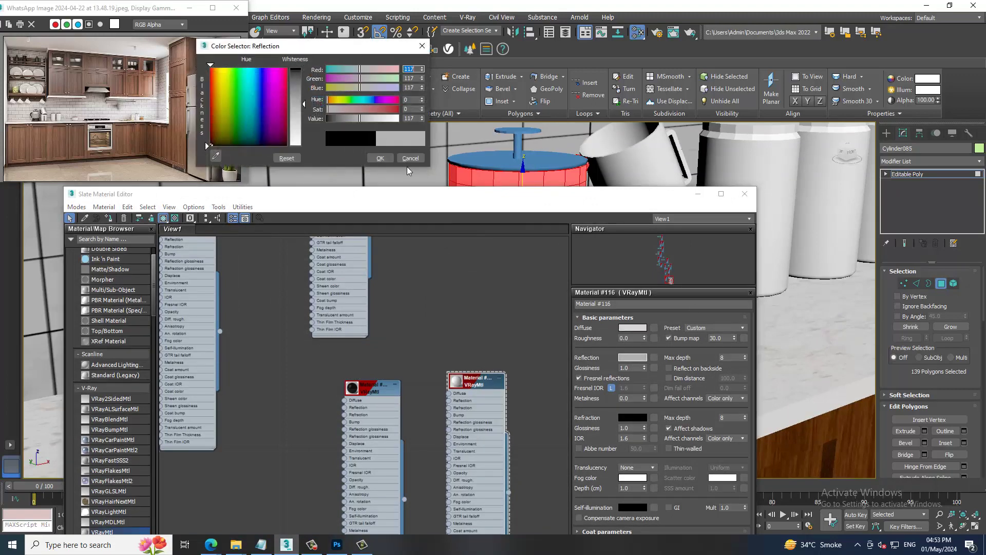
pyautogui.click(381, 157)
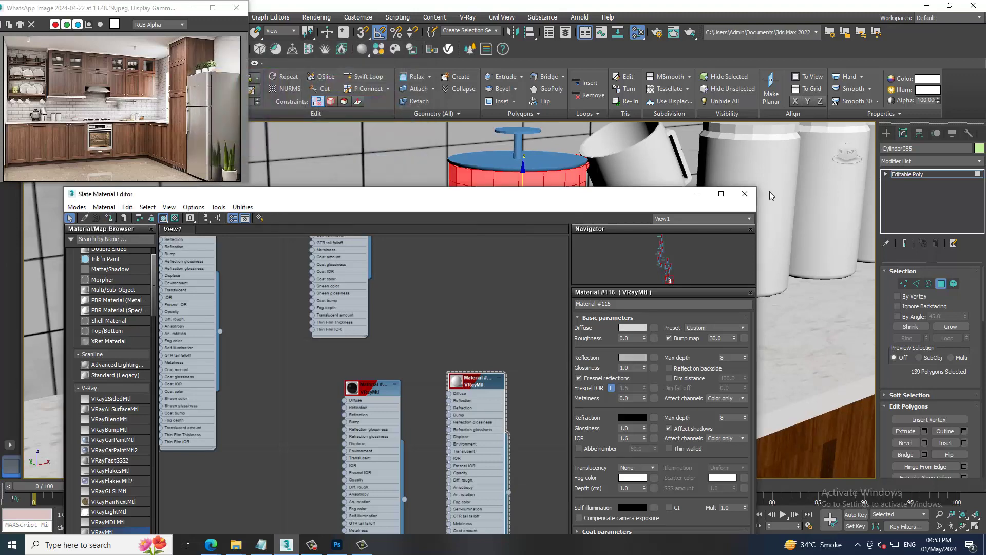
pyautogui.click(699, 195)
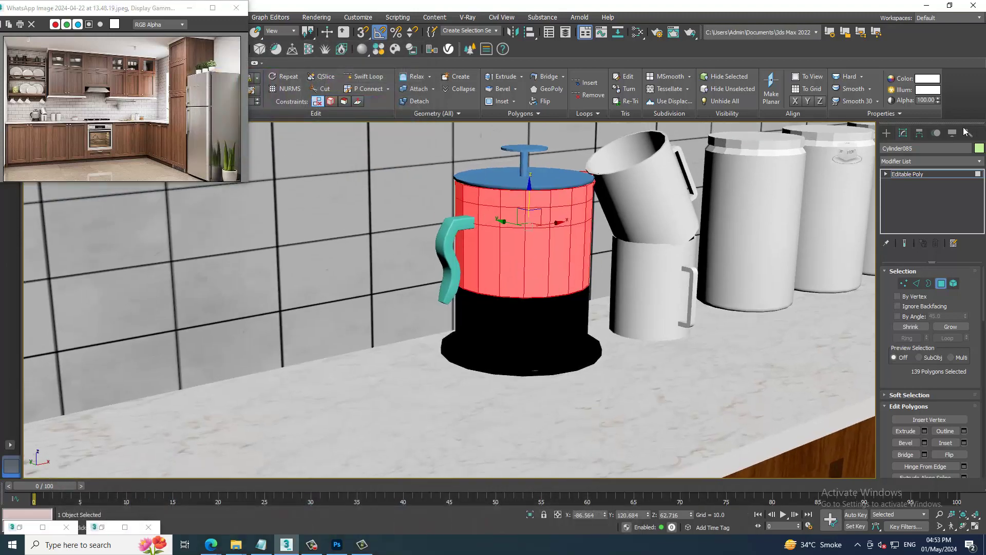
pyautogui.click(943, 178)
# Assign the black Material #104 to the coffee pot's lid and handle
pyautogui.click(524, 178)
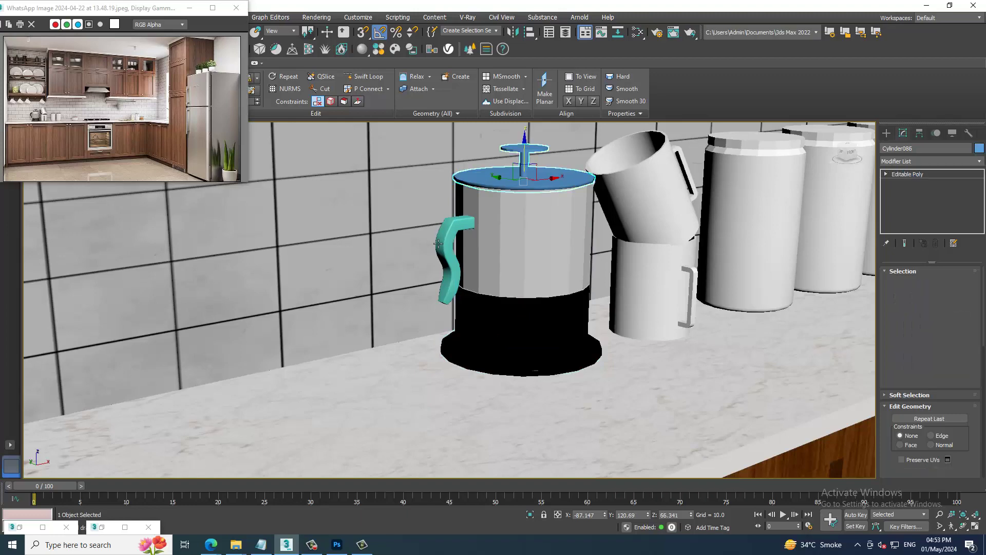
pyautogui.keyDown('ctrl'); pyautogui.click(455, 250); pyautogui.keyUp('ctrl')
pyautogui.press('m')
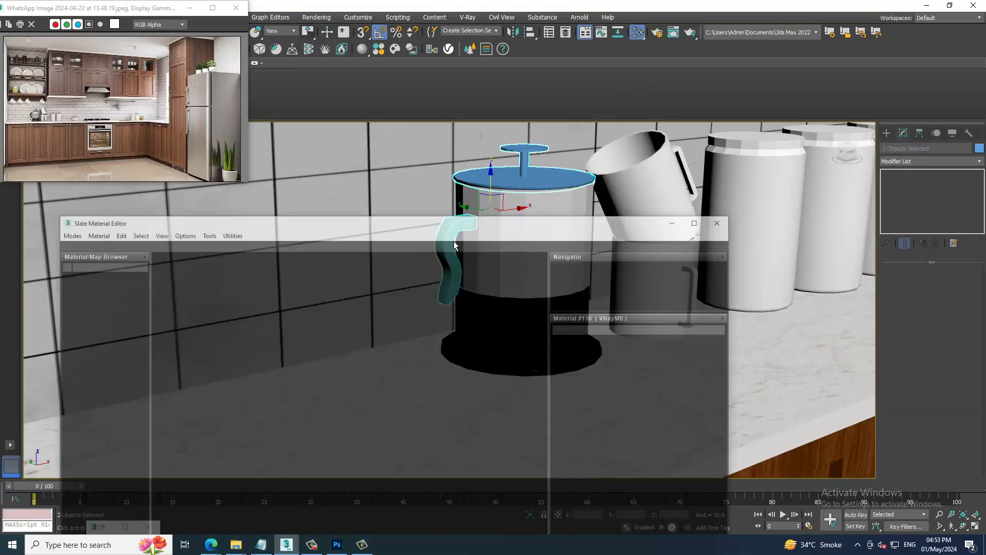
pyautogui.doubleClick(372, 387)
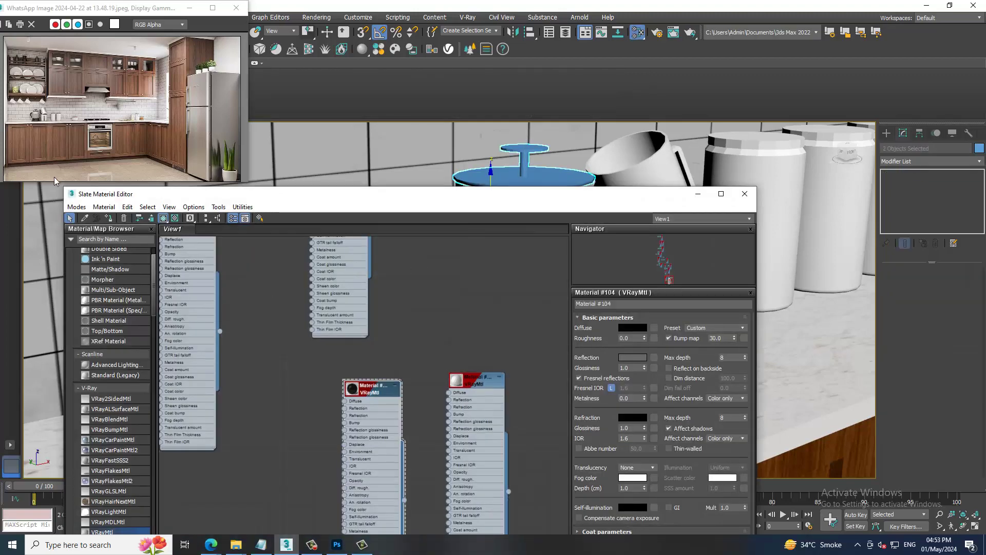
pyautogui.click(108, 218)
pyautogui.click(698, 193)
pyautogui.scroll(-5, 566, 283)
pyautogui.moveTo(591, 284)
pyautogui.mouseDown(button='middle')
pyautogui.moveTo(542, 284)
pyautogui.moveTo(667, 277)
pyautogui.mouseUp(button='middle')
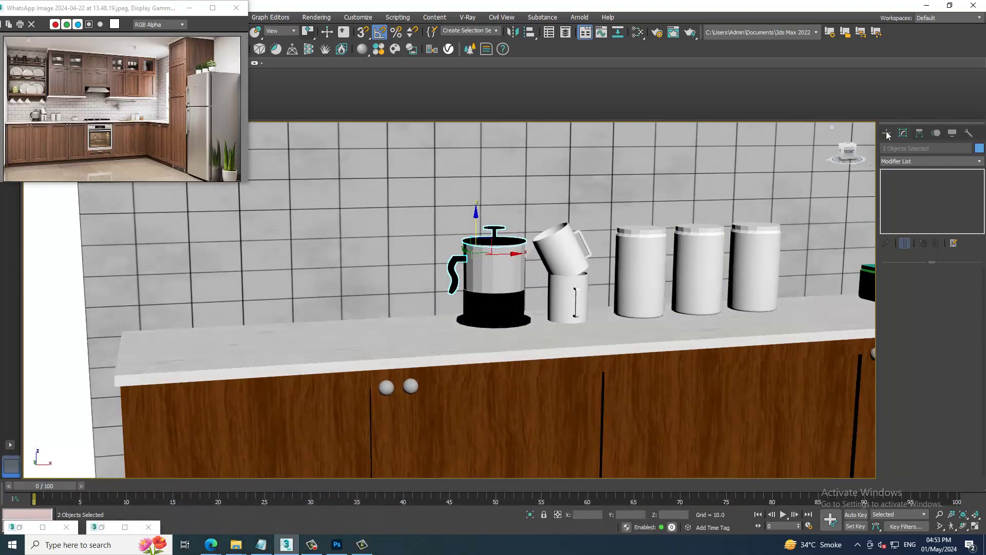
# Hide the grey oven box to reveal the rack inside
pyautogui.click(887, 134)
pyautogui.scroll(-3, 590, 277)
pyautogui.moveTo(823, 334); pyautogui.dragTo(590, 276, button='middle')
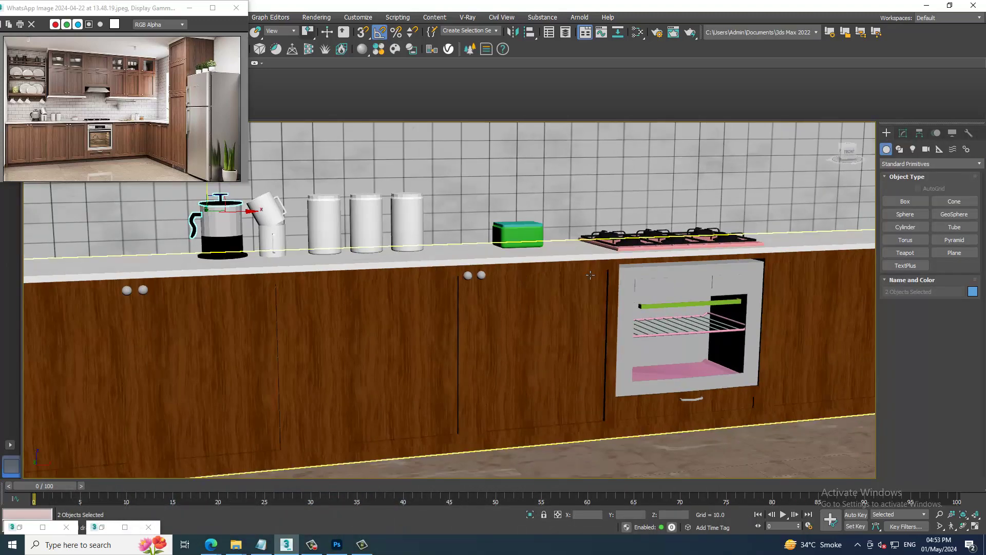
pyautogui.moveTo(703, 305); pyautogui.dragTo(641, 306, button='middle')
pyautogui.click(641, 305)
pyautogui.scroll(4, 641, 305)
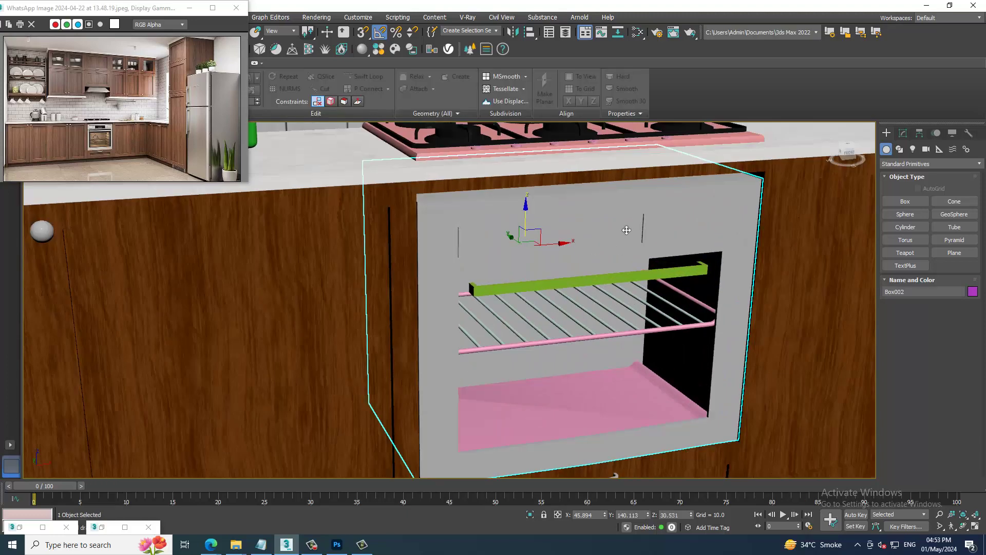
pyautogui.rightClick(626, 230)
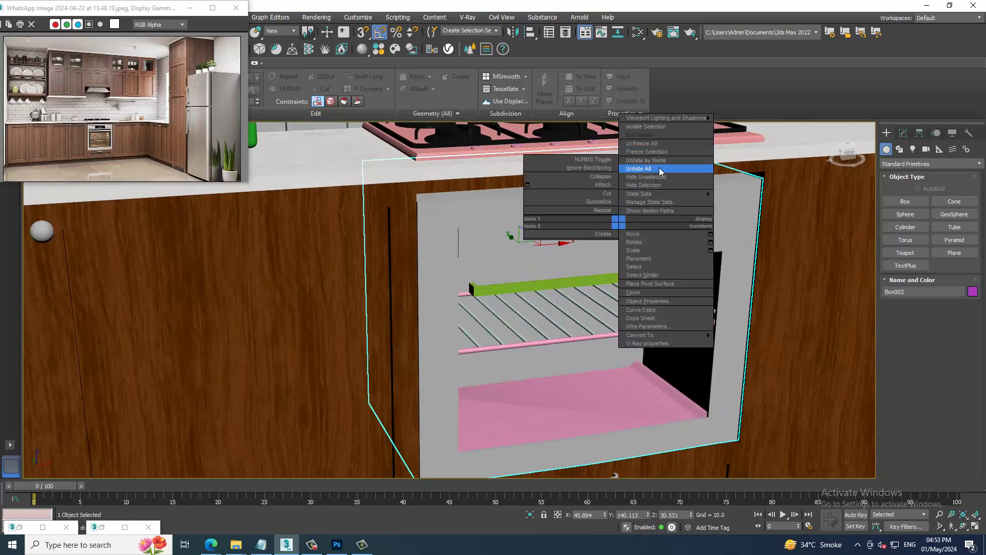
pyautogui.click(668, 185)
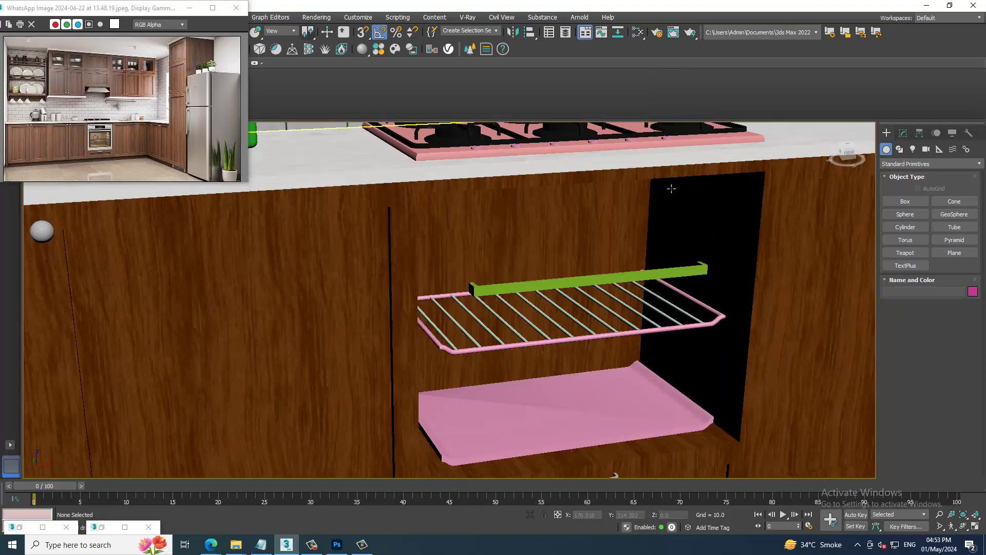
# Select the pink rack frame and every rack bar, then convert them to Editable Poly
pyautogui.click(556, 346)
pyautogui.scroll(5, 510, 362)
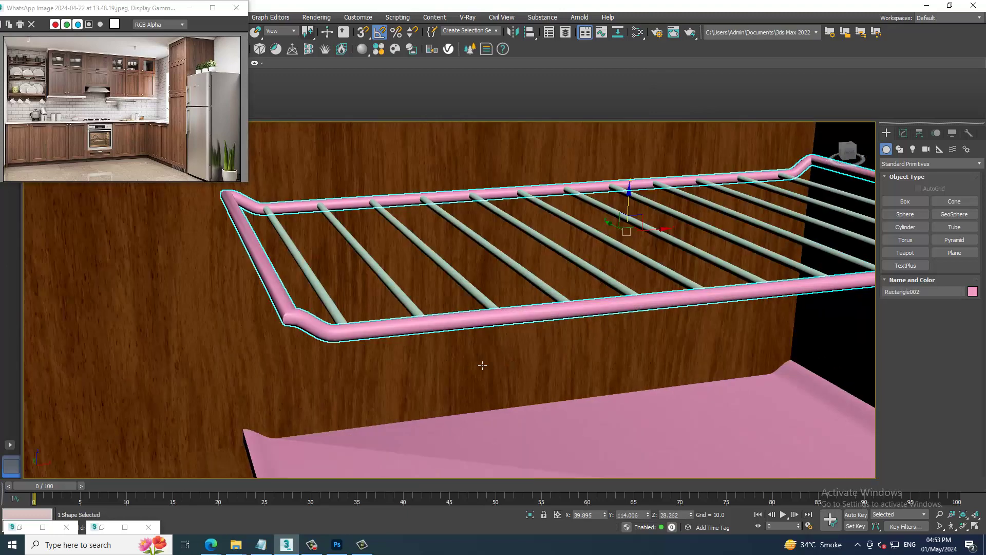
pyautogui.keyDown('ctrl'); pyautogui.click(340, 319); pyautogui.keyUp('ctrl')
pyautogui.keyDown('ctrl'); pyautogui.click(410, 305); pyautogui.keyUp('ctrl')
pyautogui.keyDown('ctrl'); pyautogui.click(437, 258); pyautogui.keyUp('ctrl')
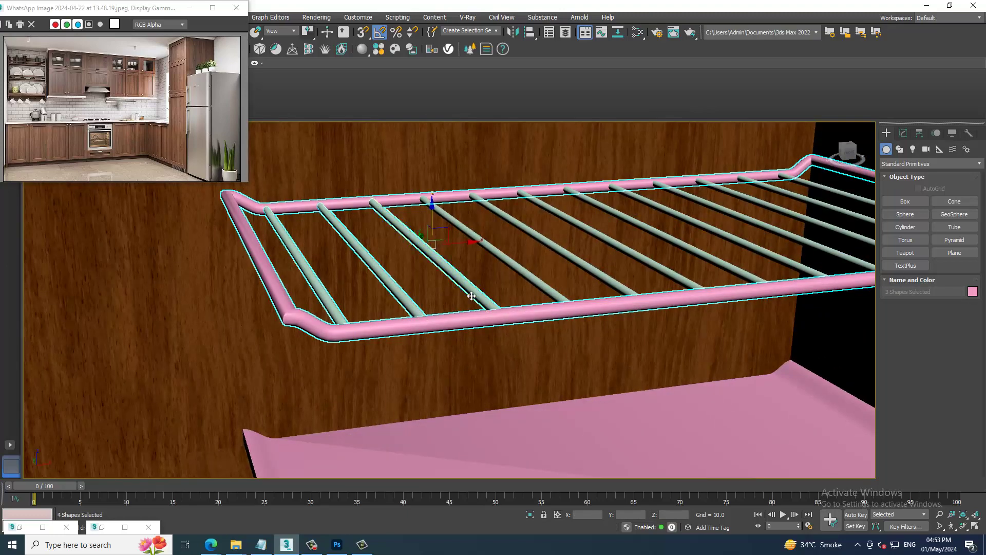
pyautogui.keyDown('ctrl'); pyautogui.click(493, 248); pyautogui.keyUp('ctrl')
pyautogui.keyDown('ctrl'); pyautogui.click(599, 277); pyautogui.keyUp('ctrl')
pyautogui.keyDown('ctrl'); pyautogui.click(663, 270); pyautogui.keyUp('ctrl')
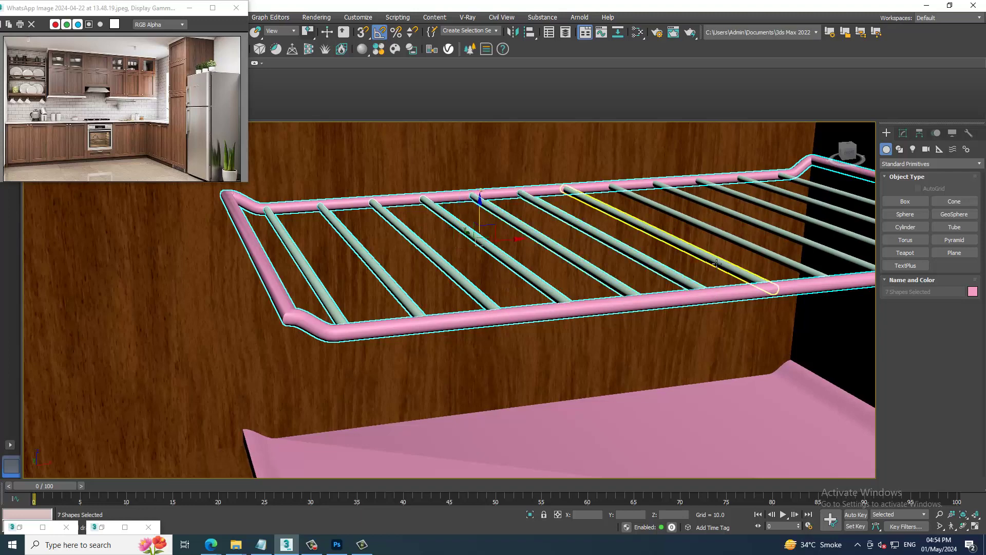
pyautogui.keyDown('ctrl'); pyautogui.click(724, 261); pyautogui.keyUp('ctrl')
pyautogui.keyDown('ctrl'); pyautogui.click(791, 249); pyautogui.keyUp('ctrl')
pyautogui.keyDown('ctrl'); pyautogui.click(827, 227); pyautogui.keyUp('ctrl')
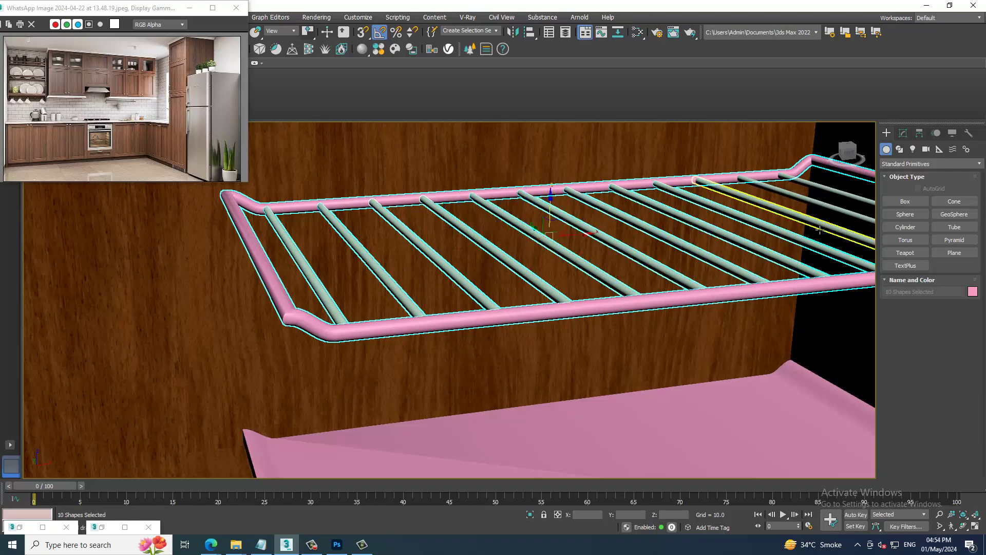
pyautogui.keyDown('ctrl'); pyautogui.click(853, 214); pyautogui.keyUp('ctrl')
pyautogui.keyDown('ctrl'); pyautogui.click(851, 215); pyautogui.keyUp('ctrl')
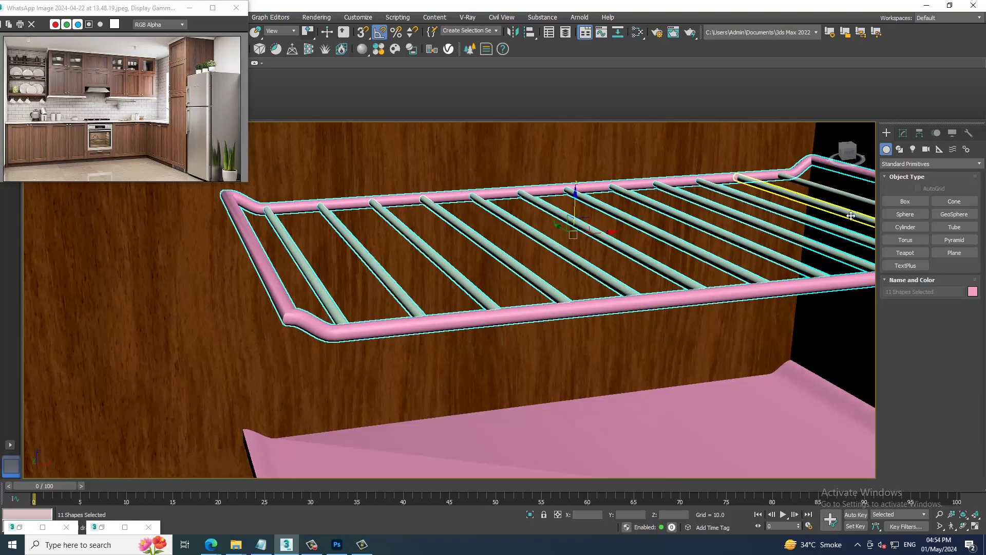
pyautogui.rightClick(555, 216)
pyautogui.moveTo(599, 321)
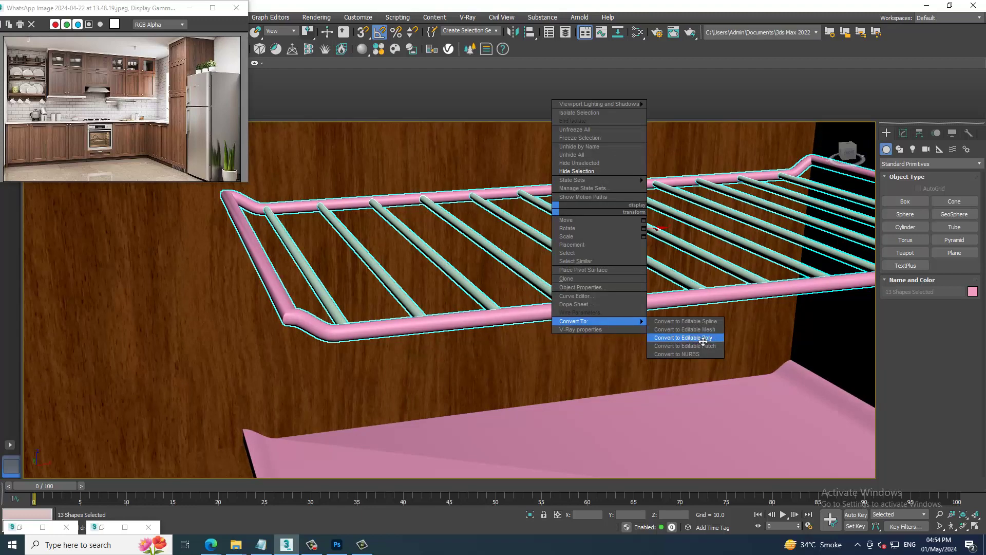
pyautogui.click(684, 334)
# Add a new VRayMtl with a slightly lighter diffuse colour and white reflection
pyautogui.press('m')
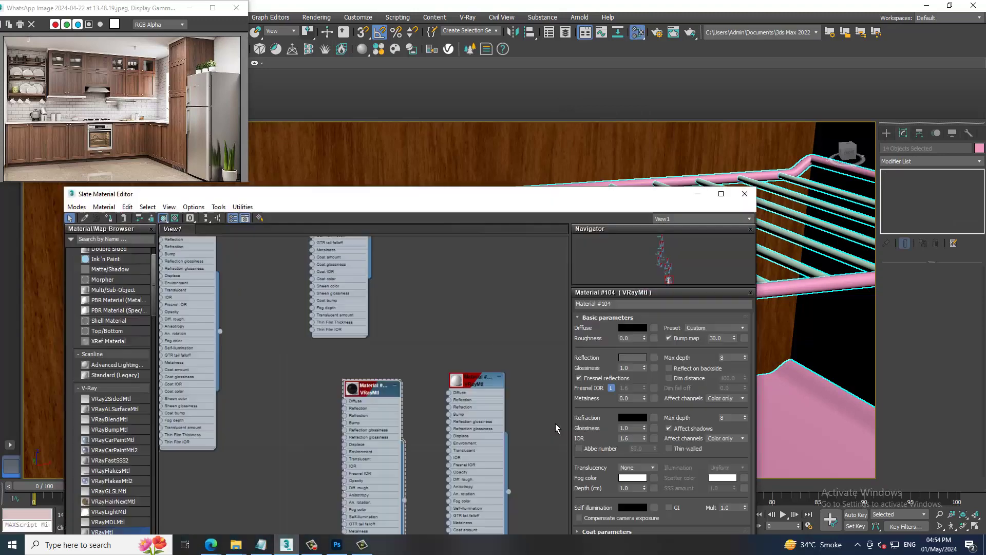
pyautogui.moveTo(437, 446); pyautogui.dragTo(473, 263, button='middle')
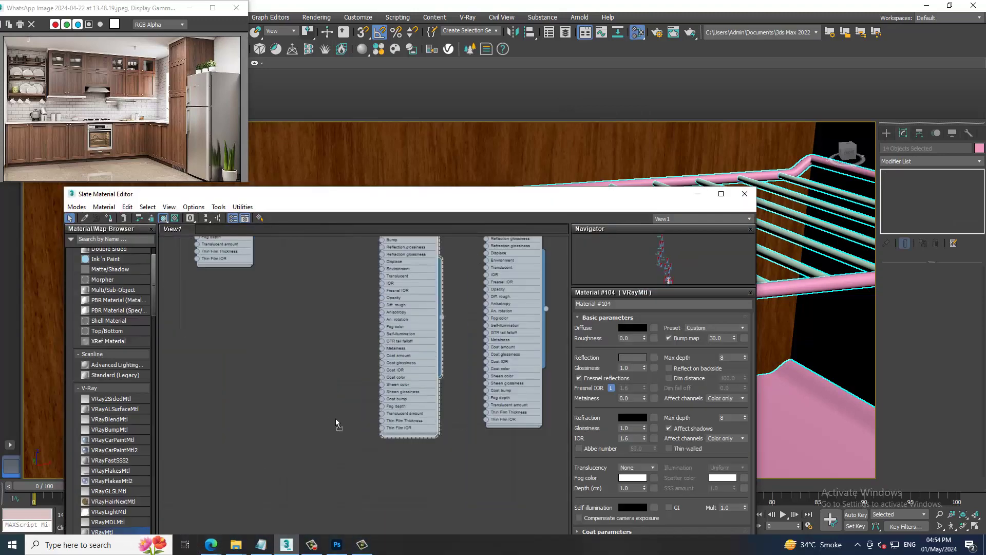
pyautogui.moveTo(336, 422); pyautogui.dragTo(268, 421)
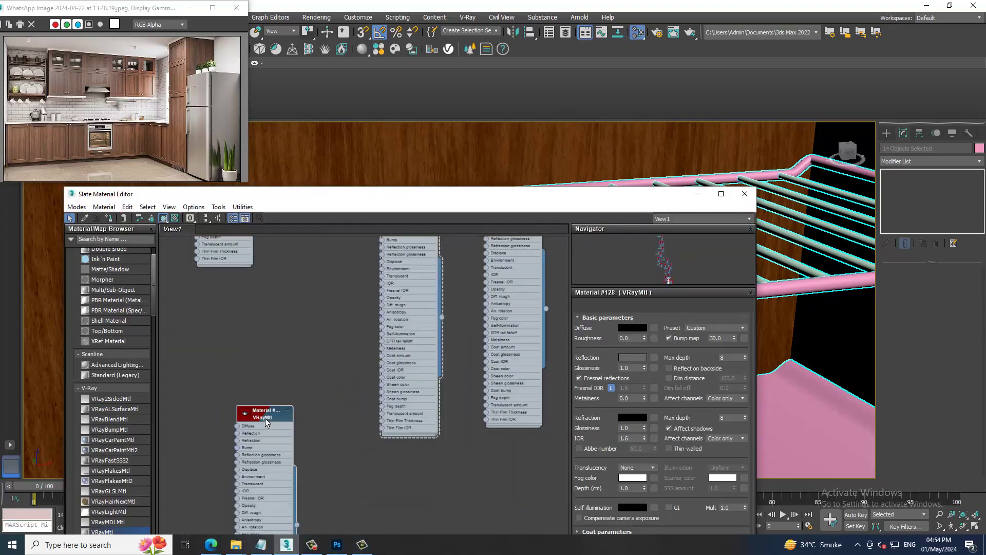
pyautogui.click(633, 328)
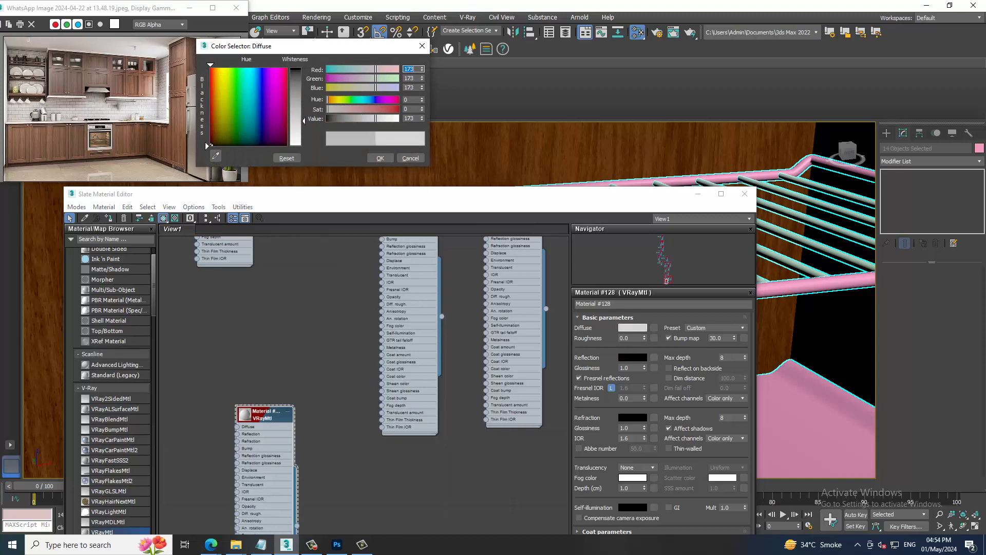
pyautogui.click(380, 158)
pyautogui.click(631, 357)
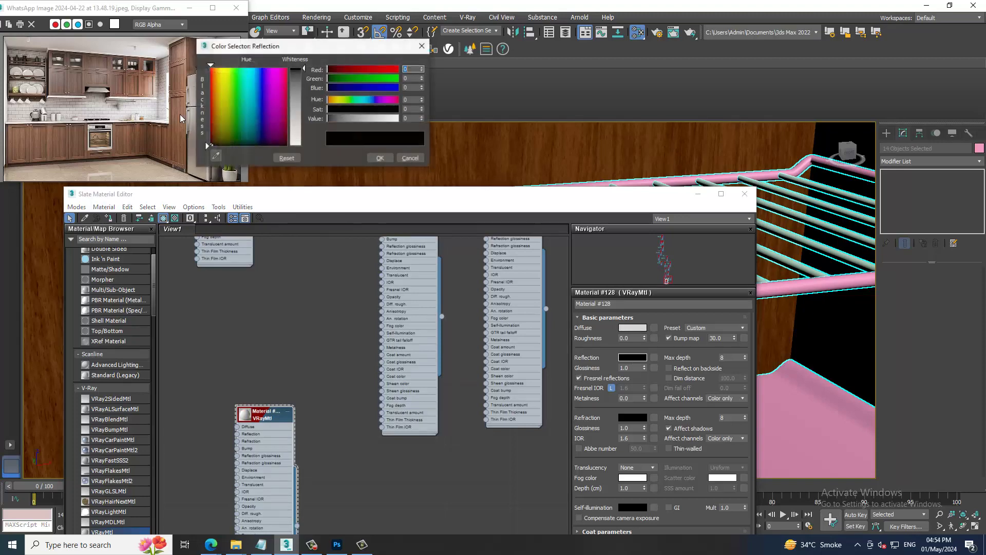
pyautogui.moveTo(303, 145); pyautogui.dragTo(303, 67)
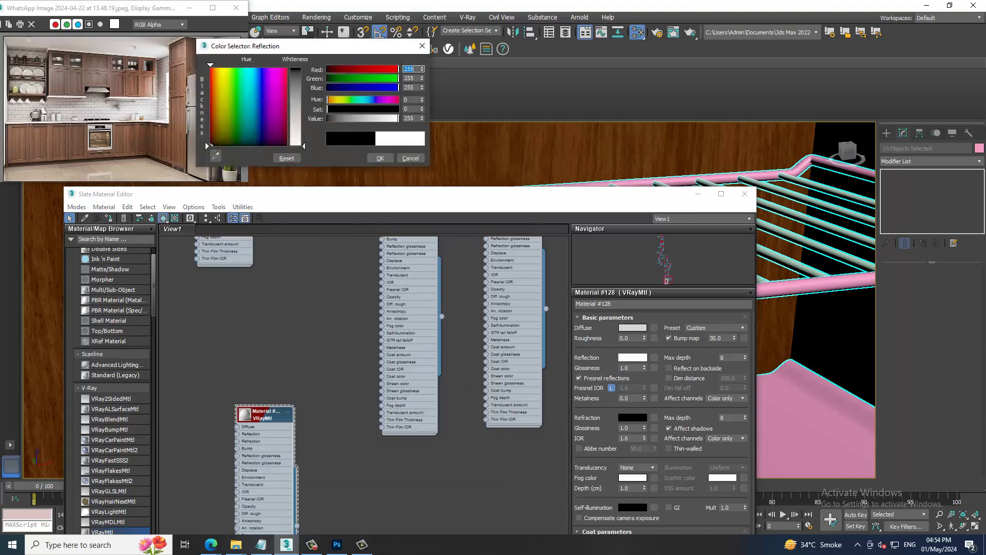
pyautogui.click(380, 158)
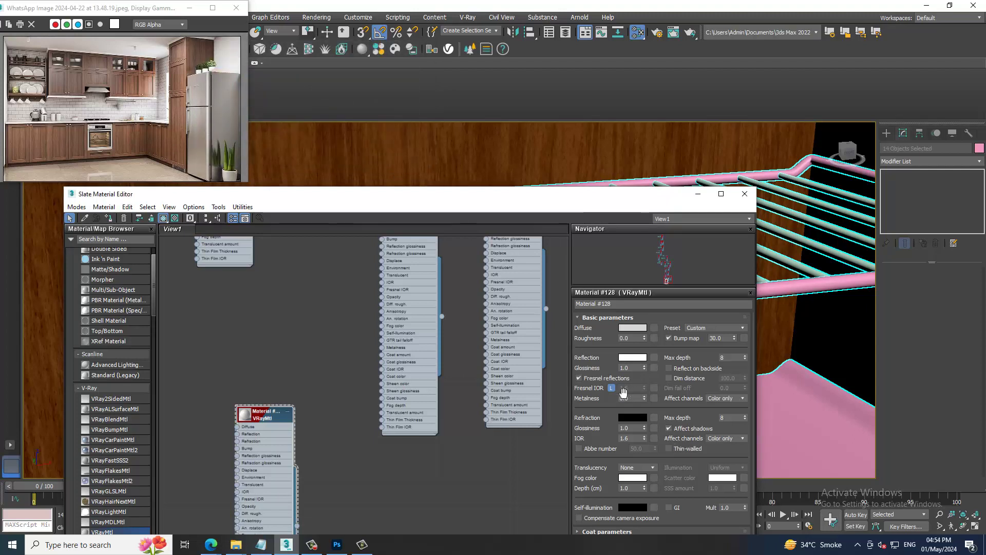
# Raise the Fresnel IOR above 1.6 and lower reflection glossiness to 0.75
pyautogui.click(611, 387)
pyautogui.moveTo(644, 388)
pyautogui.mouseDown()
pyautogui.moveTo(620, 95)
pyautogui.moveTo(569, 220)
pyautogui.mouseUp()
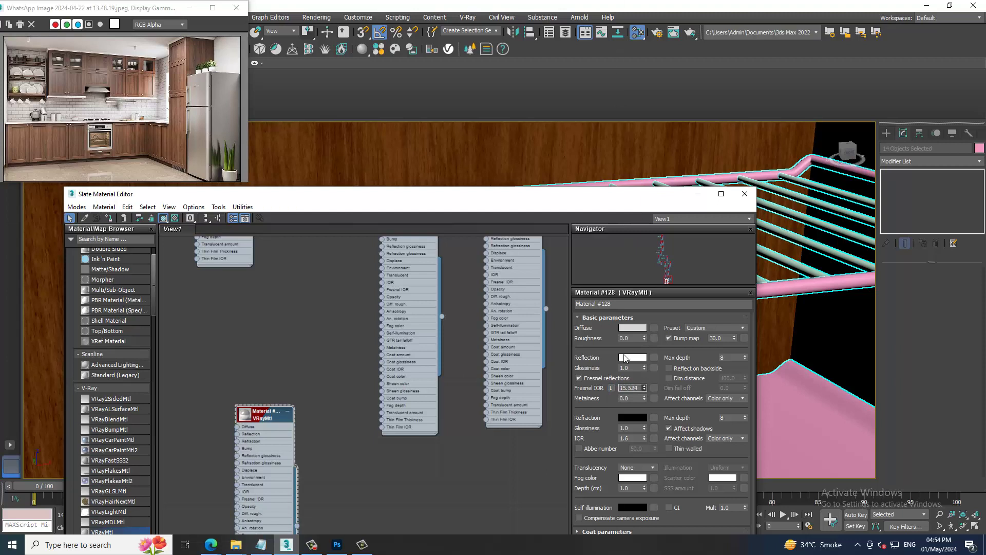
pyautogui.doubleClick(246, 414)
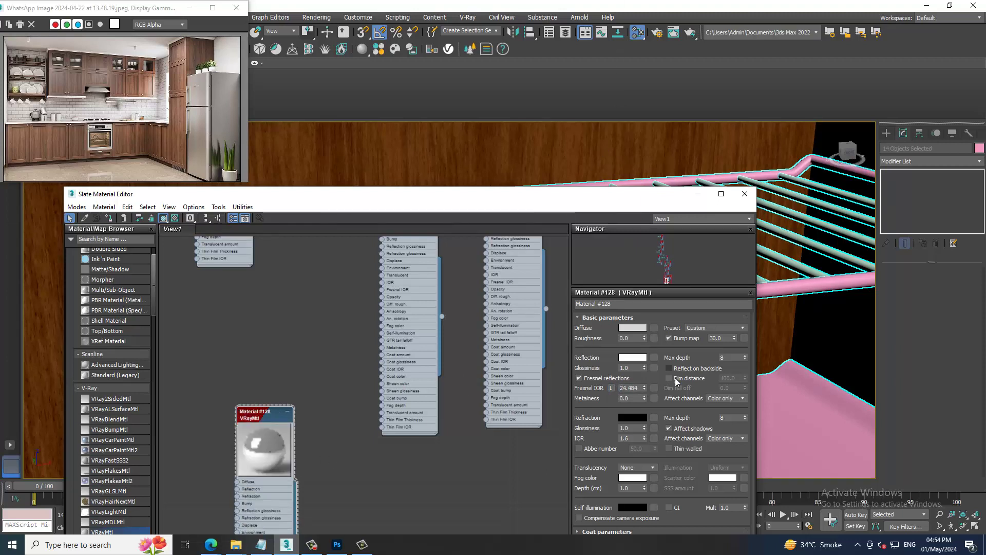
pyautogui.moveTo(645, 368); pyautogui.dragTo(653, 388)
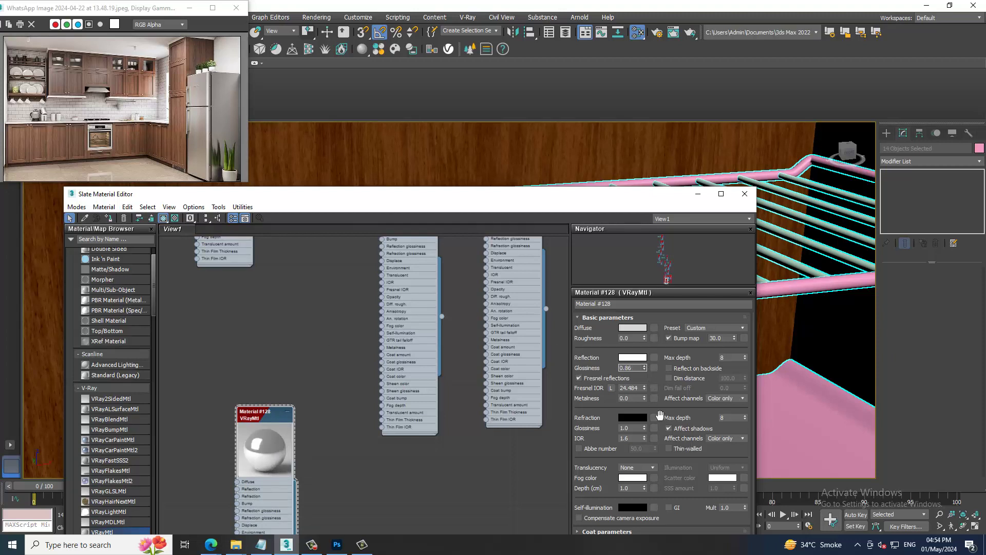
pyautogui.moveTo(644, 369); pyautogui.dragTo(648, 379)
pyautogui.moveTo(300, 270); pyautogui.dragTo(110, 221)
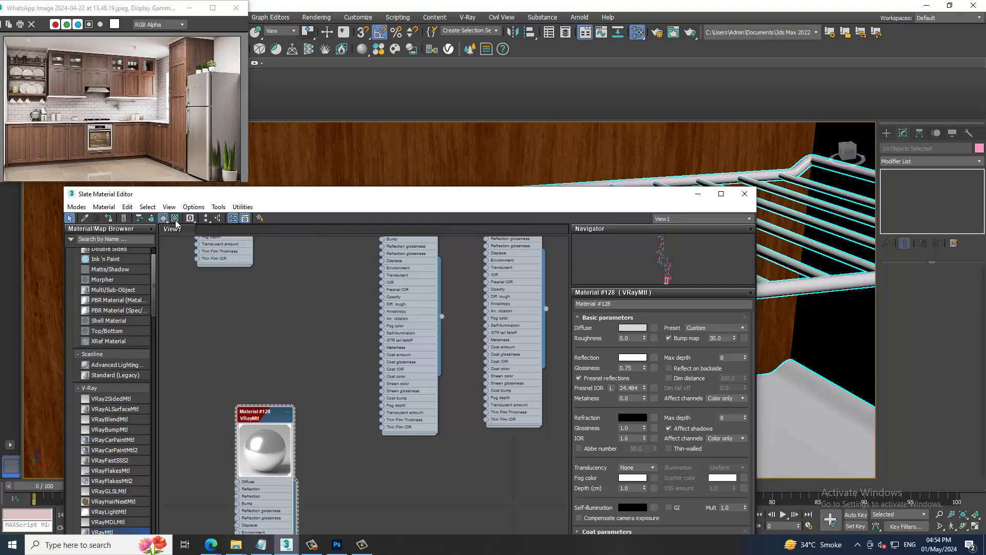
pyautogui.click(698, 194)
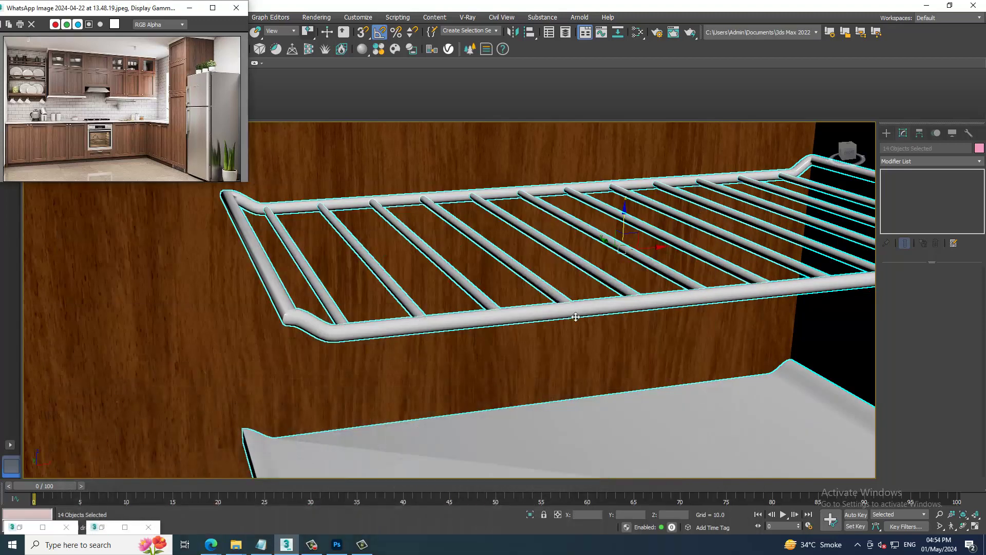
# Assign white Material #128 to the green bar above the rack
pyautogui.scroll(-5, 657, 308)
pyautogui.moveTo(642, 288); pyautogui.dragTo(657, 309, button='middle')
pyautogui.scroll(-5, 657, 309)
pyautogui.click(606, 271)
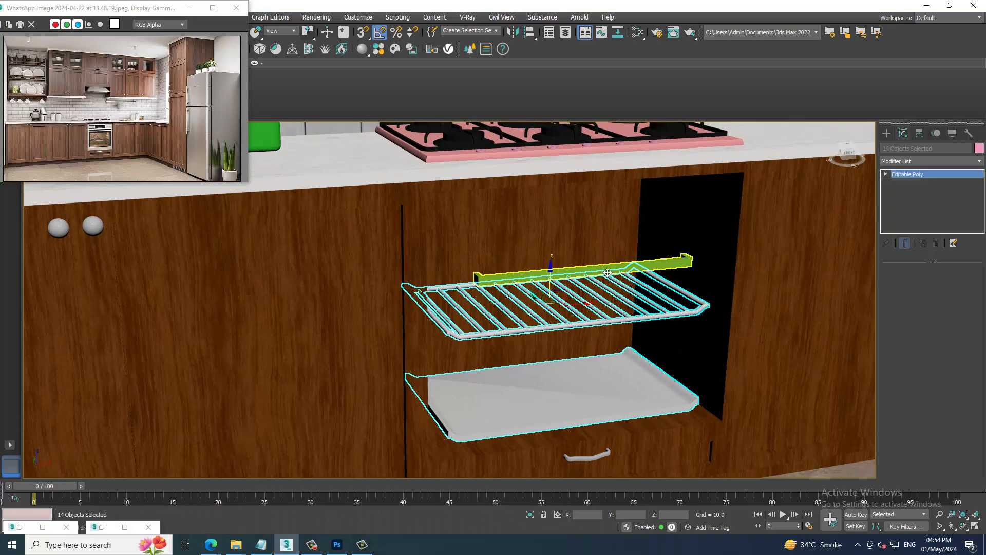
pyautogui.press('m')
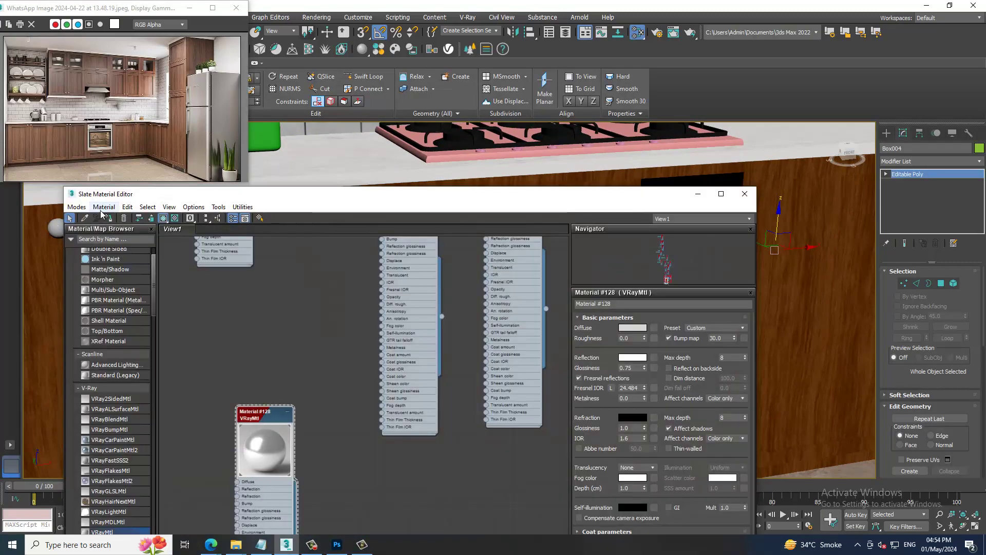
pyautogui.click(109, 221)
pyautogui.click(697, 193)
# Unhide all hidden objects, select the oven box and turn on edged faces
pyautogui.scroll(3, 585, 262)
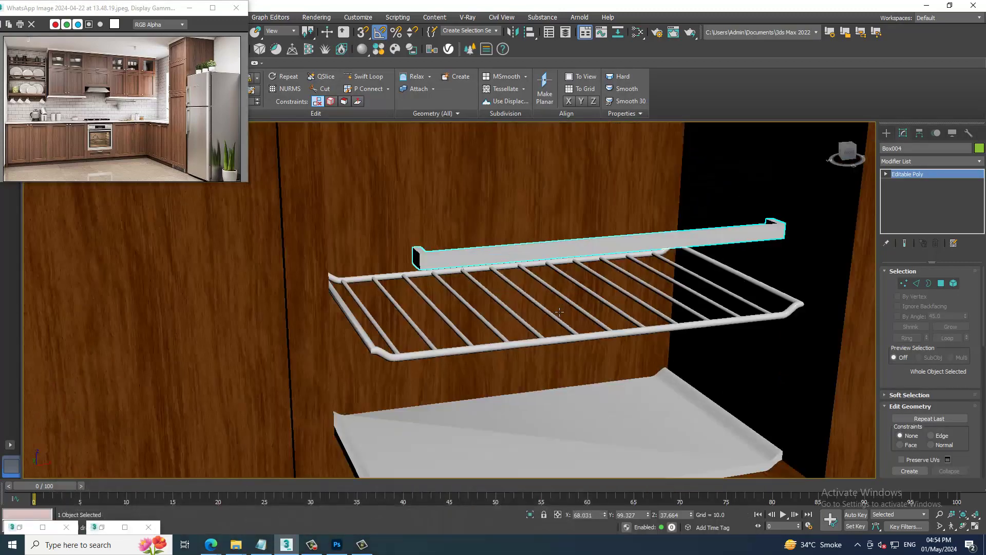
pyautogui.rightClick(584, 262)
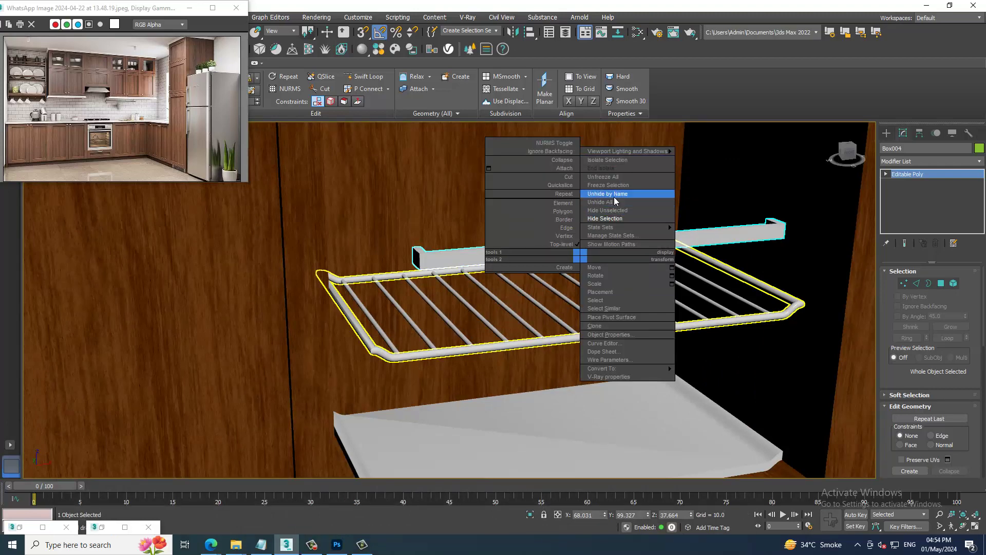
pyautogui.click(600, 202)
pyautogui.scroll(-3, 617, 206)
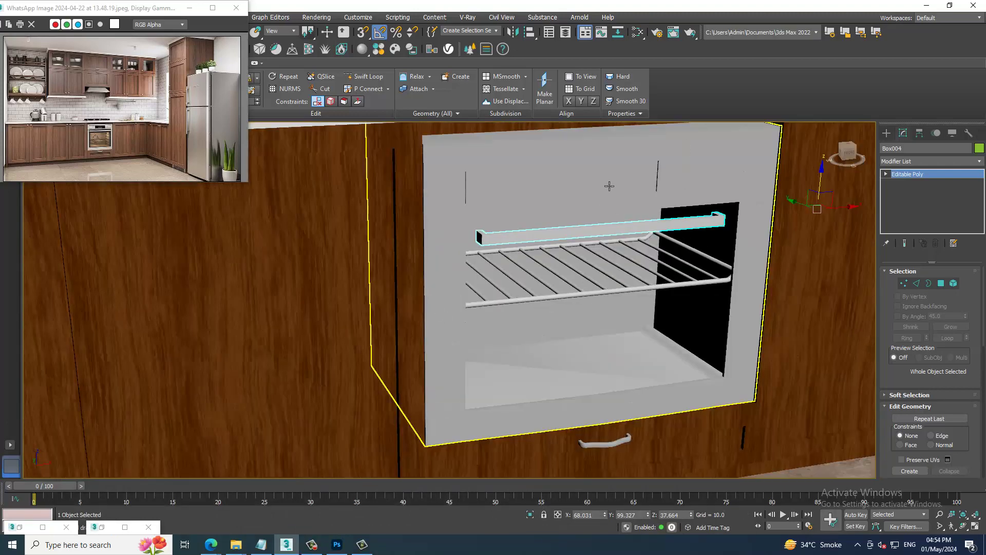
pyautogui.click(610, 186)
pyautogui.press('F4')
pyautogui.scroll(2, 604, 249)
# In Polygon mode, select the top strip polygons of the oven frame
pyautogui.scroll(2, 609, 252)
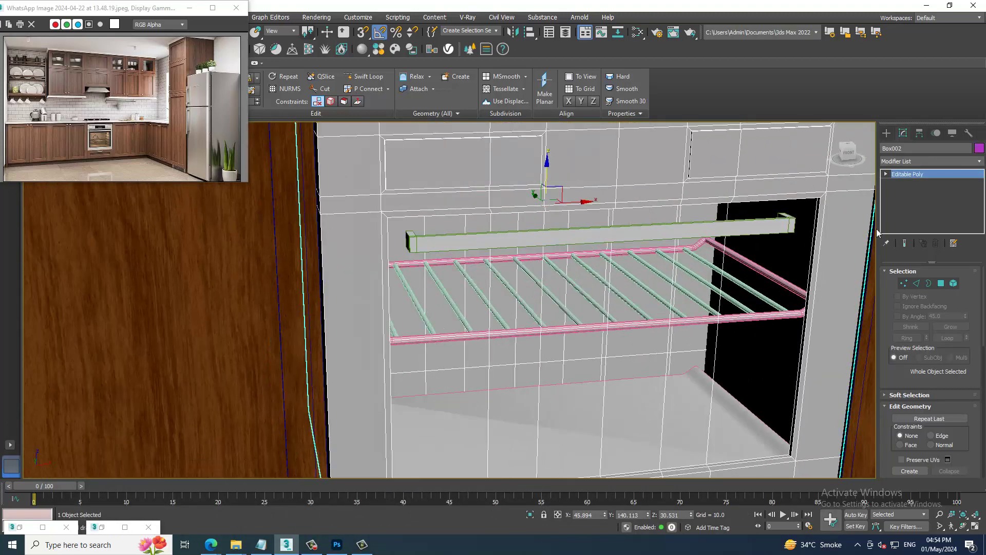
pyautogui.click(942, 286)
pyautogui.scroll(2, 412, 226)
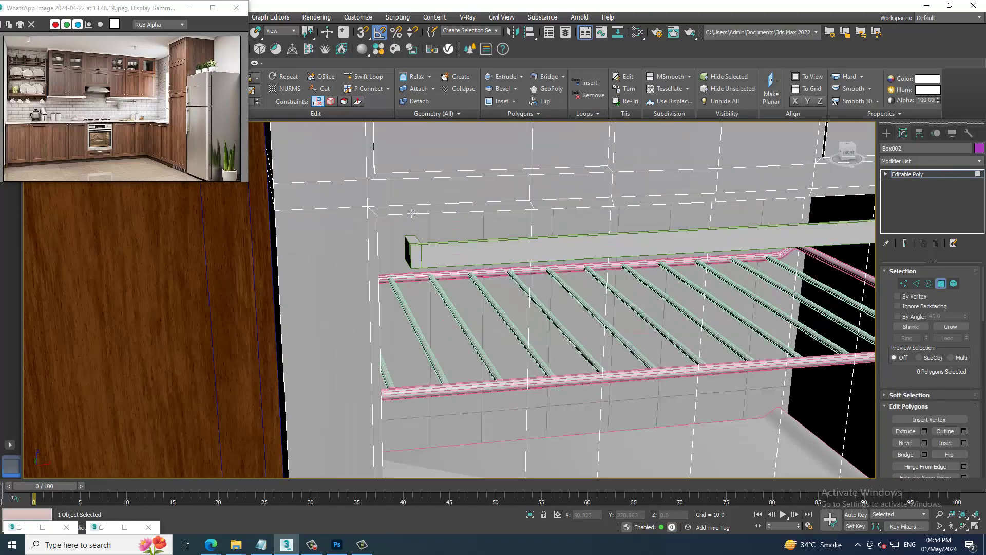
pyautogui.click(411, 207)
pyautogui.keyDown('ctrl'); pyautogui.click(379, 229); pyautogui.keyUp('ctrl')
pyautogui.keyDown('ctrl'); pyautogui.click(596, 206); pyautogui.keyUp('ctrl')
pyautogui.keyDown('ctrl'); pyautogui.click(644, 205); pyautogui.keyUp('ctrl')
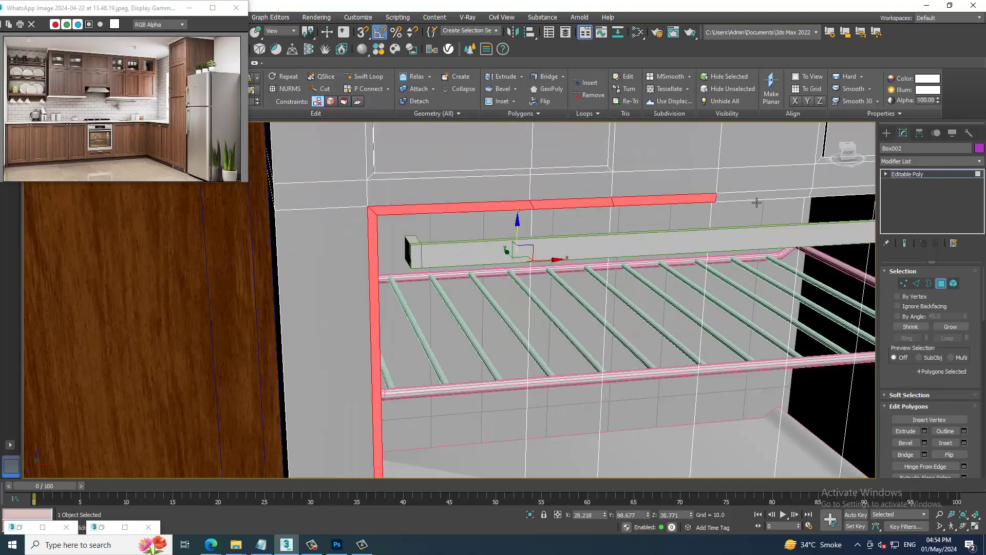
pyautogui.keyDown('ctrl'); pyautogui.click(753, 203); pyautogui.keyUp('ctrl')
pyautogui.moveTo(760, 203); pyautogui.dragTo(750, 203, button='middle')
pyautogui.scroll(-1, 753, 203)
pyautogui.keyDown('ctrl'); pyautogui.click(763, 204); pyautogui.keyUp('ctrl')
pyautogui.scroll(2, 755, 205)
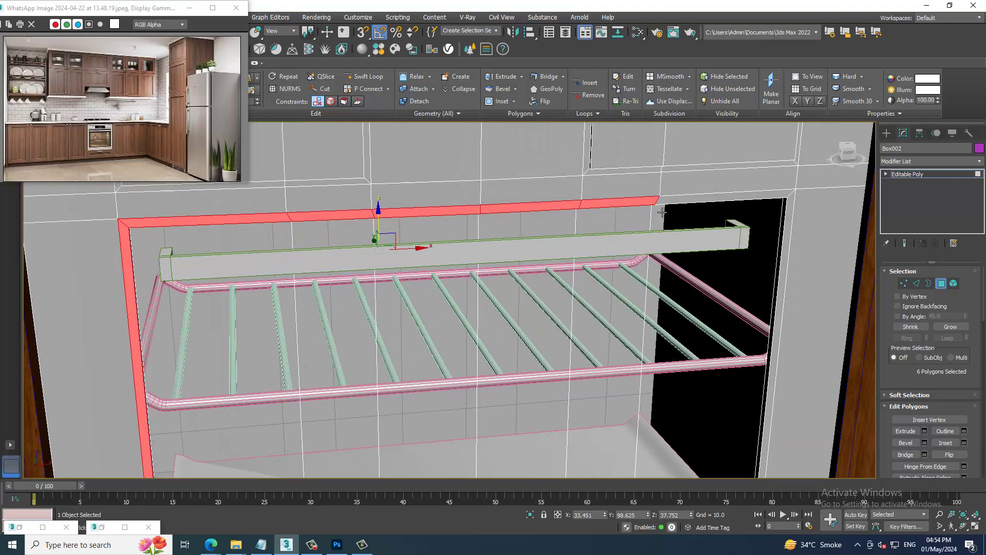
pyautogui.keyDown('ctrl'); pyautogui.click(743, 204); pyautogui.keyUp('ctrl')
# Add the right vertical strip and bottom lip polygons across to the left corner
pyautogui.keyDown('ctrl'); pyautogui.click(796, 212); pyautogui.keyUp('ctrl')
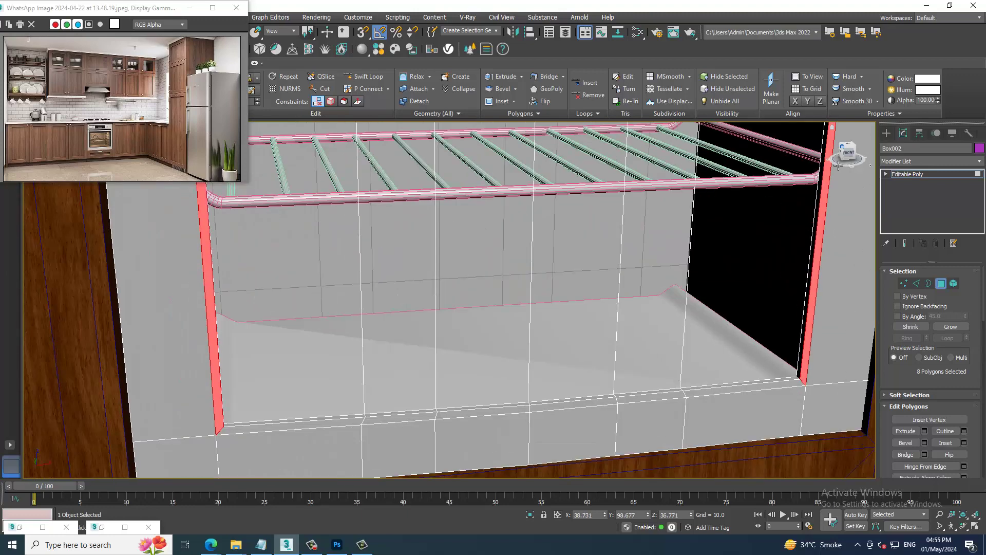
pyautogui.moveTo(794, 336); pyautogui.dragTo(780, 353, button='middle')
pyautogui.keyDown('ctrl'); pyautogui.click(783, 386); pyautogui.keyUp('ctrl')
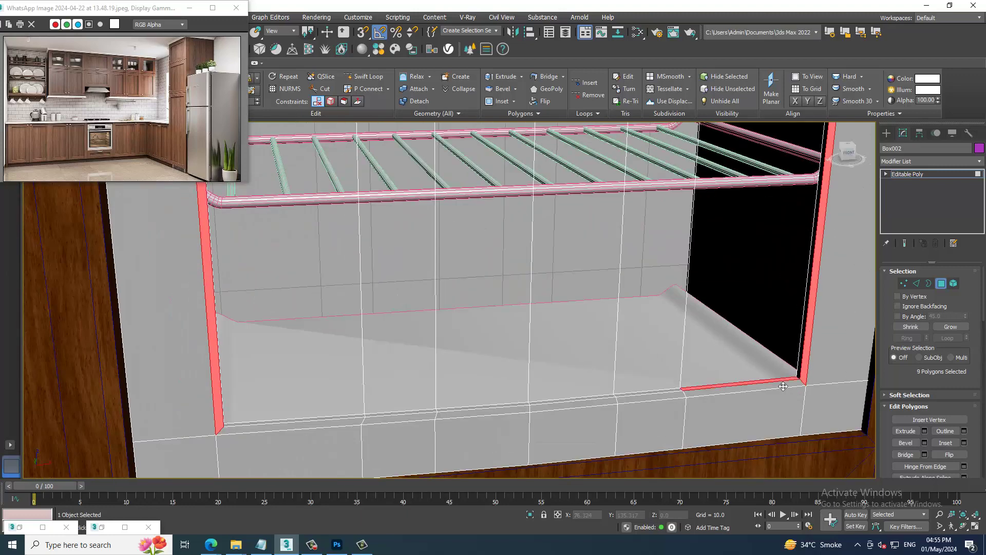
pyautogui.keyDown('ctrl'); pyautogui.click(717, 397); pyautogui.keyUp('ctrl')
pyautogui.keyDown('ctrl'); pyautogui.click(673, 399); pyautogui.keyUp('ctrl')
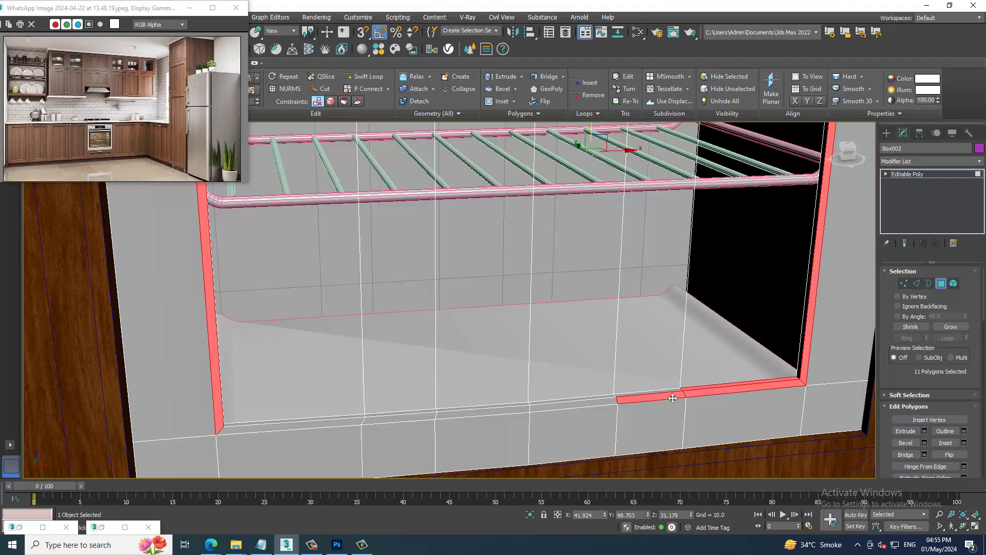
pyautogui.keyDown('ctrl'); pyautogui.click(806, 348); pyautogui.keyUp('ctrl')
pyautogui.keyDown('ctrl'); pyautogui.click(588, 400); pyautogui.keyUp('ctrl')
pyautogui.keyDown('ctrl'); pyautogui.click(589, 407); pyautogui.keyUp('ctrl')
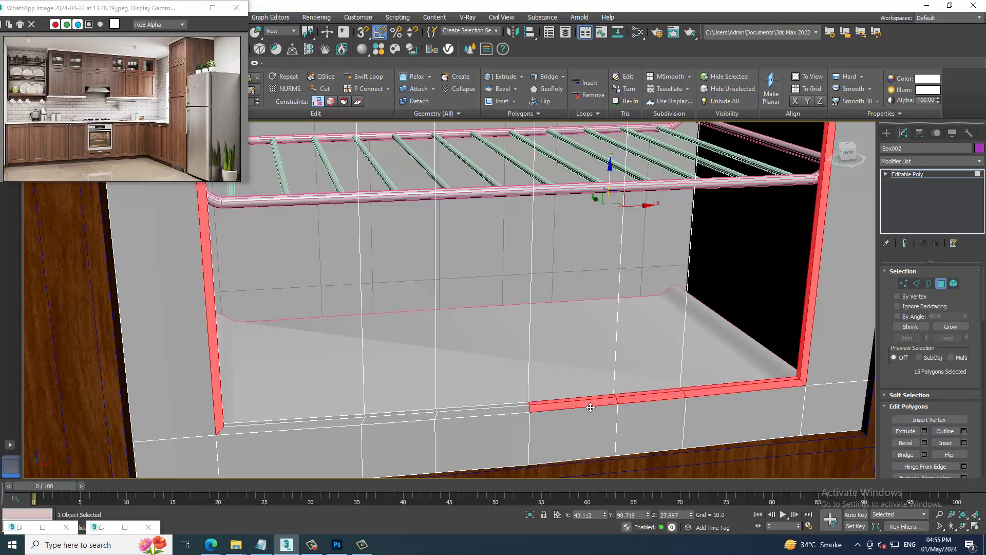
pyautogui.keyDown('ctrl'); pyautogui.click(514, 417); pyautogui.keyUp('ctrl')
pyautogui.keyDown('ctrl'); pyautogui.click(511, 410); pyautogui.keyUp('ctrl')
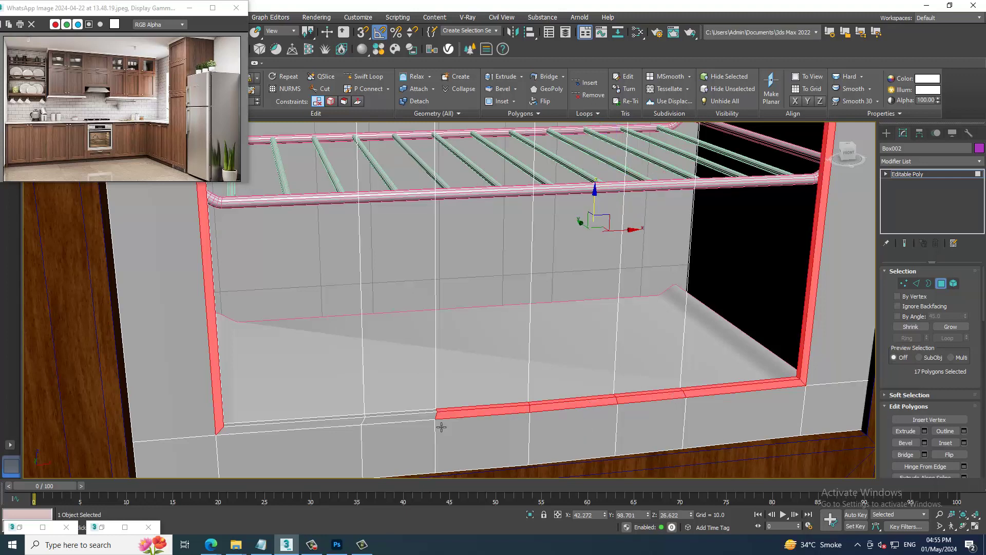
pyautogui.keyDown('ctrl'); pyautogui.click(415, 420); pyautogui.keyUp('ctrl')
pyautogui.keyDown('ctrl'); pyautogui.click(337, 419); pyautogui.keyUp('ctrl')
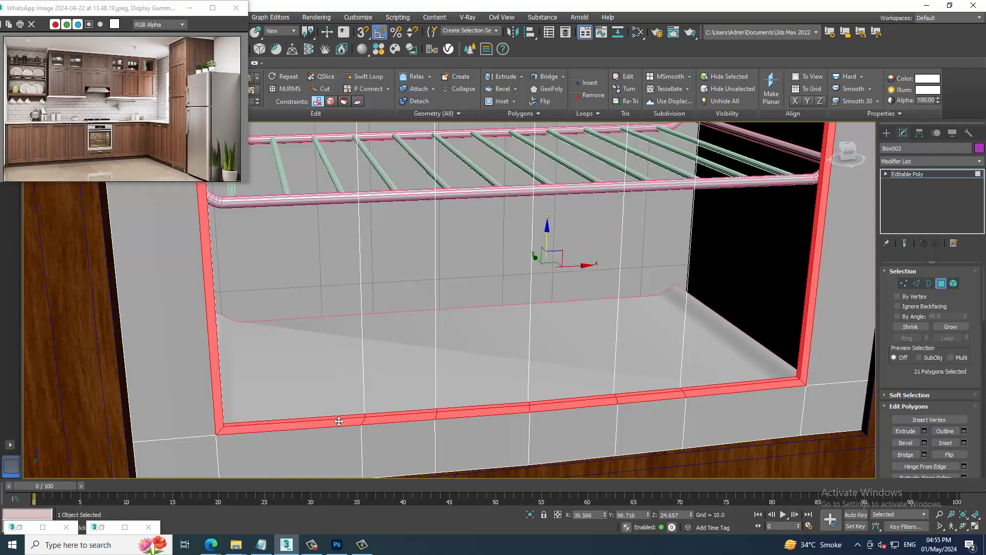
# From a low view, add the remaining frame and right top-edge polygons
pyautogui.scroll(-5, 339, 421)
pyautogui.moveTo(462, 341)
pyautogui.keyDown('alt'); pyautogui.mouseDown(button='middle')
pyautogui.moveTo(418, 298)
pyautogui.moveTo(439, 323)
pyautogui.moveTo(493, 288)
pyautogui.mouseUp(button='middle'); pyautogui.keyUp('alt')
pyautogui.scroll(5, 438, 322)
pyautogui.scroll(-5, 439, 317)
pyautogui.scroll(5, 576, 250)
pyautogui.keyDown('ctrl'); pyautogui.click(577, 250); pyautogui.keyUp('ctrl')
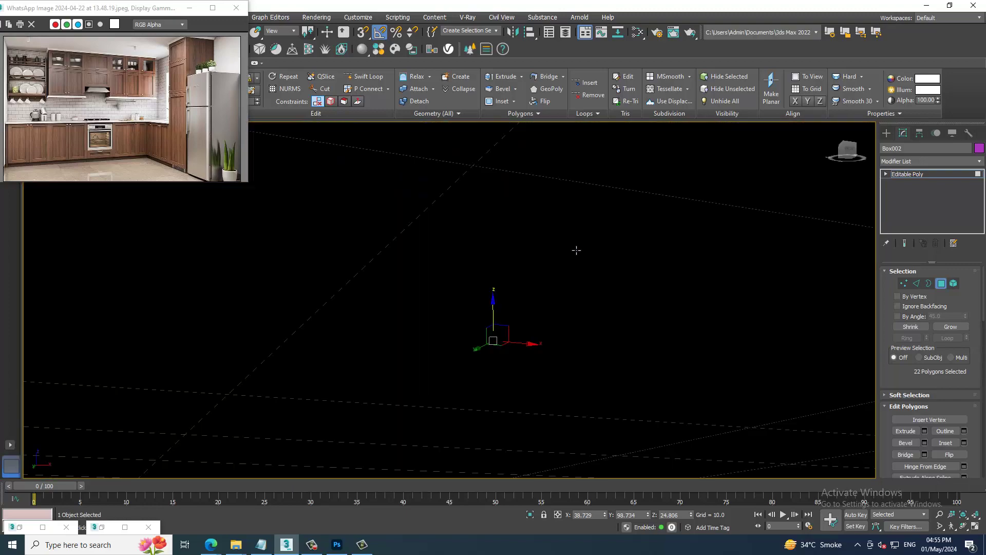
pyautogui.scroll(-5, 577, 250)
pyautogui.scroll(3, 572, 251)
pyautogui.scroll(2, 570, 253)
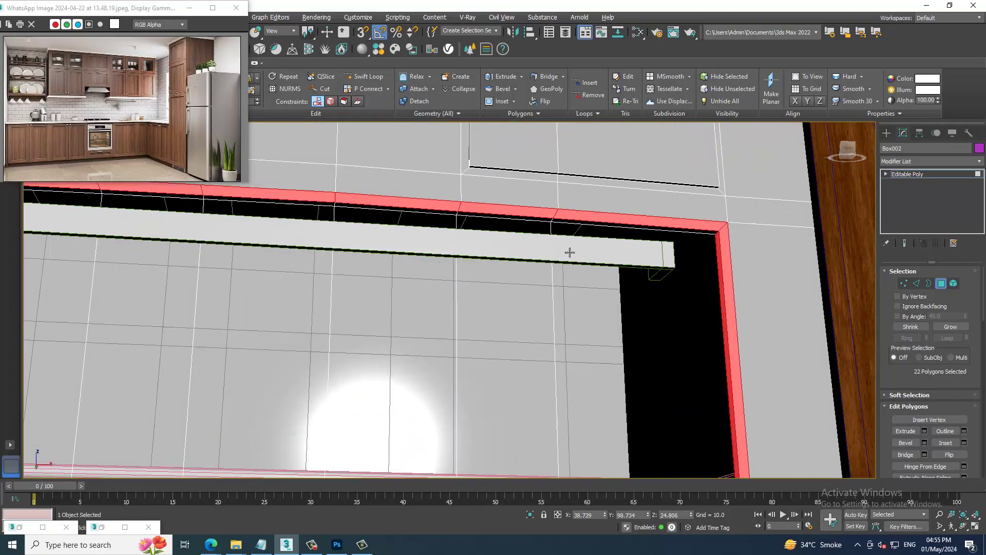
pyautogui.keyDown('ctrl'); pyautogui.click(588, 228); pyautogui.keyUp('ctrl')
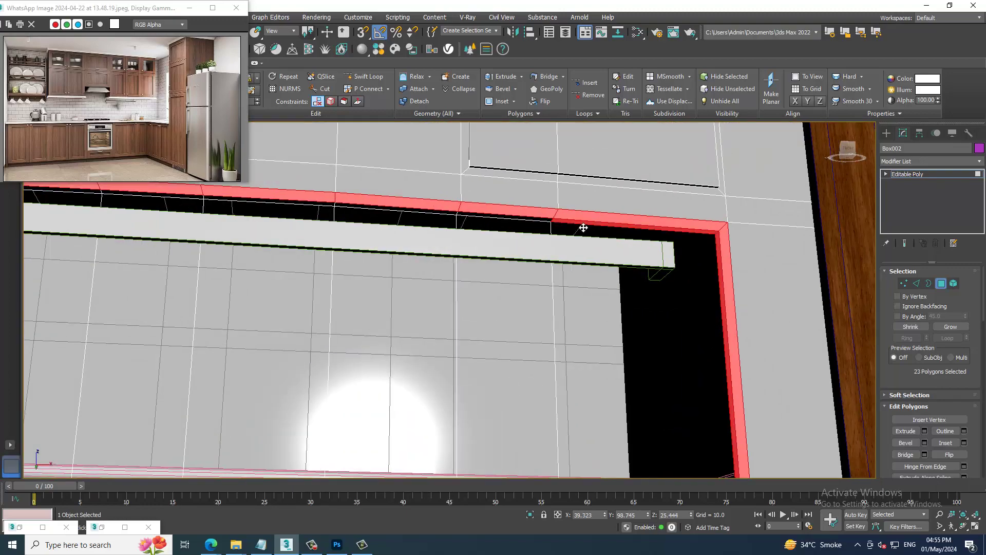
pyautogui.keyDown('ctrl'); pyautogui.click(523, 222); pyautogui.keyUp('ctrl')
# Add the left top-edge segments to complete the 28-polygon frame, then switch to wireframe
pyautogui.keyDown('alt'); pyautogui.moveTo(523, 222); pyautogui.dragTo(609, 272, button='middle'); pyautogui.keyUp('alt')
pyautogui.keyDown('ctrl'); pyautogui.click(609, 272); pyautogui.keyUp('ctrl')
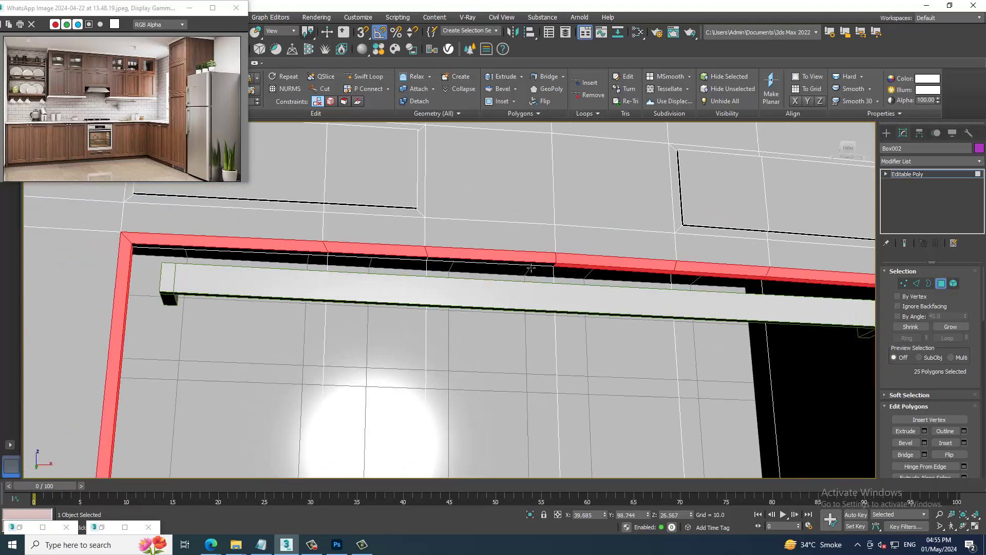
pyautogui.keyDown('ctrl'); pyautogui.click(464, 267); pyautogui.keyUp('ctrl')
pyautogui.keyDown('ctrl'); pyautogui.click(369, 263); pyautogui.keyUp('ctrl')
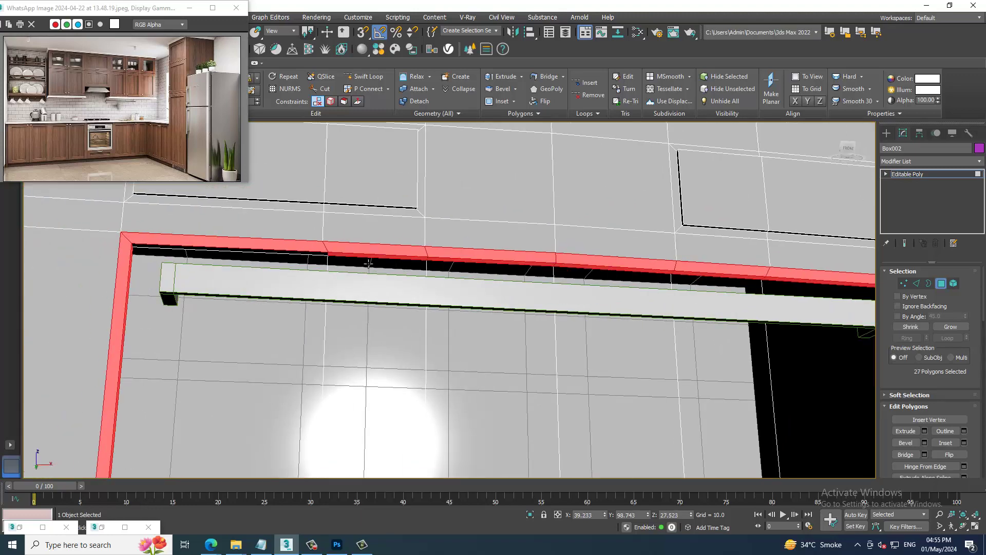
pyautogui.keyDown('ctrl'); pyautogui.click(297, 255); pyautogui.keyUp('ctrl')
pyautogui.scroll(-5, 308, 267)
pyautogui.scroll(-2, 343, 292)
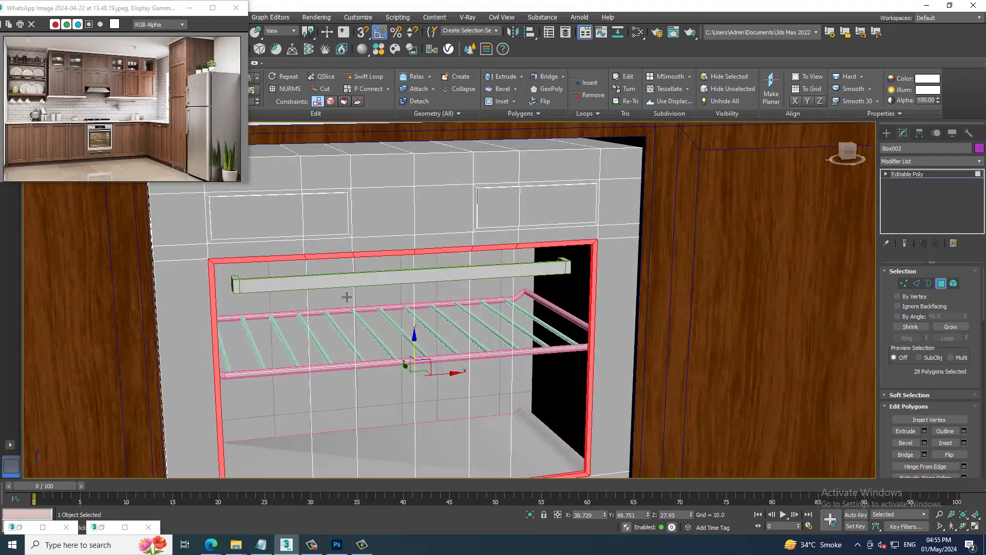
pyautogui.press('F3')
pyautogui.press('F3')
pyautogui.scroll(-3, 463, 334)
# Inspect Material #104 in the Slate Material Editor, then minimize it
pyautogui.press('m')
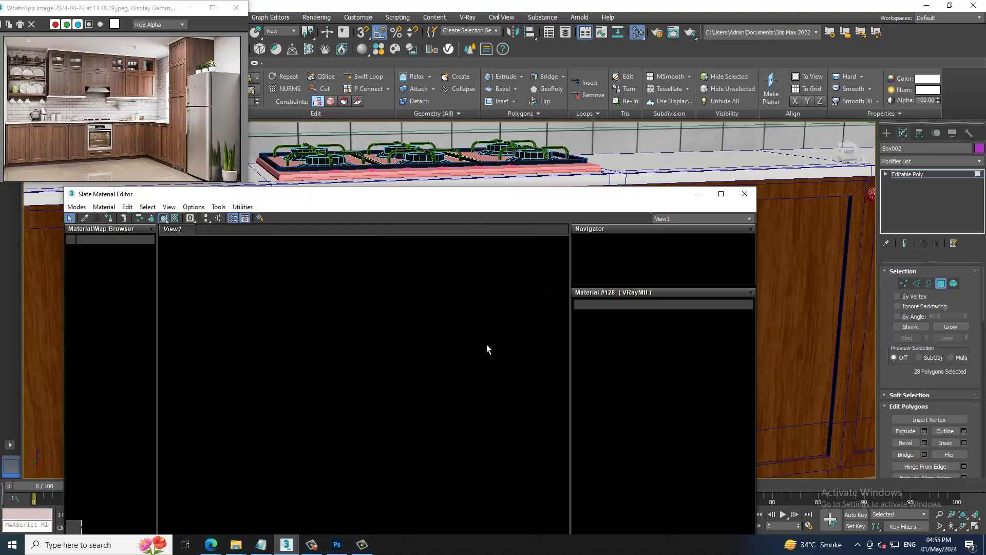
pyautogui.moveTo(274, 481); pyautogui.dragTo(435, 497, button='middle')
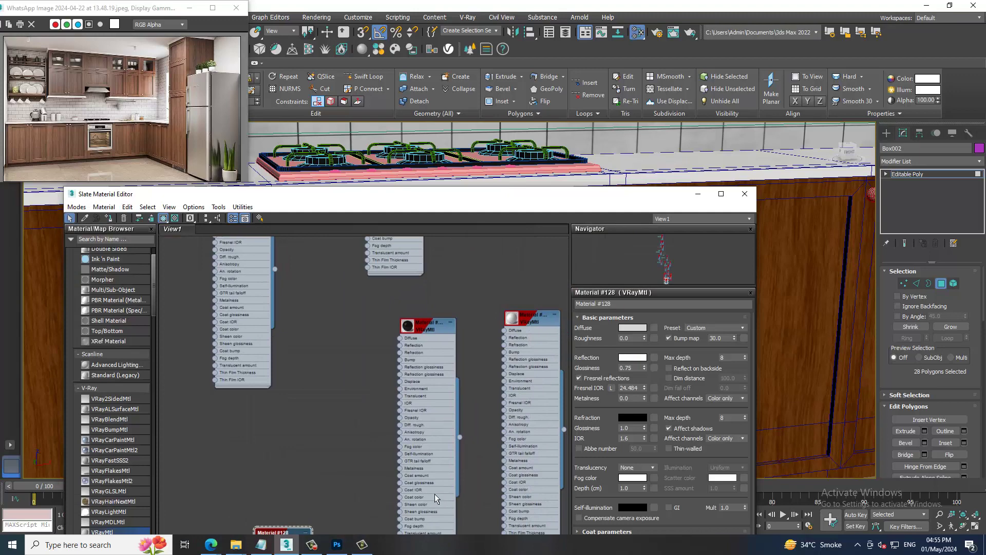
pyautogui.click(426, 329)
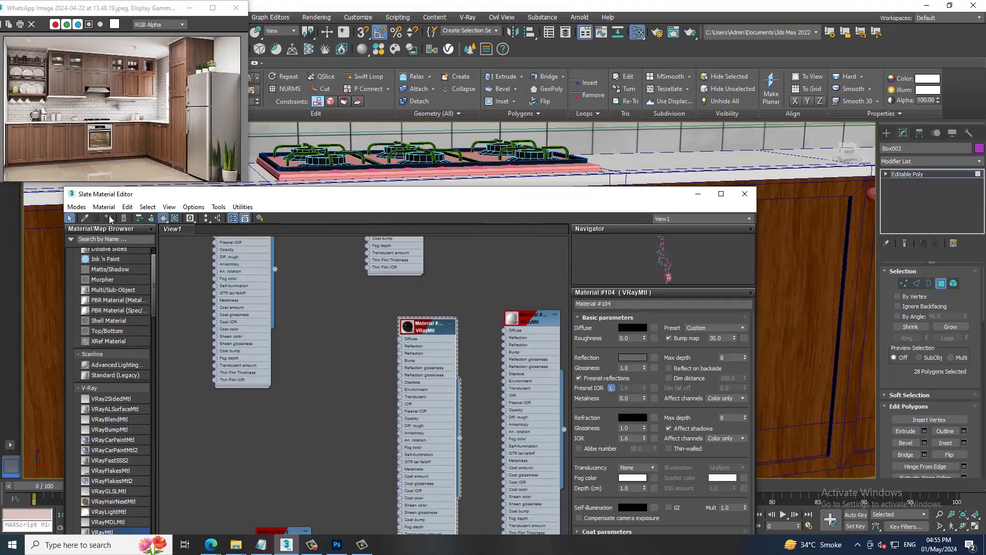
pyautogui.click(697, 193)
# Select the oven's back-wall polygon columns and right side polygons
pyautogui.click(352, 357)
pyautogui.keyDown('ctrl'); pyautogui.click(393, 355); pyautogui.keyUp('ctrl')
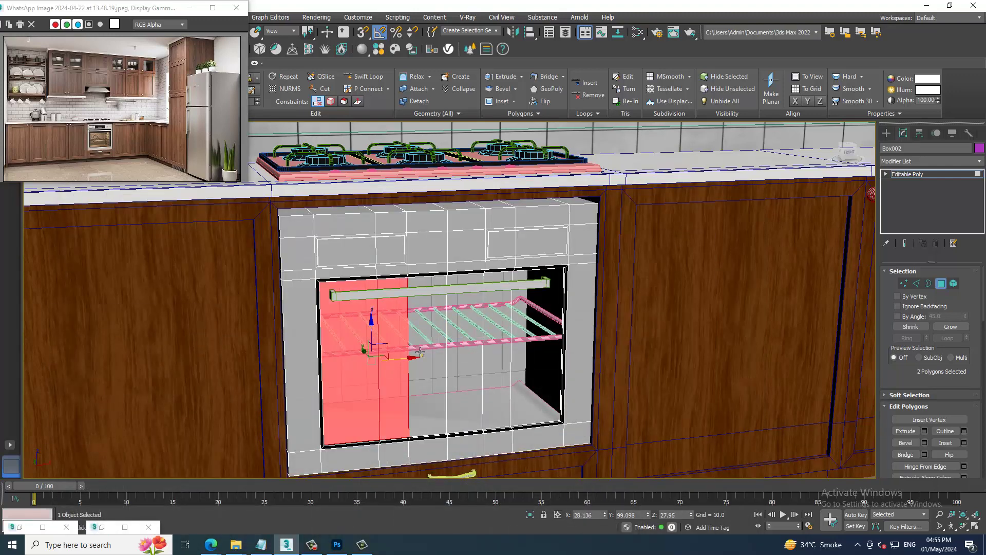
pyautogui.keyDown('ctrl'); pyautogui.click(426, 350); pyautogui.keyUp('ctrl')
pyautogui.keyDown('ctrl'); pyautogui.click(465, 343); pyautogui.keyUp('ctrl')
pyautogui.keyDown('ctrl'); pyautogui.click(496, 339); pyautogui.keyUp('ctrl')
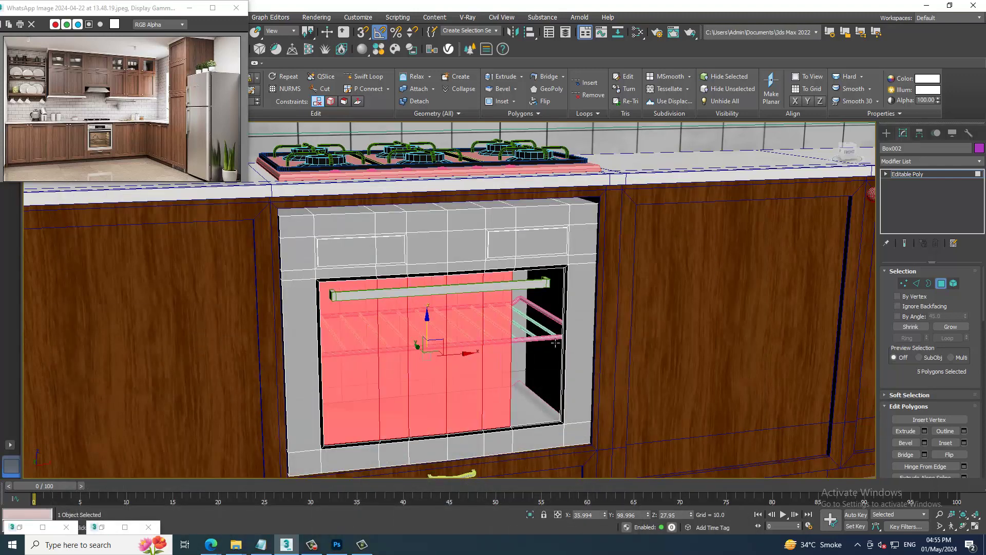
pyautogui.keyDown('ctrl'); pyautogui.click(550, 343); pyautogui.keyUp('ctrl')
# Assign a new VRayMtl with fully white refraction to the selected polygons
pyautogui.press('m')
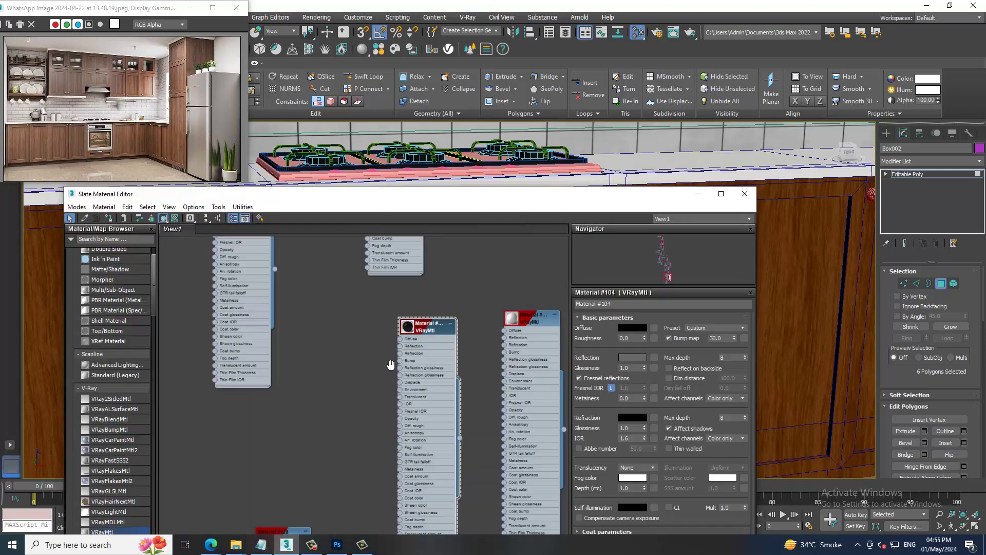
pyautogui.scroll(2, 390, 364)
pyautogui.scroll(-1, 360, 395)
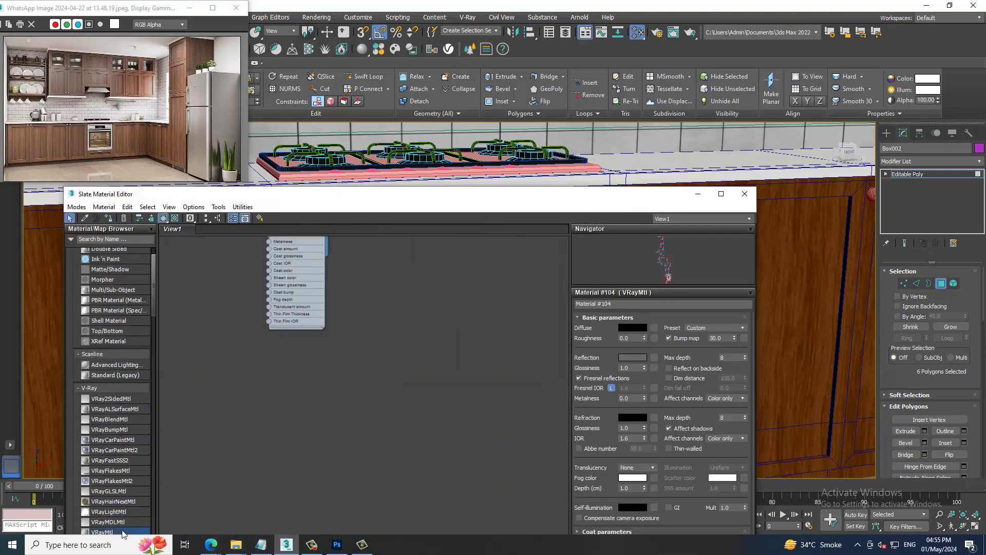
pyautogui.moveTo(102, 532); pyautogui.dragTo(391, 325)
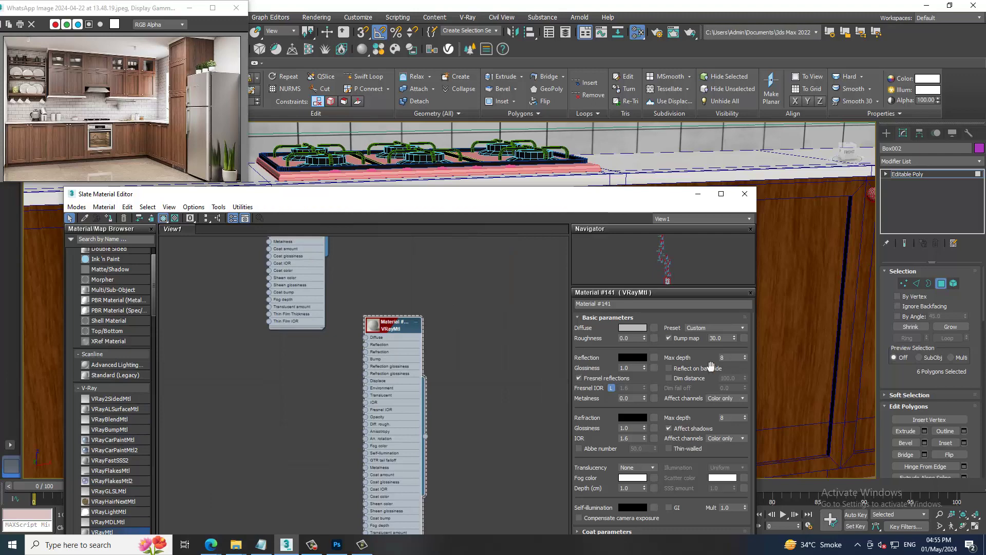
pyautogui.click(633, 418)
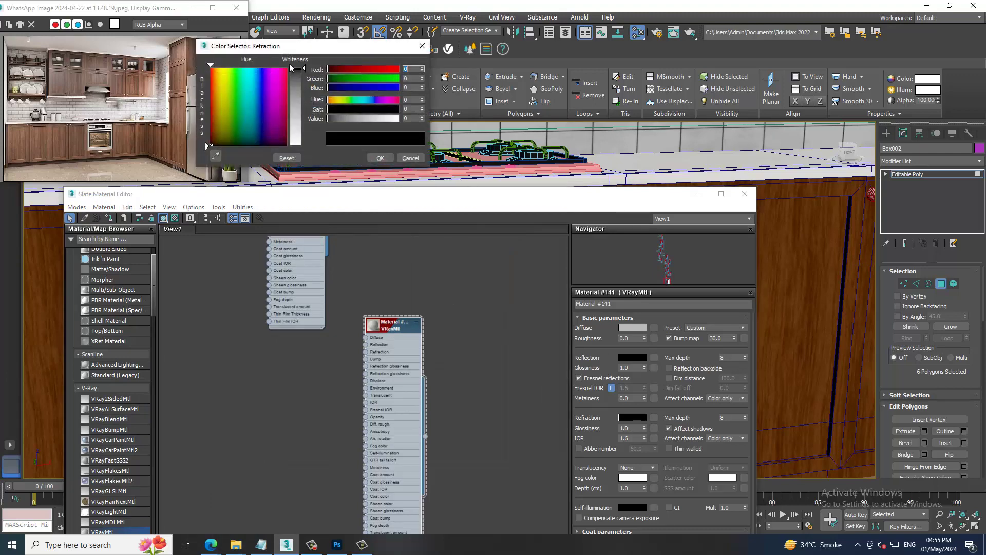
pyautogui.moveTo(296, 86); pyautogui.dragTo(296, 146)
pyautogui.click(380, 158)
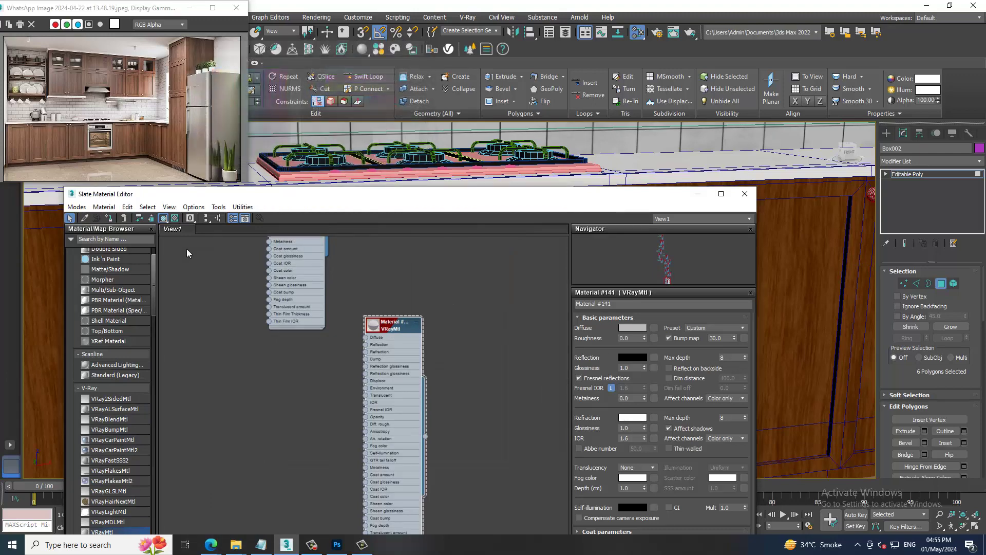
pyautogui.click(110, 219)
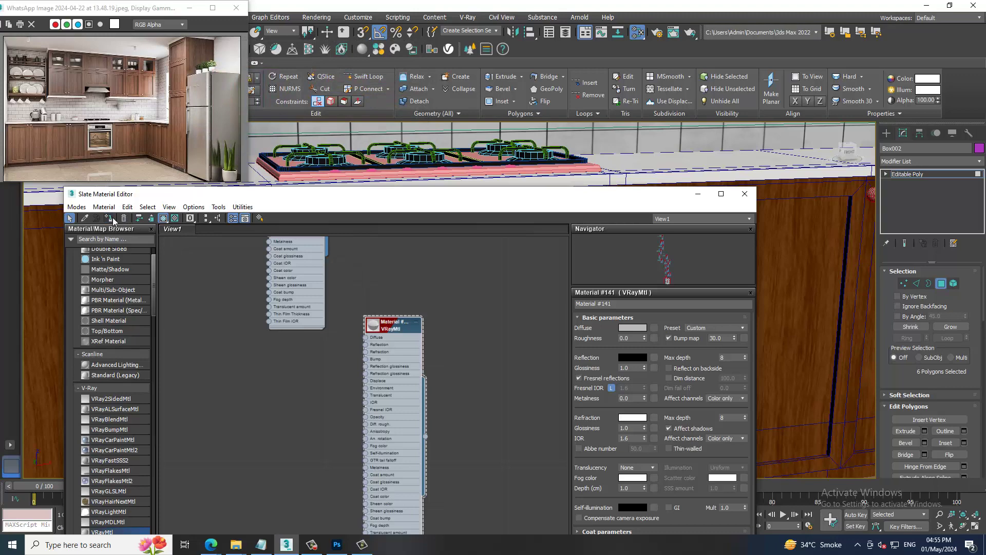
pyautogui.click(698, 194)
pyautogui.click(625, 294)
# Isolate the oven box and return to its 66-polygon cavity selection
pyautogui.scroll(-3, 471, 284)
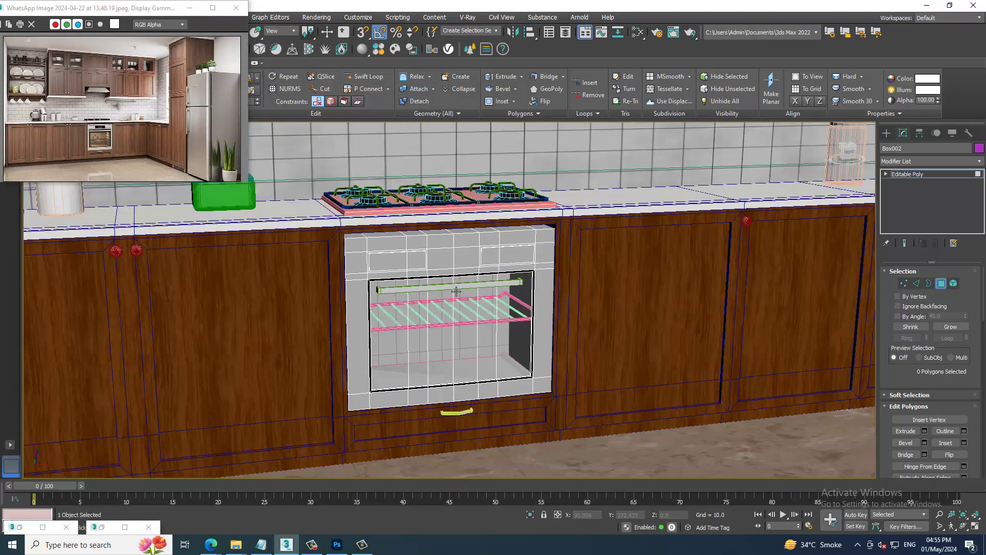
pyautogui.click(456, 292)
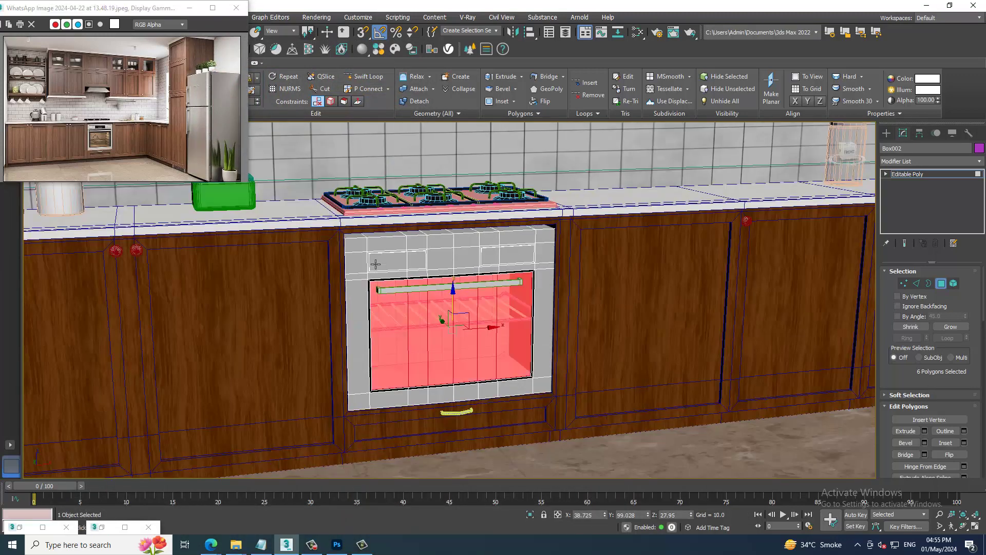
pyautogui.hotkey('alt', 'q')
pyautogui.scroll(-5, 398, 264)
pyautogui.keyDown('alt'); pyautogui.moveTo(399, 264); pyautogui.dragTo(497, 269, button='middle'); pyautogui.keyUp('alt')
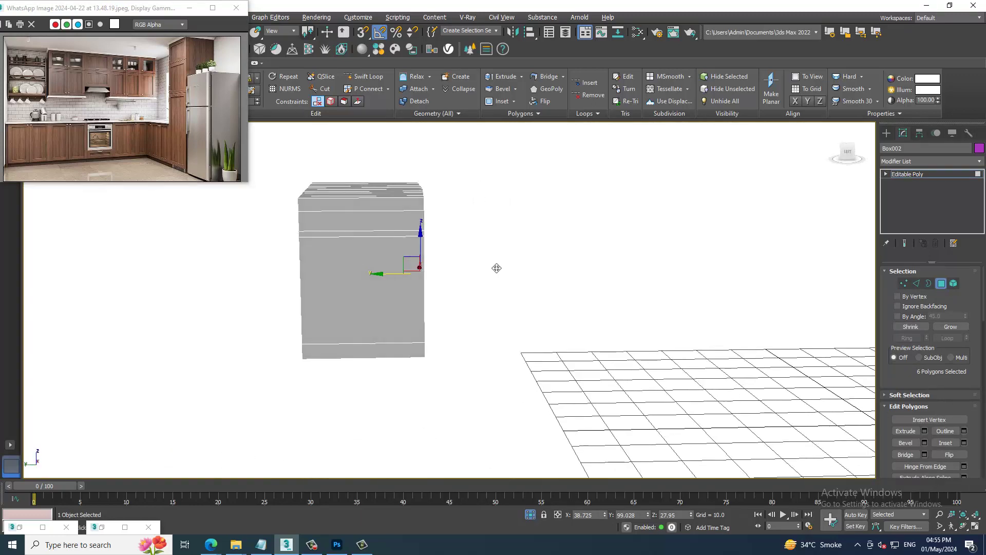
pyautogui.keyDown('ctrl'); pyautogui.moveTo(319, 235); pyautogui.dragTo(451, 340); pyautogui.keyUp('ctrl')
pyautogui.press('f')
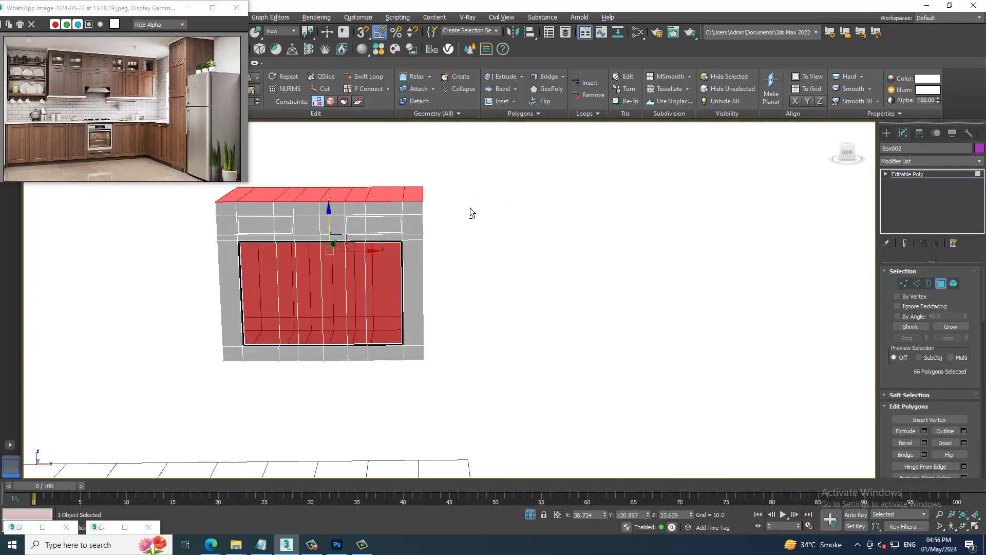
pyautogui.hotkey('ctrl', 'a')
pyautogui.moveTo(369, 221)
pyautogui.keyDown('alt'); pyautogui.mouseDown(button='middle')
pyautogui.moveTo(477, 223)
pyautogui.moveTo(507, 287)
pyautogui.moveTo(429, 298)
pyautogui.moveTo(477, 288)
pyautogui.mouseUp(button='middle'); pyautogui.keyUp('alt')
pyautogui.moveTo(500, 238)
pyautogui.keyDown('alt'); pyautogui.mouseDown(button='middle')
pyautogui.moveTo(608, 228)
pyautogui.moveTo(414, 224)
pyautogui.mouseUp(button='middle'); pyautogui.keyUp('alt')
pyautogui.hotkey('ctrl', 'z')
# Maximize the front viewport and window-select every polygon of the box
pyautogui.scroll(-2, 414, 225)
pyautogui.scroll(-2, 538, 222)
pyautogui.hotkey('alt', 'w')
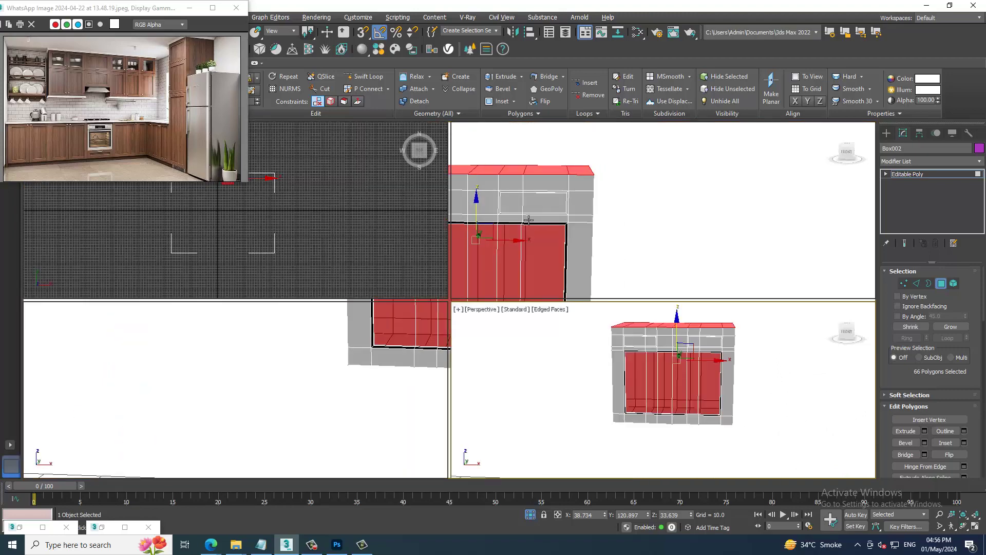
pyautogui.rightClick(716, 215)
pyautogui.hotkey('alt', 'w')
pyautogui.scroll(-3, 572, 231)
pyautogui.scroll(4, 572, 231)
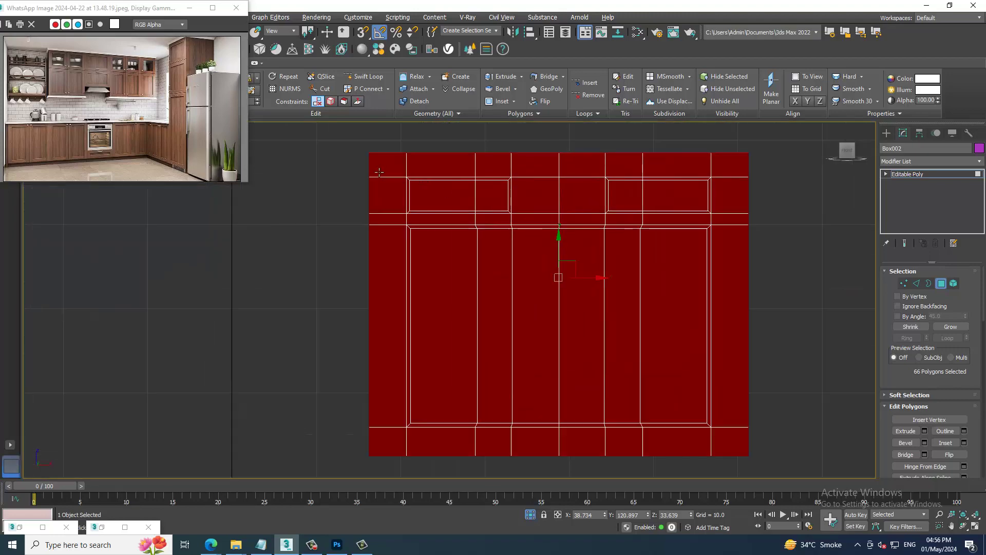
pyautogui.scroll(-2, 421, 244)
pyautogui.moveTo(432, 246); pyautogui.dragTo(349, 245, button='middle')
pyautogui.moveTo(310, 190); pyautogui.dragTo(612, 476)
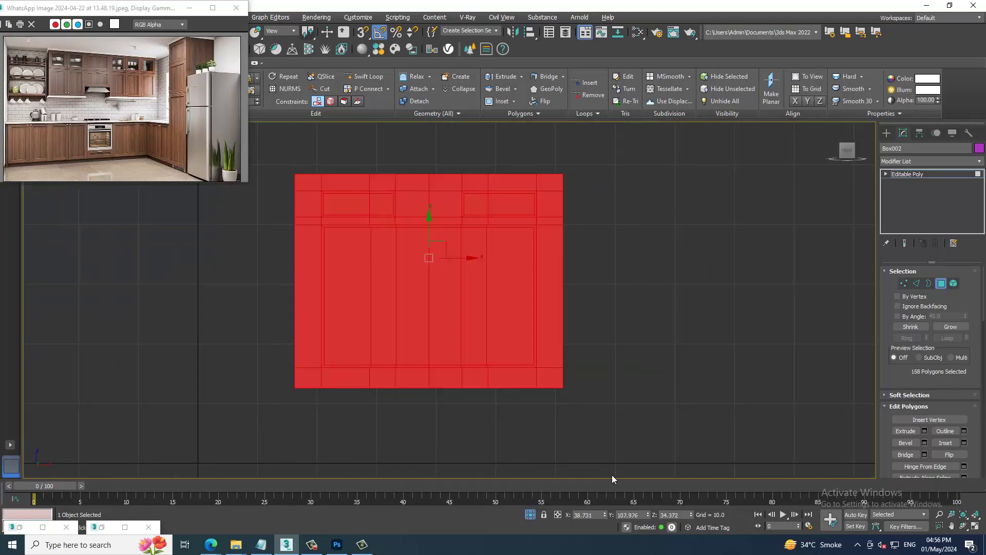
# Deselect the opening's inner vertical panels and its top and right edge strips
pyautogui.keyDown('alt'); pyautogui.click(505, 270); pyautogui.keyUp('alt')
pyautogui.keyDown('alt'); pyautogui.click(472, 280); pyautogui.keyUp('alt')
pyautogui.keyDown('alt'); pyautogui.click(416, 285); pyautogui.keyUp('alt')
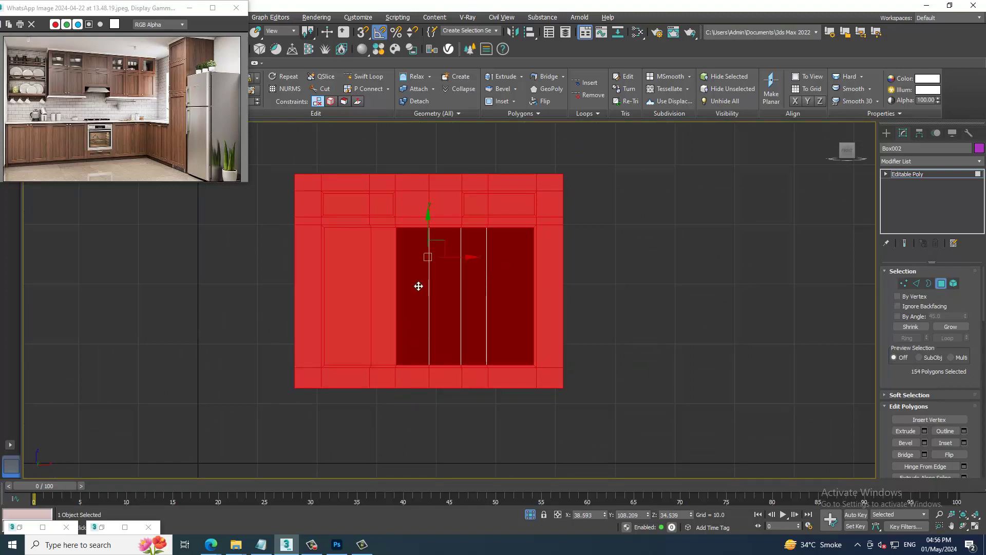
pyautogui.keyDown('alt'); pyautogui.click(385, 285); pyautogui.keyUp('alt')
pyautogui.scroll(3, 354, 270)
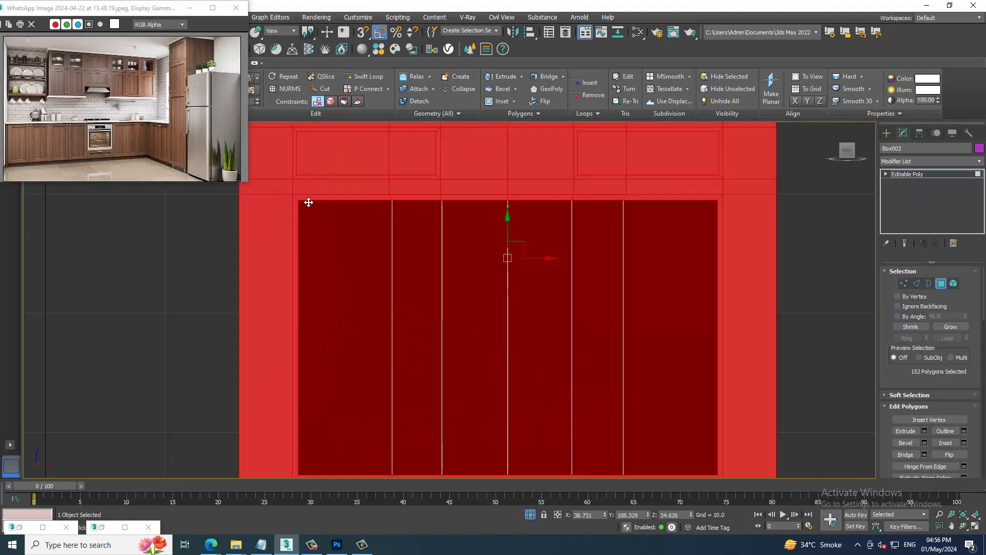
pyautogui.keyDown('alt'); pyautogui.click(299, 208); pyautogui.keyUp('alt')
pyautogui.keyDown('alt'); pyautogui.click(421, 201); pyautogui.keyUp('alt')
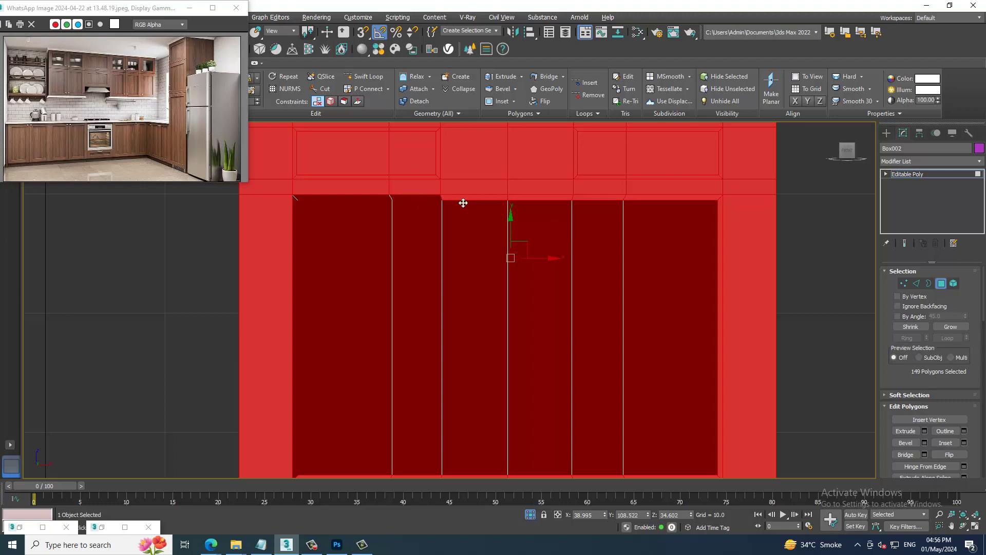
pyautogui.keyDown('alt'); pyautogui.click(463, 202); pyautogui.keyUp('alt')
pyautogui.keyDown('alt'); pyautogui.click(538, 202); pyautogui.keyUp('alt')
pyautogui.keyDown('alt'); pyautogui.click(602, 201); pyautogui.keyUp('alt')
pyautogui.keyDown('alt'); pyautogui.click(683, 202); pyautogui.keyUp('alt')
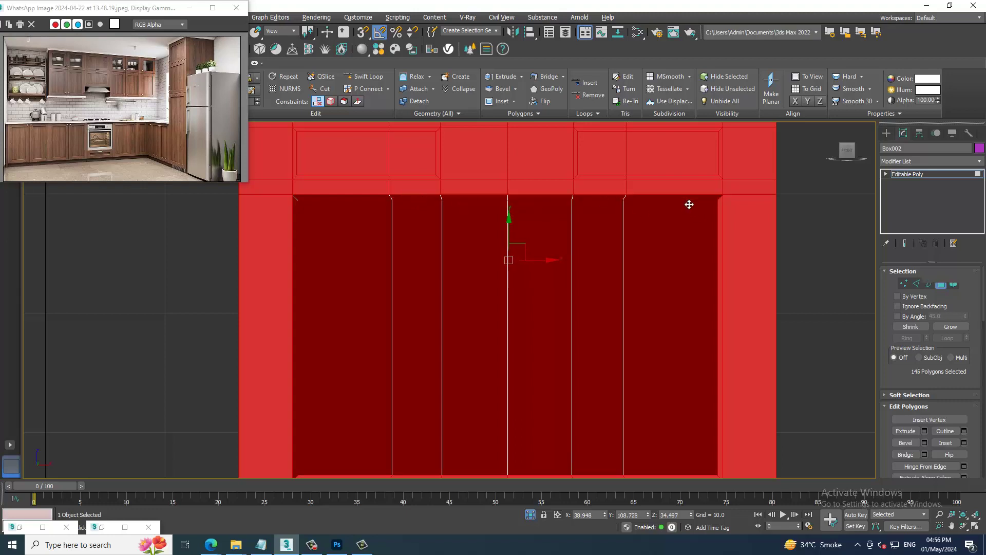
pyautogui.keyDown('alt'); pyautogui.click(724, 216); pyautogui.keyUp('alt')
# Deselect the thin strips along the opening's bottom edge
pyautogui.moveTo(750, 276); pyautogui.dragTo(746, 210, button='middle')
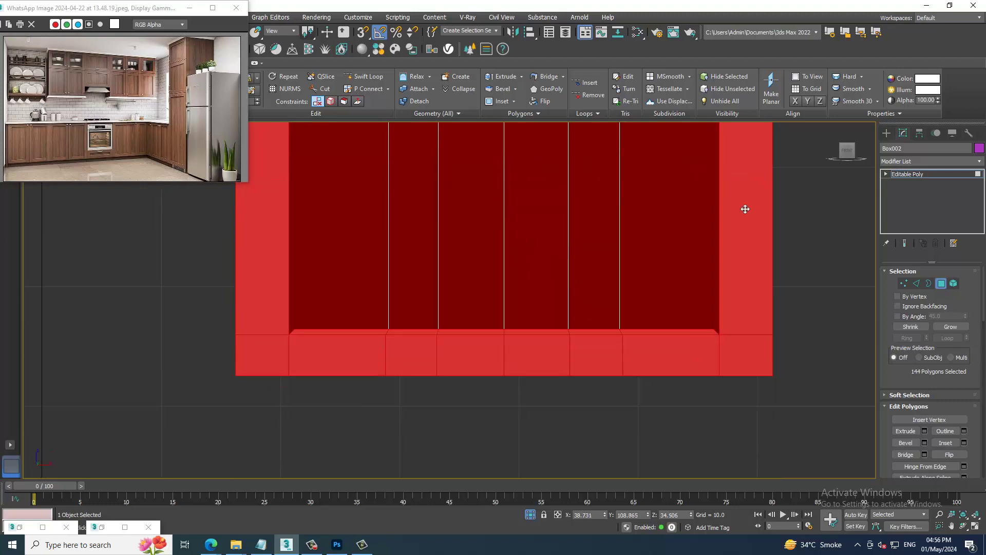
pyautogui.keyDown('alt'); pyautogui.click(694, 334); pyautogui.keyUp('alt')
pyautogui.keyDown('alt'); pyautogui.click(597, 333); pyautogui.keyUp('alt')
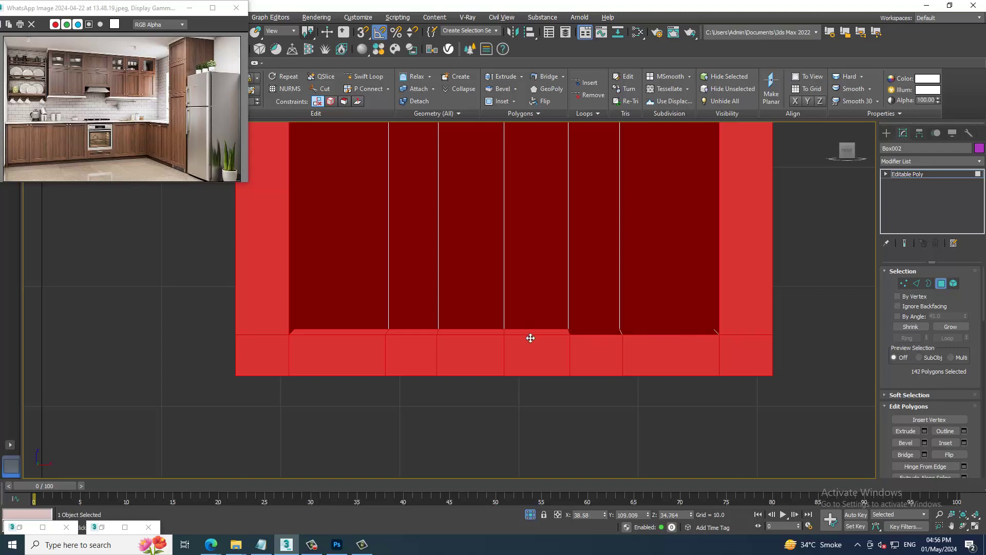
pyautogui.keyDown('alt'); pyautogui.click(532, 332); pyautogui.keyUp('alt')
pyautogui.keyDown('alt'); pyautogui.click(467, 332); pyautogui.keyUp('alt')
pyautogui.keyDown('alt'); pyautogui.click(411, 333); pyautogui.keyUp('alt')
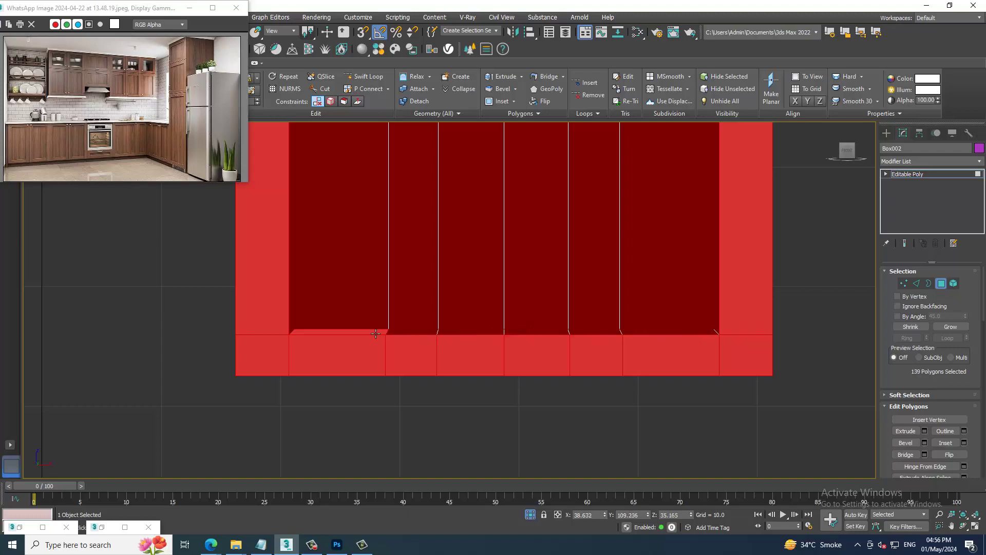
pyautogui.keyDown('alt'); pyautogui.click(372, 338); pyautogui.keyUp('alt')
# In perspective view, deselect the edge strips inside the opening and along its upper edge
pyautogui.hotkey('alt', 'w')
pyautogui.hotkey('alt', 'w')
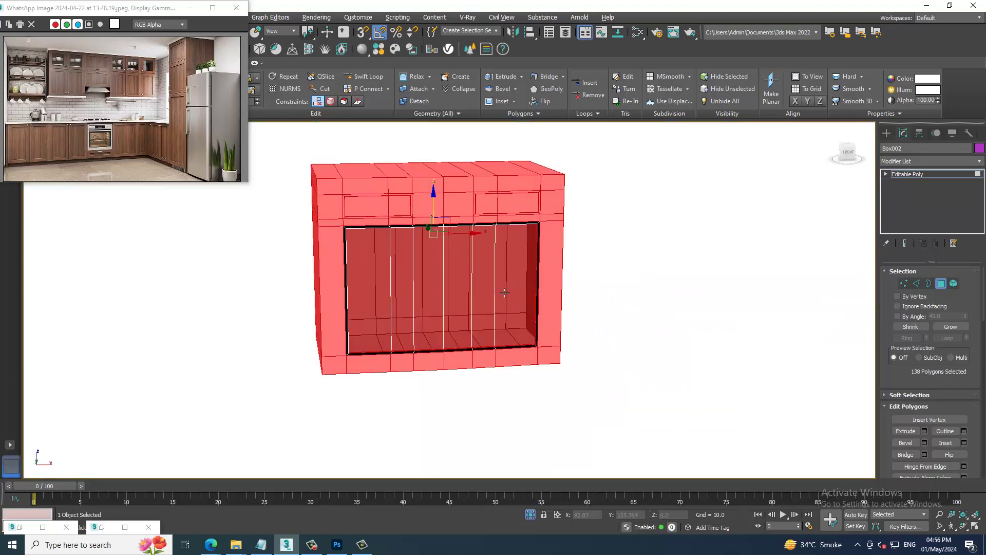
pyautogui.keyDown('alt'); pyautogui.moveTo(509, 257); pyautogui.dragTo(522, 271, button='middle'); pyautogui.keyUp('alt')
pyautogui.scroll(5, 522, 270)
pyautogui.keyDown('alt'); pyautogui.click(532, 243); pyautogui.keyUp('alt')
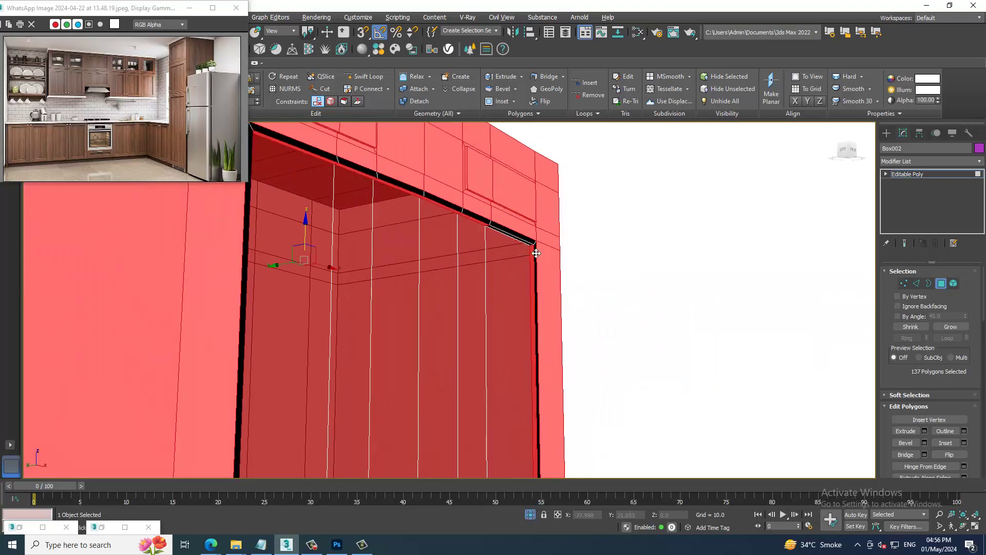
pyautogui.keyDown('alt'); pyautogui.click(479, 225); pyautogui.keyUp('alt')
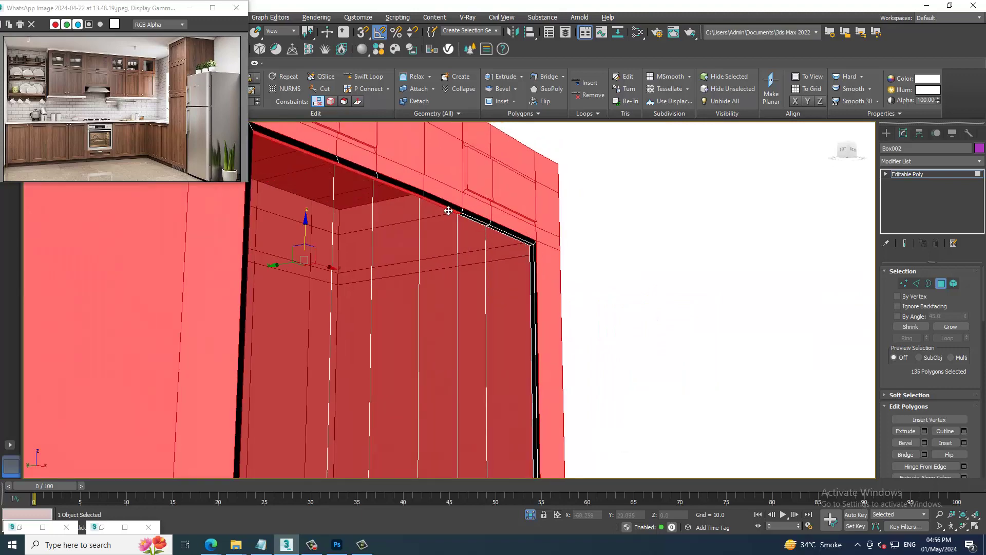
pyautogui.keyDown('alt'); pyautogui.click(437, 203); pyautogui.keyUp('alt')
pyautogui.keyDown('alt'); pyautogui.moveTo(437, 203); pyautogui.dragTo(469, 217, button='middle'); pyautogui.keyUp('alt')
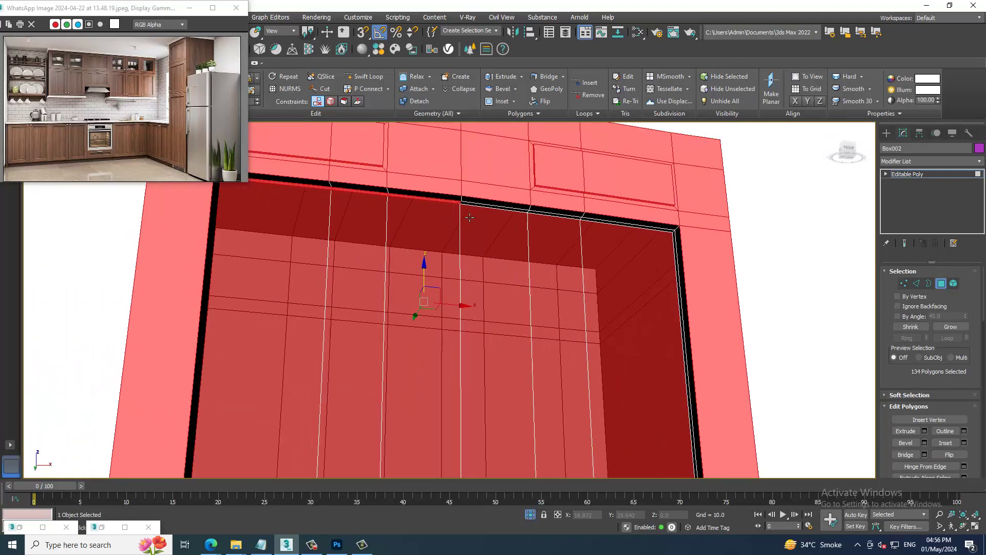
pyautogui.keyDown('alt'); pyautogui.click(423, 202); pyautogui.keyUp('alt')
pyautogui.keyDown('alt'); pyautogui.click(372, 198); pyautogui.keyUp('alt')
pyautogui.keyDown('alt'); pyautogui.click(309, 195); pyautogui.keyUp('alt')
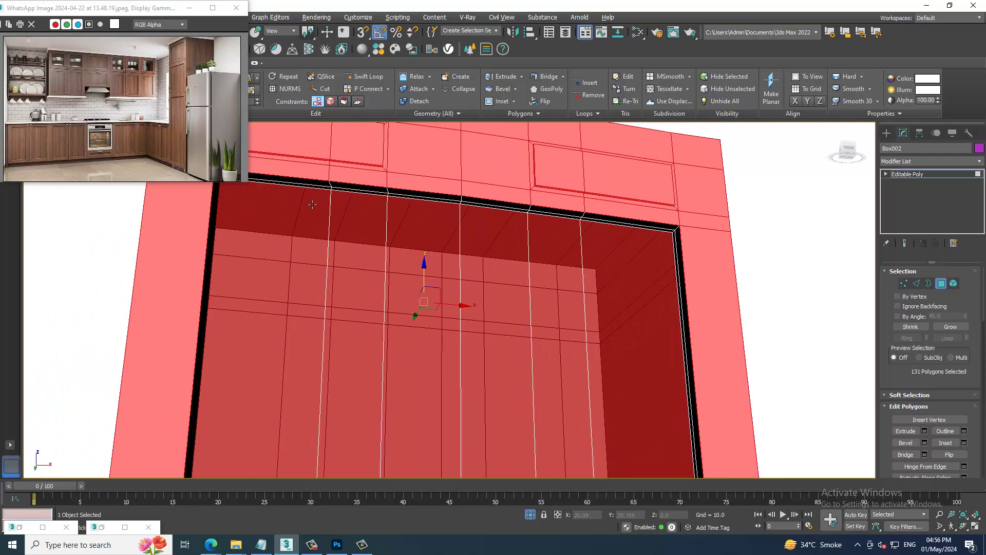
# Deselect the opening's left and lower edge strips, leaving 124 interior polygons selected
pyautogui.moveTo(312, 205)
pyautogui.keyDown('alt'); pyautogui.mouseDown(button='middle')
pyautogui.moveTo(282, 203)
pyautogui.moveTo(369, 345)
pyautogui.mouseUp(button='middle'); pyautogui.keyUp('alt')
pyautogui.keyDown('alt'); pyautogui.click(283, 205); pyautogui.keyUp('alt')
pyautogui.keyDown('alt'); pyautogui.click(374, 334); pyautogui.keyUp('alt')
pyautogui.keyDown('alt'); pyautogui.click(442, 348); pyautogui.keyUp('alt')
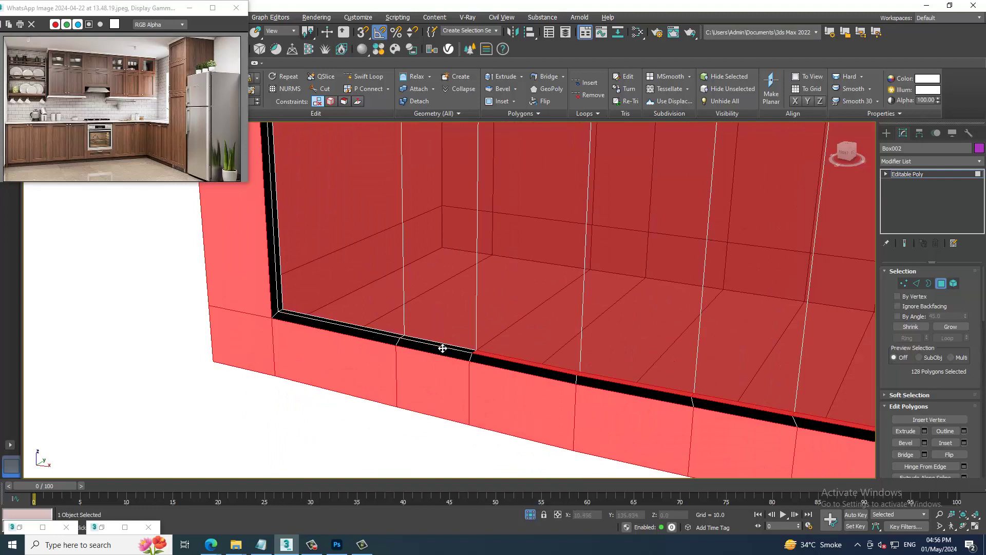
pyautogui.keyDown('alt'); pyautogui.click(510, 366); pyautogui.keyUp('alt')
pyautogui.keyDown('alt'); pyautogui.click(638, 390); pyautogui.keyUp('alt')
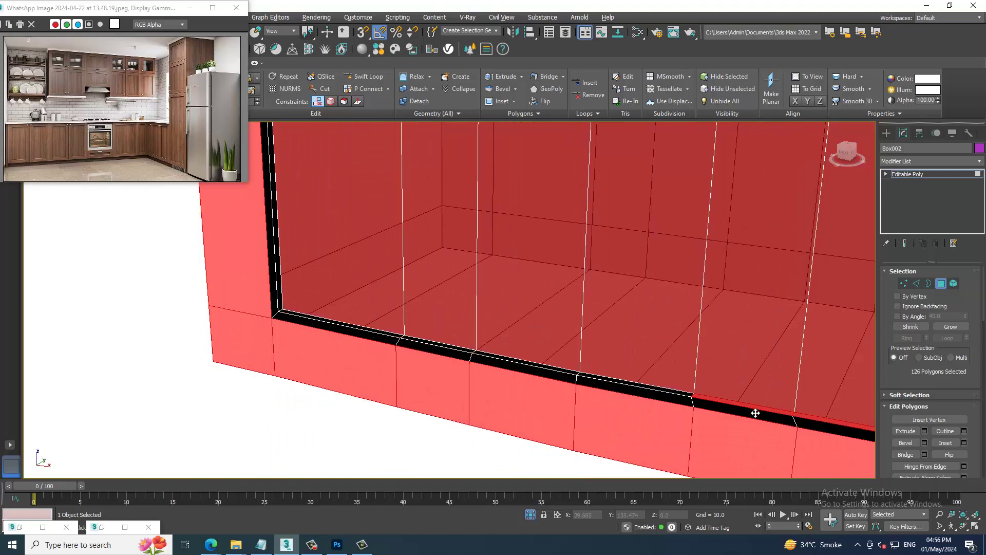
pyautogui.keyDown('alt'); pyautogui.click(754, 410); pyautogui.keyUp('alt')
pyautogui.keyDown('alt'); pyautogui.click(840, 426); pyautogui.keyUp('alt')
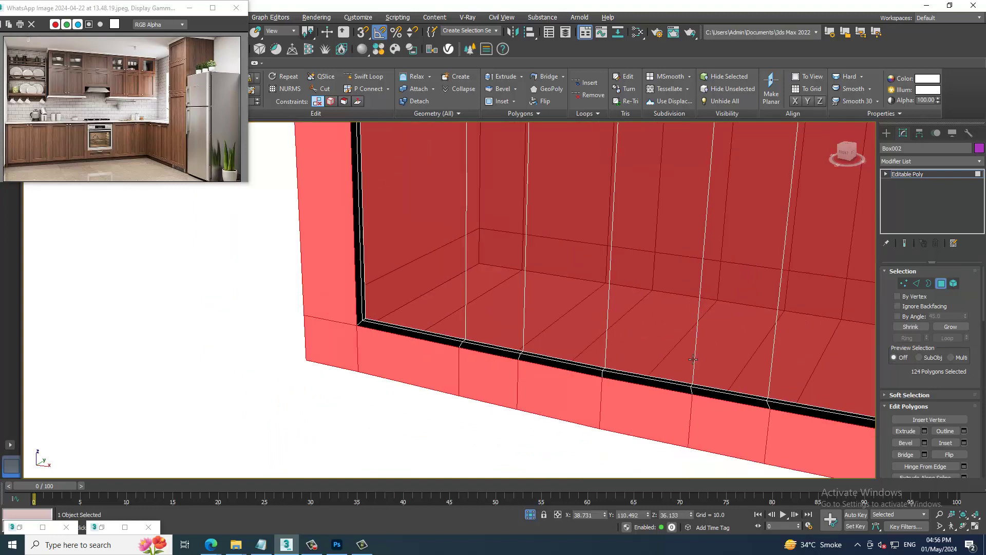
pyautogui.moveTo(840, 427)
pyautogui.keyDown('alt'); pyautogui.mouseDown(button='middle')
pyautogui.moveTo(771, 308)
pyautogui.moveTo(632, 352)
pyautogui.moveTo(523, 431)
pyautogui.moveTo(615, 318)
pyautogui.moveTo(606, 267)
pyautogui.moveTo(599, 333)
pyautogui.moveTo(617, 318)
pyautogui.moveTo(638, 343)
pyautogui.moveTo(643, 330)
pyautogui.mouseUp(button='middle'); pyautogui.keyUp('alt')
pyautogui.scroll(-5, 615, 319)
# Add a new V-Ray material, Material #153, with a lighter grey diffuse colour
pyautogui.press('m')
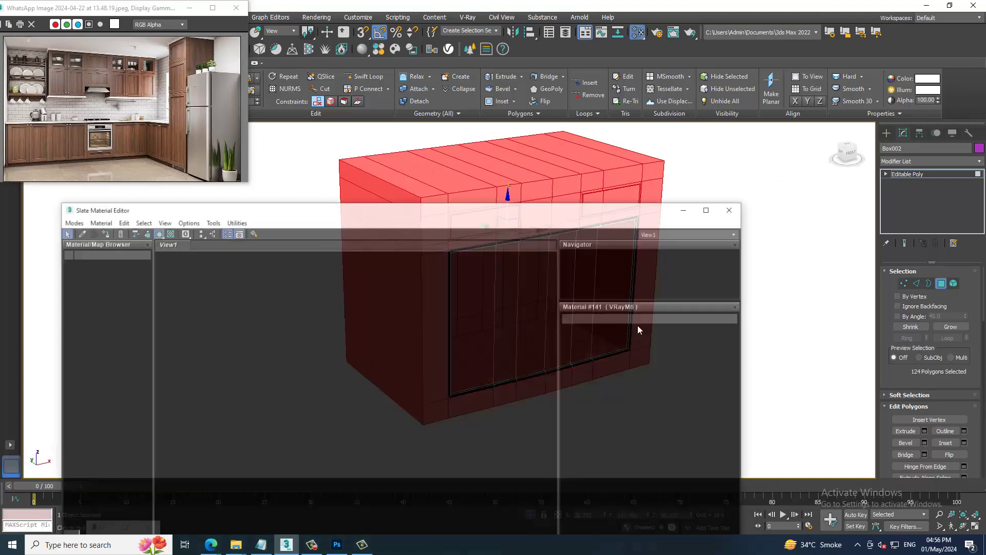
pyautogui.moveTo(413, 450); pyautogui.dragTo(299, 386, button='middle')
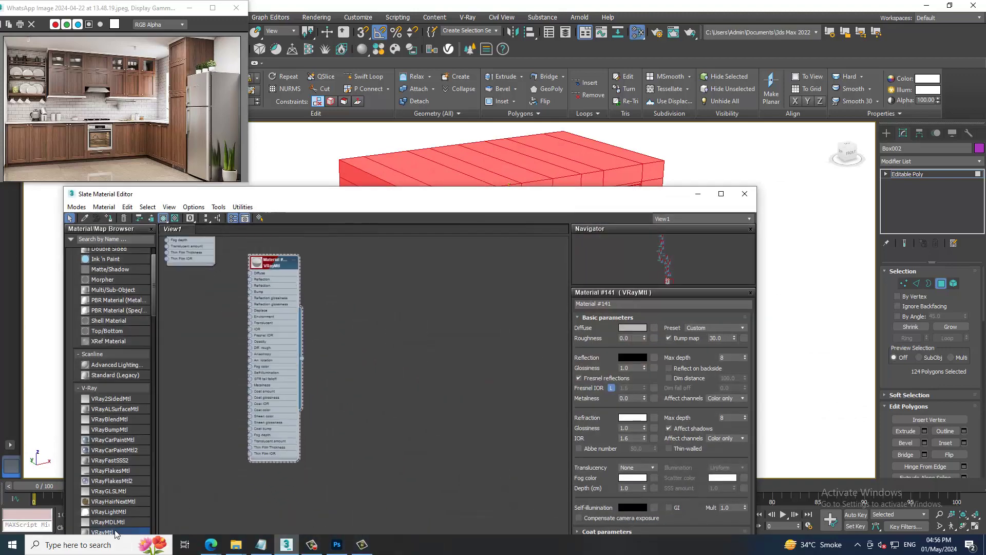
pyautogui.moveTo(434, 314); pyautogui.dragTo(434, 314)
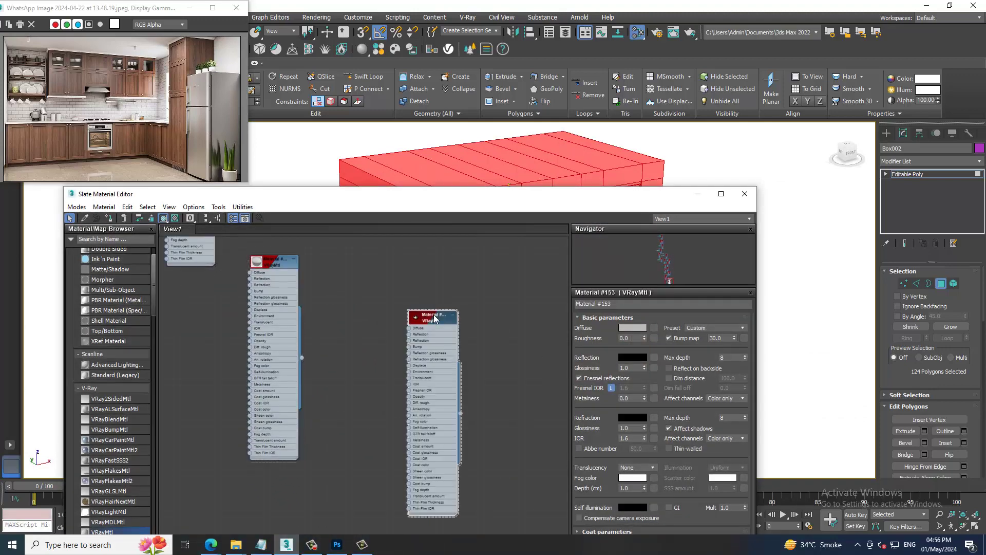
pyautogui.click(635, 329)
pyautogui.moveTo(295, 110); pyautogui.dragTo(296, 116)
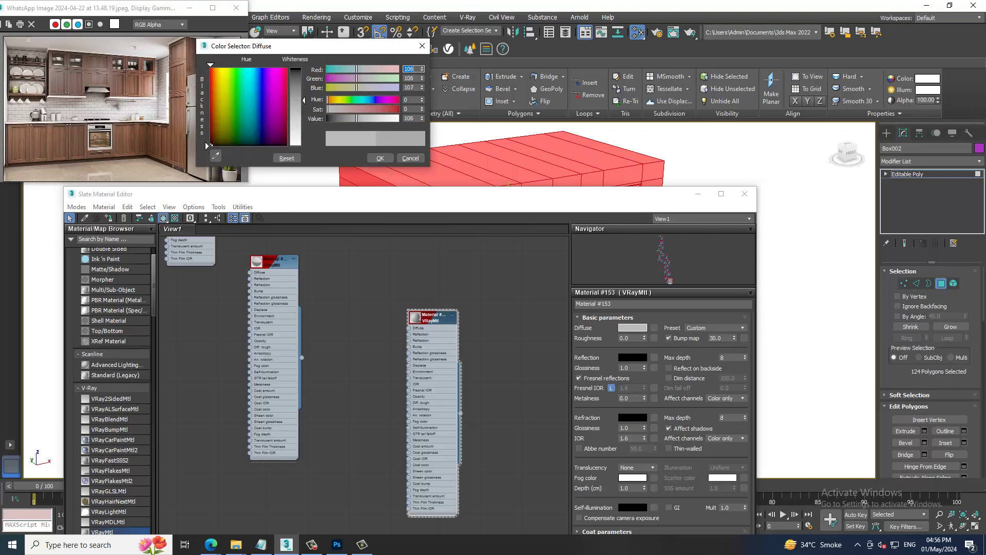
pyautogui.click(380, 158)
pyautogui.doubleClick(416, 323)
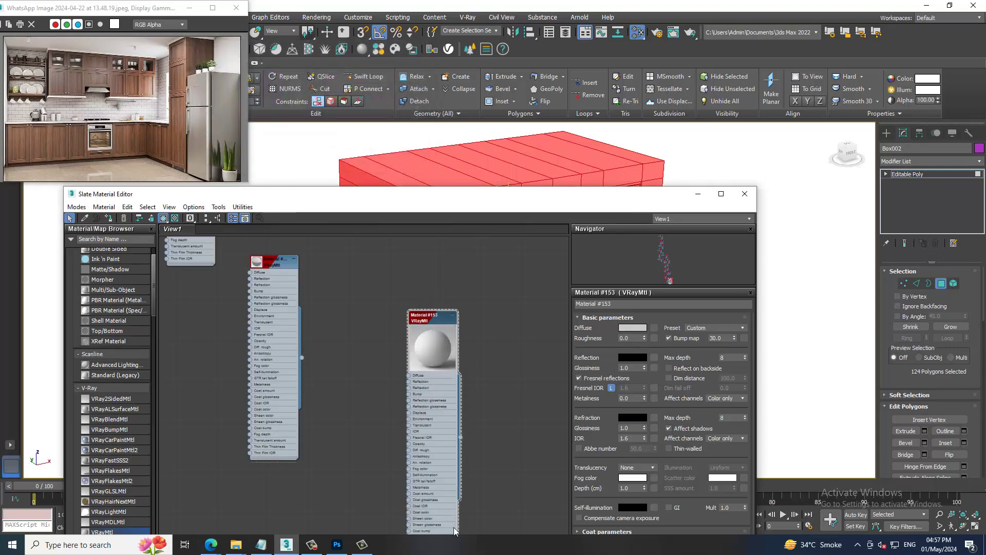
pyautogui.click(311, 545)
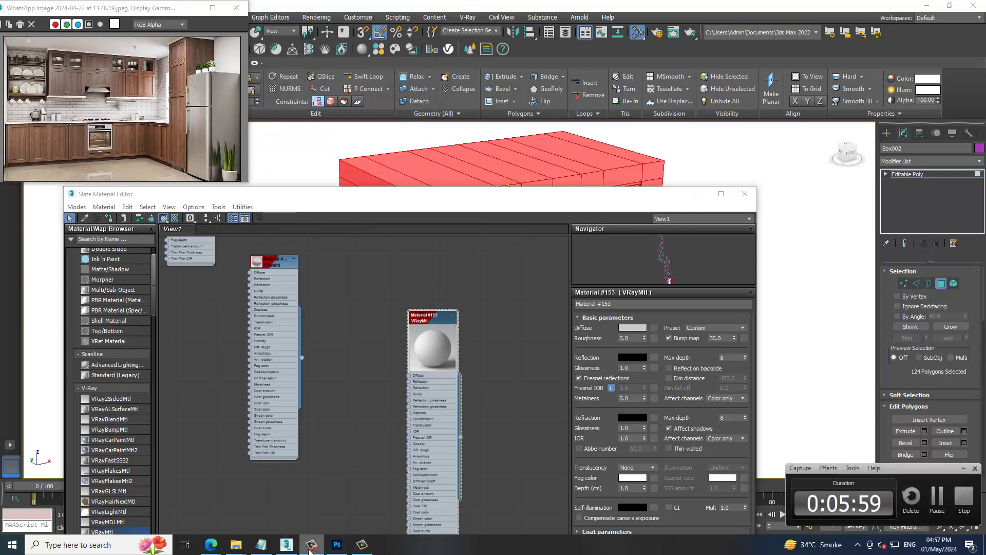
# Set mid-grey reflection, Fresnel IOR 13.044, glossiness 0.67 and roughness 0.001
pyautogui.click(637, 357)
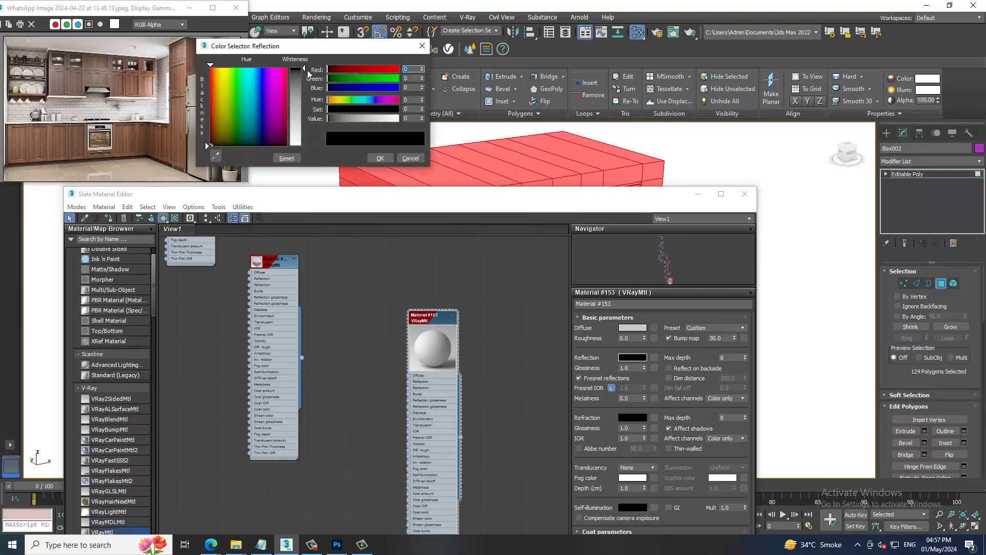
pyautogui.moveTo(307, 70); pyautogui.dragTo(305, 105)
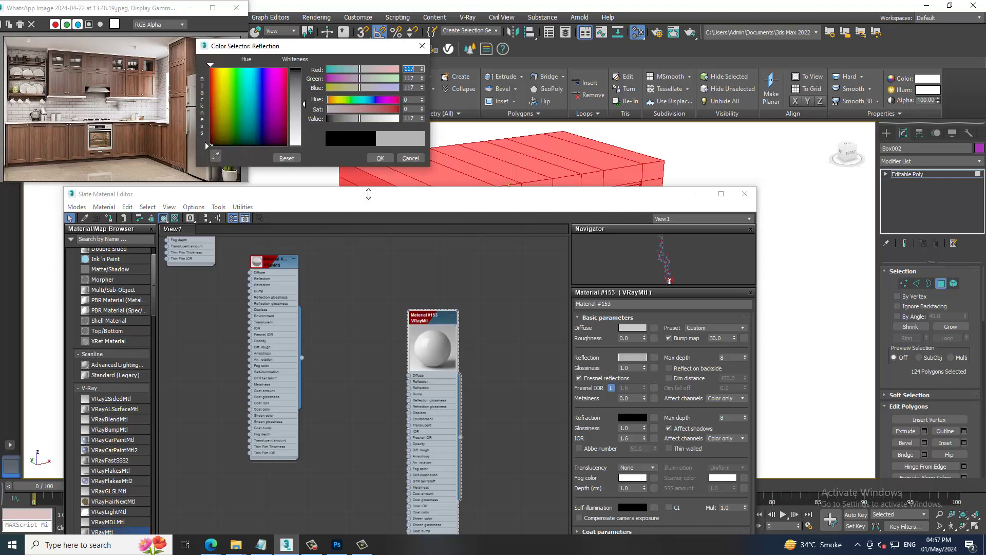
pyautogui.click(380, 157)
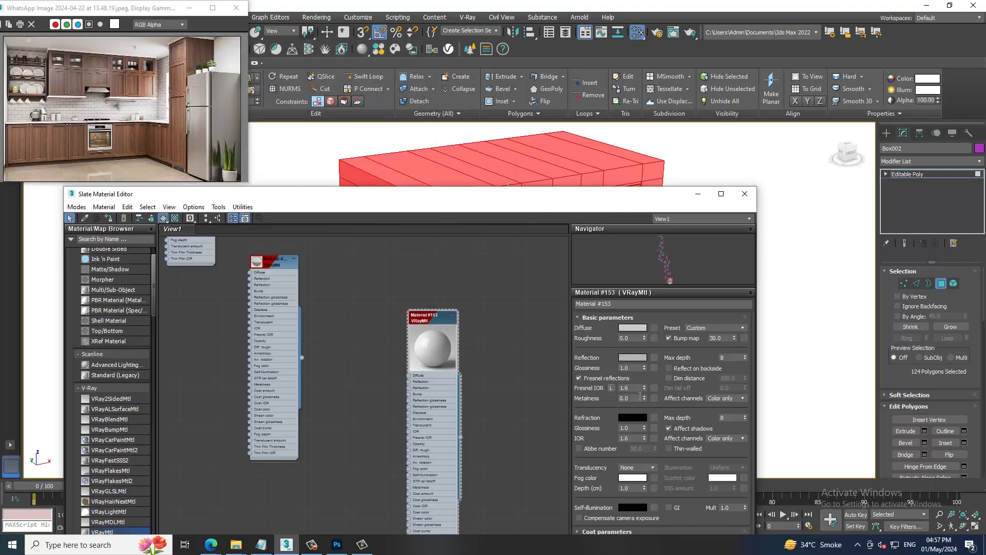
pyautogui.moveTo(644, 386); pyautogui.dragTo(644, 359)
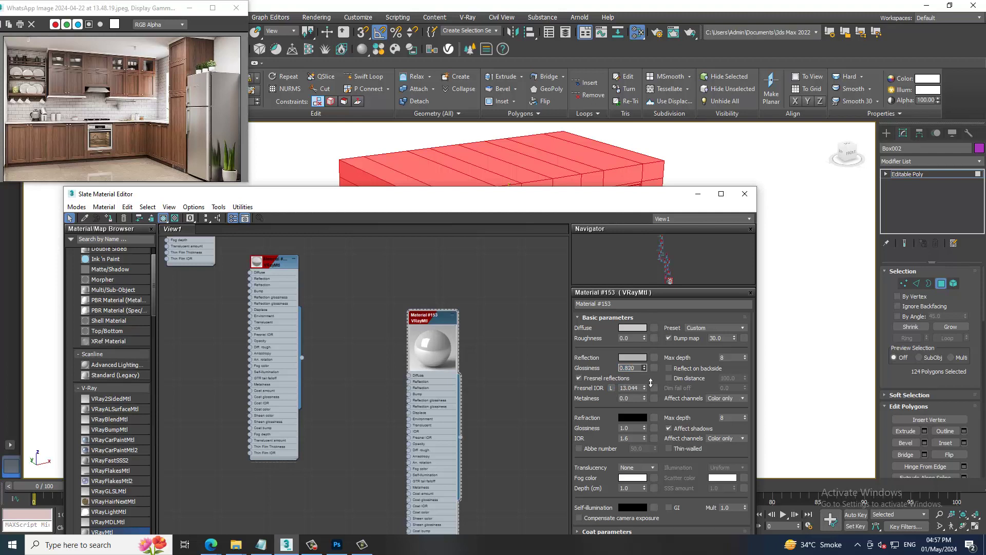
pyautogui.moveTo(646, 368); pyautogui.dragTo(646, 385)
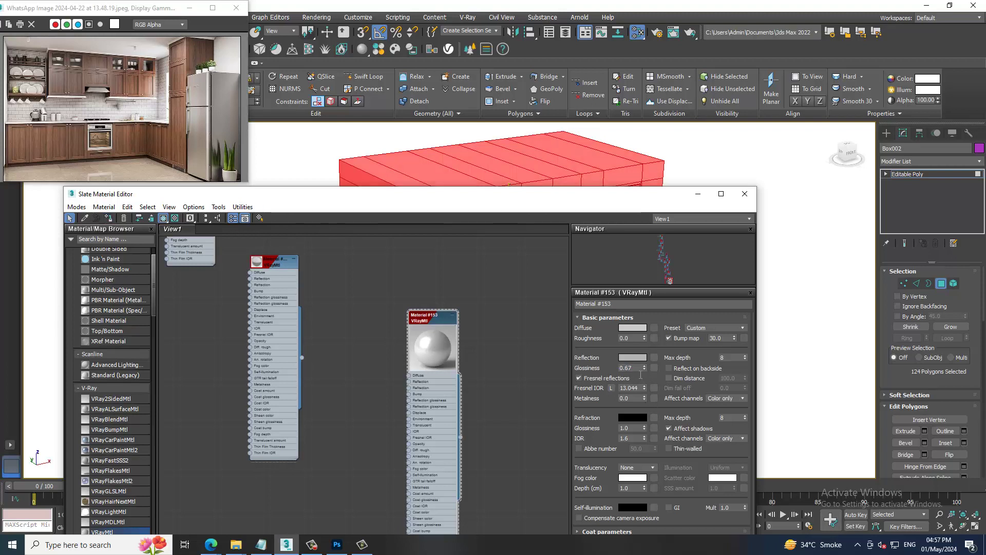
pyautogui.click(645, 335)
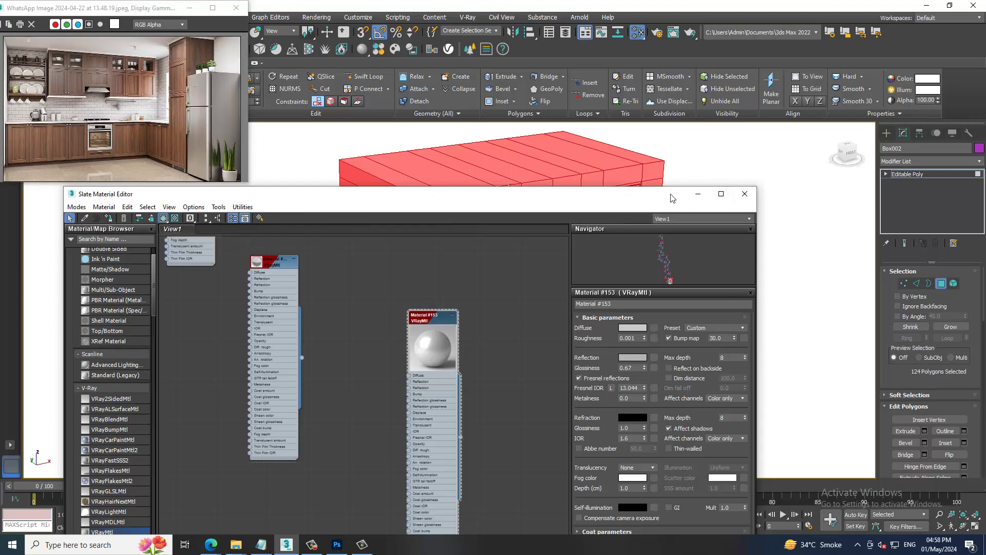
# Minimize the material editor, clear the selection and choose End Isolate/Unhide All
pyautogui.click(698, 194)
pyautogui.click(711, 154)
pyautogui.rightClick(707, 164)
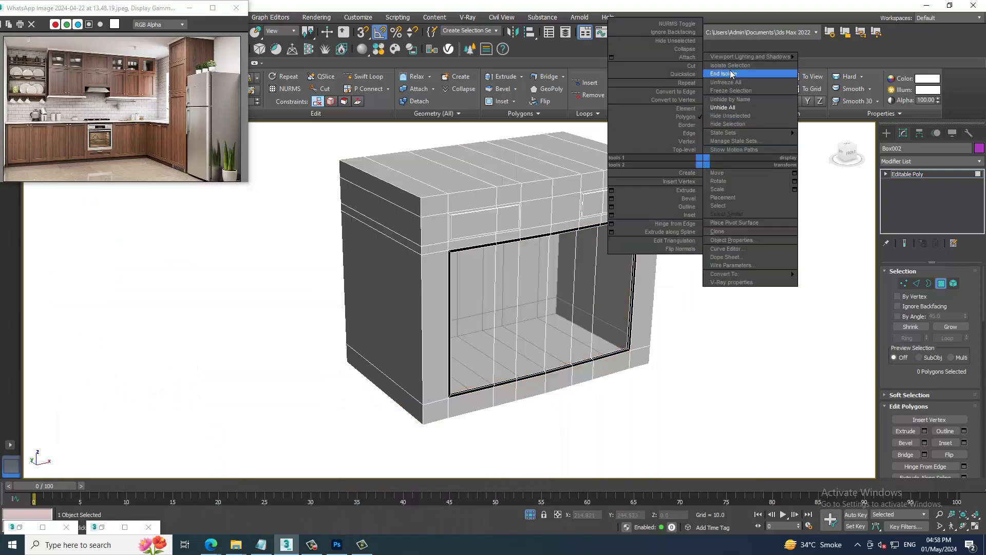
pyautogui.click(752, 106)
# Zoom in on the cooktop and select a stove burner polygon
pyautogui.scroll(-4, 636, 320)
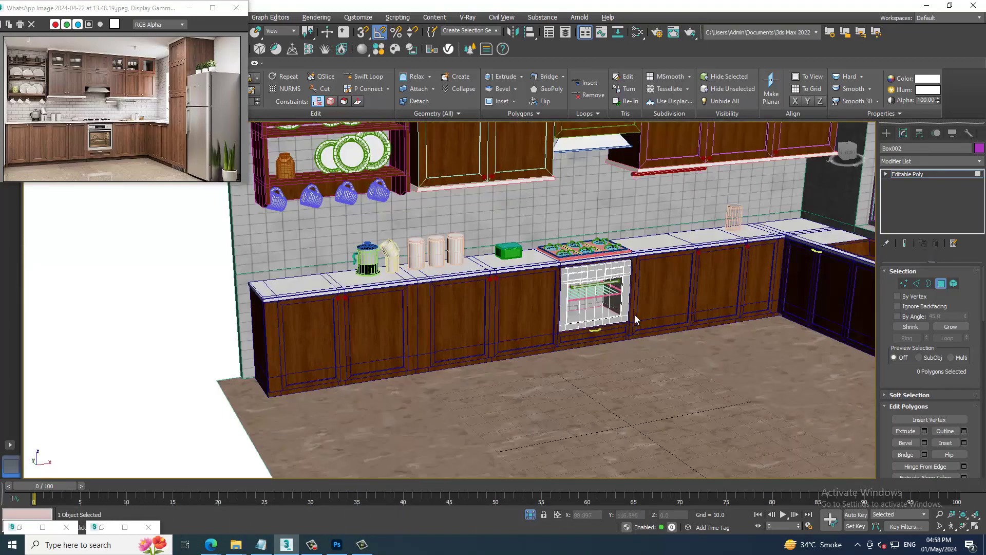
pyautogui.scroll(-2, 636, 320)
pyautogui.scroll(-1, 650, 330)
pyautogui.scroll(-3, 643, 319)
pyautogui.scroll(-2, 612, 287)
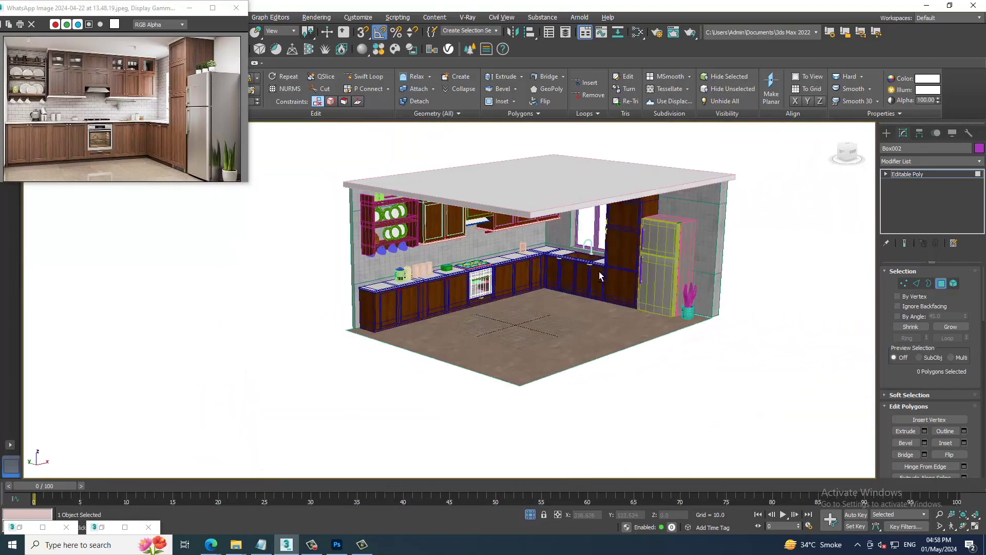
pyautogui.scroll(3, 599, 272)
pyautogui.scroll(2, 575, 278)
pyautogui.scroll(2, 539, 285)
pyautogui.scroll(3, 501, 295)
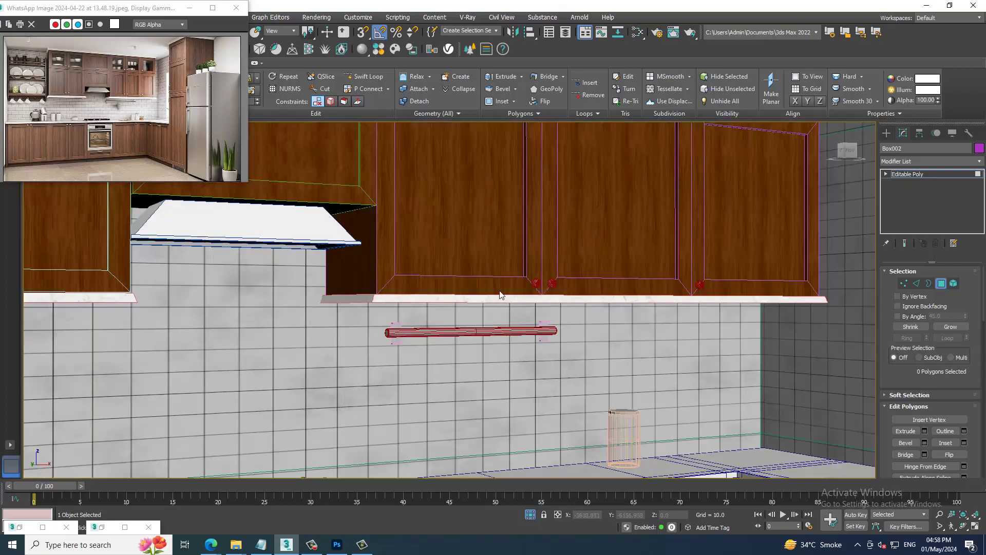
pyautogui.scroll(-1, 501, 295)
pyautogui.scroll(-5, 455, 309)
pyautogui.scroll(1, 465, 329)
pyautogui.scroll(1, 477, 353)
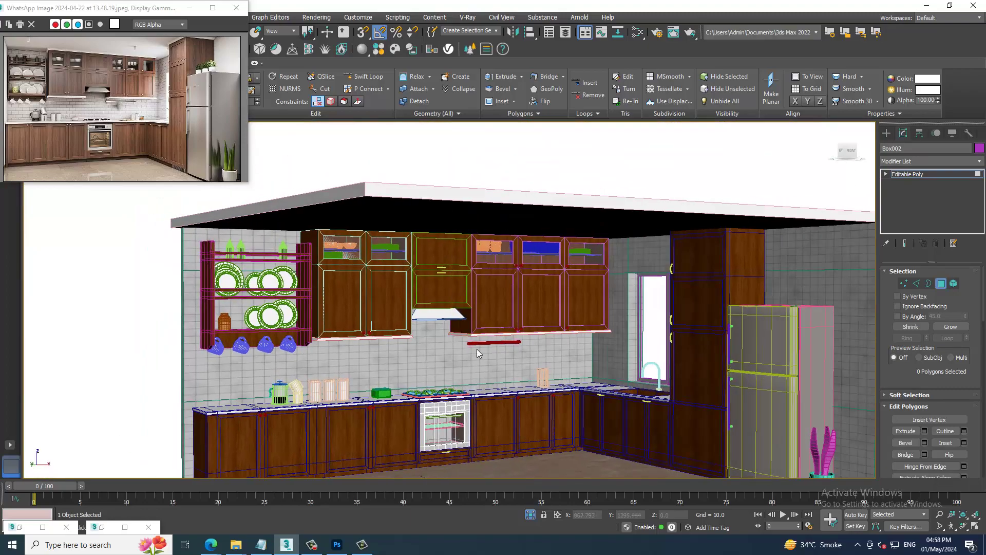
pyautogui.scroll(-1, 437, 301)
pyautogui.scroll(-1, 442, 325)
pyautogui.scroll(3, 463, 318)
pyautogui.scroll(2, 486, 313)
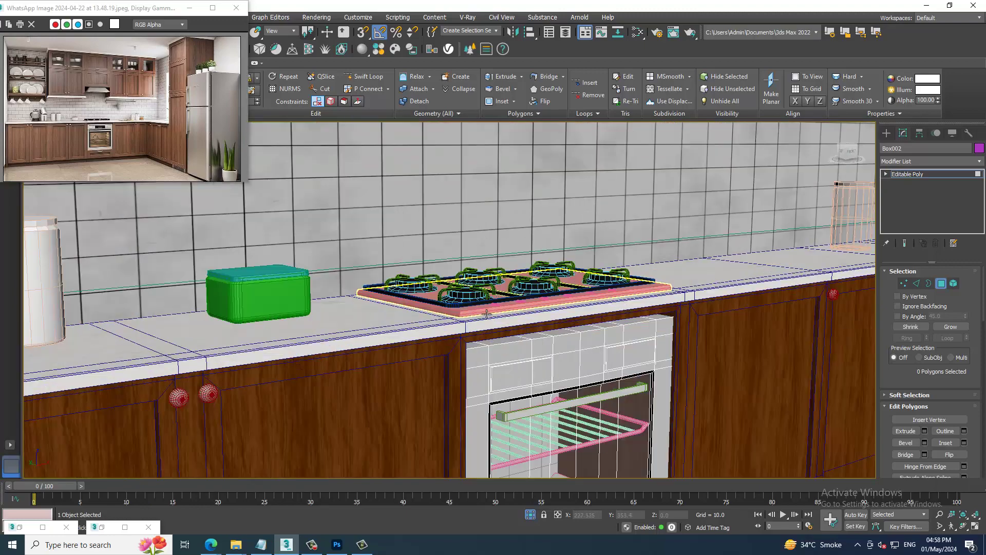
pyautogui.scroll(3, 488, 309)
pyautogui.scroll(2, 496, 295)
pyautogui.click(501, 289)
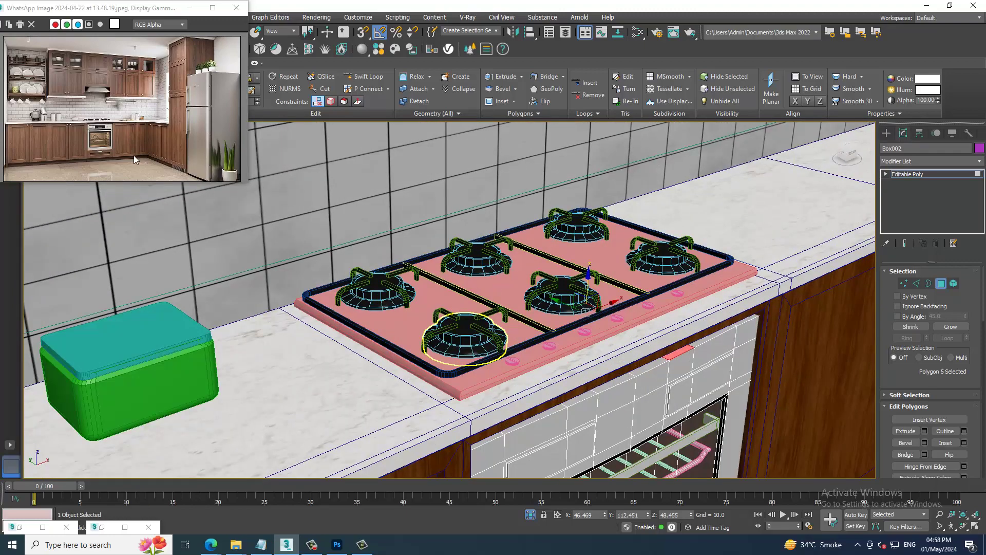
pyautogui.scroll(2, 82, 131)
# Select the whole cooktop plate and assign it the grey Material #153
pyautogui.press('m')
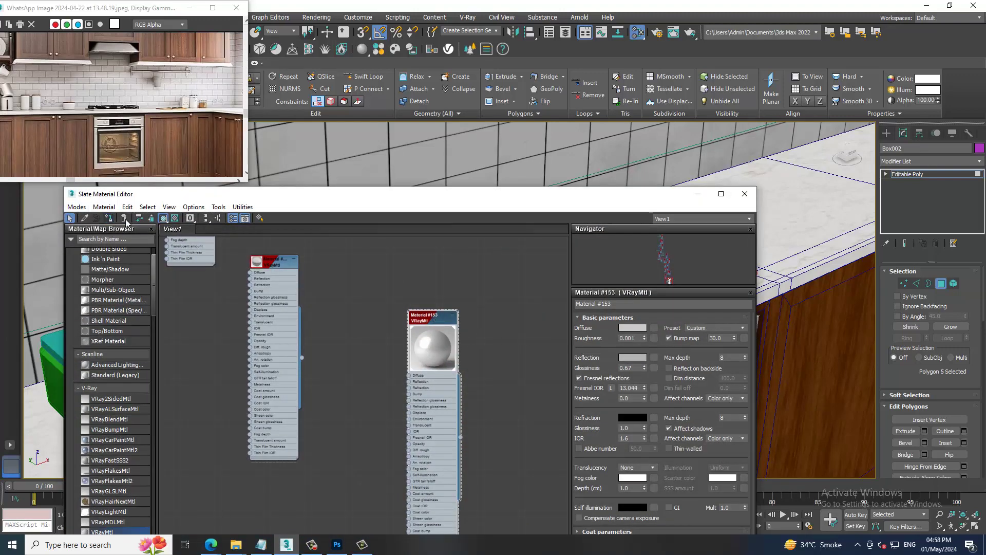
pyautogui.click(698, 194)
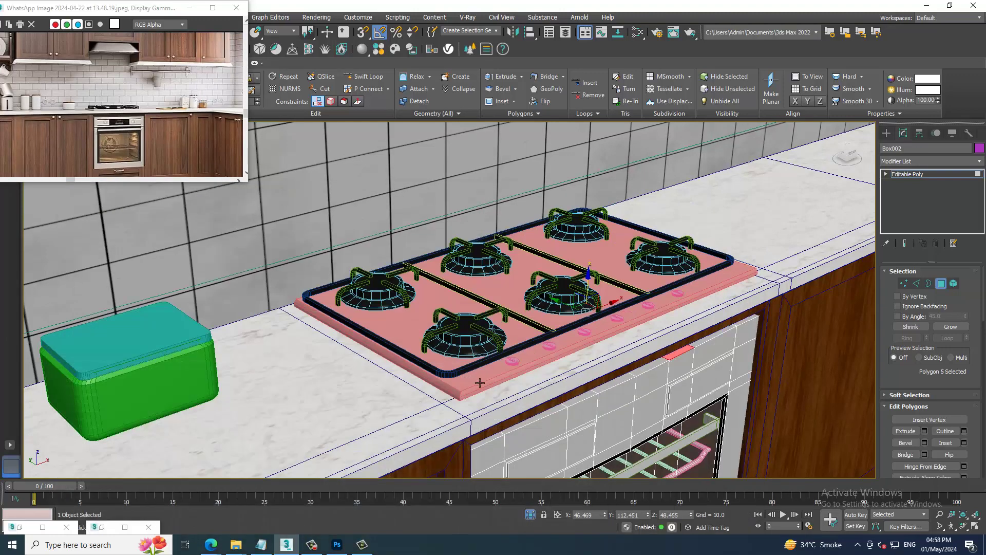
pyautogui.click(483, 380)
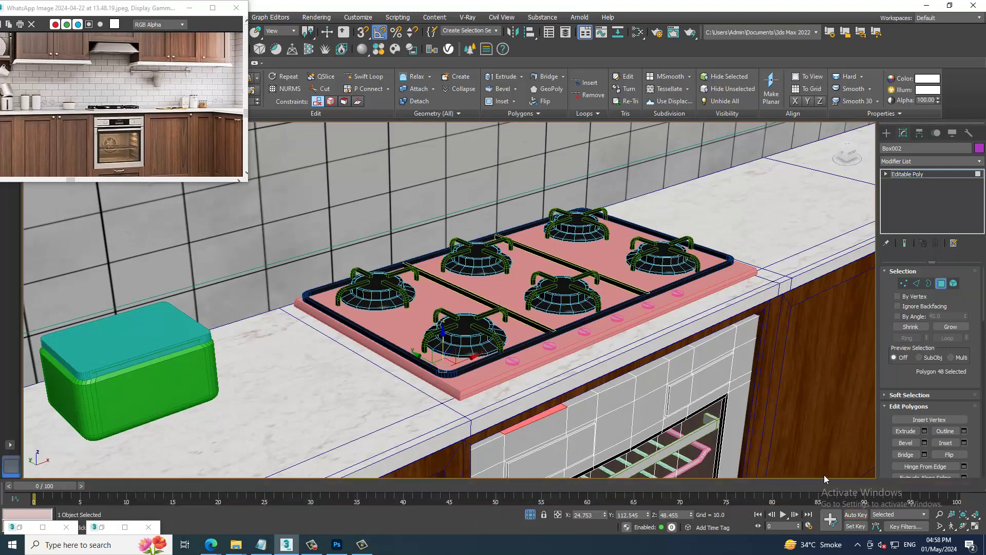
pyautogui.click(907, 174)
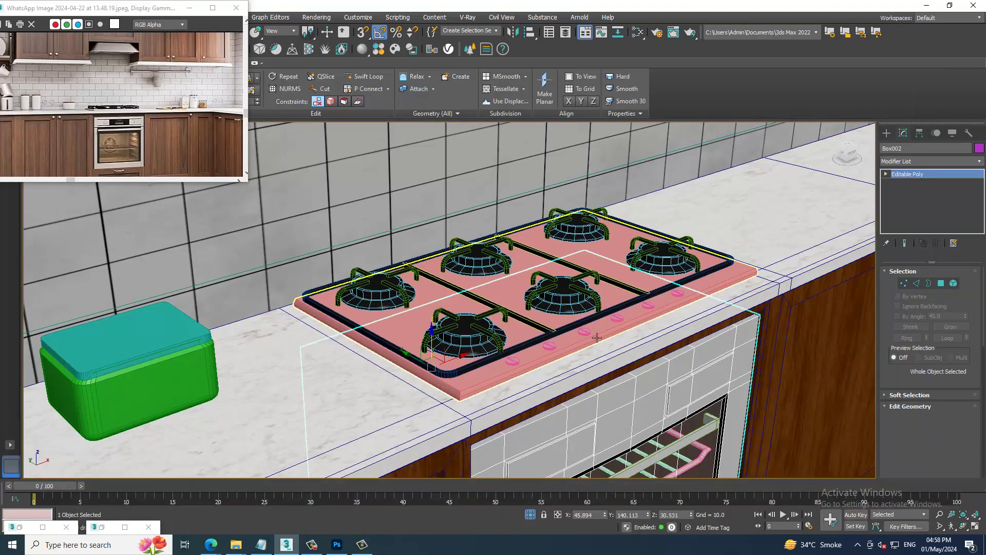
pyautogui.click(499, 376)
pyautogui.press('m')
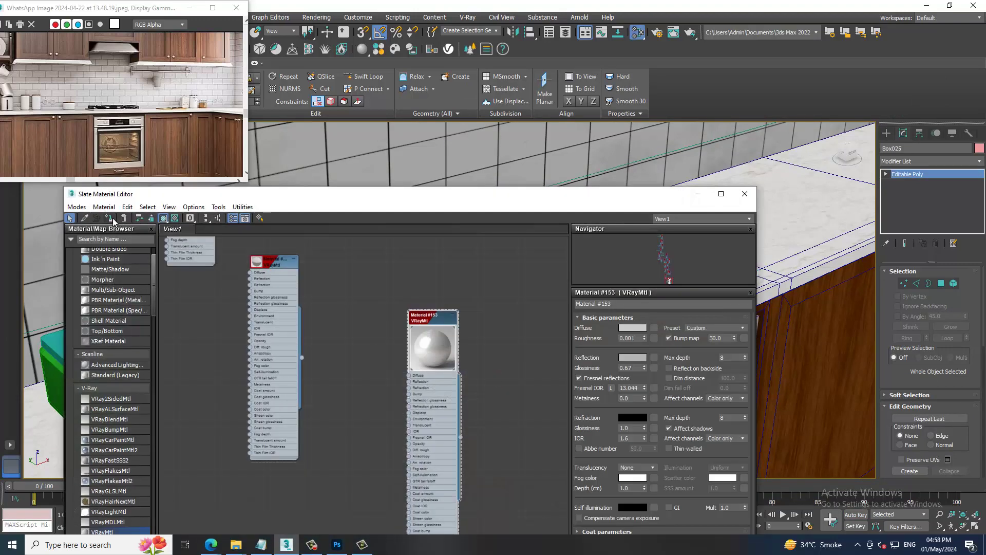
pyautogui.click(109, 219)
pyautogui.click(745, 194)
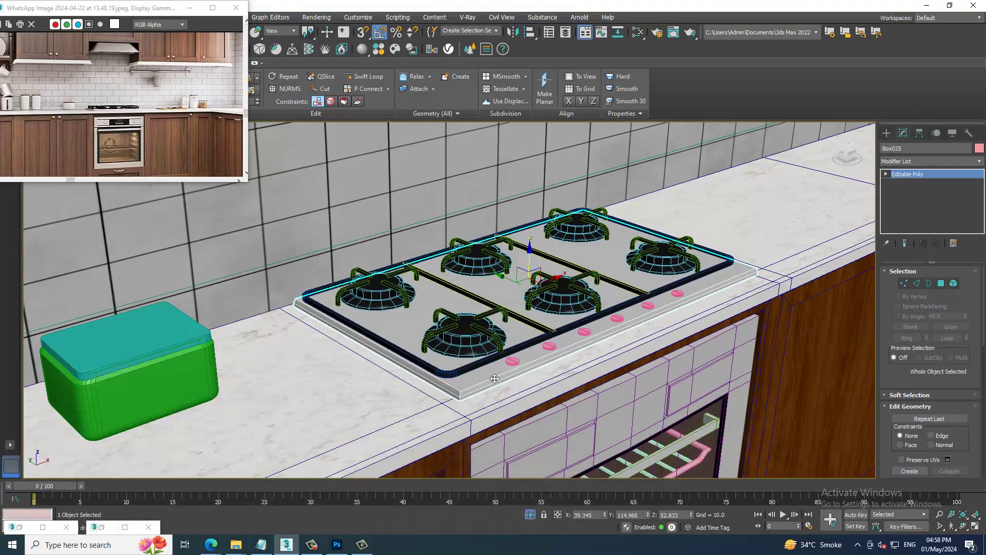
# Select all six pink cooktop knobs
pyautogui.click(513, 361)
pyautogui.keyDown('ctrl'); pyautogui.click(549, 346); pyautogui.keyUp('ctrl')
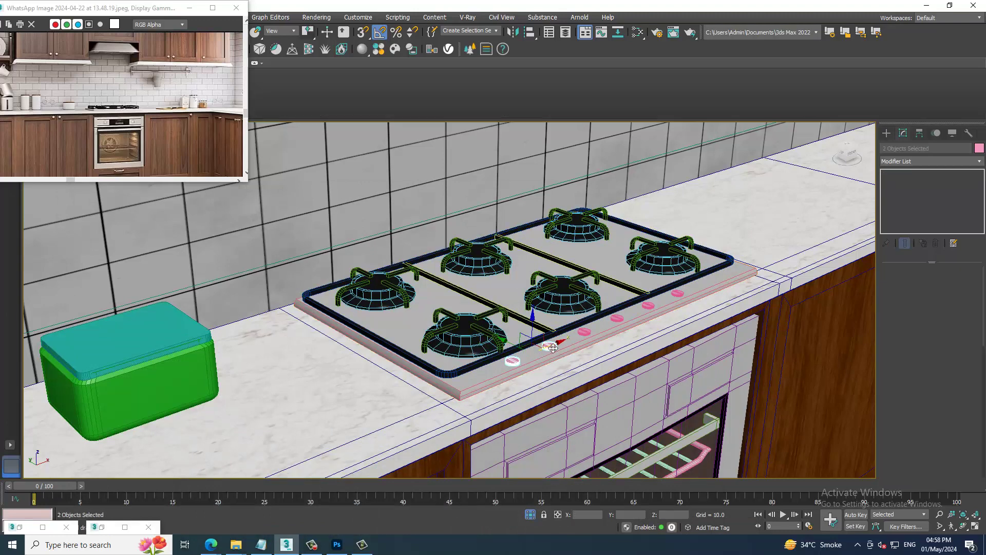
pyautogui.keyDown('ctrl'); pyautogui.click(586, 334); pyautogui.keyUp('ctrl')
pyautogui.keyDown('ctrl'); pyautogui.click(618, 318); pyautogui.keyUp('ctrl')
pyautogui.keyDown('ctrl'); pyautogui.click(650, 306); pyautogui.keyUp('ctrl')
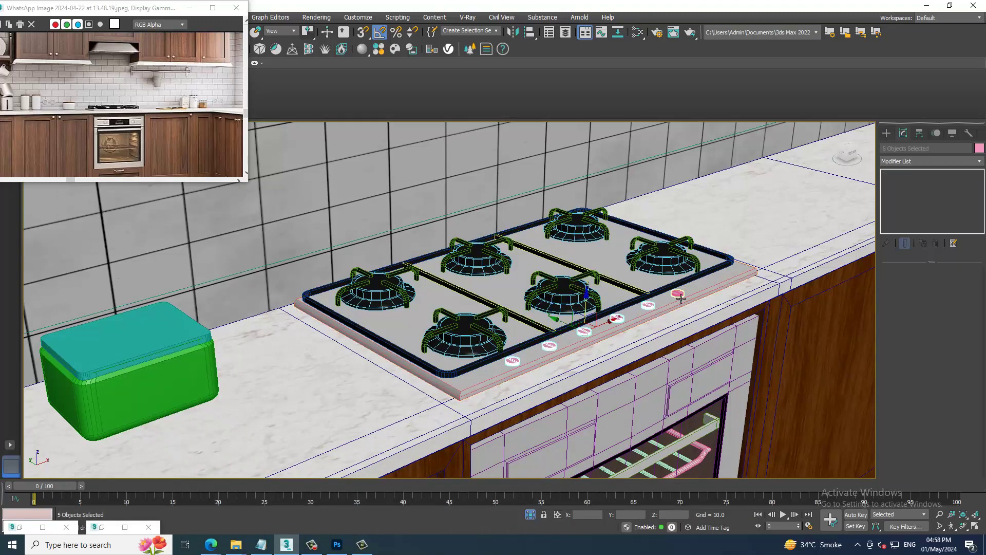
pyautogui.keyDown('ctrl'); pyautogui.click(679, 294); pyautogui.keyUp('ctrl')
# Pick Material #104 in the Slate Material Editor, then minimize the editor
pyautogui.press('m')
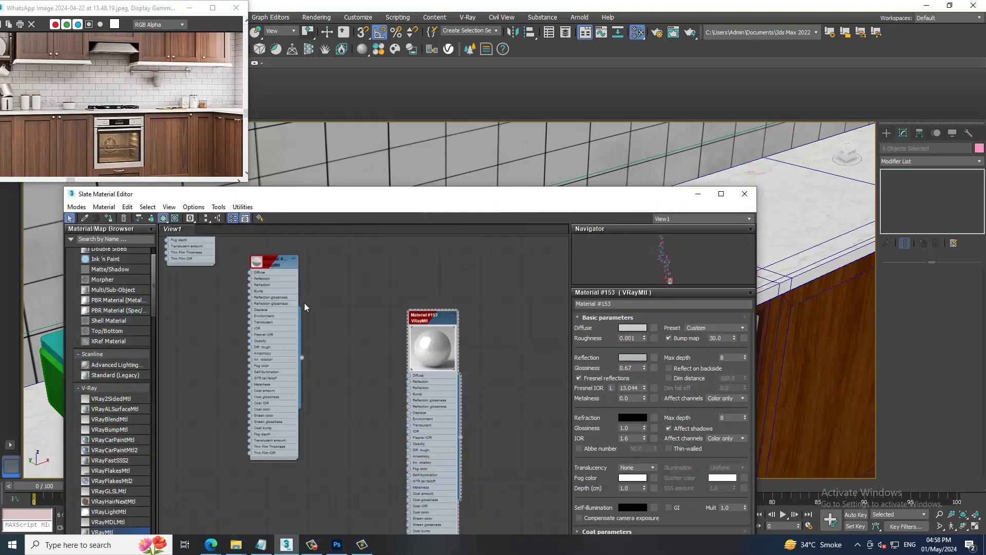
pyautogui.moveTo(305, 307)
pyautogui.mouseDown(button='middle')
pyautogui.moveTo(328, 307)
pyautogui.moveTo(236, 231)
pyautogui.mouseUp(button='middle')
pyautogui.doubleClick(362, 366)
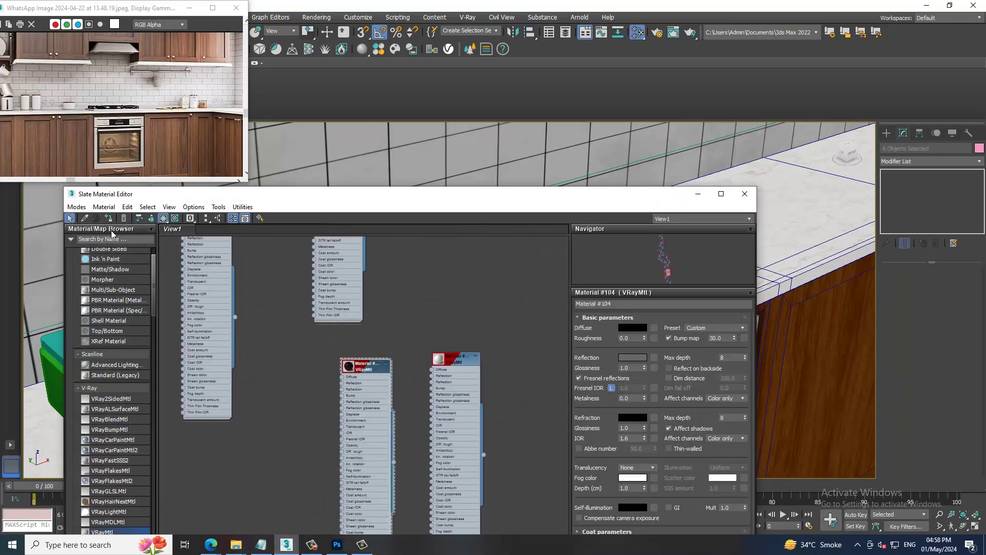
pyautogui.click(104, 206)
pyautogui.click(149, 206)
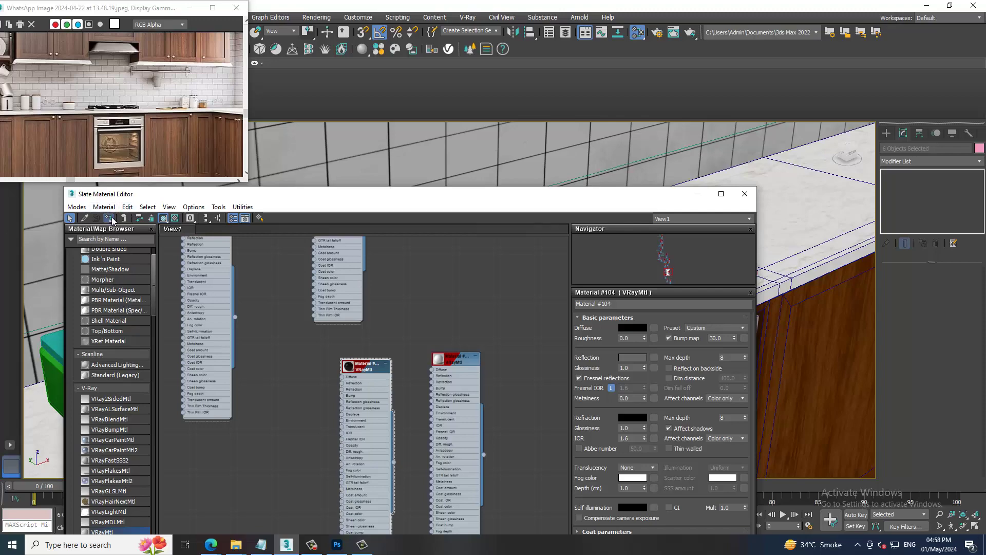
pyautogui.click(698, 194)
# Select the green box on the counter and switch to Polygon editing
pyautogui.scroll(-5, 445, 348)
pyautogui.scroll(2, 445, 348)
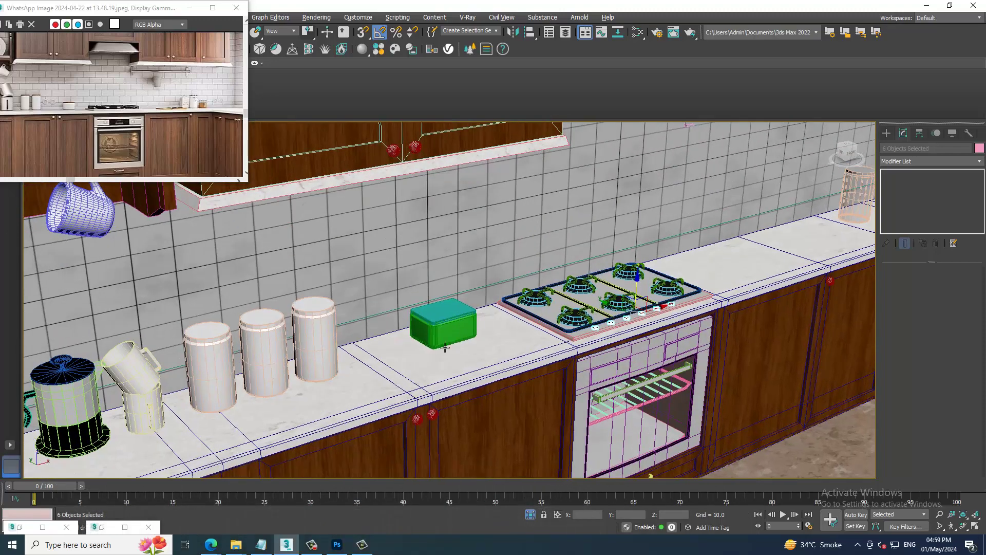
pyautogui.click(445, 348)
pyautogui.scroll(2, 445, 348)
pyautogui.scroll(1, 454, 329)
pyautogui.scroll(2, 462, 310)
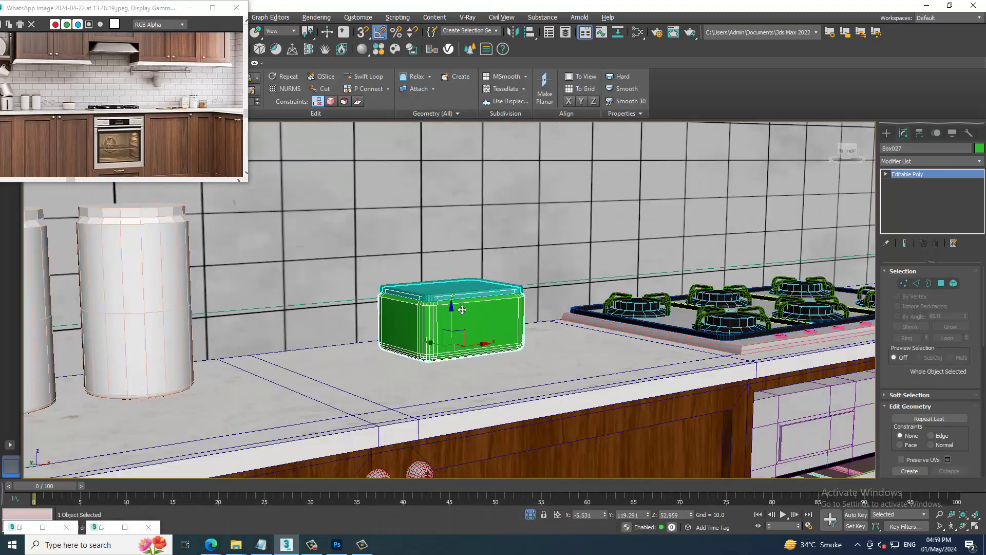
pyautogui.click(947, 286)
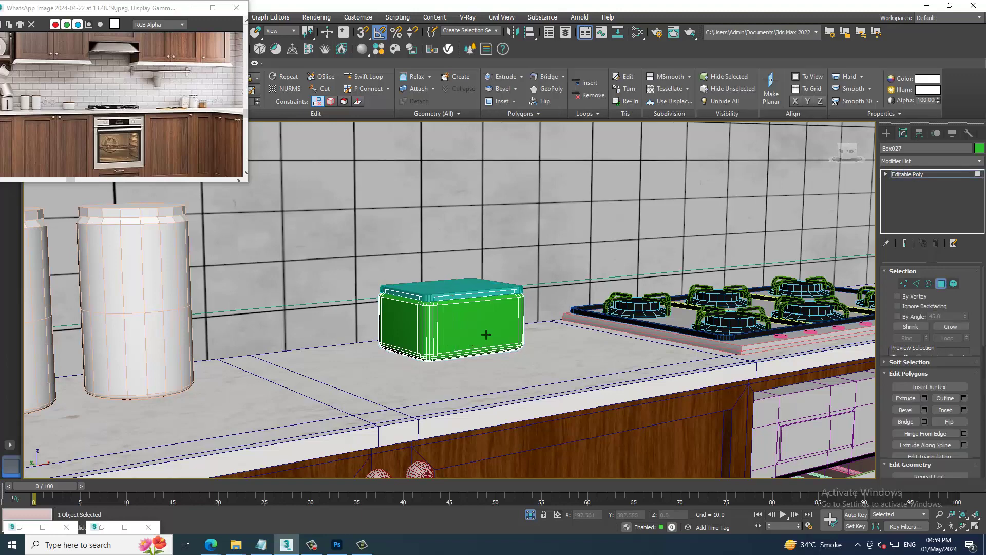
pyautogui.keyDown('alt'); pyautogui.moveTo(466, 345); pyautogui.dragTo(455, 338, button='middle'); pyautogui.keyUp('alt')
# Leave polygon mode, select Box028 and assign it V-Ray Material #104
pyautogui.click(928, 177)
pyautogui.press('m')
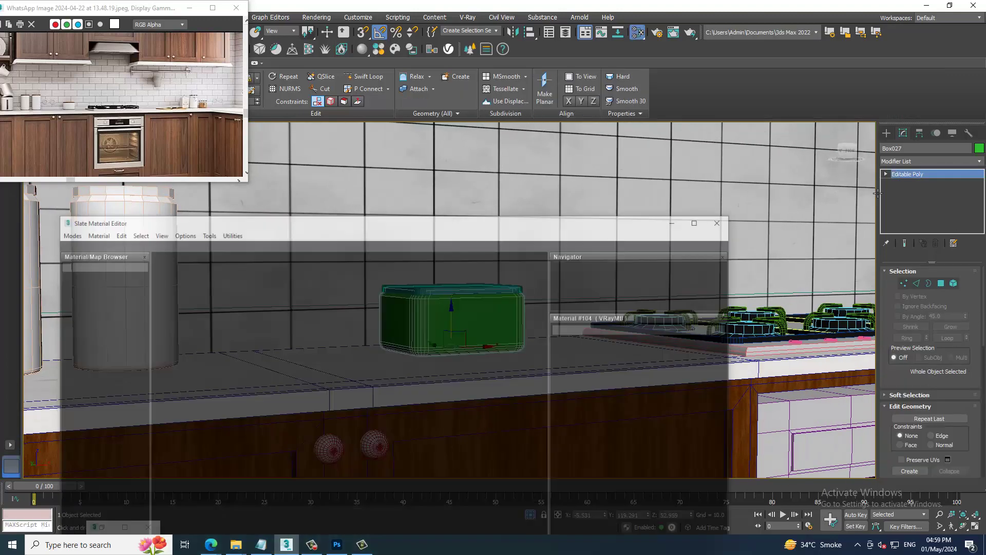
pyautogui.scroll(2, 460, 373)
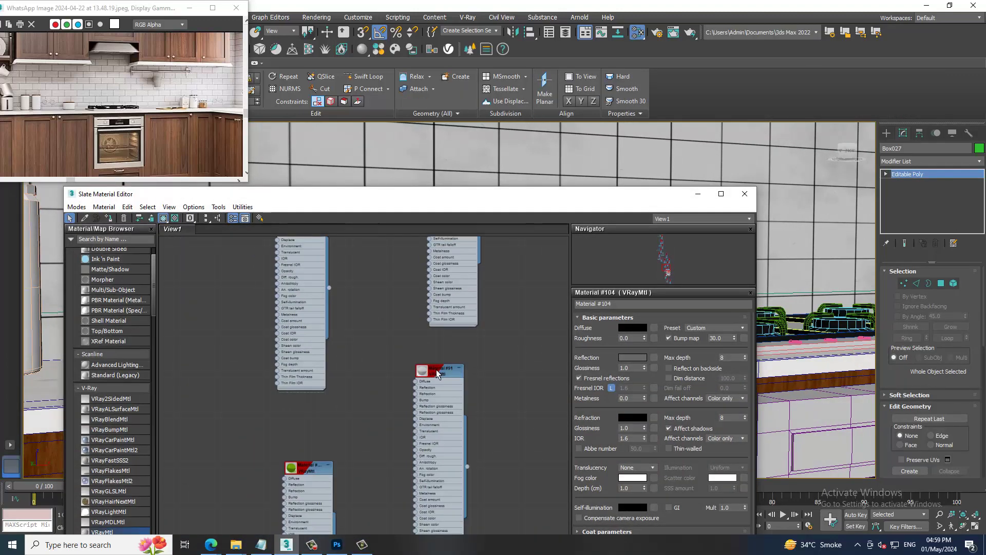
pyautogui.doubleClick(434, 369)
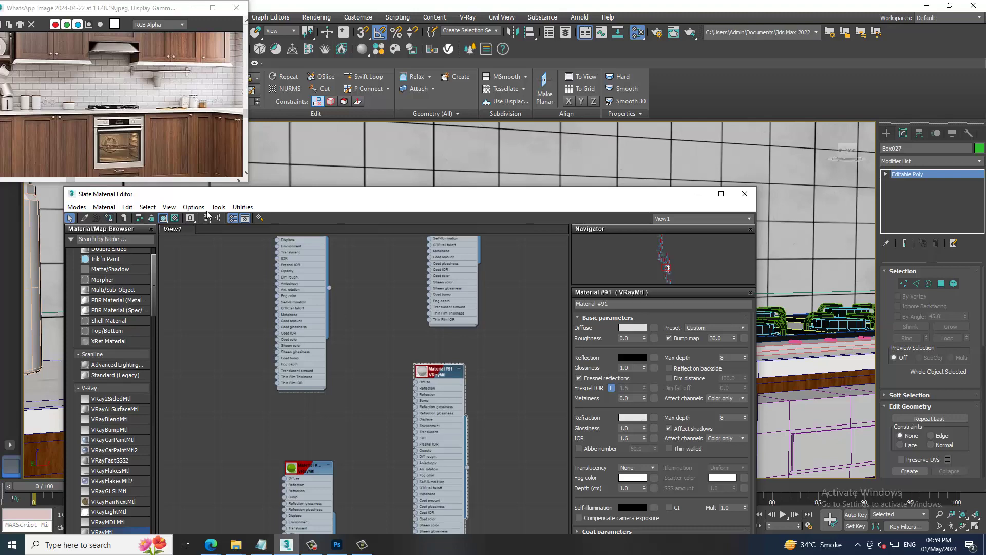
pyautogui.moveTo(405, 194); pyautogui.dragTo(449, 390)
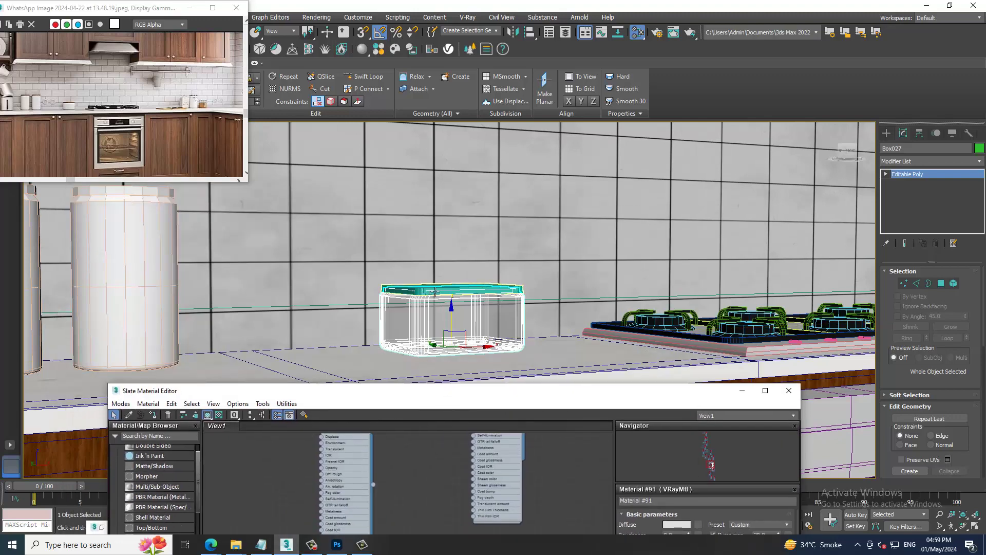
pyautogui.click(445, 364)
pyautogui.moveTo(504, 489); pyautogui.dragTo(453, 436, button='middle')
pyautogui.doubleClick(481, 472)
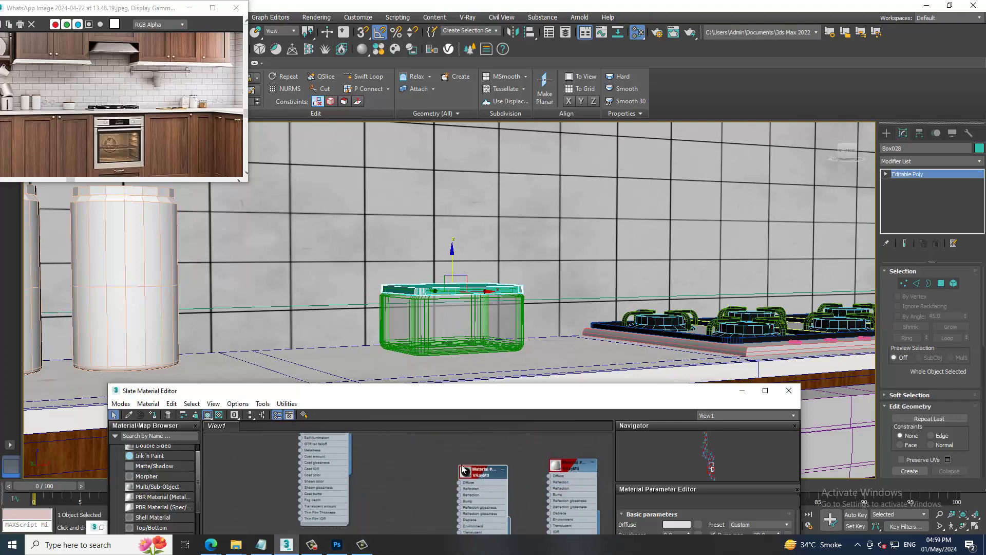
pyautogui.click(152, 415)
# Put the material editor away and orbit to view the wall beyond the fridge
pyautogui.click(742, 390)
pyautogui.scroll(-5, 530, 318)
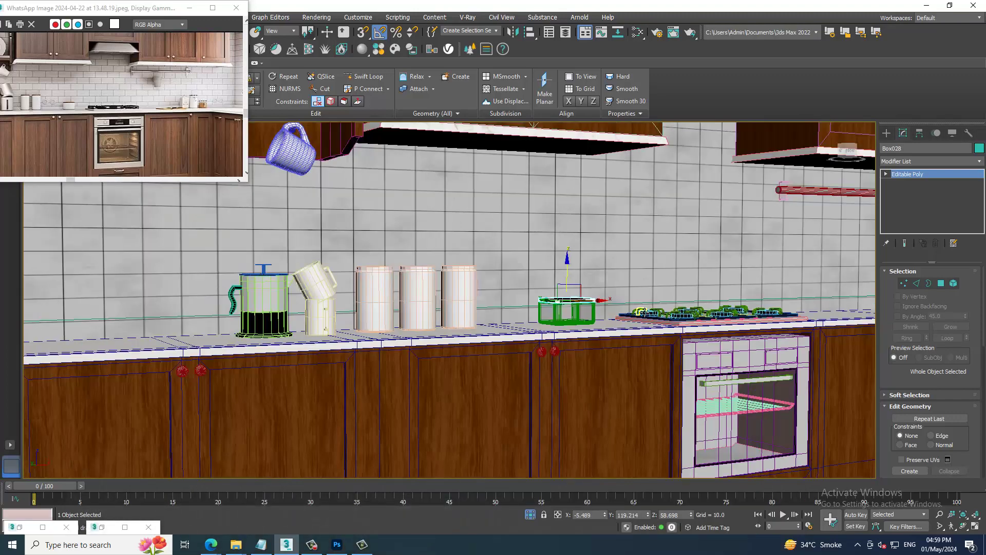
pyautogui.moveTo(585, 318); pyautogui.dragTo(360, 319, button='middle')
pyautogui.scroll(3, 550, 333)
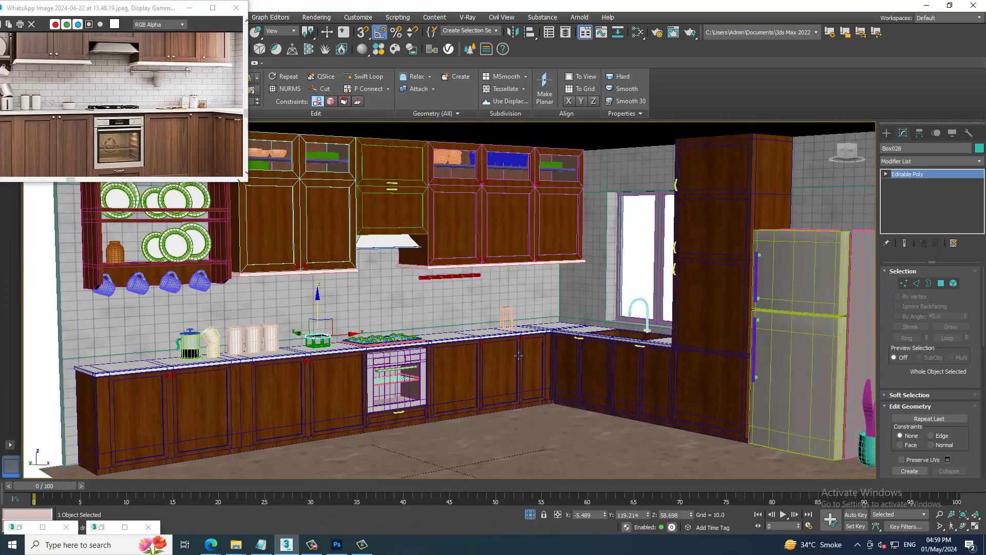
pyautogui.scroll(2, 550, 332)
pyautogui.keyDown('alt'); pyautogui.moveTo(550, 333); pyautogui.dragTo(778, 395, button='middle'); pyautogui.keyUp('alt')
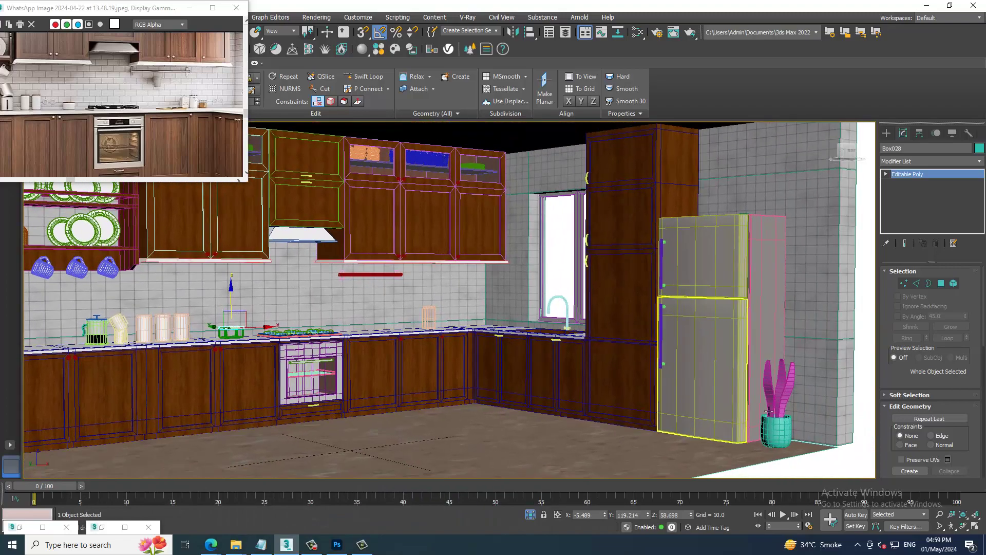
# Delete the pink plant leaves and the teal pot beside the fridge
pyautogui.press('Delete')
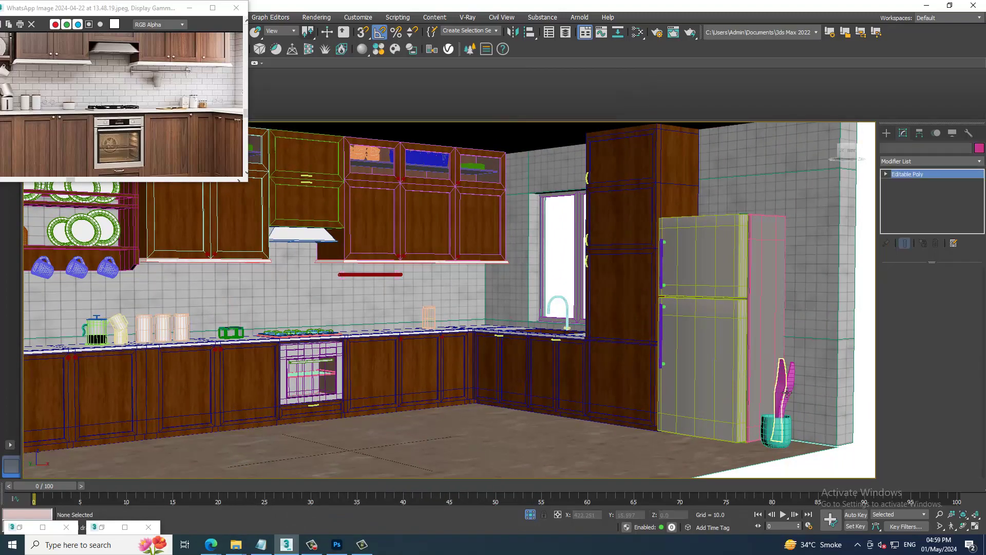
pyautogui.click(793, 394)
pyautogui.press('Delete')
pyautogui.click(775, 431)
pyautogui.press('Delete')
# Minimize the reference kitchen photo and toggle Edged Faces off and back on
pyautogui.moveTo(589, 319); pyautogui.dragTo(668, 350, button='middle')
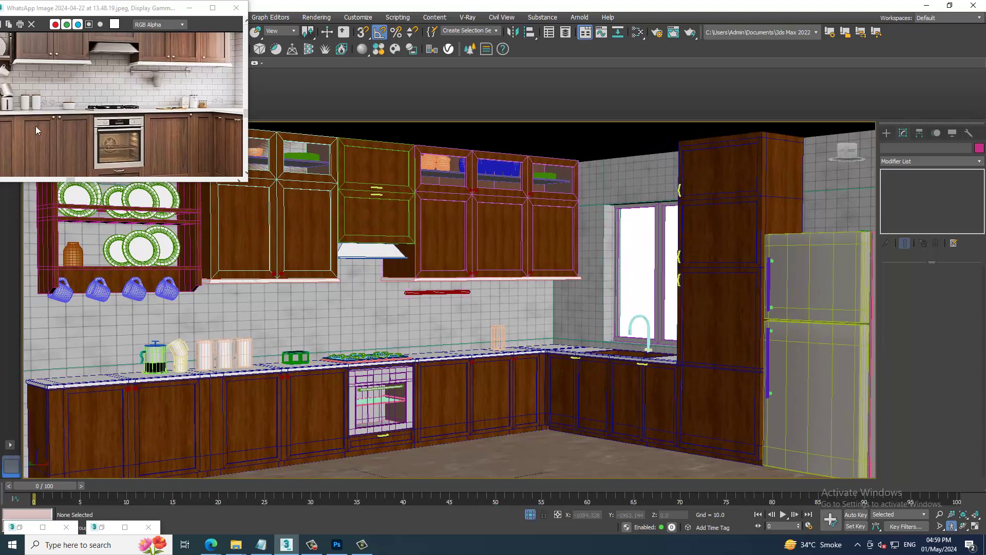
pyautogui.scroll(-3, 136, 126)
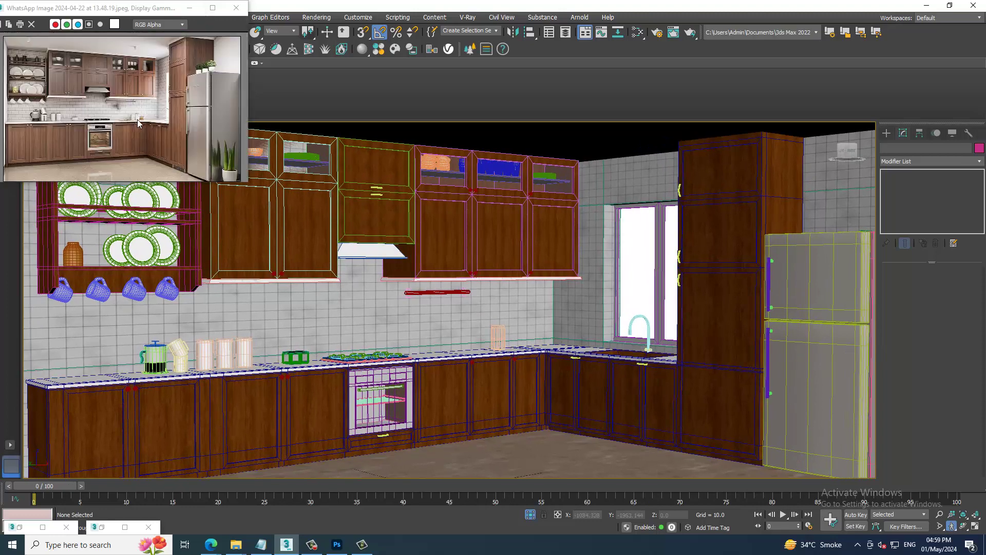
pyautogui.click(190, 8)
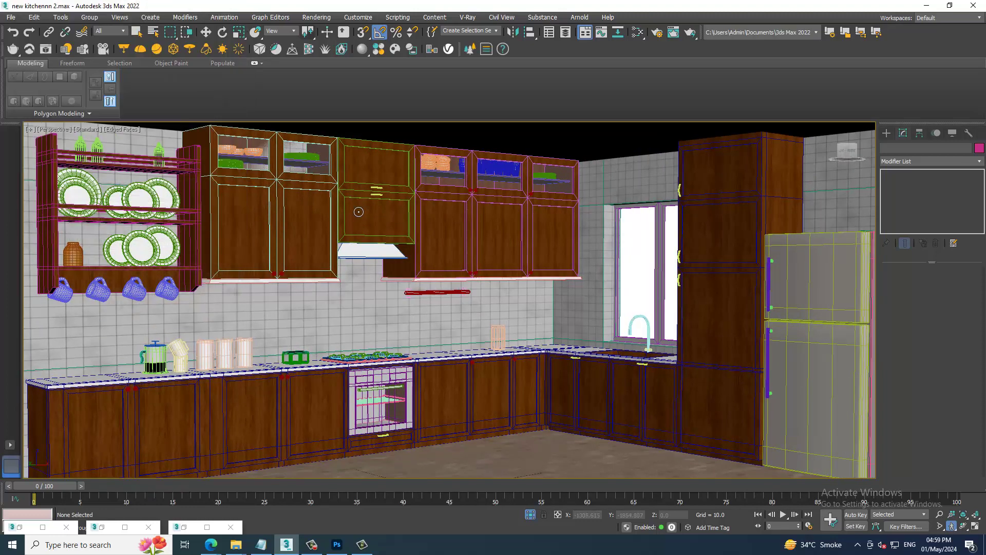
pyautogui.press('F4')
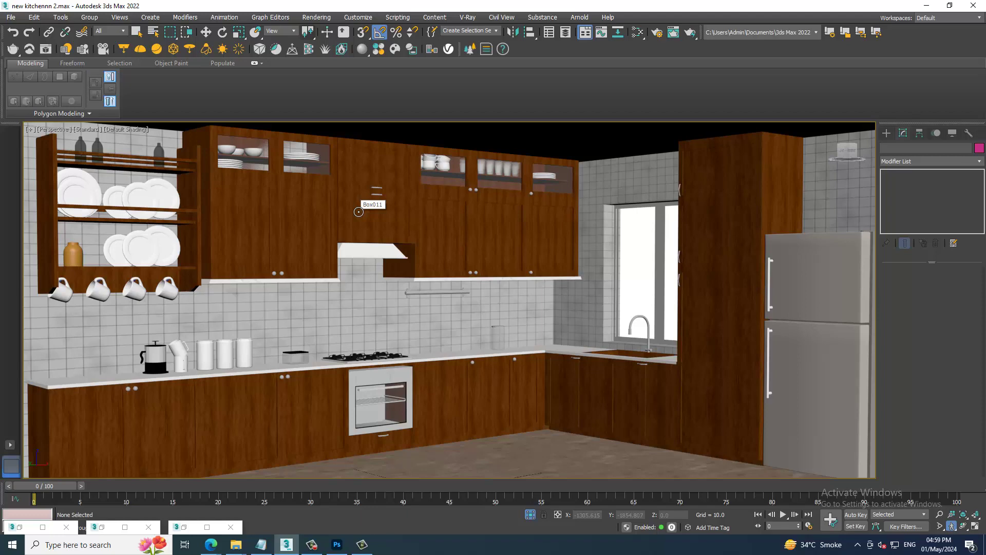
pyautogui.press('F4')
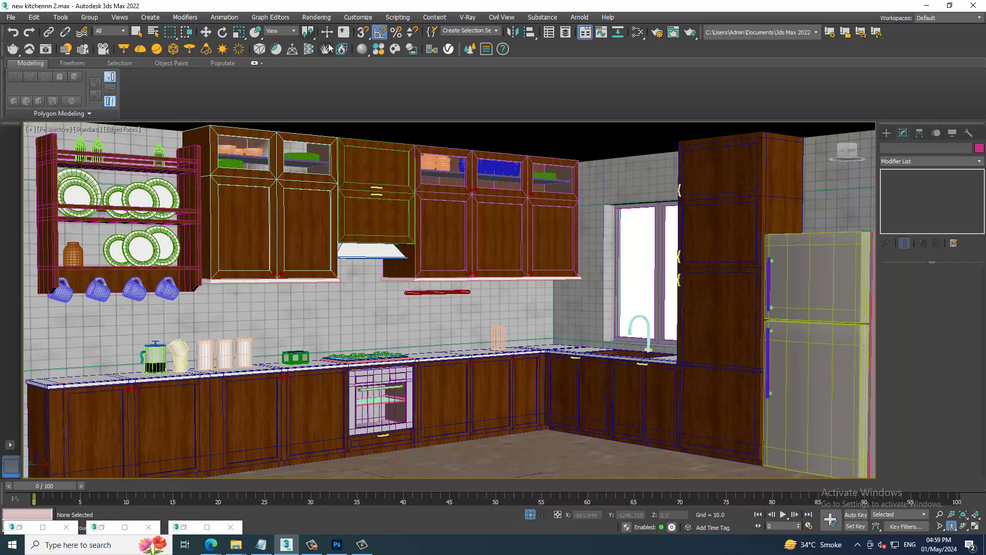
pyautogui.click(205, 31)
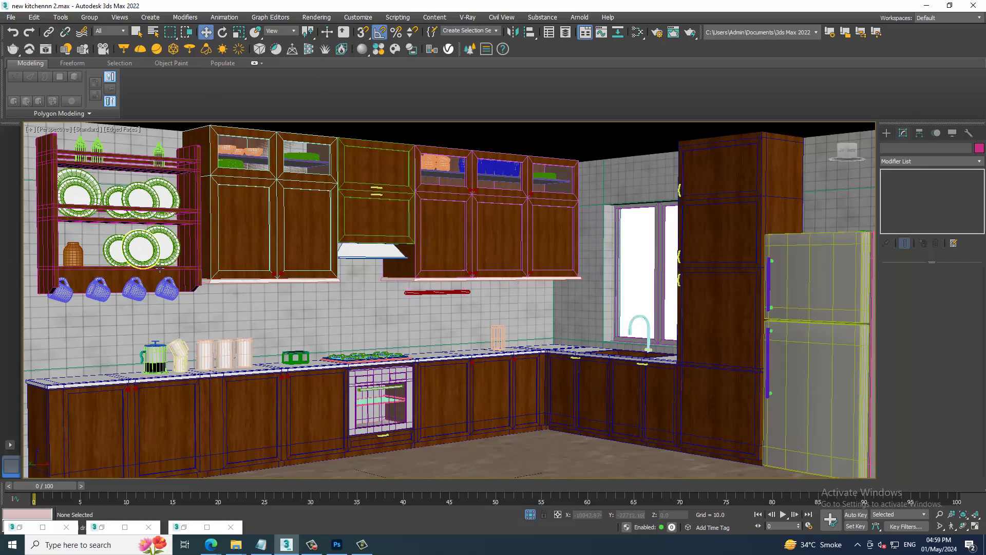
# Select the four hook splines holding the mugs under the shelf
pyautogui.scroll(2, 144, 251)
pyautogui.scroll(3, 188, 329)
pyautogui.scroll(-2, 188, 329)
pyautogui.scroll(5, 189, 328)
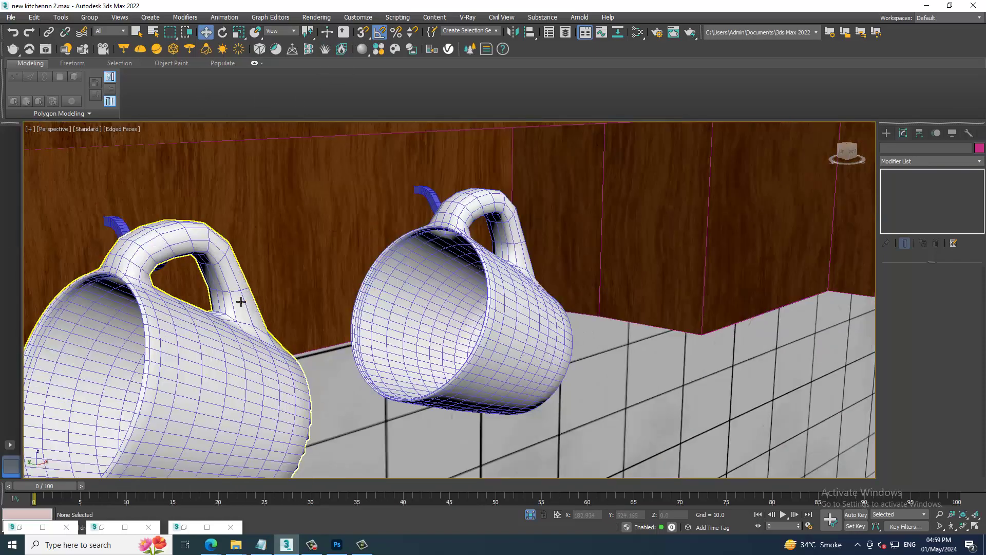
pyautogui.scroll(1, 242, 301)
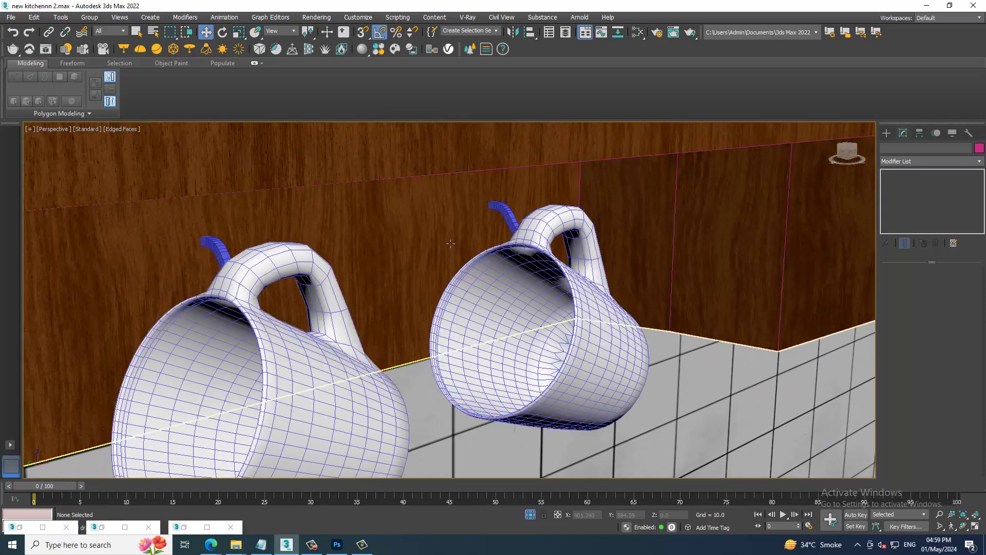
pyautogui.click(510, 218)
pyautogui.scroll(-1, 510, 218)
pyautogui.keyDown('ctrl'); pyautogui.click(261, 239); pyautogui.keyUp('ctrl')
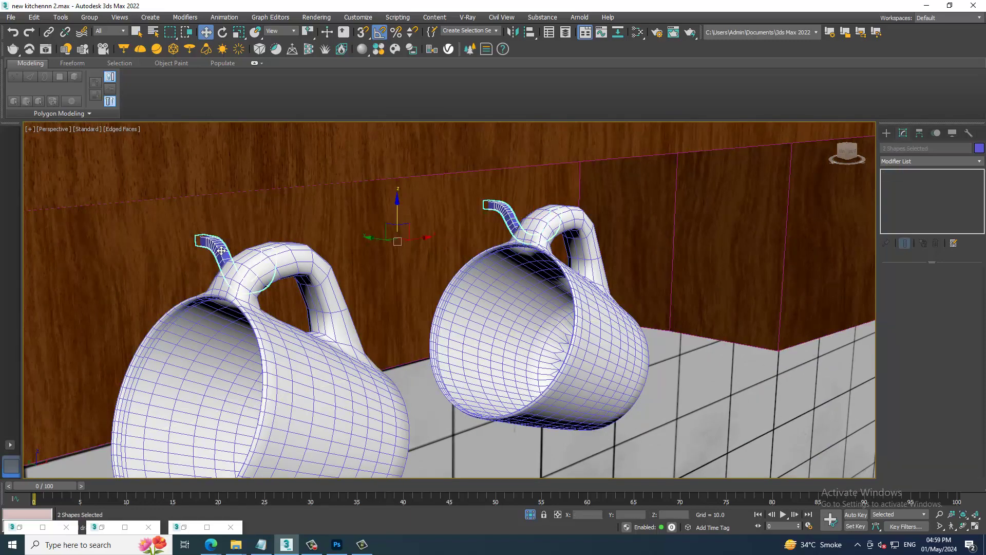
pyautogui.scroll(-2, 269, 287)
pyautogui.keyDown('alt'); pyautogui.moveTo(270, 287); pyautogui.dragTo(470, 340, button='middle'); pyautogui.keyUp('alt')
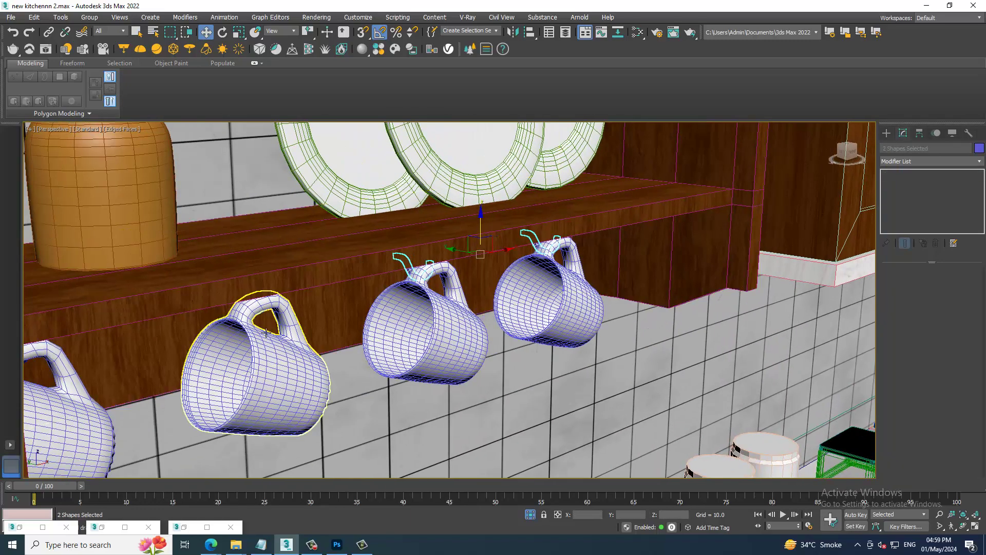
pyautogui.scroll(2, 470, 341)
pyautogui.scroll(2, 470, 340)
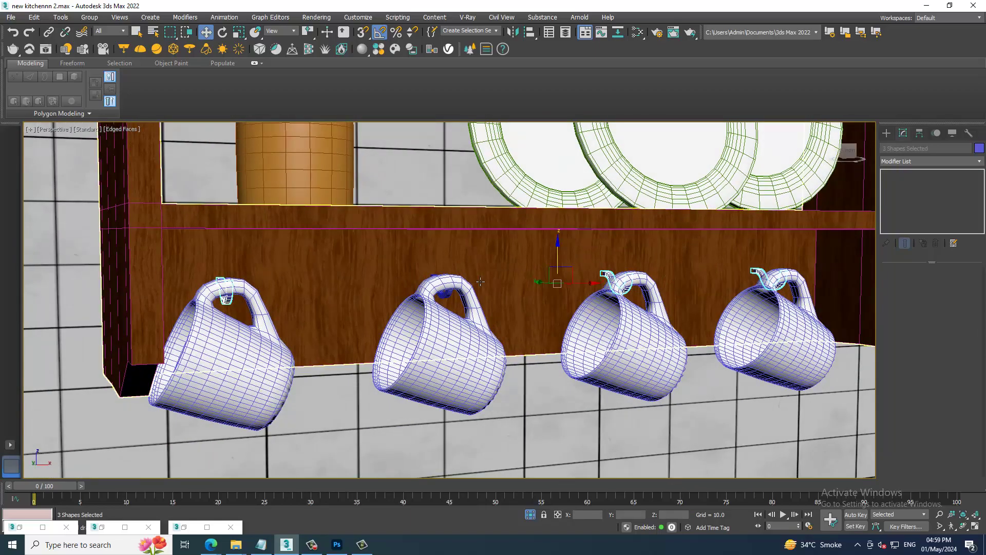
pyautogui.keyDown('ctrl'); pyautogui.click(228, 296); pyautogui.keyUp('ctrl')
pyautogui.keyDown('ctrl'); pyautogui.click(447, 293); pyautogui.keyUp('ctrl')
pyautogui.keyDown('alt'); pyautogui.moveTo(454, 297); pyautogui.dragTo(507, 327, button='middle'); pyautogui.keyUp('alt')
# Show Material #128 in the Slate Material Editor, moved down to uncover the hooks
pyautogui.press('m')
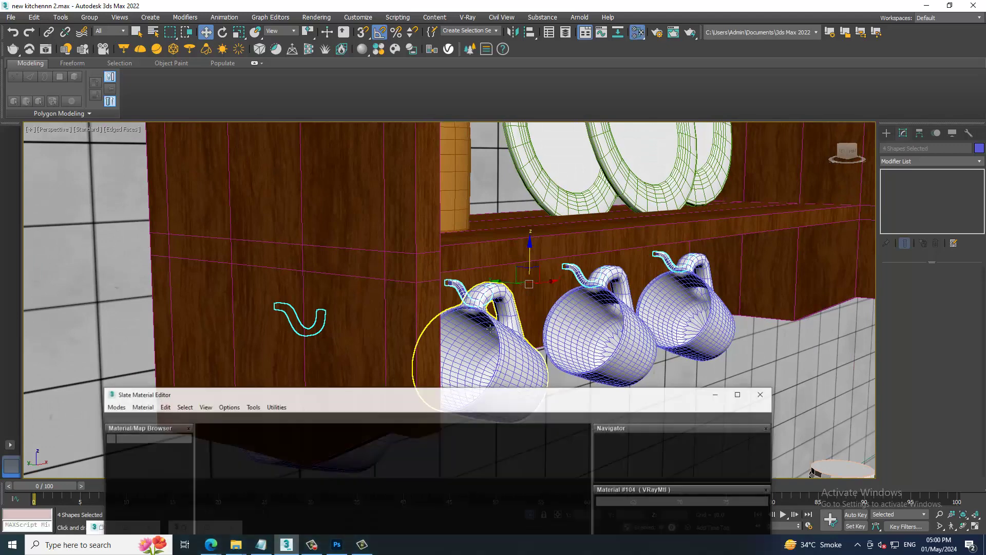
pyautogui.moveTo(353, 397); pyautogui.dragTo(376, 86)
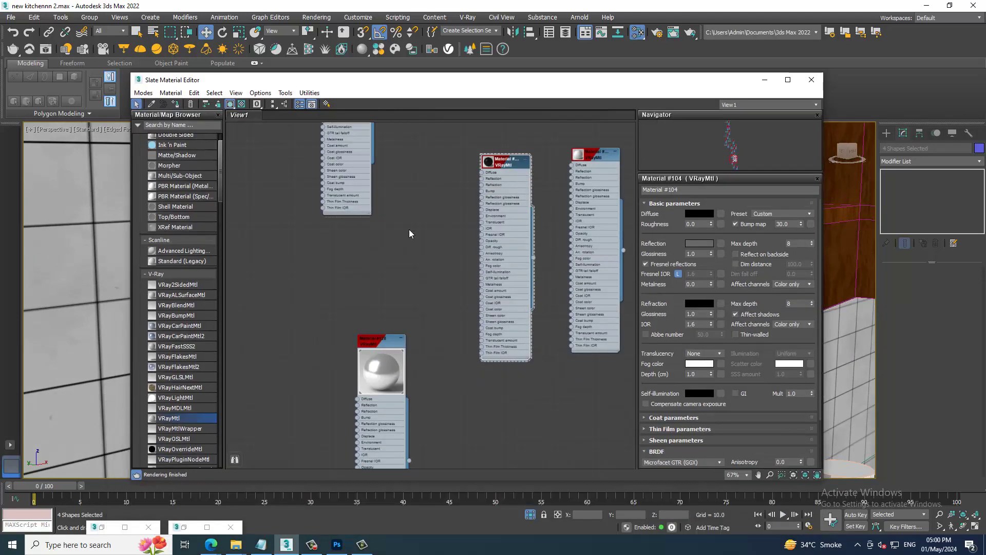
pyautogui.scroll(-2, 465, 246)
pyautogui.scroll(-1, 421, 344)
pyautogui.doubleClick(420, 344)
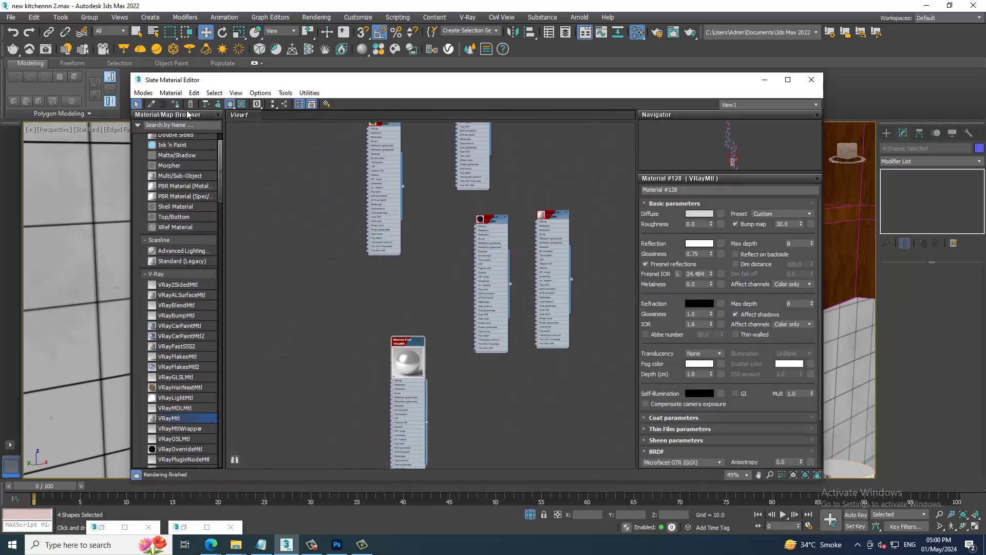
pyautogui.moveTo(400, 83); pyautogui.dragTo(623, 303)
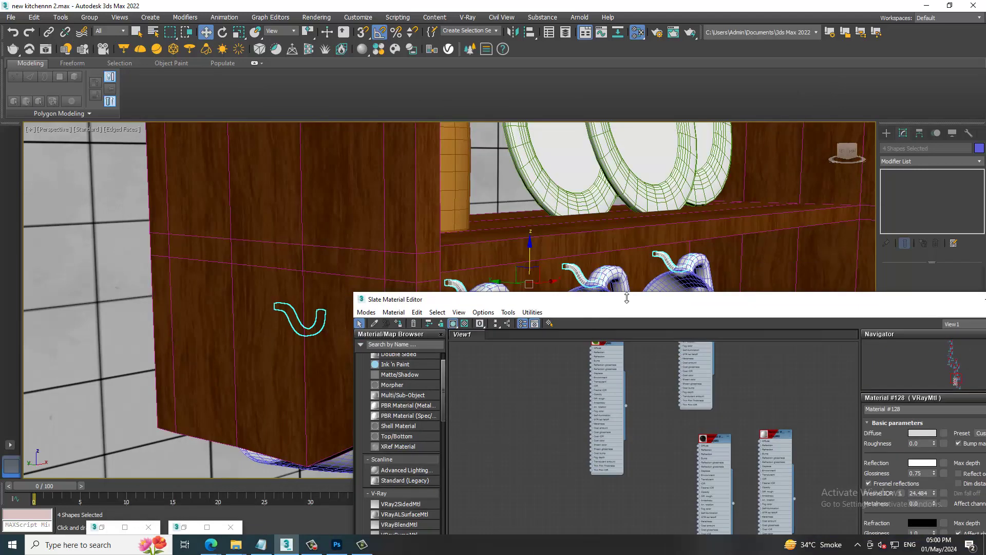
# Assign white Material #73 to the orange bottle (Line007) on the plate shelf
pyautogui.scroll(3, 513, 249)
pyautogui.click(376, 207)
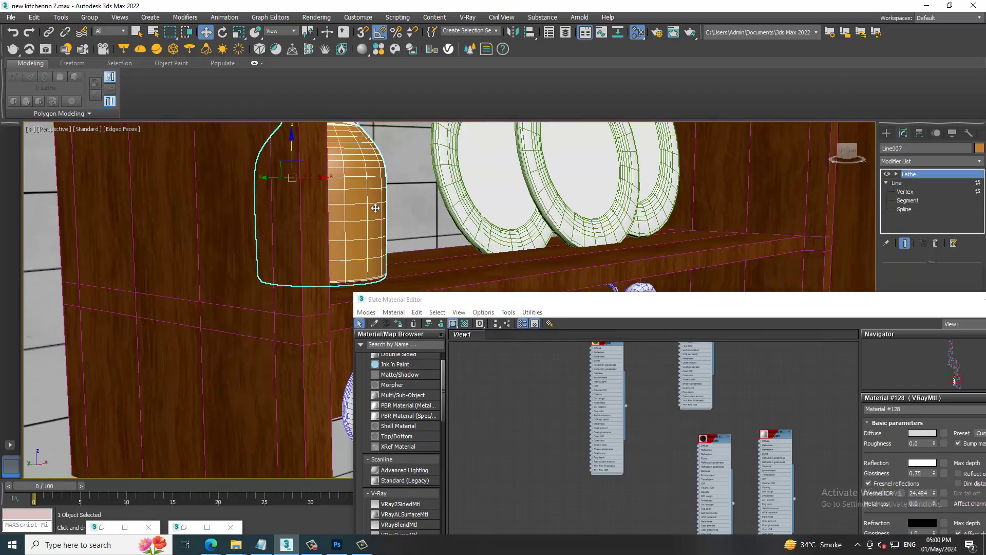
pyautogui.scroll(-3, 682, 422)
pyautogui.scroll(3, 658, 415)
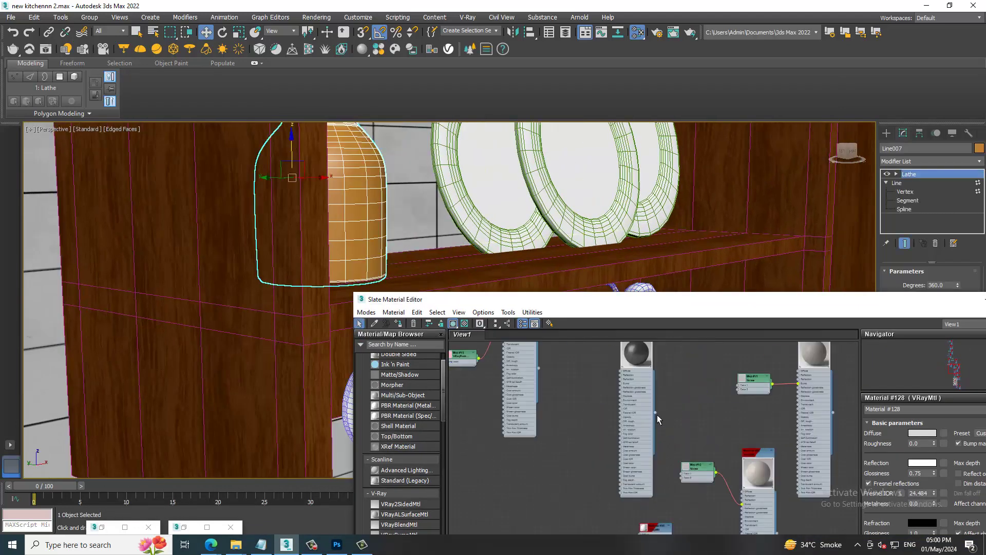
pyautogui.scroll(3, 658, 415)
pyautogui.moveTo(563, 421)
pyautogui.mouseDown(button='middle')
pyautogui.moveTo(590, 397)
pyautogui.moveTo(733, 415)
pyautogui.moveTo(673, 398)
pyautogui.moveTo(707, 325)
pyautogui.mouseUp(button='middle')
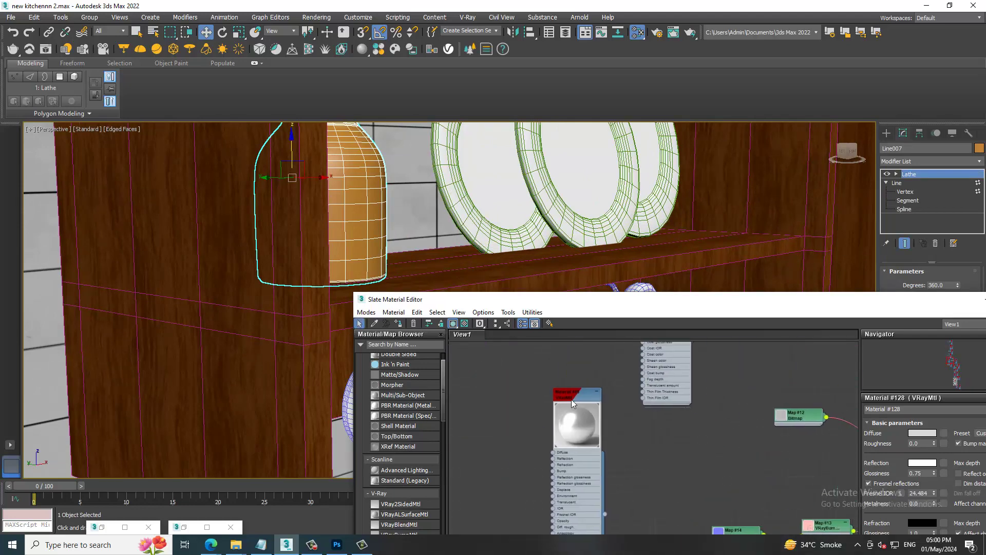
pyautogui.moveTo(667, 470); pyautogui.dragTo(641, 470, button='middle')
pyautogui.moveTo(635, 387); pyautogui.dragTo(638, 467, button='middle')
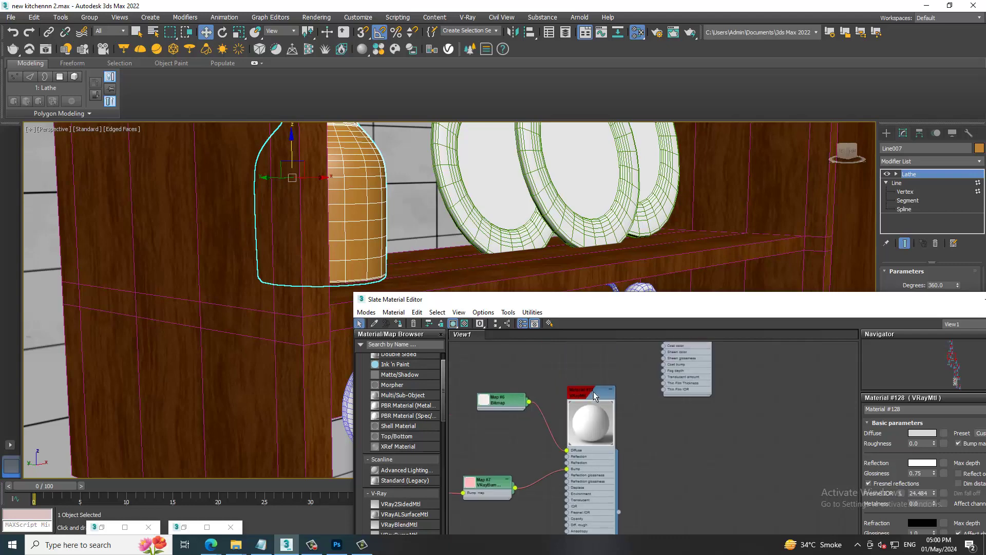
pyautogui.click(594, 391)
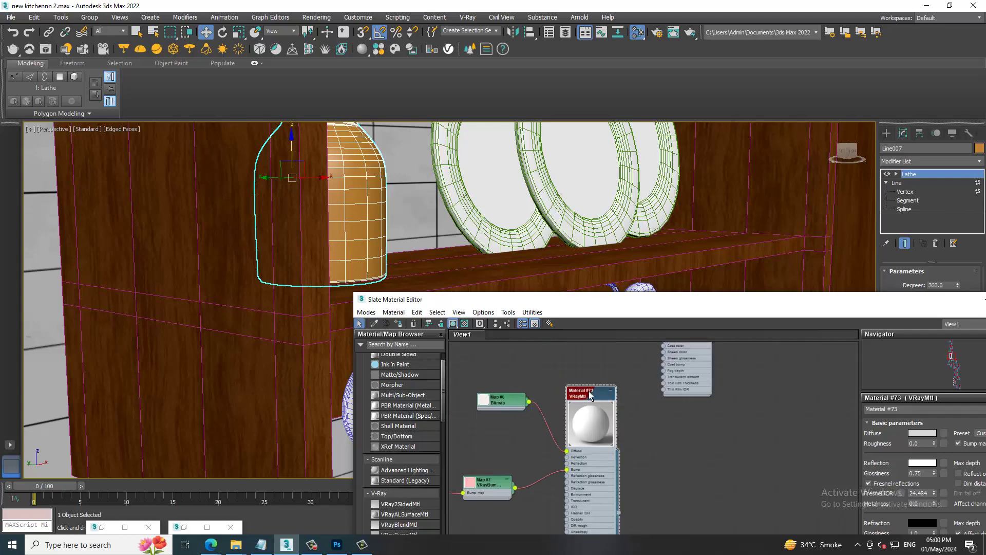
pyautogui.click(398, 324)
# Minimize the Slate Material Editor and orbit to a frontal view of the kitchen
pyautogui.moveTo(943, 305); pyautogui.dragTo(900, 307)
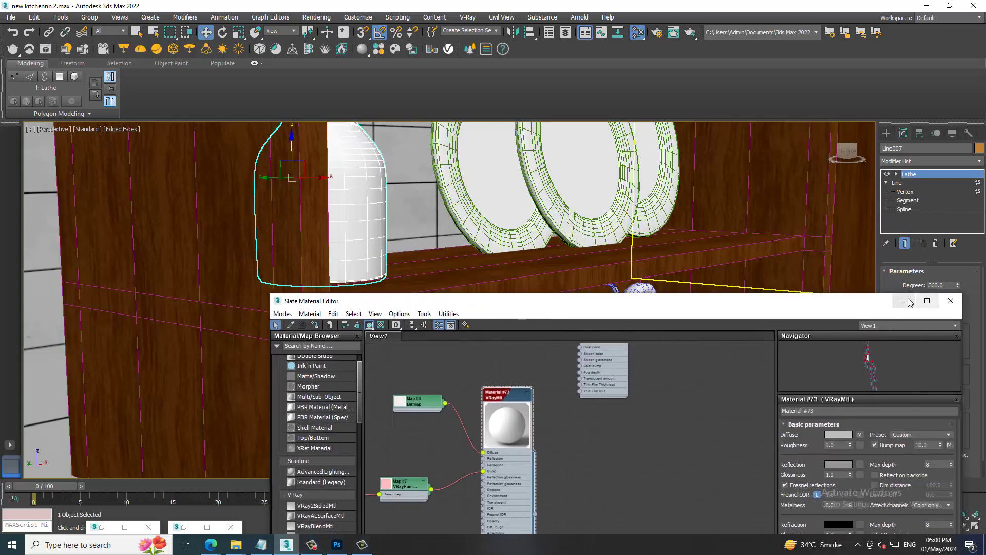
pyautogui.click(945, 301)
pyautogui.scroll(-4, 453, 325)
pyautogui.scroll(-4, 453, 324)
pyautogui.keyDown('alt'); pyautogui.moveTo(454, 324); pyautogui.dragTo(390, 329, button='middle'); pyautogui.keyUp('alt')
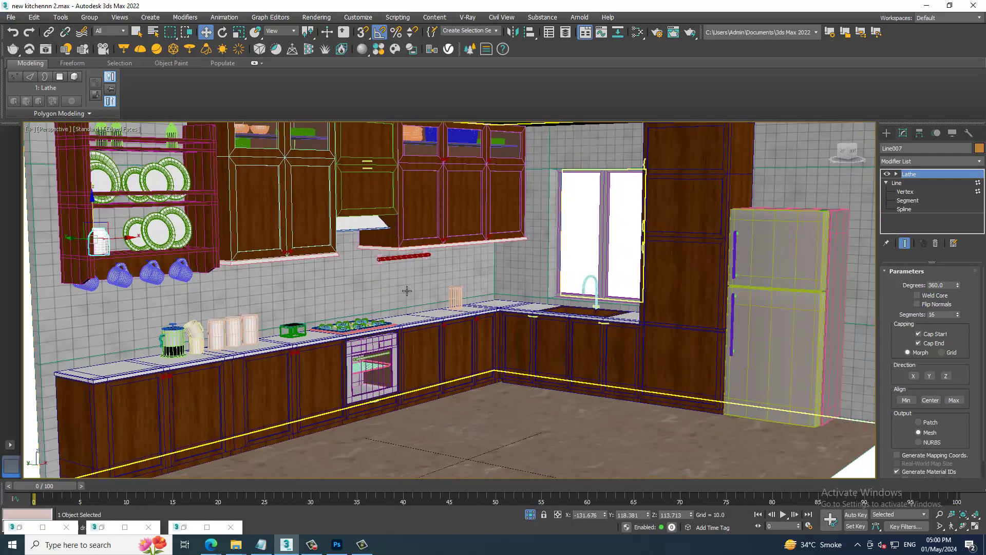
# Add the line 'Lets add a camera and start adding Lights' to the notes, then minimize Notepad
pyautogui.click(261, 544)
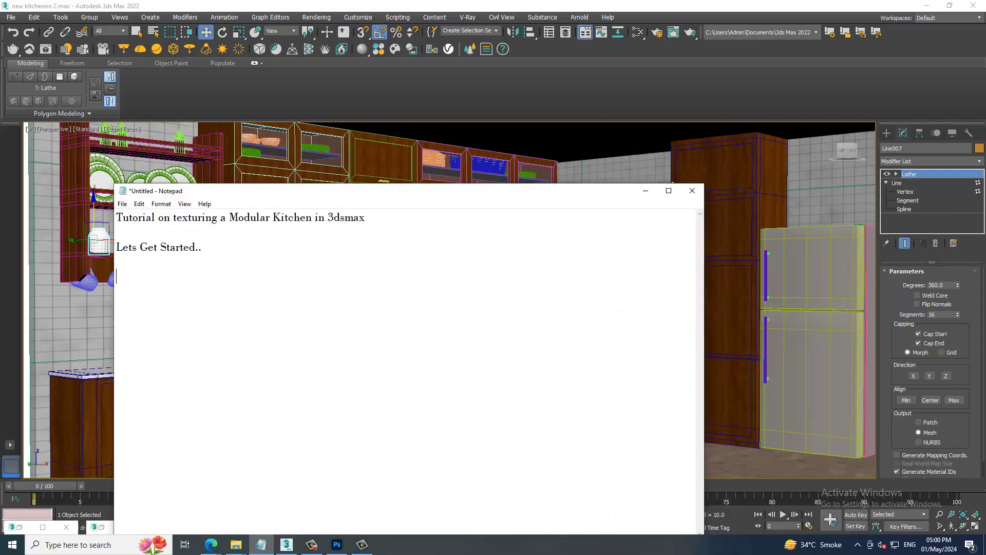
pyautogui.write('Lets add a camera and start a')
pyautogui.write('dd')
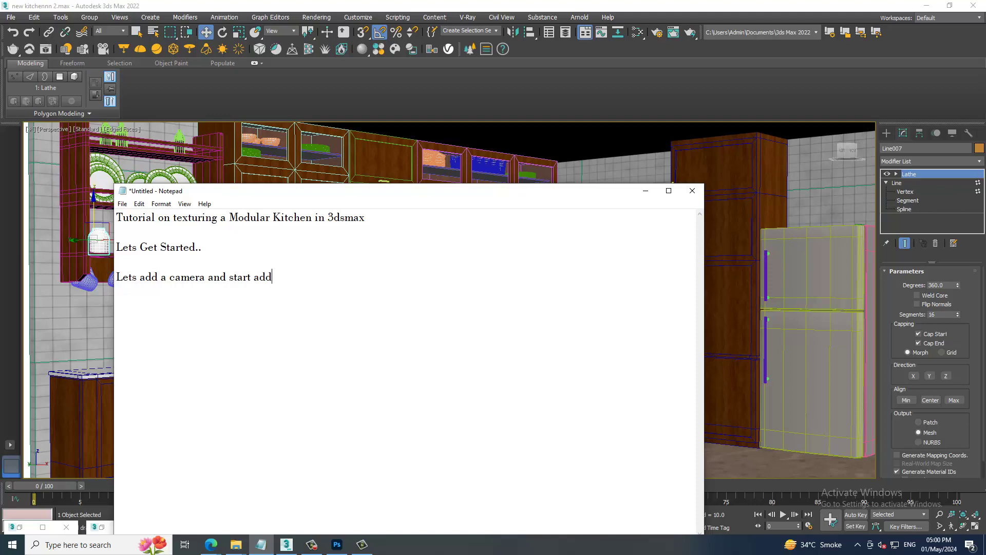
pyautogui.write('ing Lights')
pyautogui.click(646, 190)
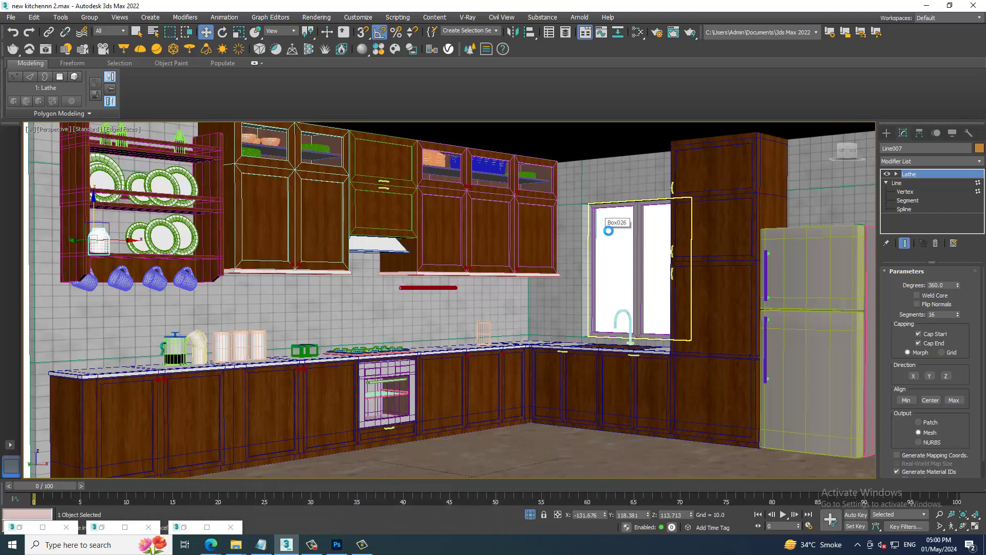
# View through PhysCamera001 and truck the camera closer to the kitchen
pyautogui.press('c')
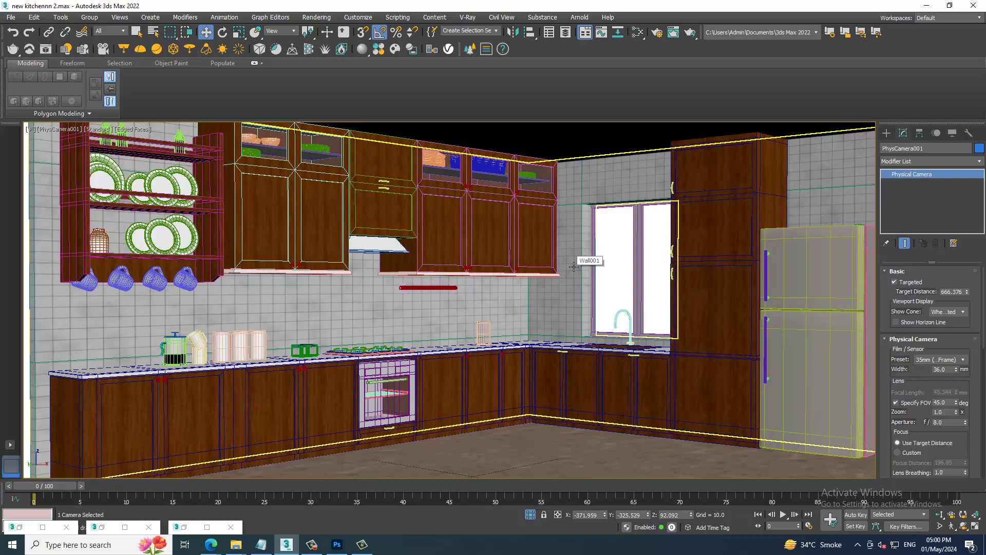
pyautogui.hotkey('ctrl', 'p')
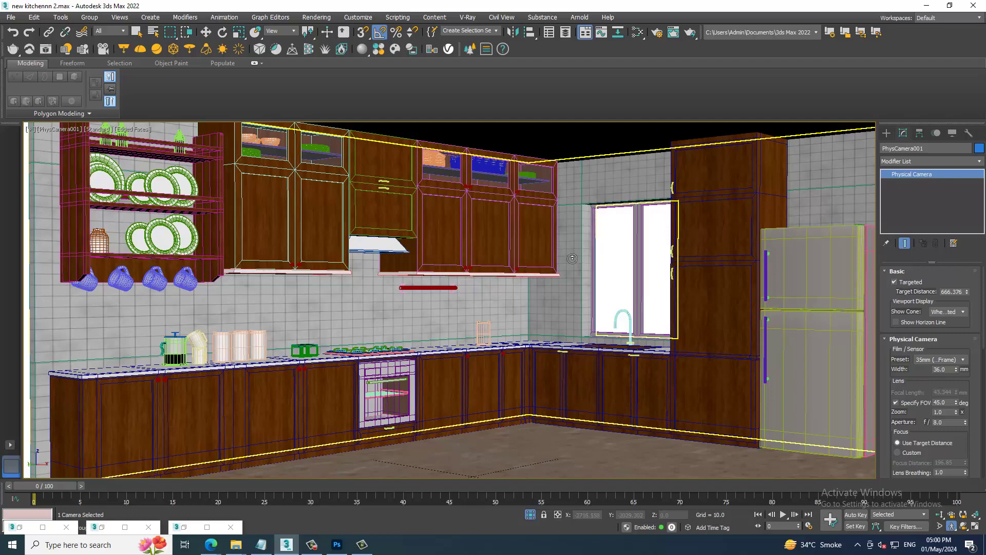
pyautogui.scroll(2, 572, 261)
pyautogui.scroll(1, 572, 257)
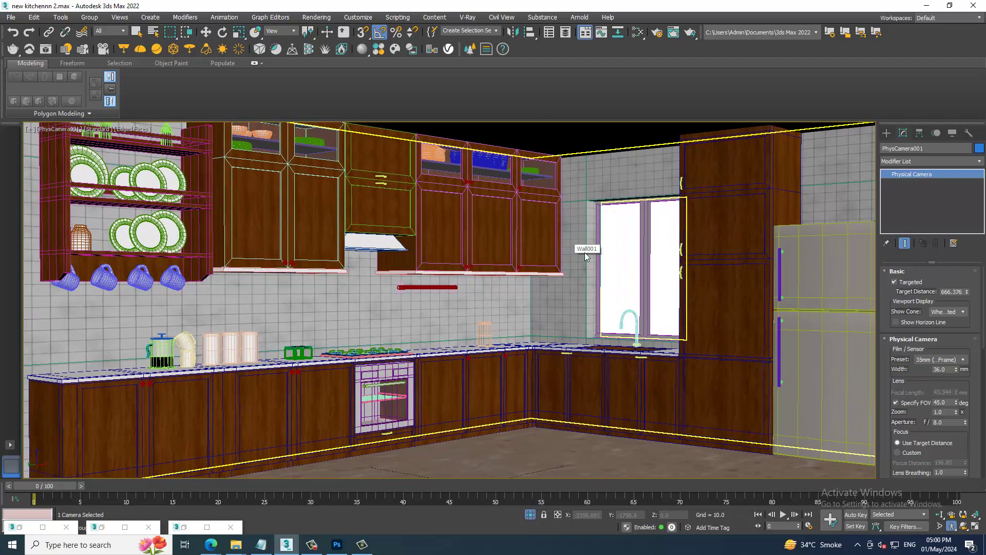
pyautogui.click(317, 17)
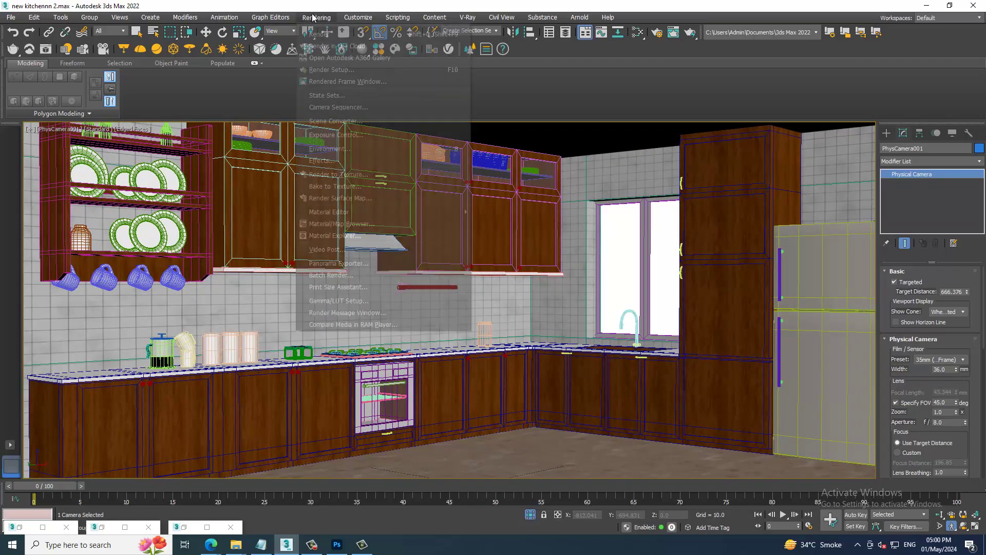
# Set the Render Setup output size to the 1920 x 1080 preset and minimize the dialog
pyautogui.click(360, 73)
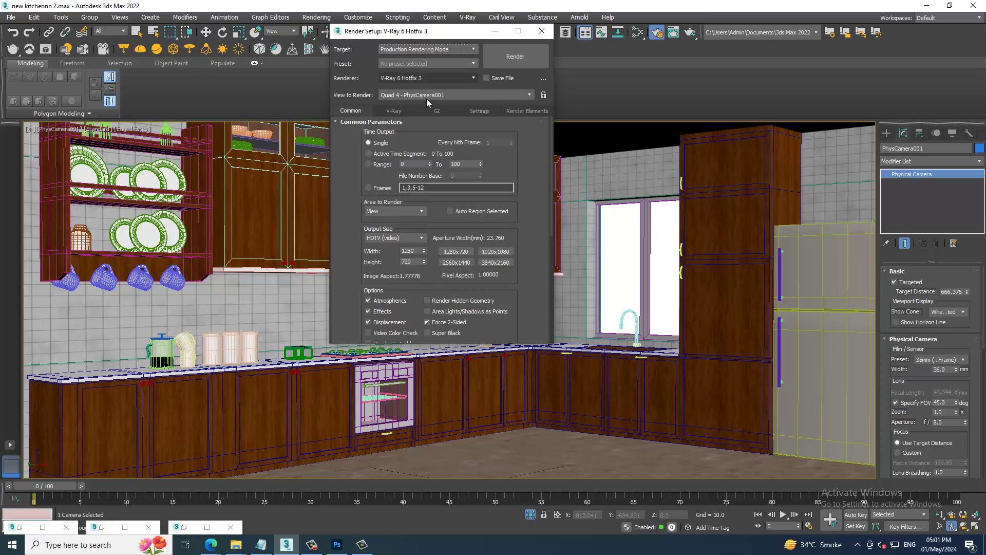
pyautogui.click(397, 239)
pyautogui.click(396, 239)
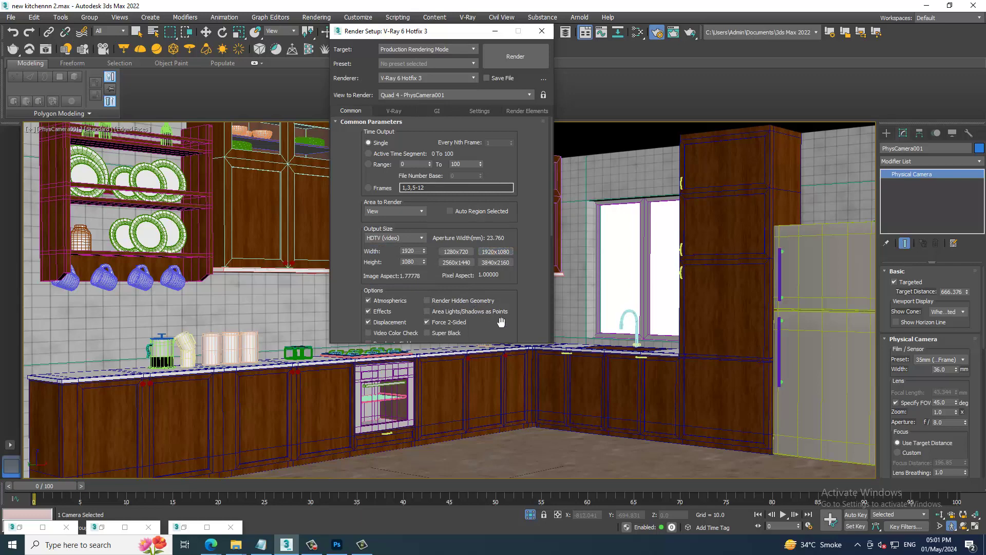
pyautogui.click(495, 30)
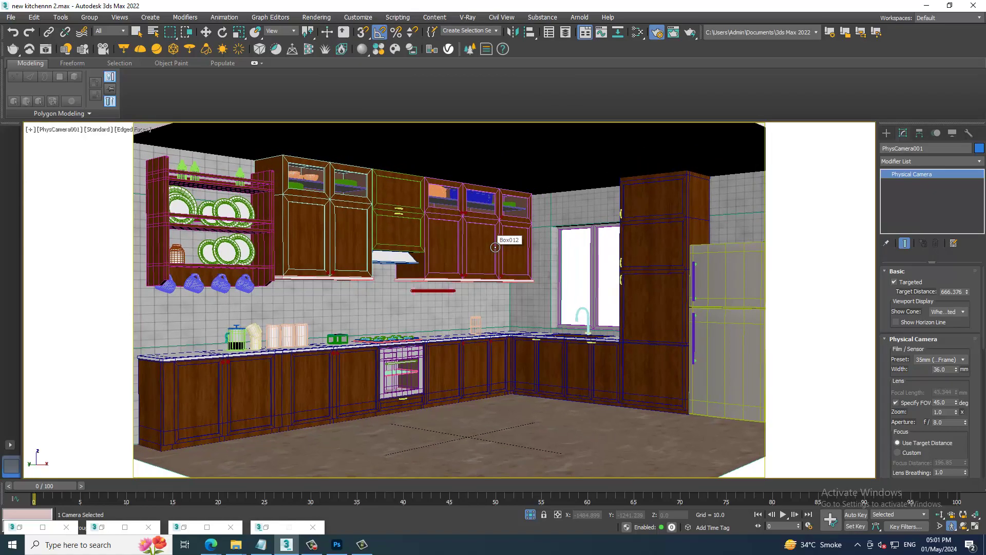
# Dolly PhysCamera001 and adjust its framing by switching between Perspective and camera views
pyautogui.scroll(1, 495, 248)
pyautogui.scroll(1, 495, 247)
pyautogui.scroll(1, 495, 247)
pyautogui.scroll(1, 495, 247)
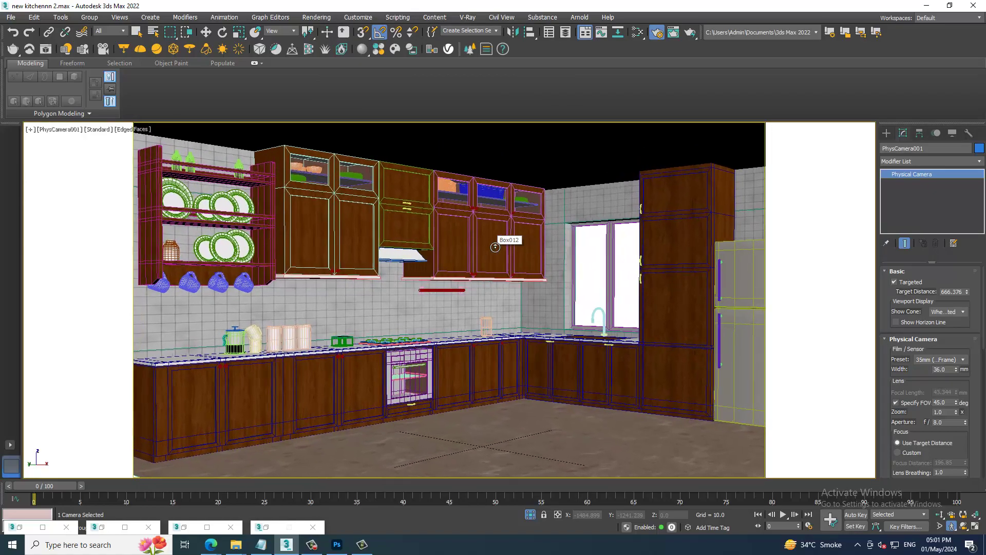
pyautogui.scroll(-1, 495, 247)
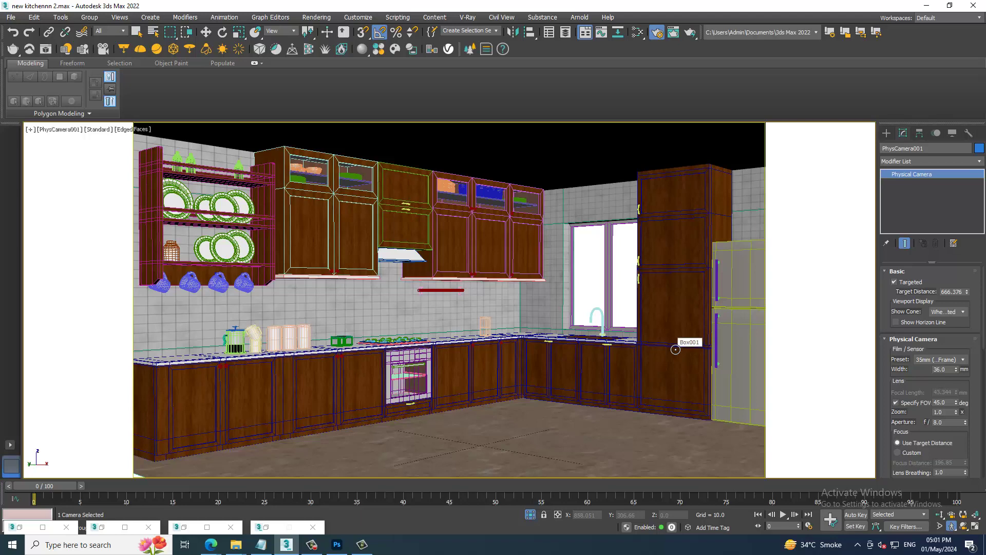
pyautogui.press('q')
pyautogui.press('p')
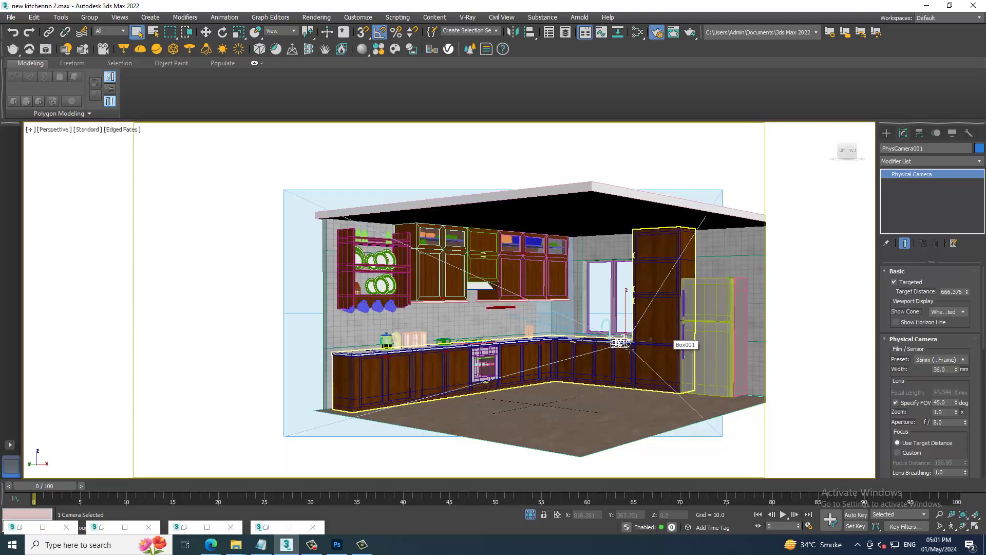
pyautogui.moveTo(620, 343)
pyautogui.keyDown('alt'); pyautogui.mouseDown(button='middle')
pyautogui.moveTo(550, 329)
pyautogui.moveTo(547, 317)
pyautogui.moveTo(563, 313)
pyautogui.mouseUp(button='middle'); pyautogui.keyUp('alt')
pyautogui.hotkey('ctrl', 'd')
pyautogui.scroll(5, 606, 335)
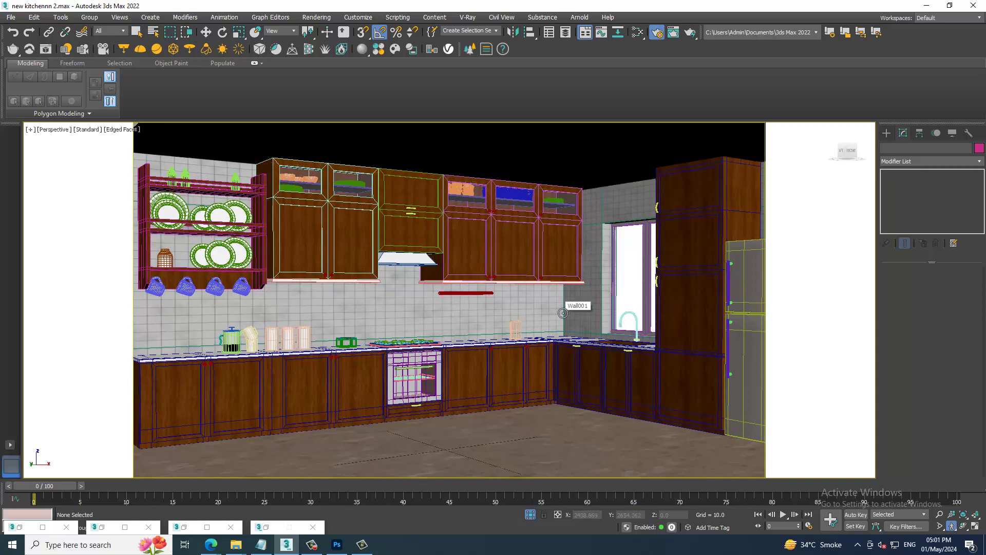
pyautogui.hotkey('ctrl', 'c')
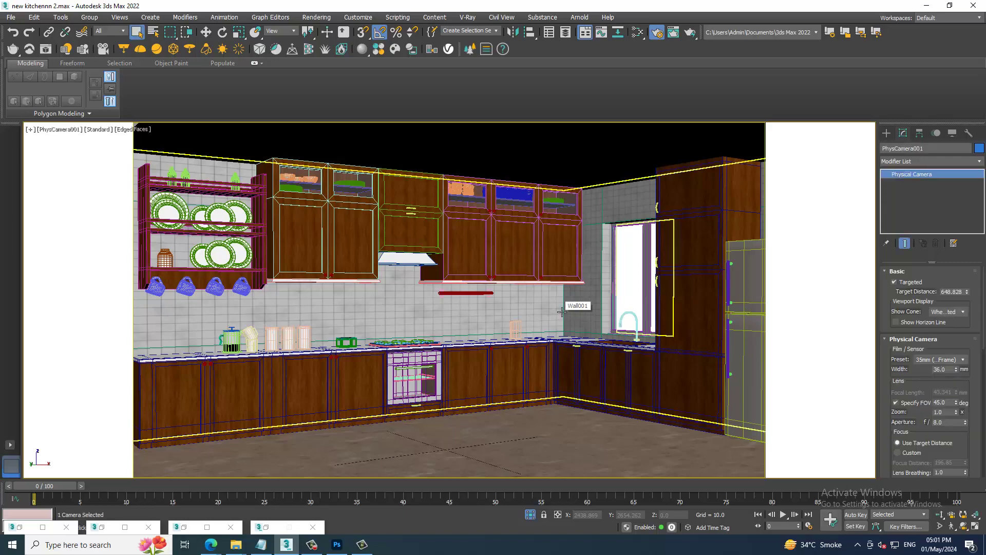
pyautogui.press('p')
pyautogui.moveTo(562, 311)
pyautogui.keyDown('alt'); pyautogui.mouseDown(button='middle')
pyautogui.moveTo(476, 363)
pyautogui.moveTo(426, 349)
pyautogui.moveTo(482, 340)
pyautogui.mouseUp(button='middle'); pyautogui.keyUp('alt')
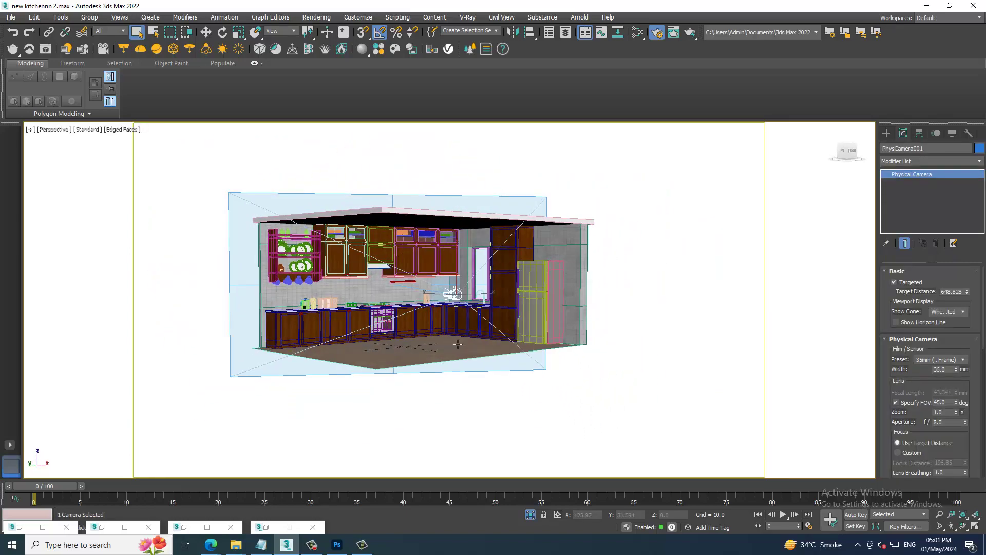
pyautogui.press('c')
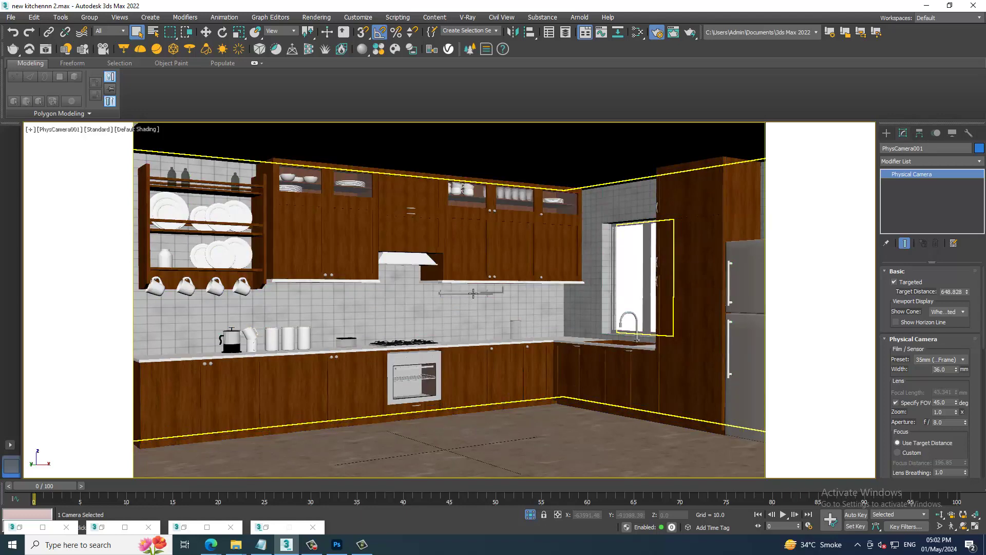
# Maximize the Front view and frame the whole kitchen and camera cone
pyautogui.hotkey('alt', 'w')
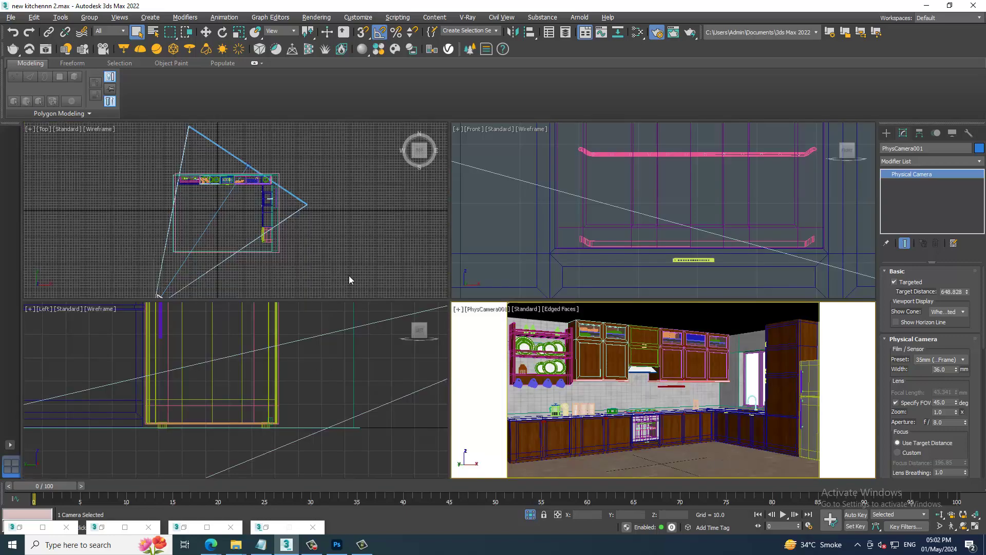
pyautogui.middleClick(347, 265)
pyautogui.hotkey('alt', 'w')
pyautogui.scroll(-4, 475, 285)
pyautogui.hotkey('alt', 'w')
pyautogui.middleClick(748, 220)
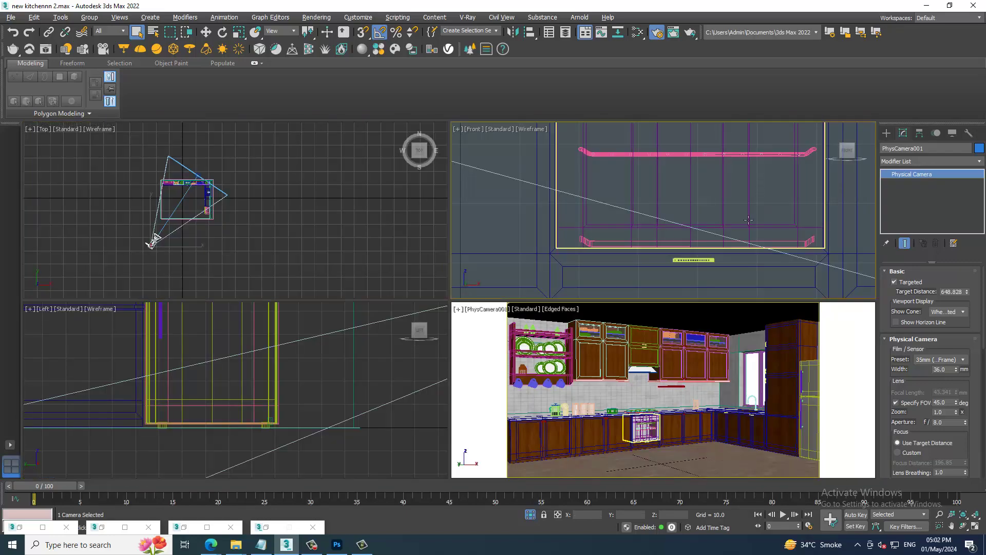
pyautogui.hotkey('alt', 'w')
pyautogui.scroll(-4, 692, 214)
pyautogui.moveTo(705, 221)
pyautogui.mouseDown(button='middle')
pyautogui.moveTo(491, 305)
pyautogui.moveTo(582, 321)
pyautogui.mouseUp(button='middle')
pyautogui.scroll(2, 539, 298)
# Create a VRaySun in the Front view aimed from upper right into the kitchen, answering the VRaySky prompt
pyautogui.press('w')
pyautogui.click(888, 134)
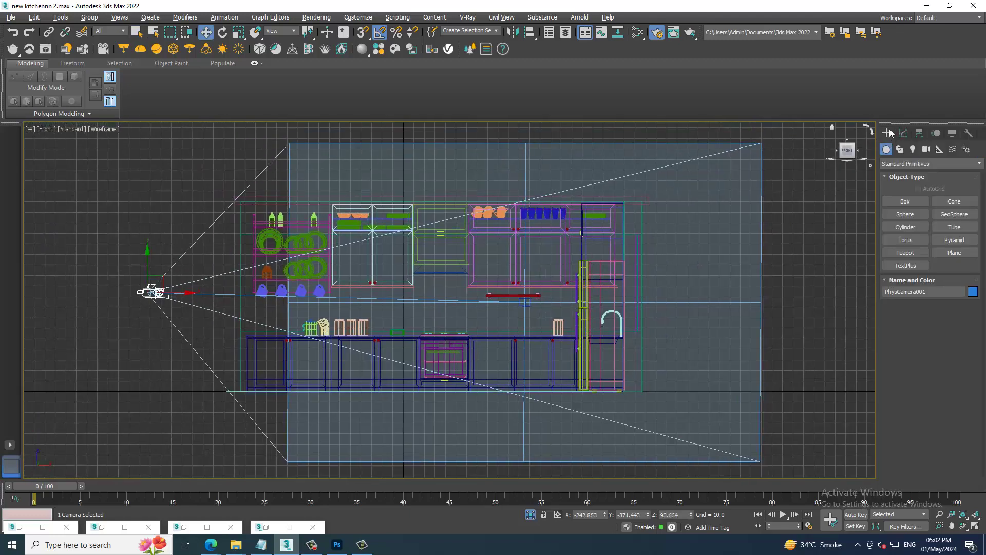
pyautogui.click(914, 151)
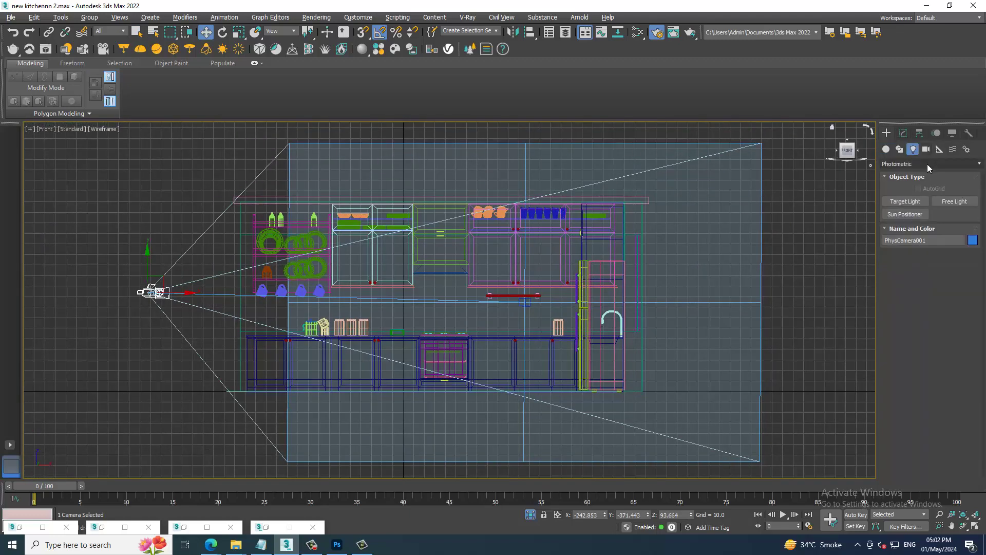
pyautogui.click(926, 164)
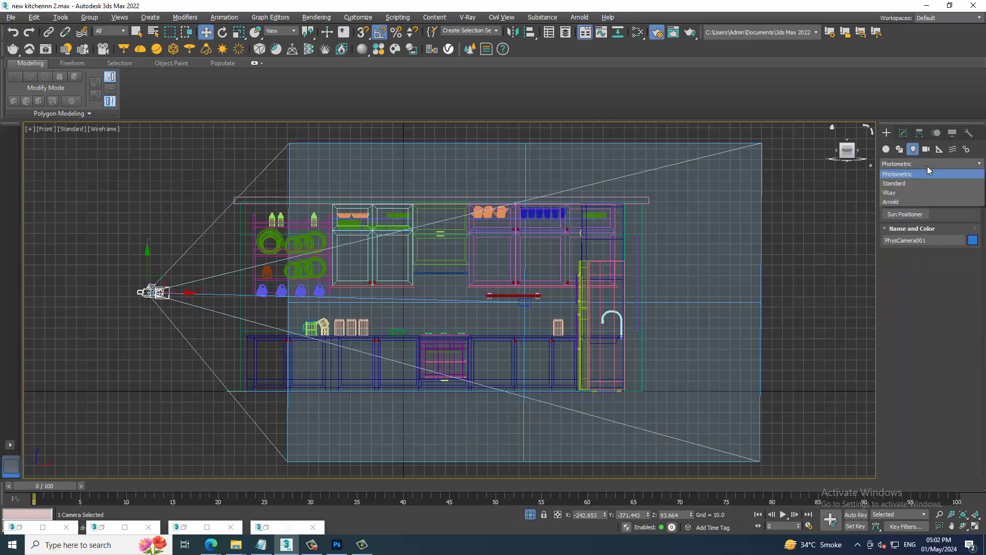
pyautogui.click(911, 187)
pyautogui.click(954, 214)
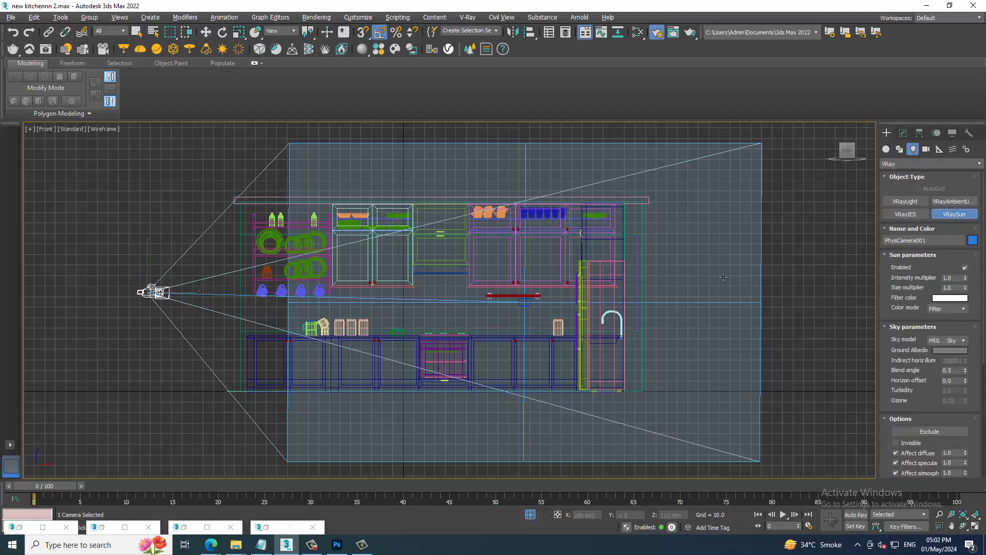
pyautogui.moveTo(724, 277); pyautogui.dragTo(541, 314, button='middle')
pyautogui.moveTo(724, 196); pyautogui.dragTo(280, 396)
pyautogui.click(534, 307)
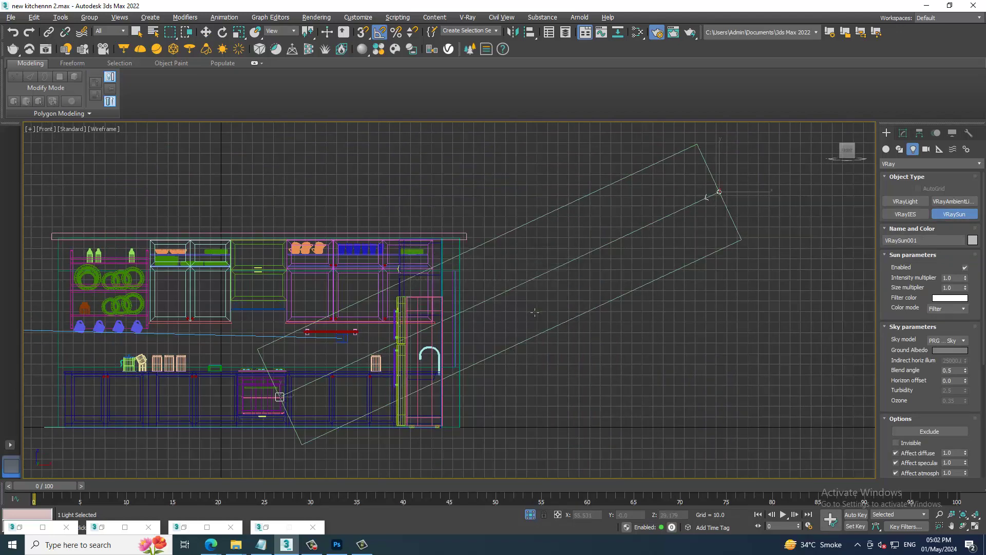
pyautogui.press('w')
# Switch to a shaded perspective view and select the window object Box026
pyautogui.hotkey('alt', 'w')
pyautogui.moveTo(369, 412)
pyautogui.keyDown('alt'); pyautogui.mouseDown(button='middle')
pyautogui.moveTo(311, 416)
pyautogui.moveTo(314, 374)
pyautogui.moveTo(541, 307)
pyautogui.mouseUp(button='middle'); pyautogui.keyUp('alt')
pyautogui.hotkey('alt', 'w')
pyautogui.press('F3')
pyautogui.scroll(3, 314, 374)
pyautogui.click(541, 306)
# Select the four window pane polygons in Polygon sub-object mode
pyautogui.scroll(4, 541, 307)
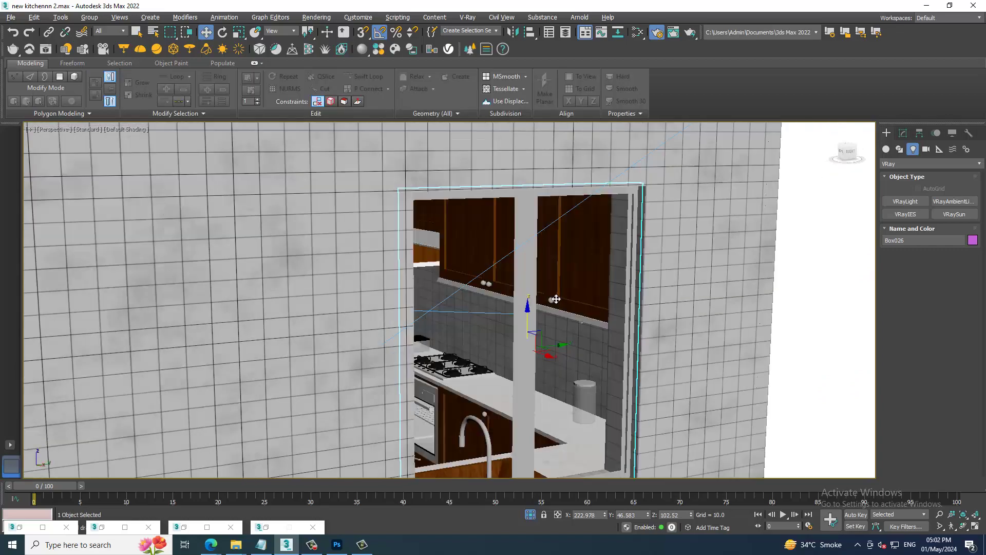
pyautogui.scroll(3, 541, 307)
pyautogui.click(904, 133)
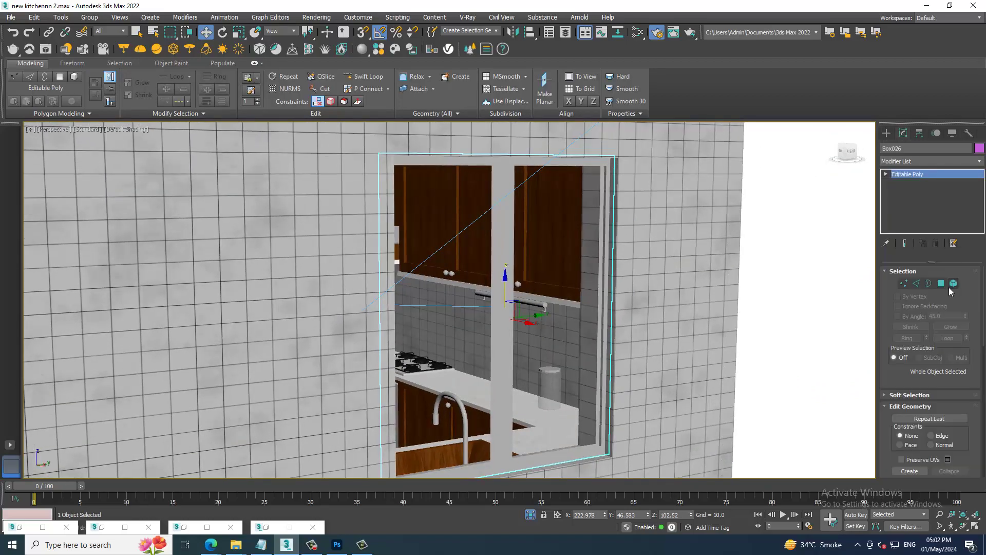
pyautogui.click(942, 284)
pyautogui.click(531, 281)
pyautogui.keyDown('ctrl'); pyautogui.click(463, 275); pyautogui.keyUp('ctrl')
pyautogui.moveTo(463, 275)
pyautogui.keyDown('alt'); pyautogui.mouseDown(button='middle')
pyautogui.moveTo(584, 271)
pyautogui.moveTo(562, 289)
pyautogui.mouseUp(button='middle'); pyautogui.keyUp('alt')
pyautogui.keyDown('ctrl'); pyautogui.click(562, 289); pyautogui.keyUp('ctrl')
pyautogui.keyDown('ctrl'); pyautogui.click(455, 233); pyautogui.keyUp('ctrl')
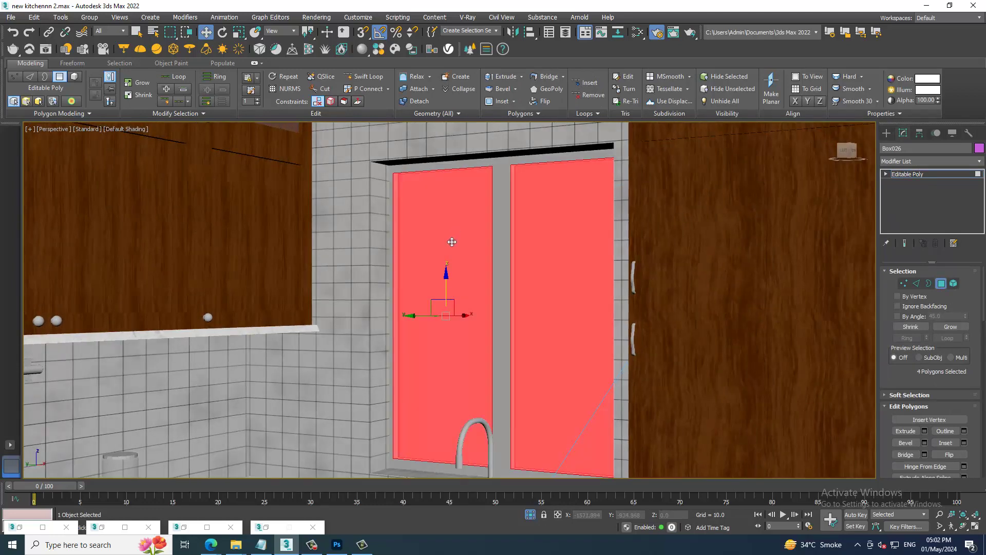
# Open the material editor and inspect Material #141's refraction colour without changing it
pyautogui.press('m')
pyautogui.scroll(-3, 589, 442)
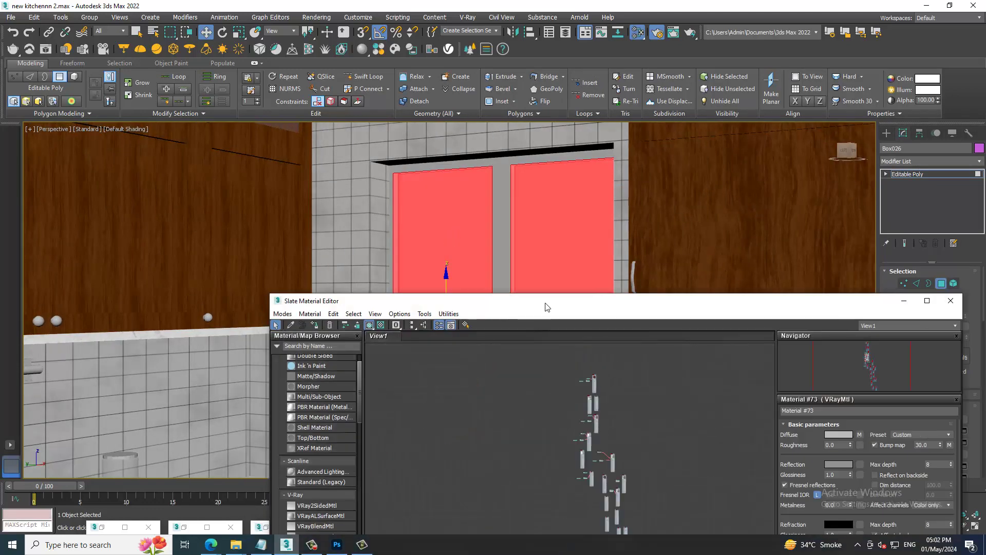
pyautogui.moveTo(547, 307); pyautogui.dragTo(531, 150)
pyautogui.scroll(5, 586, 420)
pyautogui.scroll(2, 495, 354)
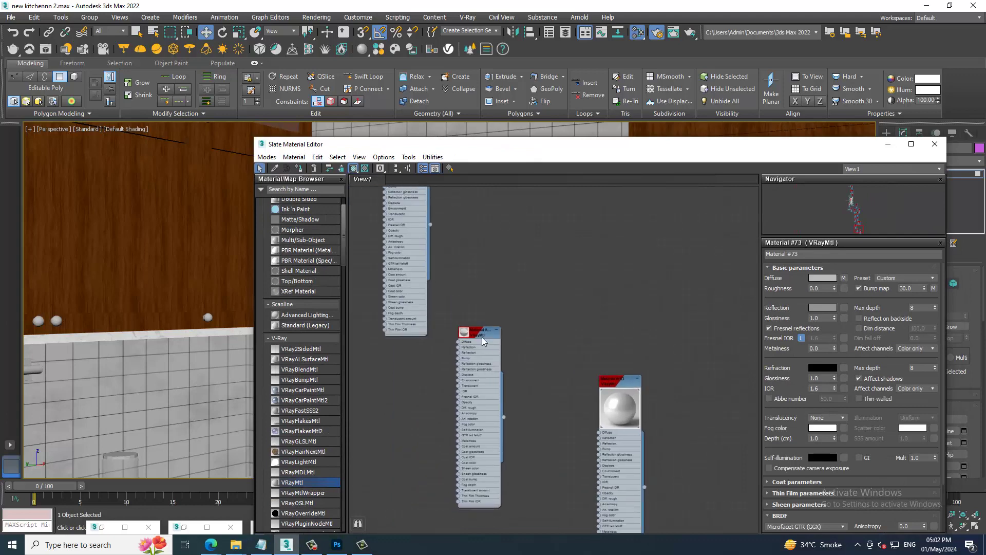
pyautogui.click(482, 337)
pyautogui.scroll(3, 482, 337)
pyautogui.click(822, 368)
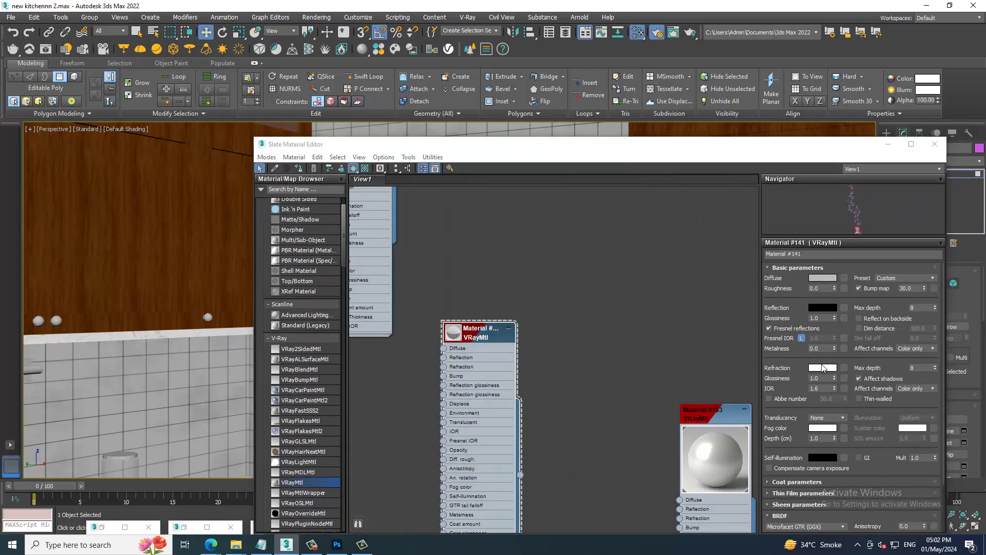
pyautogui.click(419, 158)
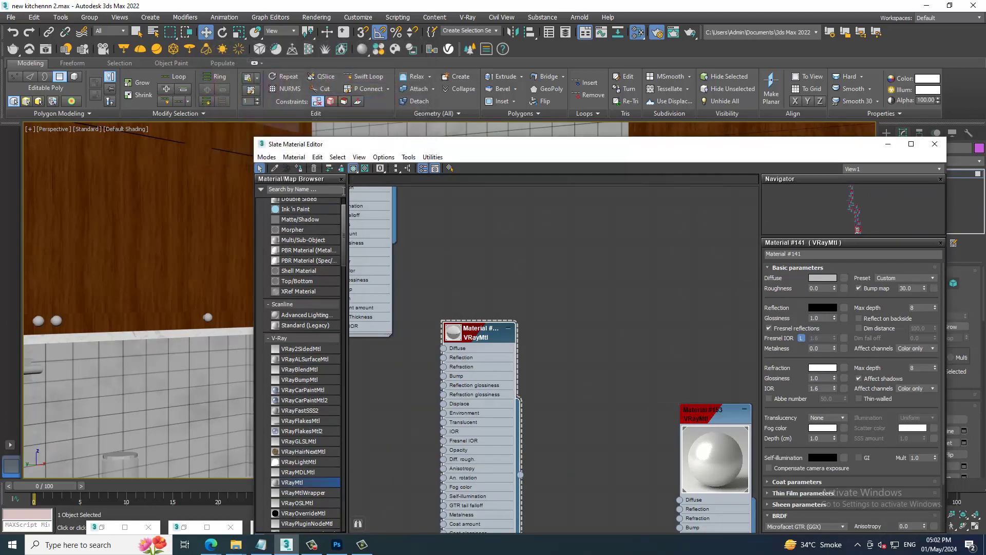
pyautogui.moveTo(517, 148)
pyautogui.mouseDown()
pyautogui.moveTo(789, 313)
pyautogui.moveTo(816, 320)
pyautogui.mouseUp()
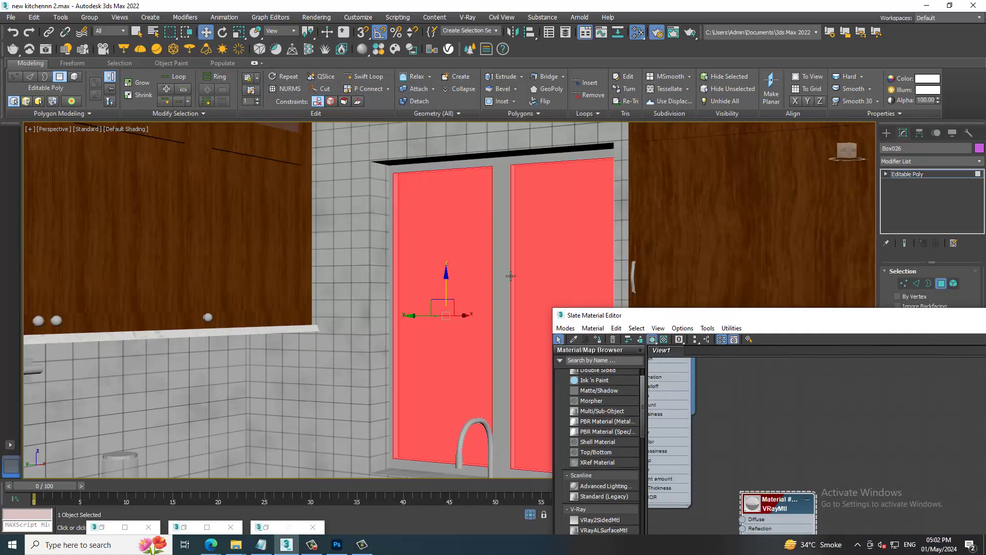
pyautogui.moveTo(511, 277); pyautogui.dragTo(507, 277, button='middle')
# Create VRayMtl Material #199 with a dark brownish-grey diffuse (69,57,55) for the window frame
pyautogui.click(503, 277)
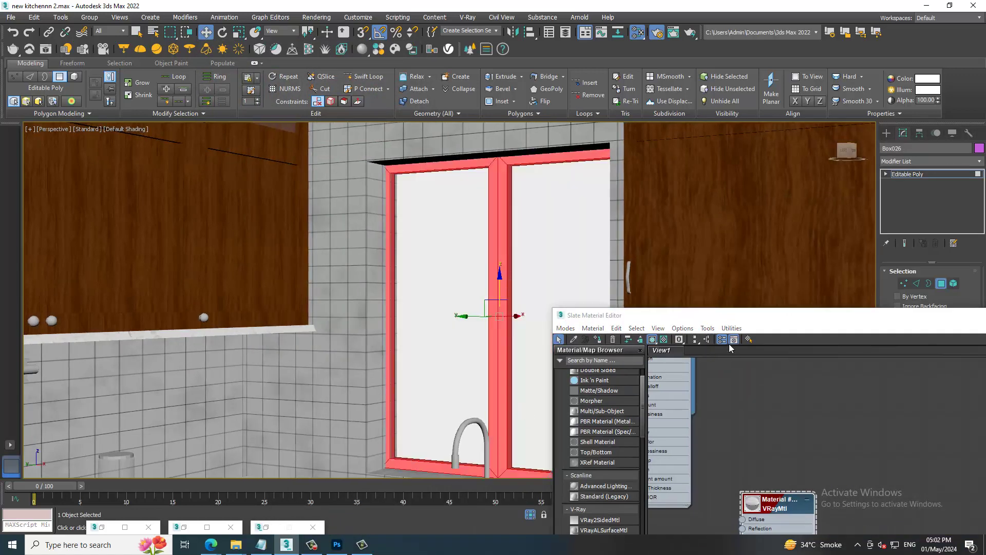
pyautogui.moveTo(728, 316); pyautogui.dragTo(616, 136)
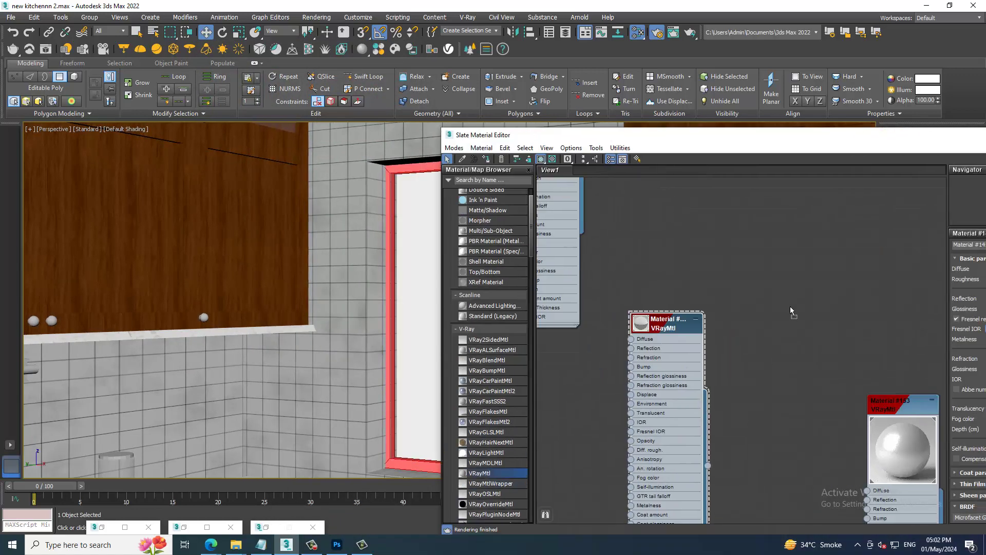
pyautogui.moveTo(791, 312); pyautogui.dragTo(786, 308)
pyautogui.moveTo(767, 138); pyautogui.dragTo(567, 193)
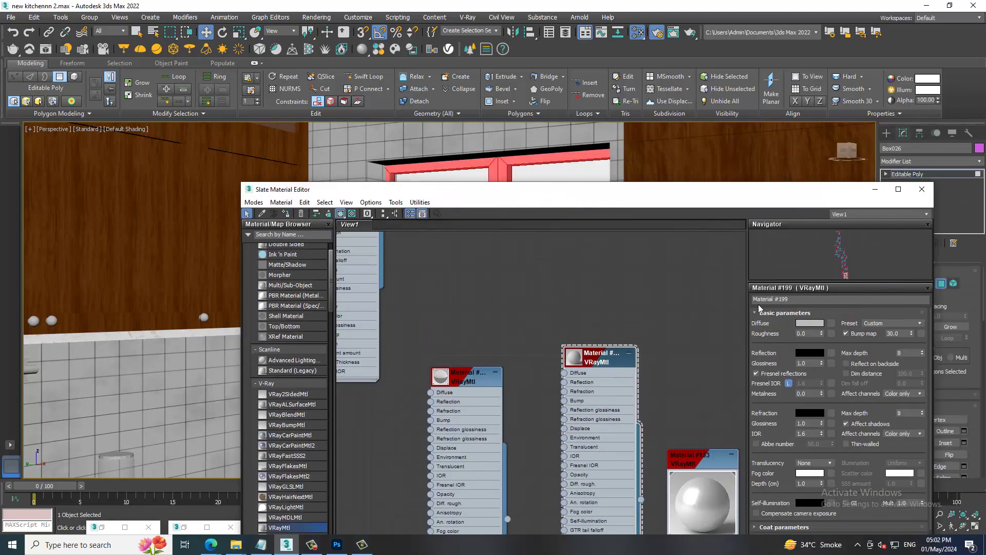
pyautogui.click(818, 327)
pyautogui.moveTo(213, 127); pyautogui.dragTo(212, 140)
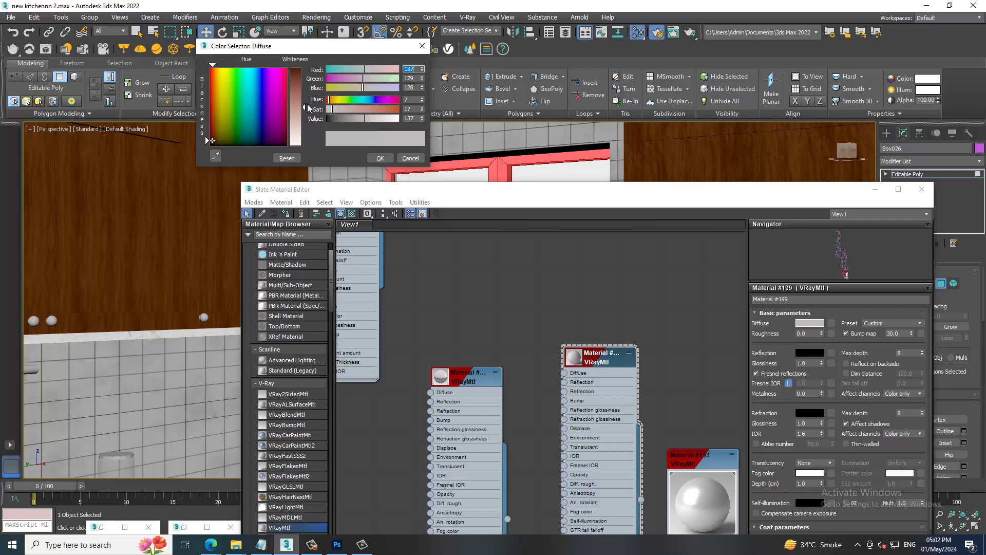
pyautogui.moveTo(309, 108); pyautogui.dragTo(309, 85)
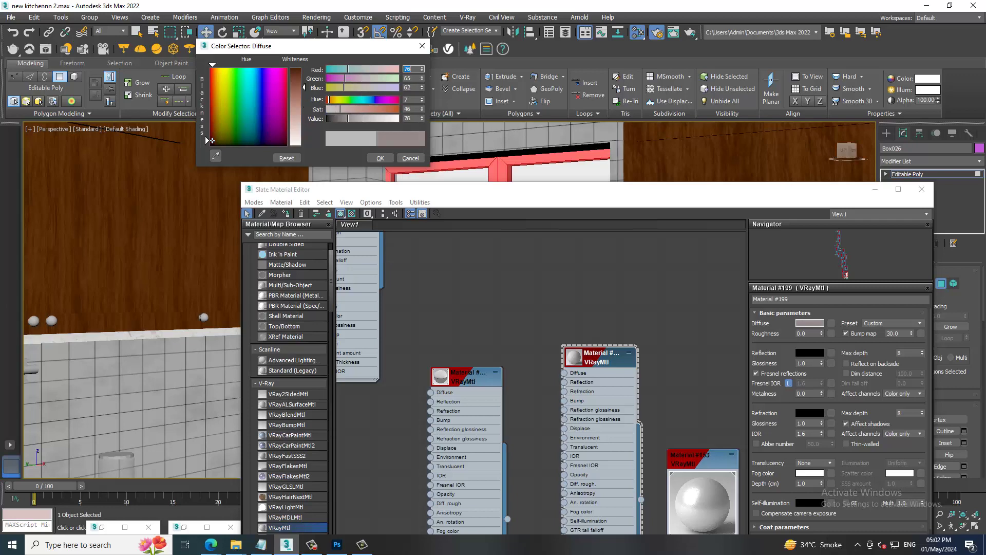
pyautogui.click(377, 159)
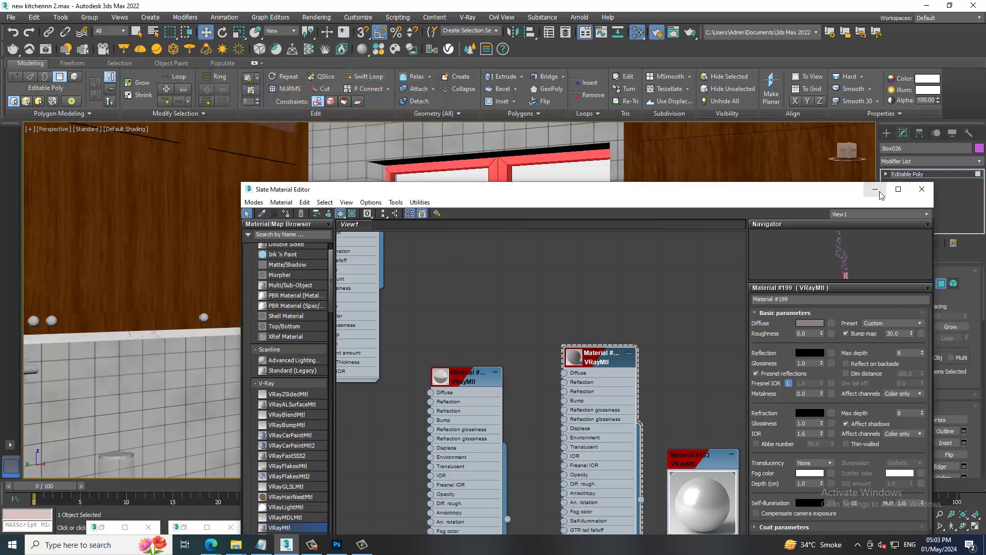
pyautogui.click(876, 190)
# Switch to the four-viewport layout and exit polygon editing to work on the whole object
pyautogui.press('z')
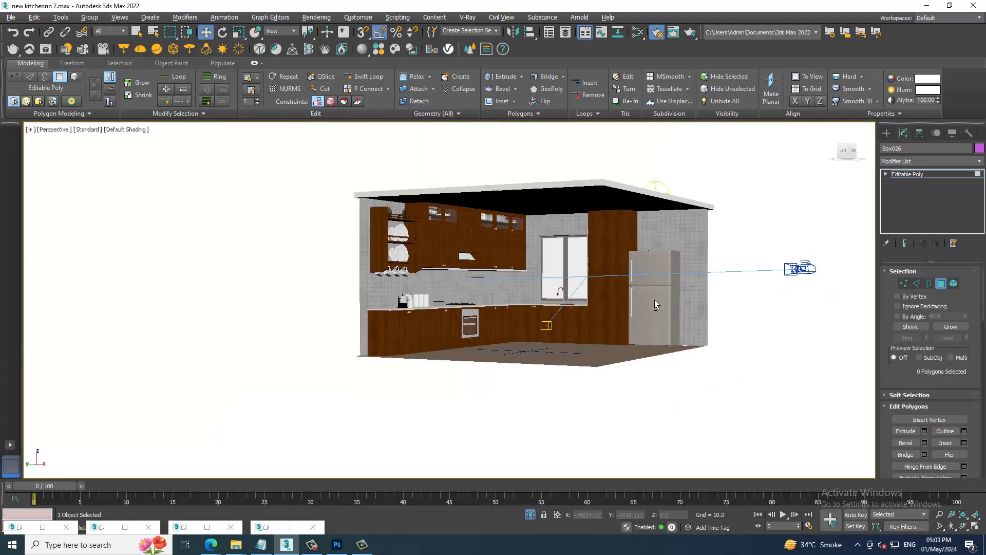
pyautogui.keyDown('alt'); pyautogui.moveTo(655, 301); pyautogui.dragTo(689, 279, button='middle'); pyautogui.keyUp('alt')
pyautogui.hotkey('alt', 'w')
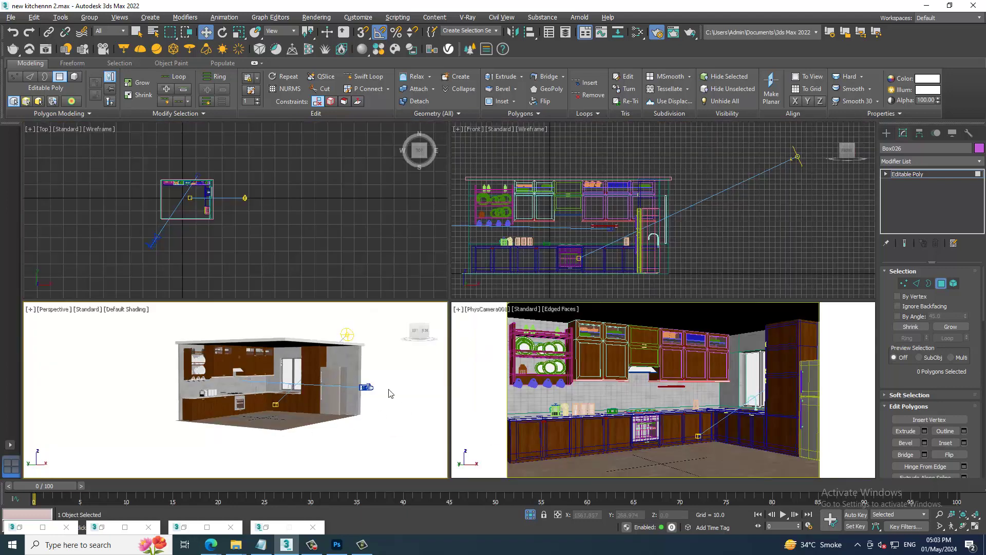
pyautogui.keyDown('alt'); pyautogui.moveTo(389, 389); pyautogui.dragTo(359, 380, button='middle'); pyautogui.keyUp('alt')
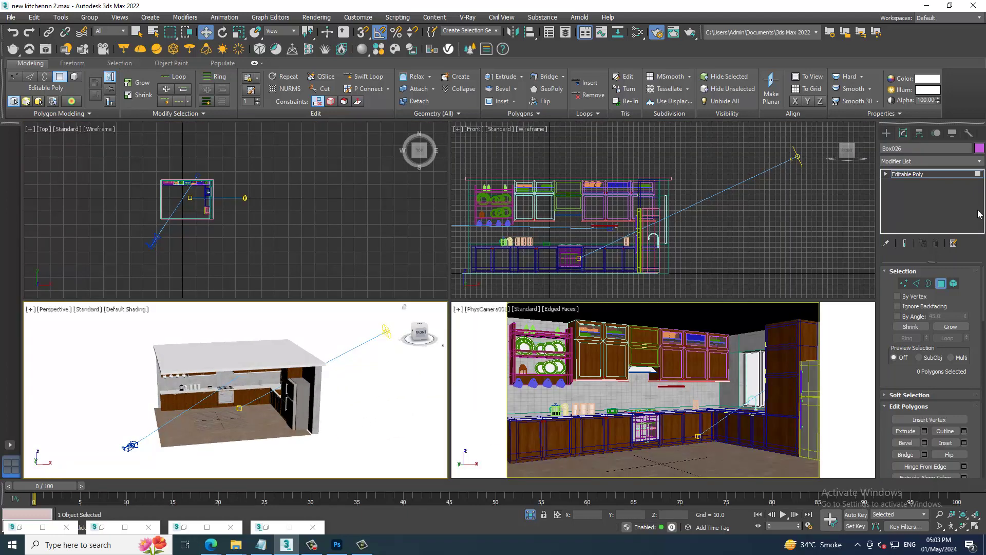
pyautogui.click(937, 175)
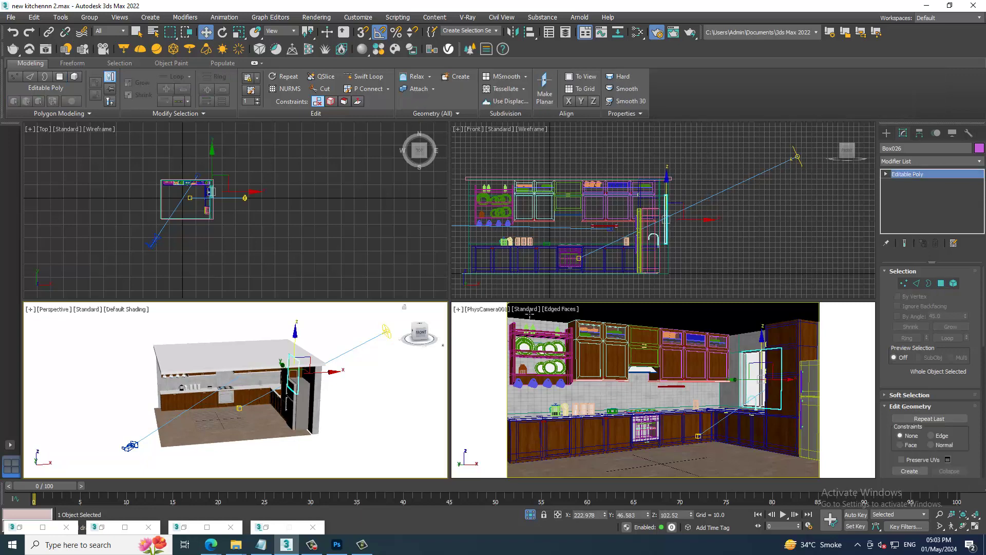
# Run V-Ray Viewport IPR in the PhysCamera001 view, then select VRaySun001
pyautogui.rightClick(536, 317)
pyautogui.click(531, 312)
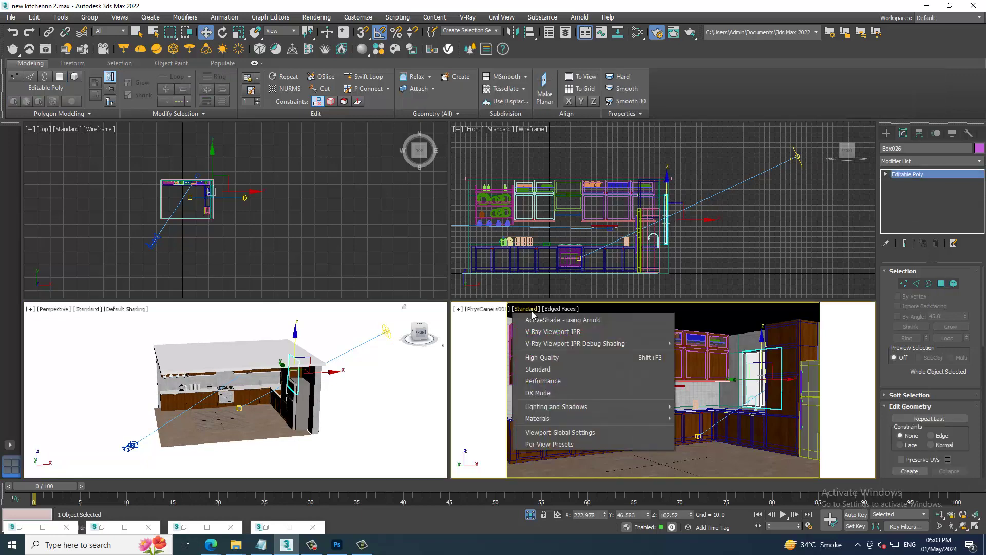
pyautogui.click(573, 331)
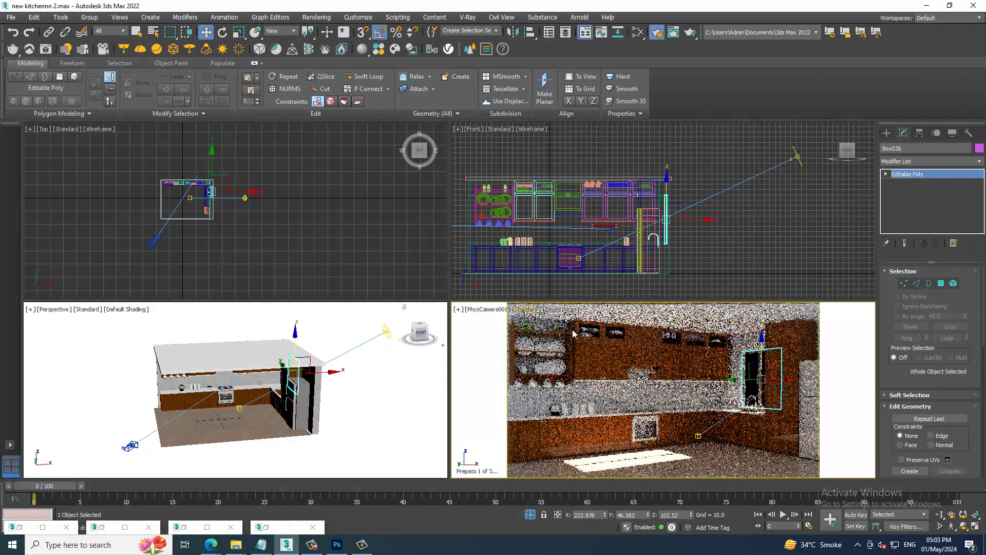
pyautogui.click(389, 333)
pyautogui.moveTo(388, 333)
pyautogui.keyDown('alt'); pyautogui.mouseDown(button='middle')
pyautogui.moveTo(364, 414)
pyautogui.moveTo(245, 393)
pyautogui.mouseUp(button='middle'); pyautogui.keyUp('alt')
pyautogui.scroll(3, 246, 393)
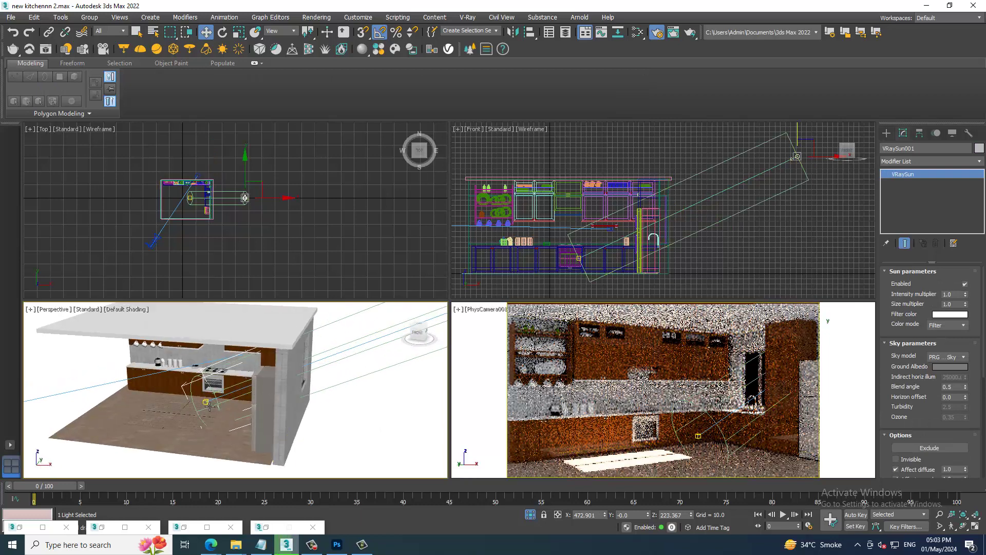
# Nudge the window light along the Y axis into place at the window
pyautogui.click(329, 349)
pyautogui.keyDown('alt'); pyautogui.moveTo(329, 350); pyautogui.dragTo(288, 405, button='middle'); pyautogui.keyUp('alt')
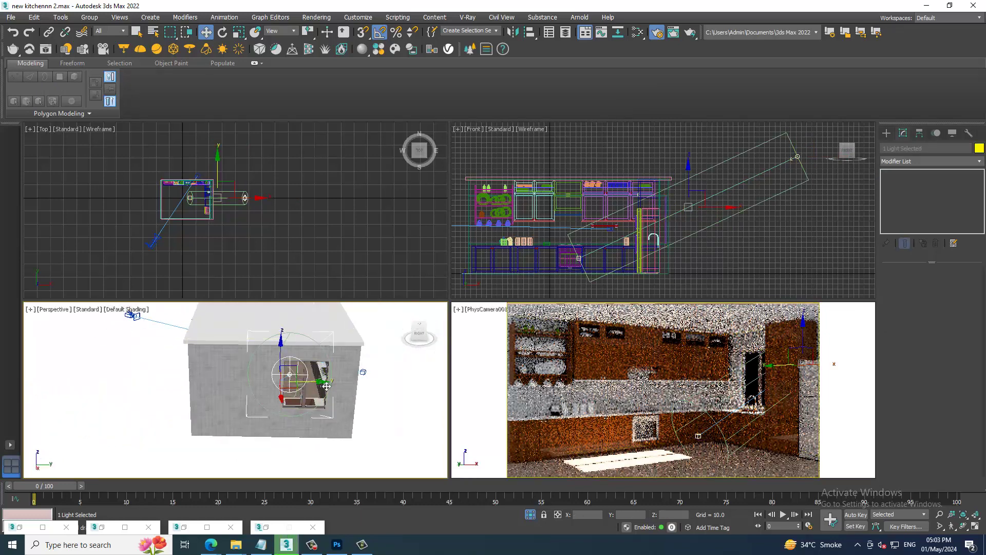
pyautogui.moveTo(326, 385); pyautogui.dragTo(334, 389)
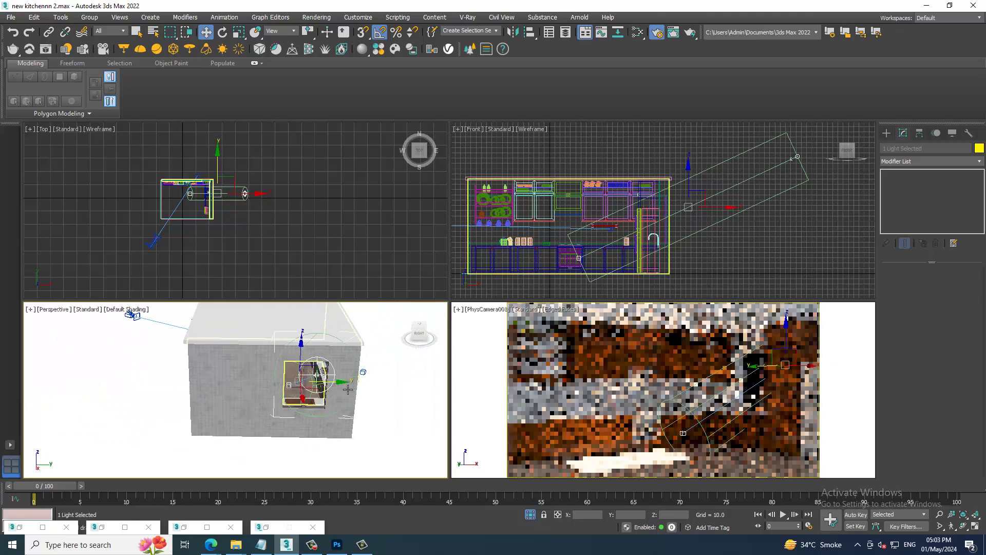
pyautogui.keyDown('alt'); pyautogui.moveTo(334, 389); pyautogui.dragTo(334, 411, button='middle'); pyautogui.keyUp('alt')
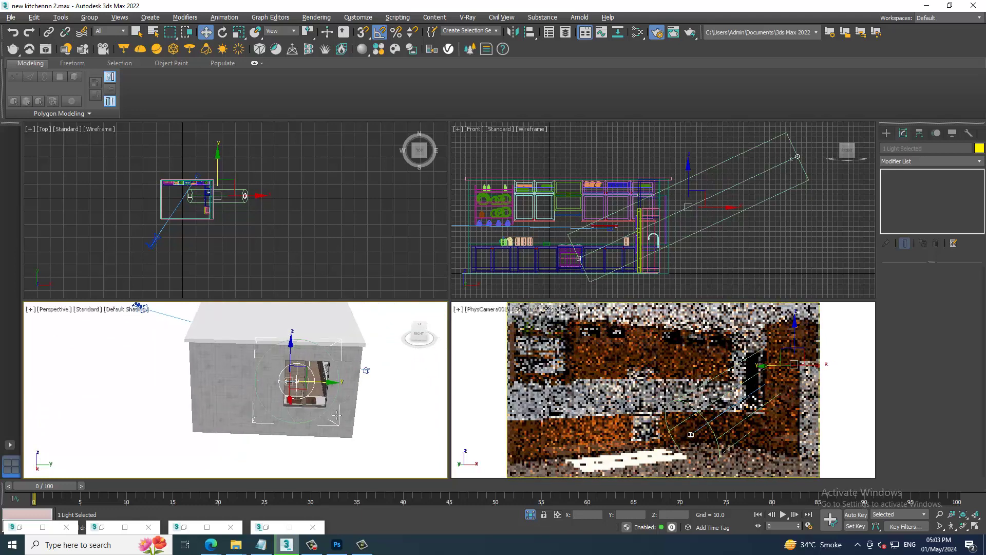
pyautogui.moveTo(334, 411); pyautogui.dragTo(339, 409)
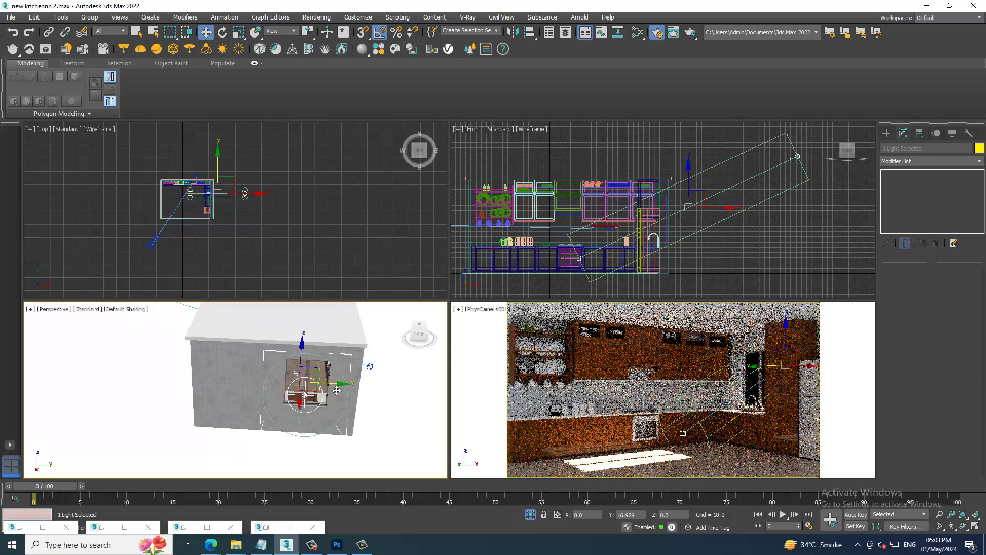
pyautogui.moveTo(339, 410)
pyautogui.keyDown('alt'); pyautogui.mouseDown(button='middle')
pyautogui.moveTo(418, 397)
pyautogui.moveTo(386, 403)
pyautogui.moveTo(346, 379)
pyautogui.mouseUp(button='middle'); pyautogui.keyUp('alt')
pyautogui.click(346, 379)
# Set VRaySun001's filter colour to pale warm tan 207,194,171
pyautogui.click(380, 354)
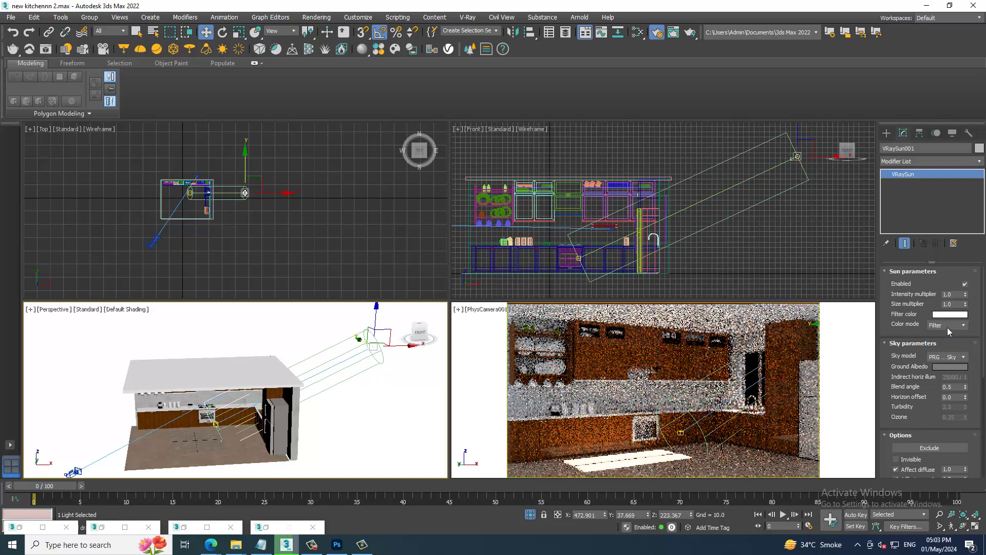
pyautogui.click(950, 314)
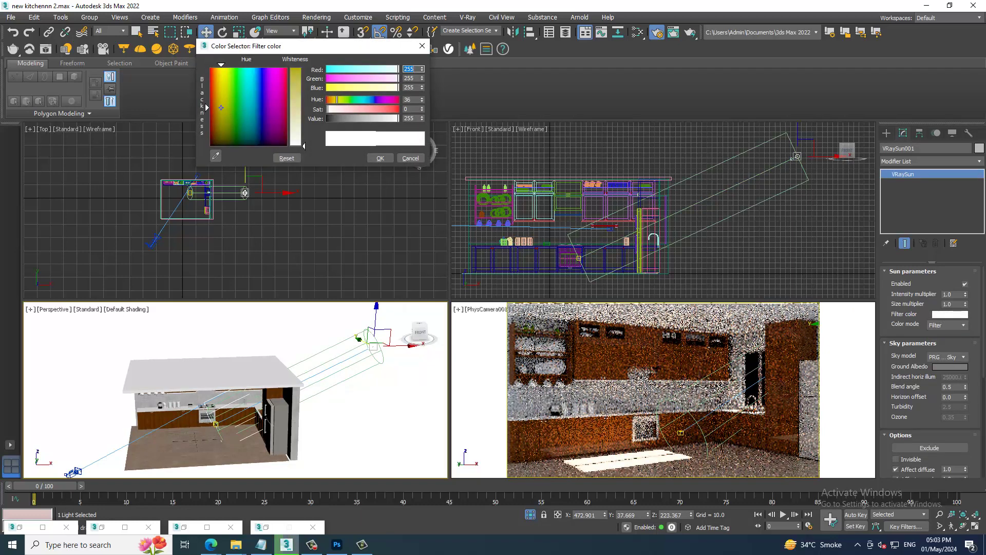
pyautogui.click(218, 118)
pyautogui.click(219, 112)
pyautogui.moveTo(295, 131); pyautogui.dragTo(301, 123)
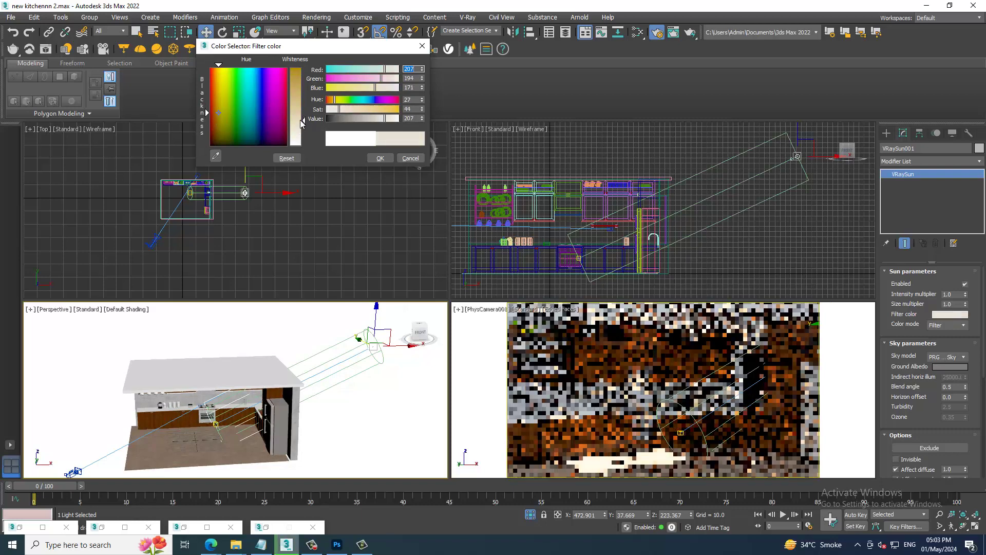
pyautogui.click(380, 159)
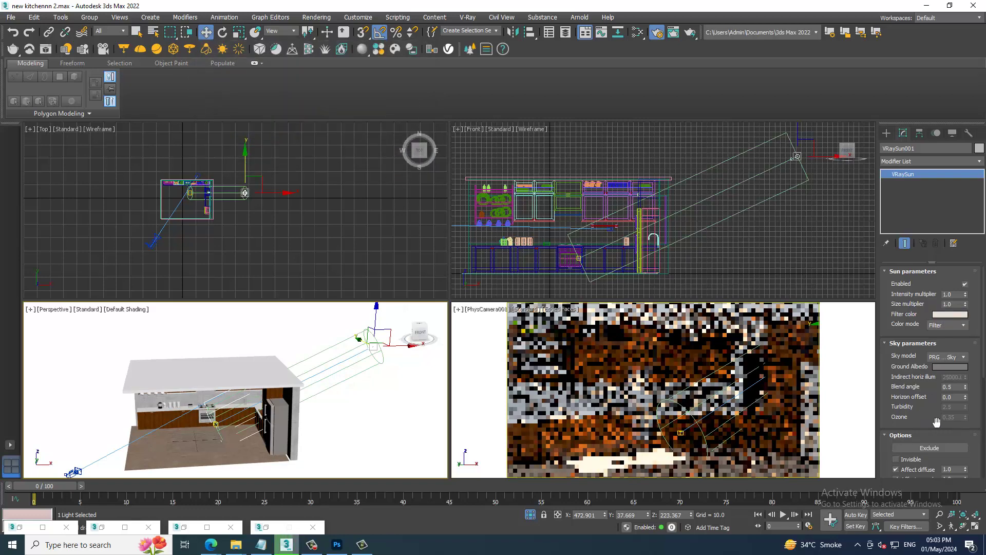
# Raise the sun's Photon emit radius to 112 in its Sampling settings
pyautogui.scroll(-2, 936, 422)
pyautogui.scroll(-1, 941, 429)
pyautogui.scroll(-1, 946, 442)
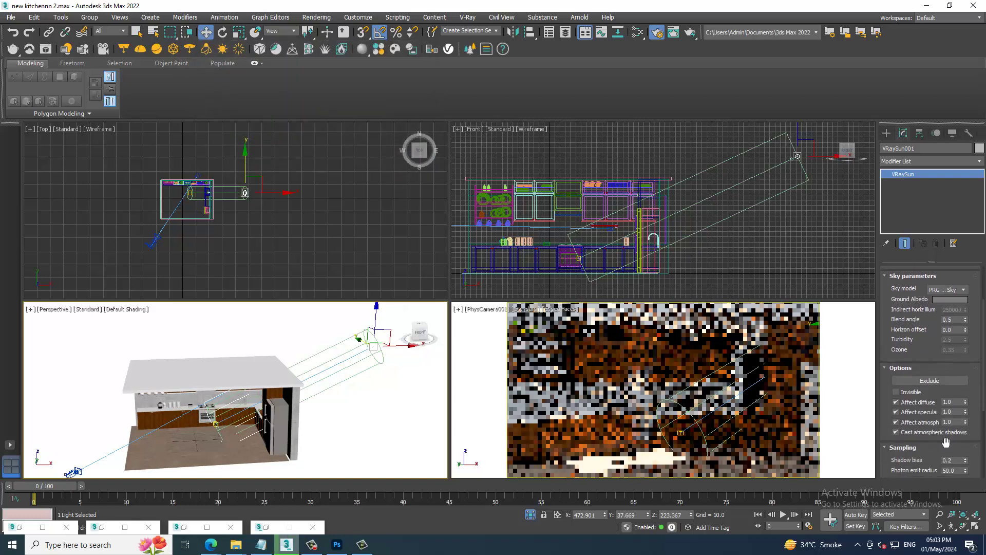
pyautogui.moveTo(965, 471); pyautogui.dragTo(954, 410)
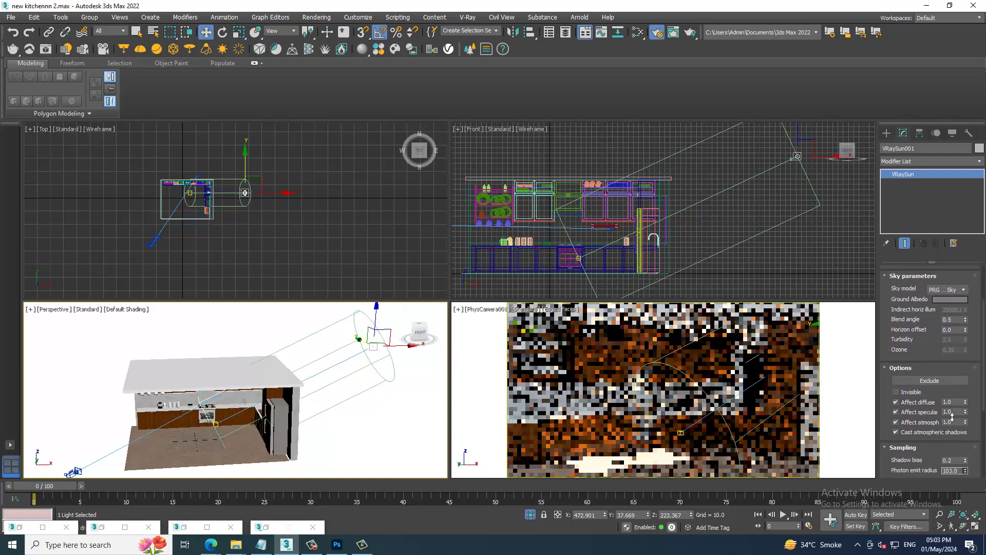
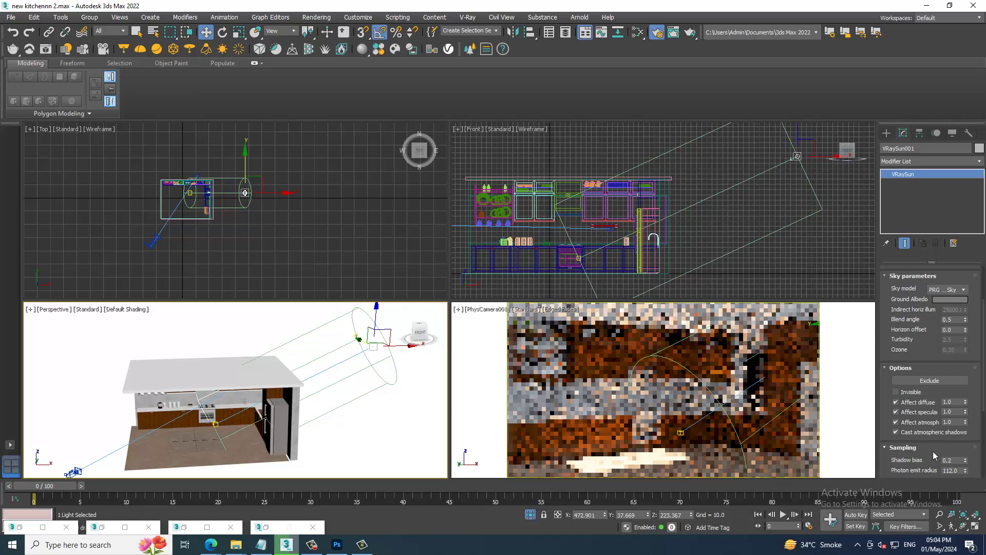
# Scroll through the VRaySun parameter rollouts to review the sun settings
pyautogui.moveTo(936, 462); pyautogui.dragTo(924, 300)
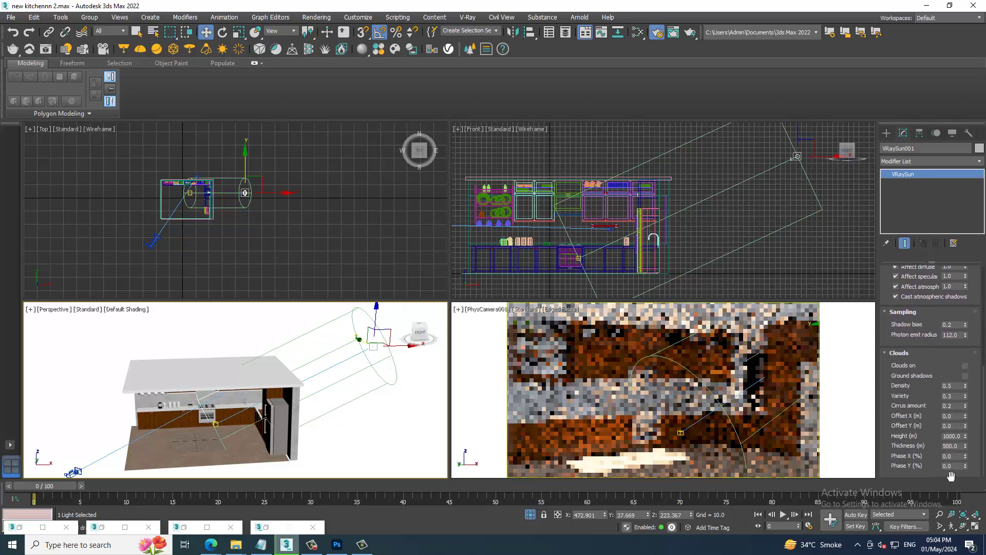
pyautogui.moveTo(887, 299); pyautogui.dragTo(908, 465)
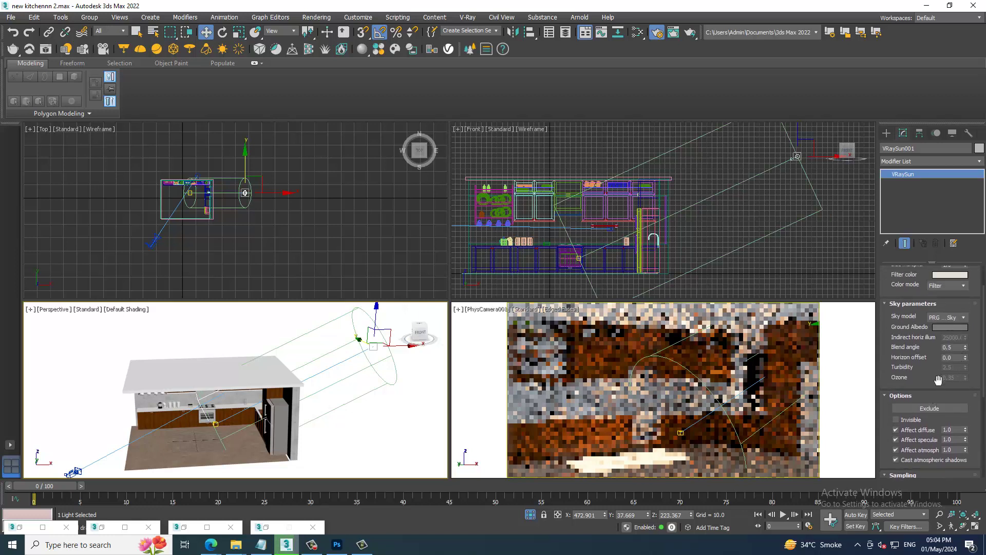
# Render the maximized PhysCamera view of the kitchen, then close the finished render
pyautogui.hotkey('alt', 'w')
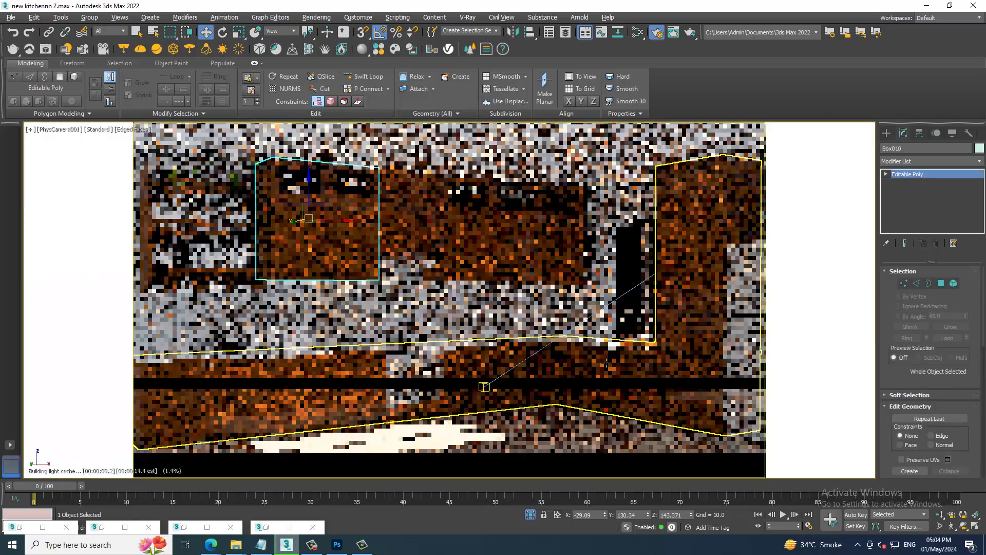
pyautogui.hotkey('shift', 'q')
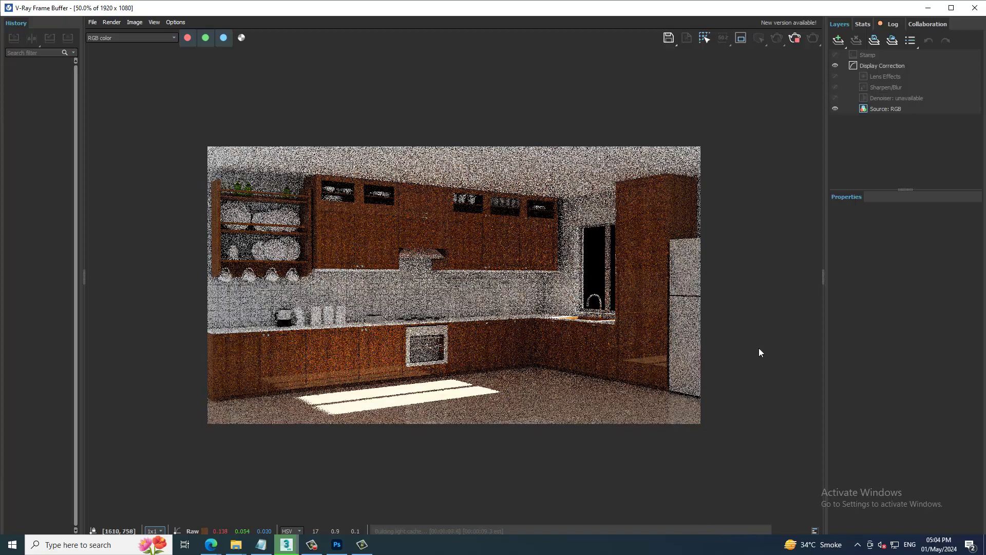
pyautogui.click(976, 8)
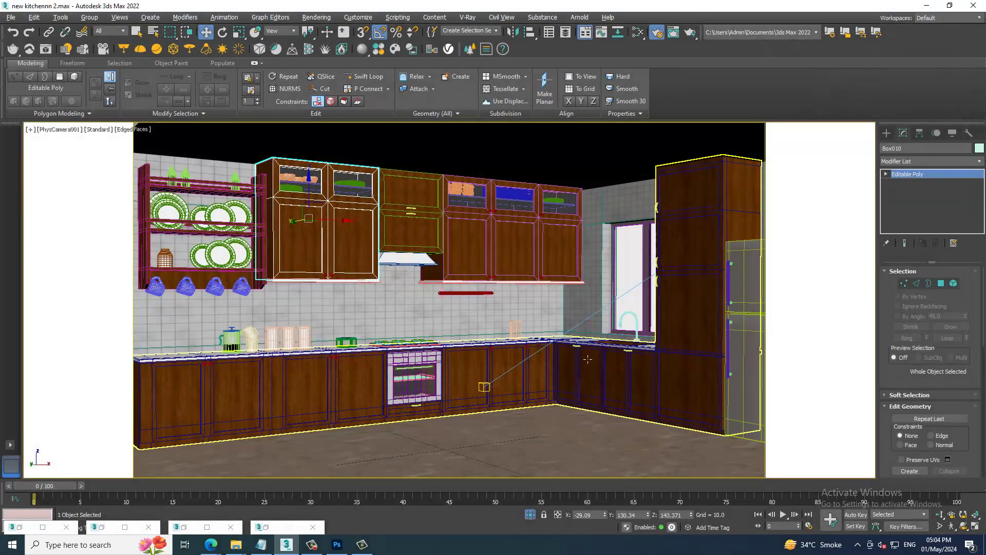
# Restore four viewports, run V-Ray Viewport IPR in the camera view, and select VRaySun
pyautogui.hotkey('alt', 'w')
pyautogui.click(529, 309)
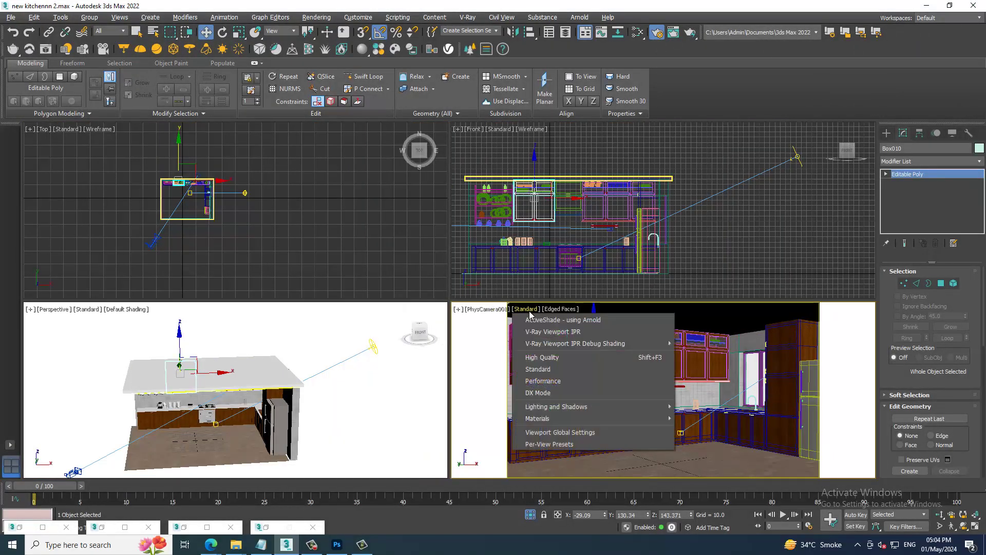
pyautogui.click(563, 339)
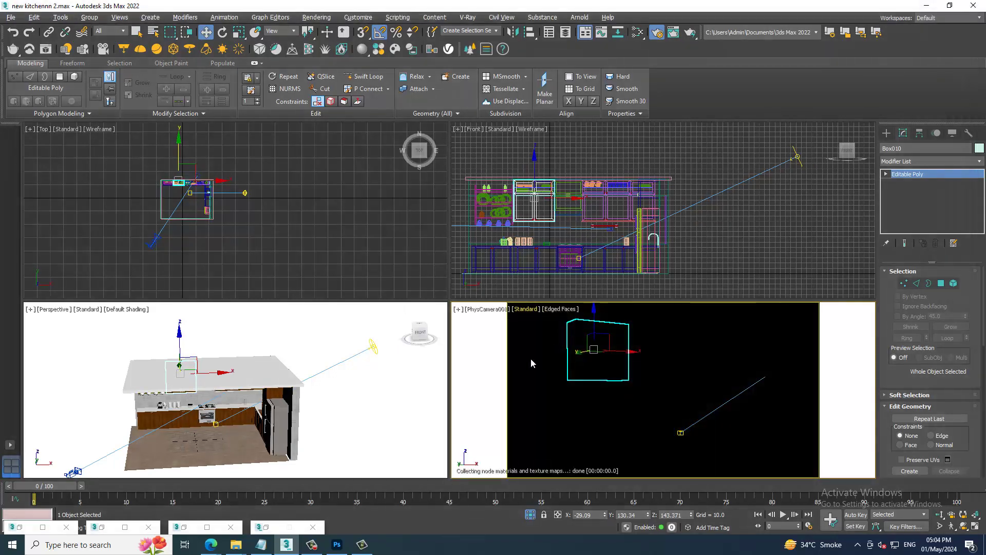
pyautogui.click(379, 352)
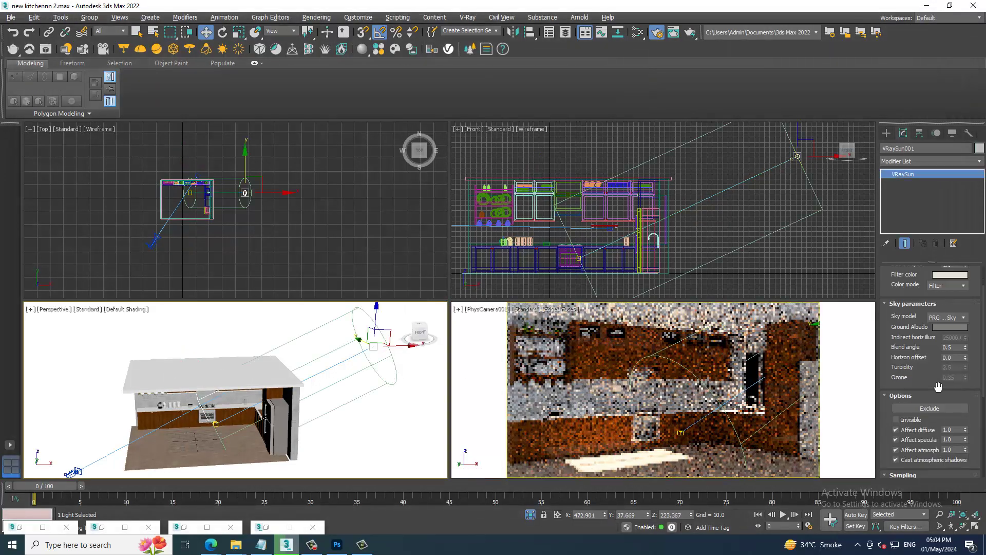
# Set the VRaySun intensity multiplier to 0.2
pyautogui.scroll(-1, 938, 386)
pyautogui.scroll(3, 940, 401)
pyautogui.scroll(-1, 950, 463)
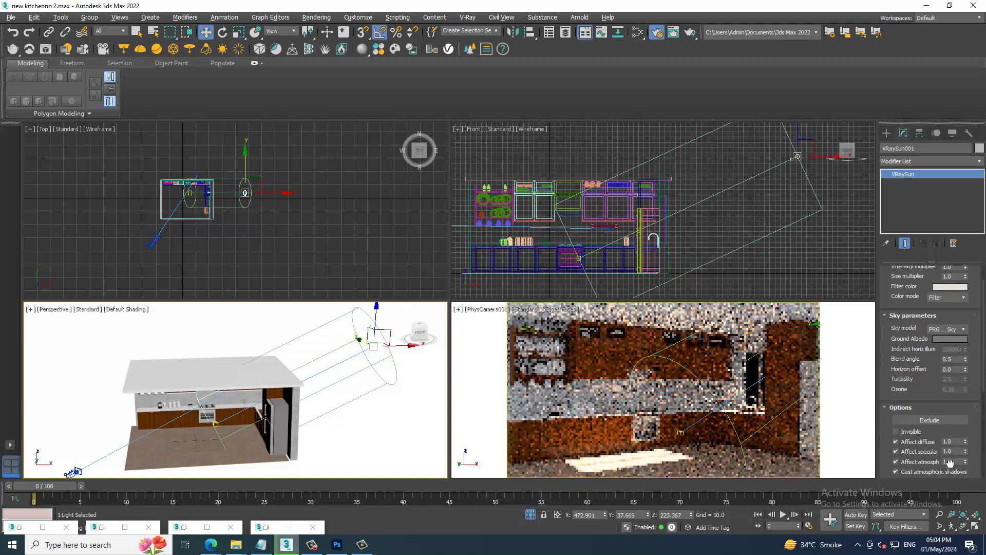
pyautogui.scroll(2, 942, 287)
pyautogui.doubleClick(950, 294)
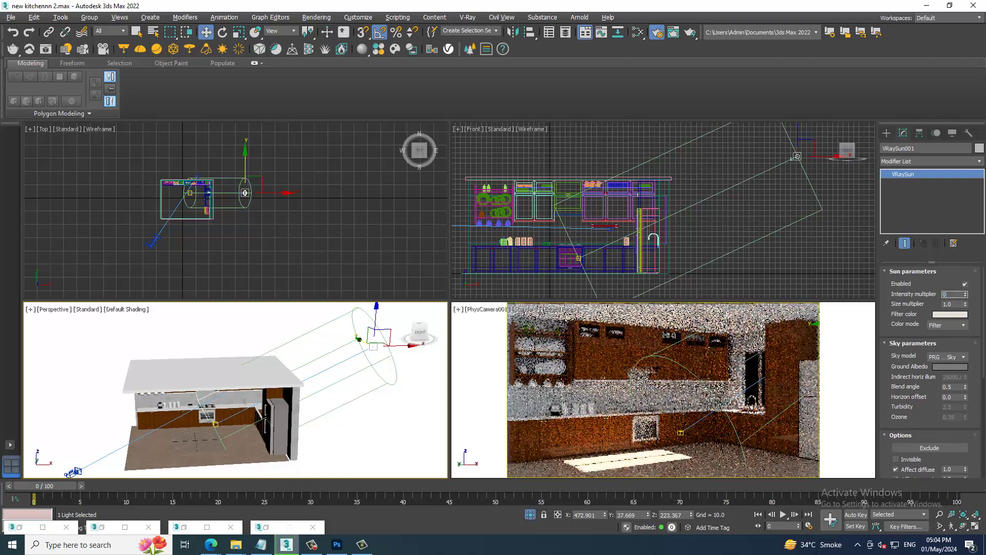
pyautogui.write('0.2')
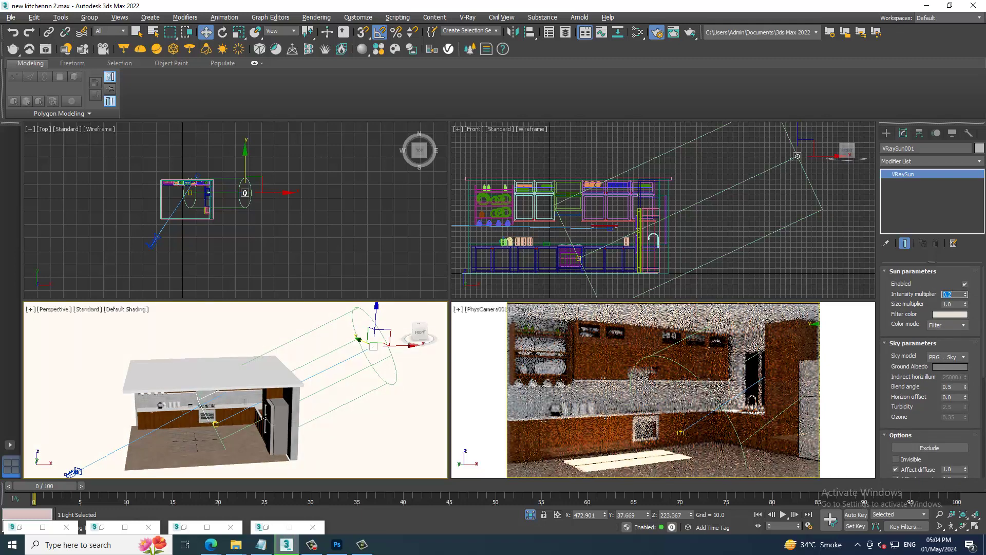
pyautogui.press('Return')
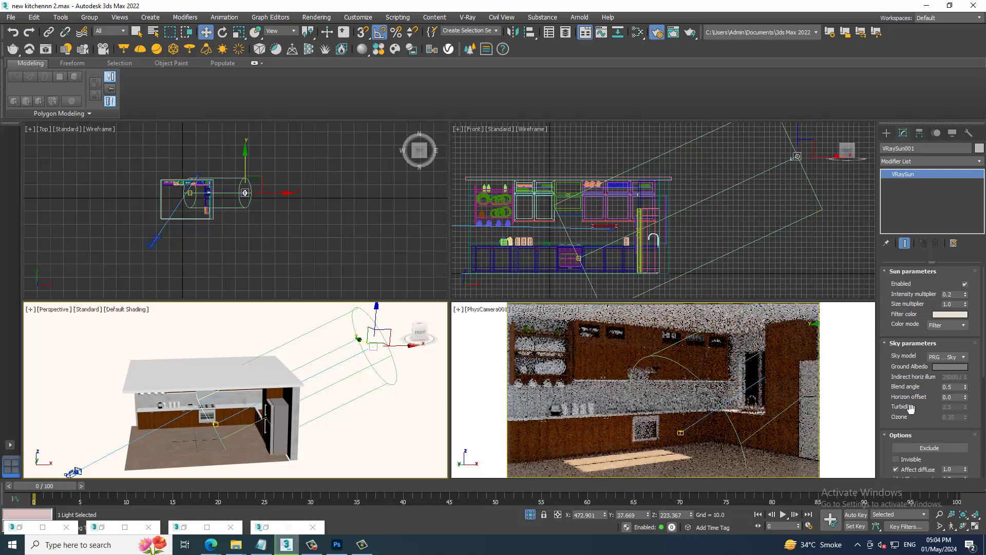
# Browse the Rendering menu commands
pyautogui.click(312, 19)
pyautogui.click(352, 72)
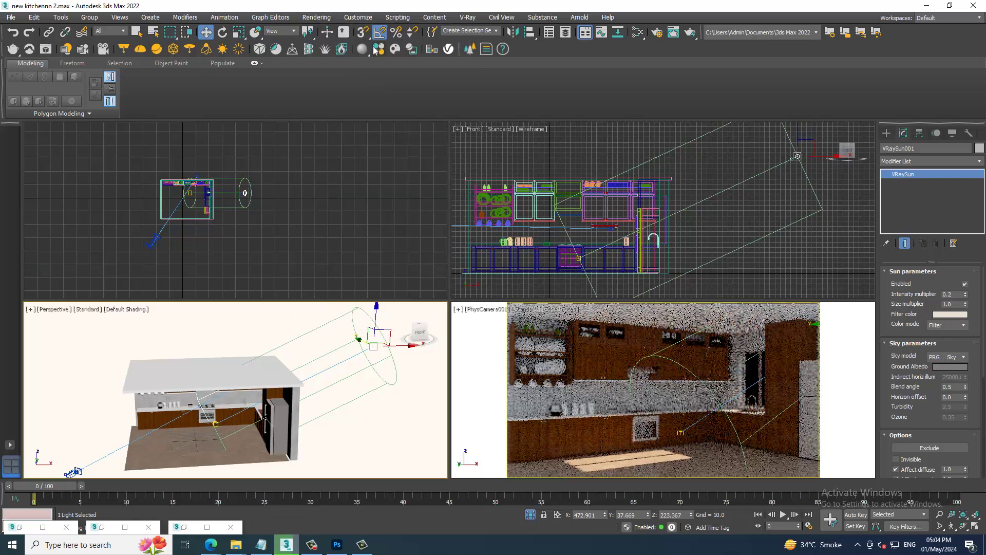
pyautogui.click(316, 17)
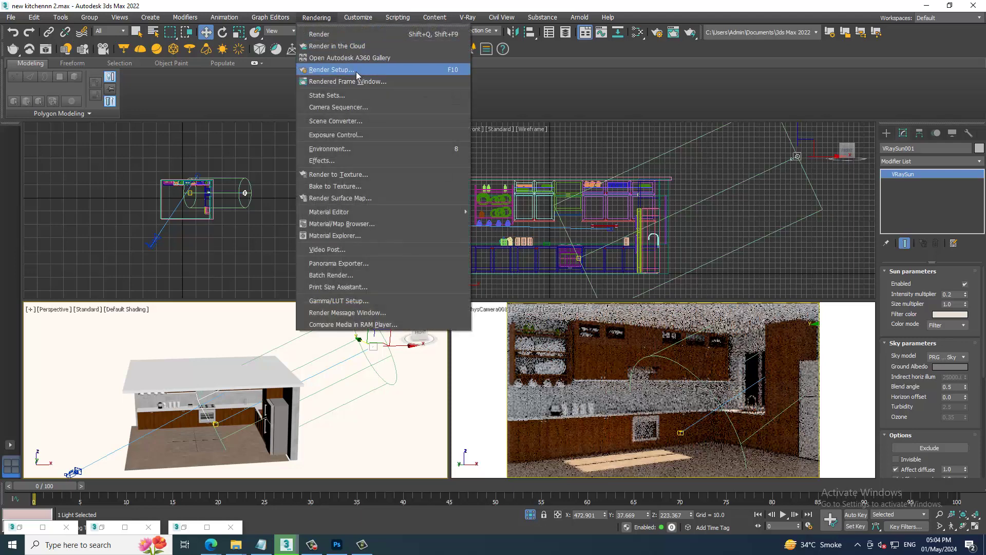
# Turn off the Reflection/refraction environment in Render Setup's V-Ray tab
pyautogui.click(355, 69)
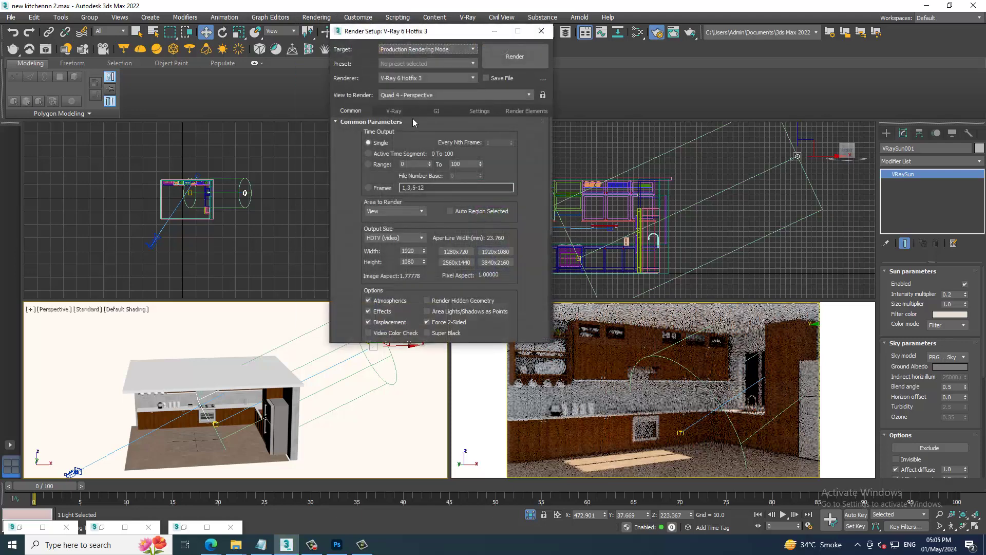
pyautogui.click(393, 111)
pyautogui.click(360, 293)
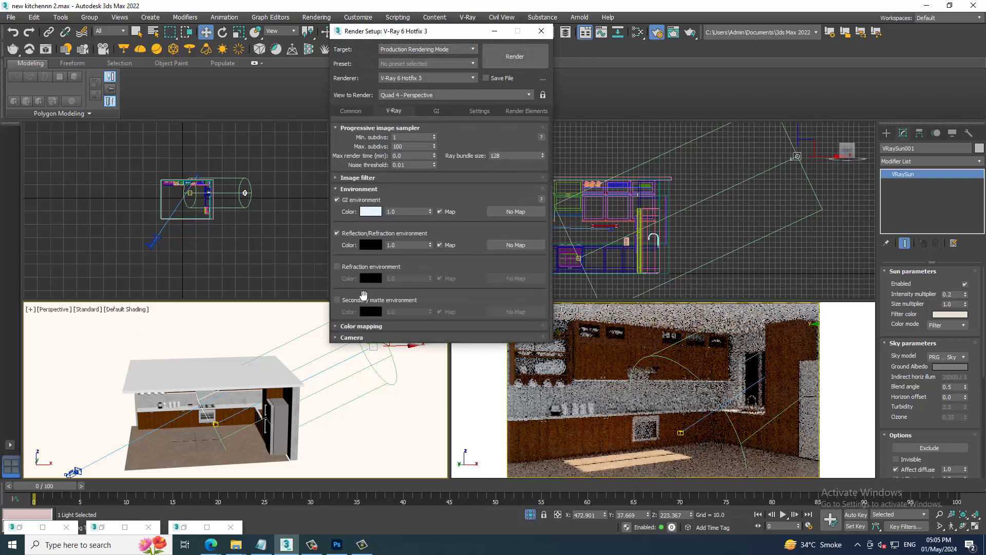
pyautogui.click(337, 233)
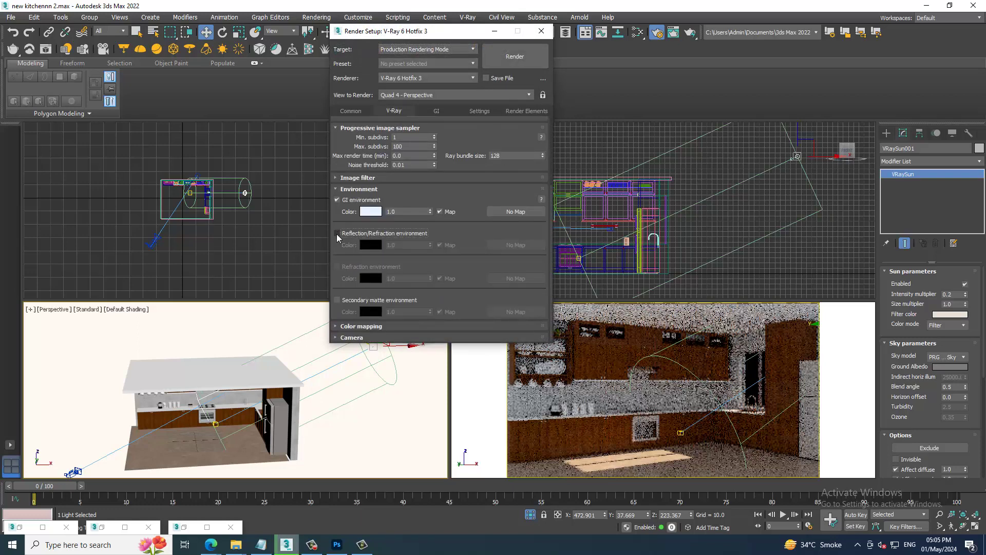
# Select the floor and wall cabinet, then set colour mapping type to HSV exponential
pyautogui.click(652, 351)
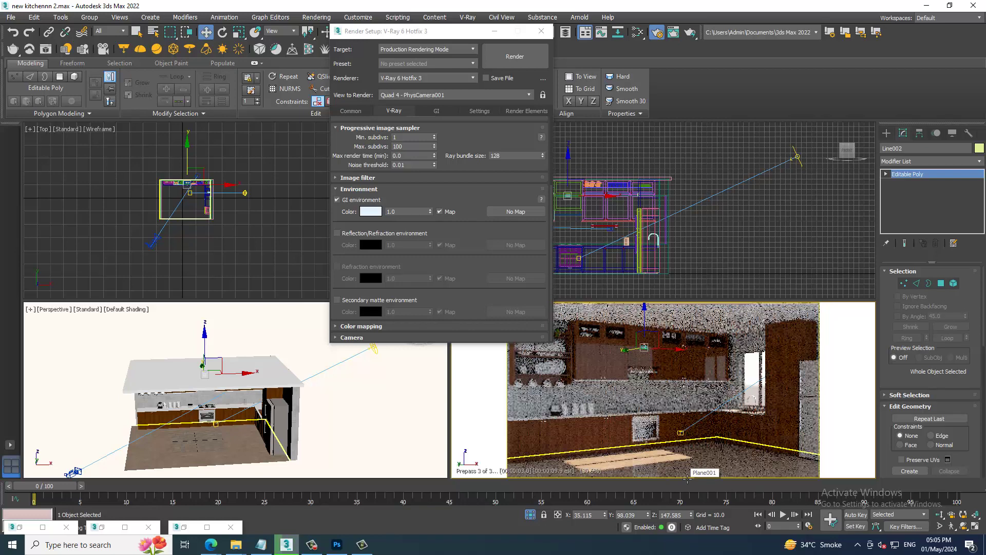
pyautogui.click(688, 380)
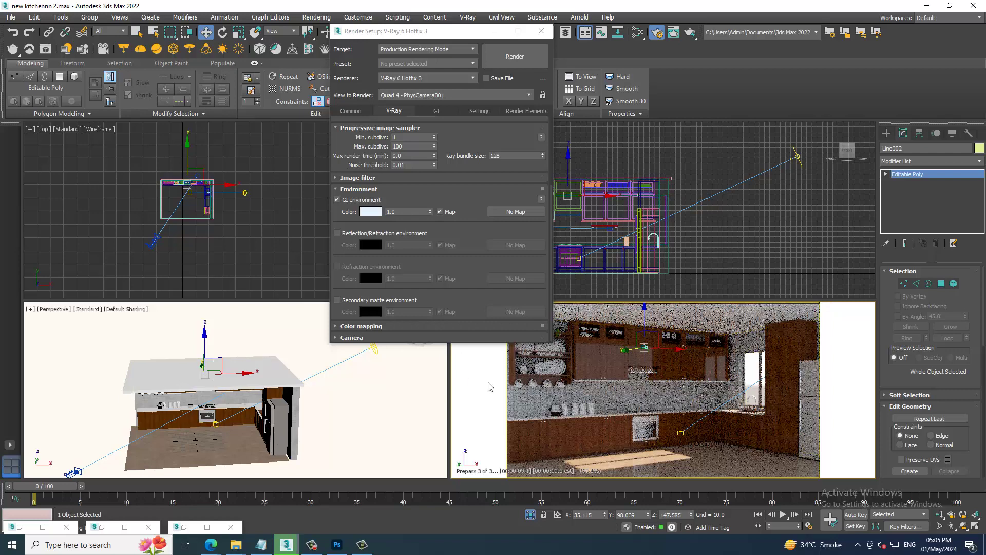
pyautogui.click(380, 326)
pyautogui.click(406, 304)
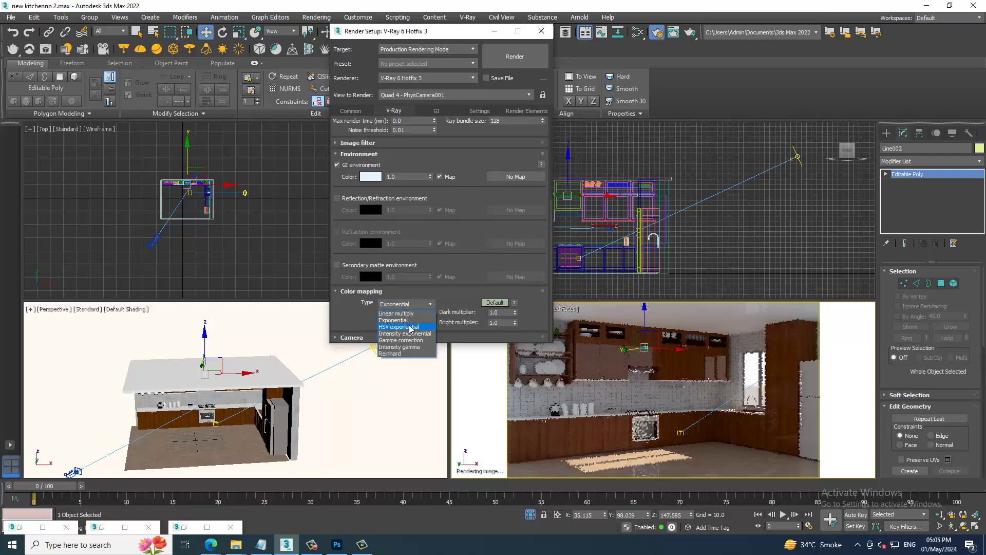
pyautogui.click(411, 328)
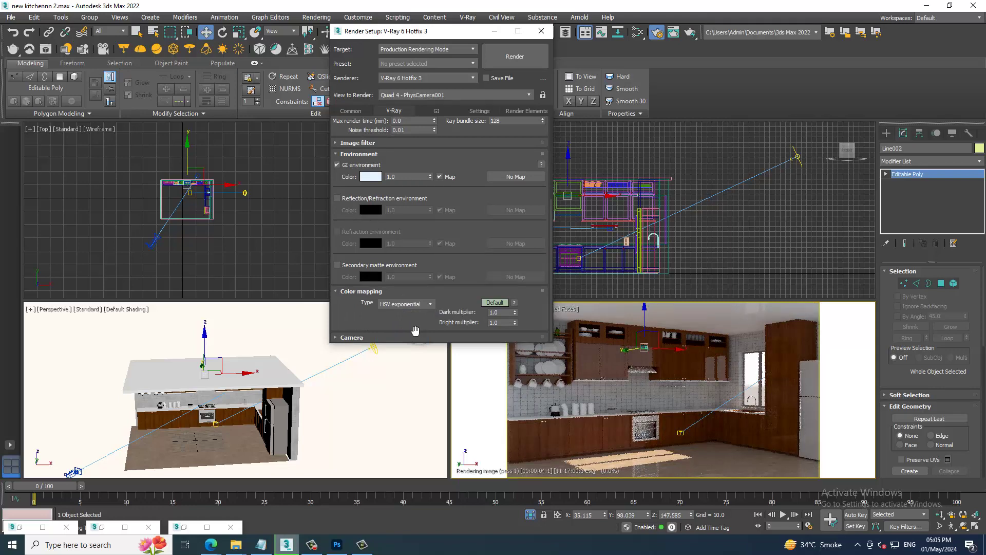
# Open the wood material in the Slate Material Editor and darken its reflection colour to 8
pyautogui.press('m')
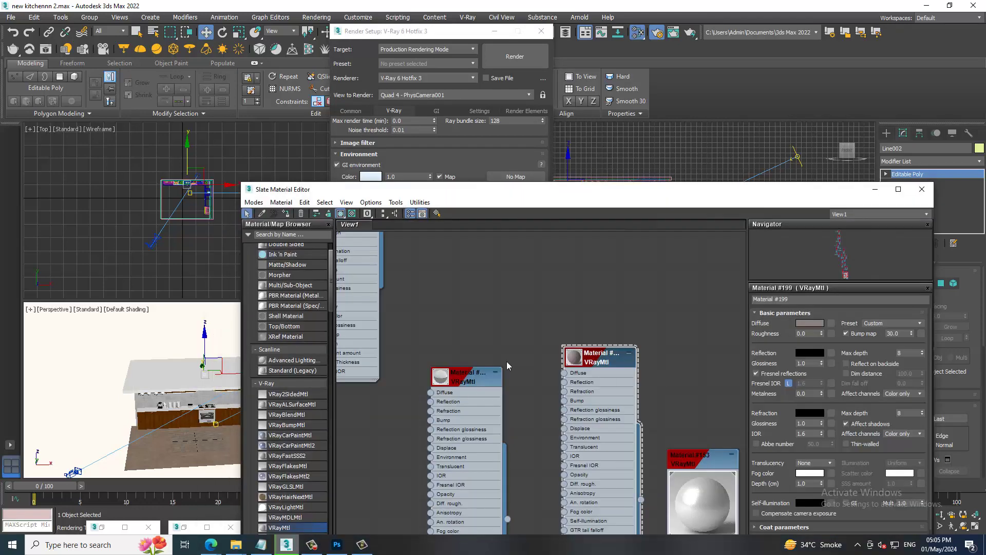
pyautogui.scroll(2, 507, 362)
pyautogui.scroll(-5, 538, 381)
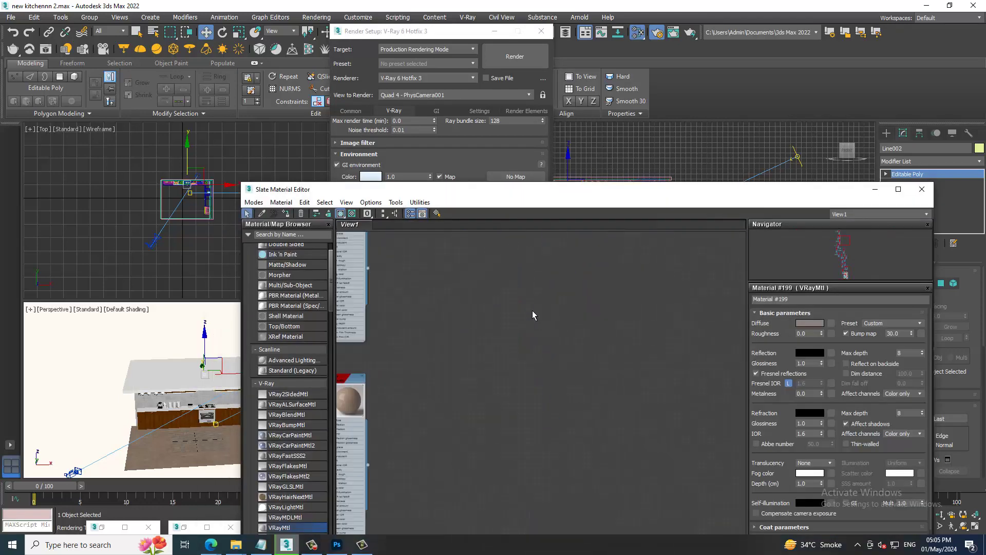
pyautogui.scroll(3, 565, 401)
pyautogui.scroll(2, 529, 347)
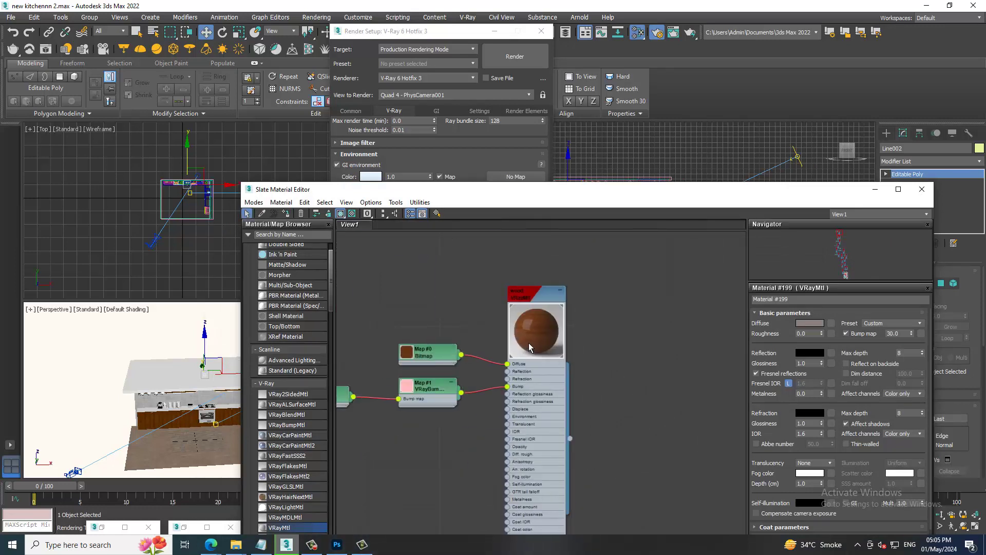
pyautogui.doubleClick(544, 299)
pyautogui.click(811, 353)
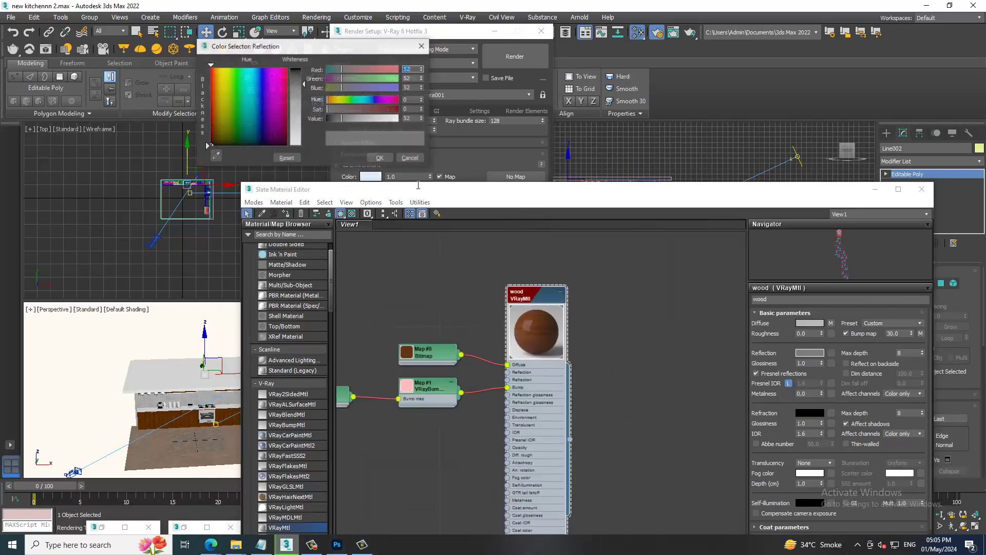
pyautogui.moveTo(304, 72); pyautogui.dragTo(309, 71)
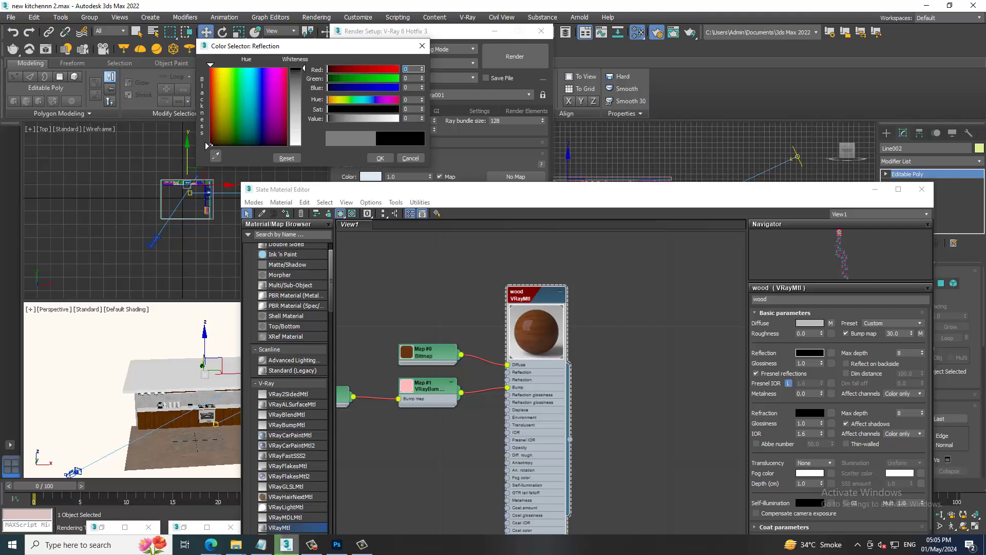
pyautogui.click(382, 158)
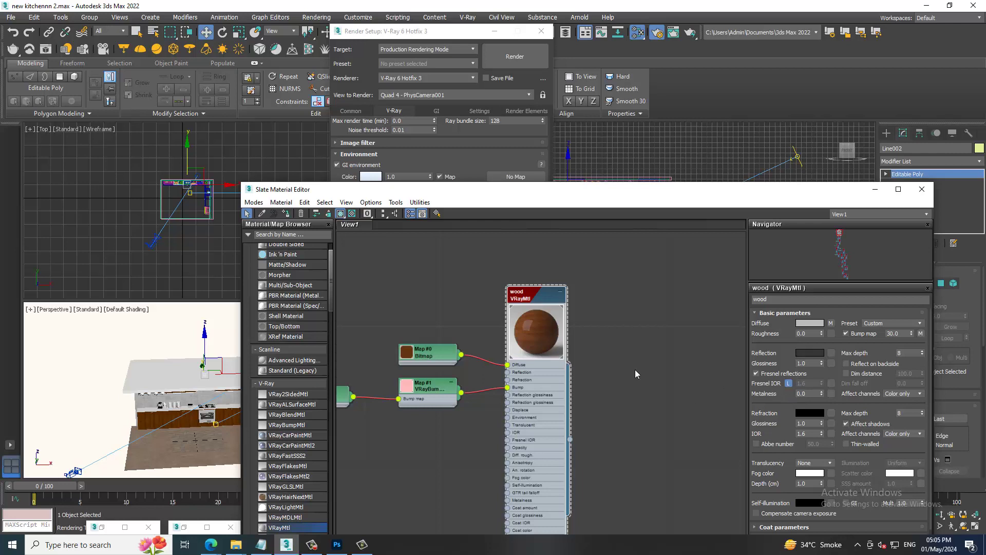
# Readjust the wood reflection colour to dark grey 22, 22, 22
pyautogui.click(810, 353)
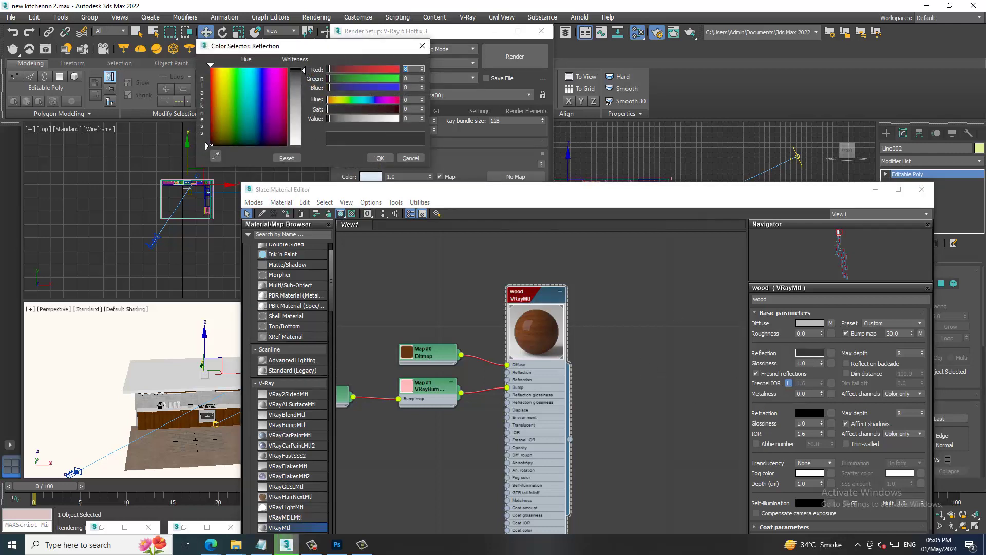
pyautogui.moveTo(303, 70); pyautogui.dragTo(309, 143)
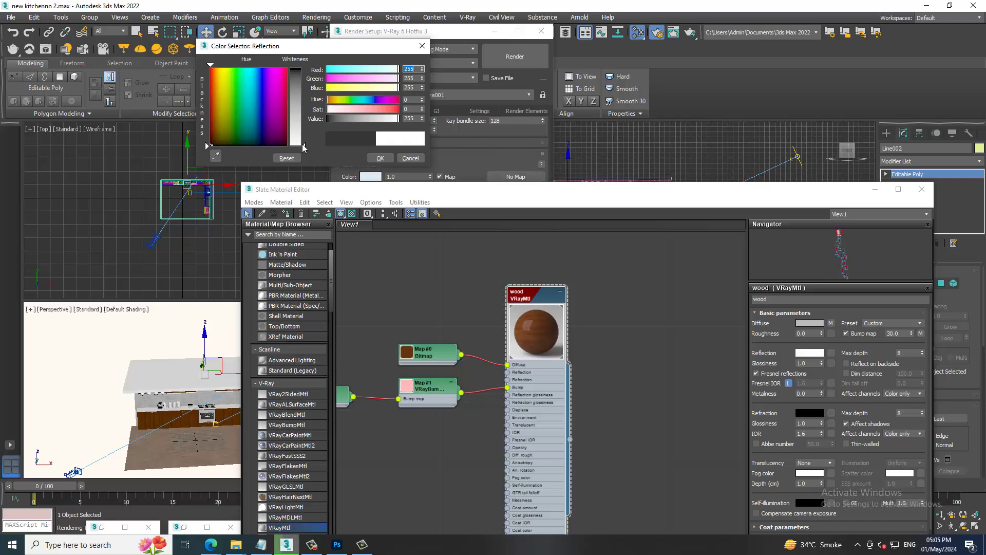
pyautogui.moveTo(304, 148); pyautogui.dragTo(303, 75)
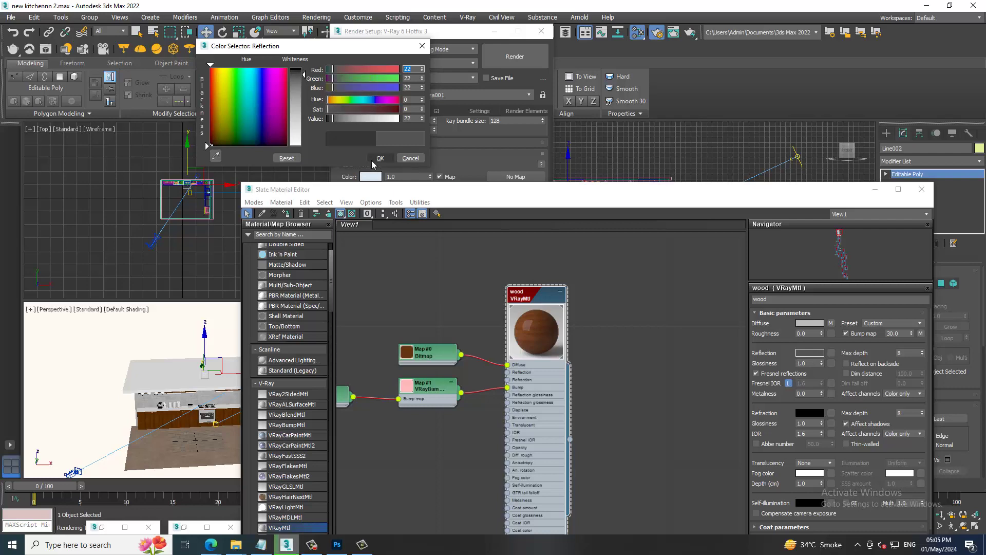
pyautogui.click(380, 158)
# Minimize the material editor, select the wall cabinet and sphere, and move Render Setup aside
pyautogui.click(875, 189)
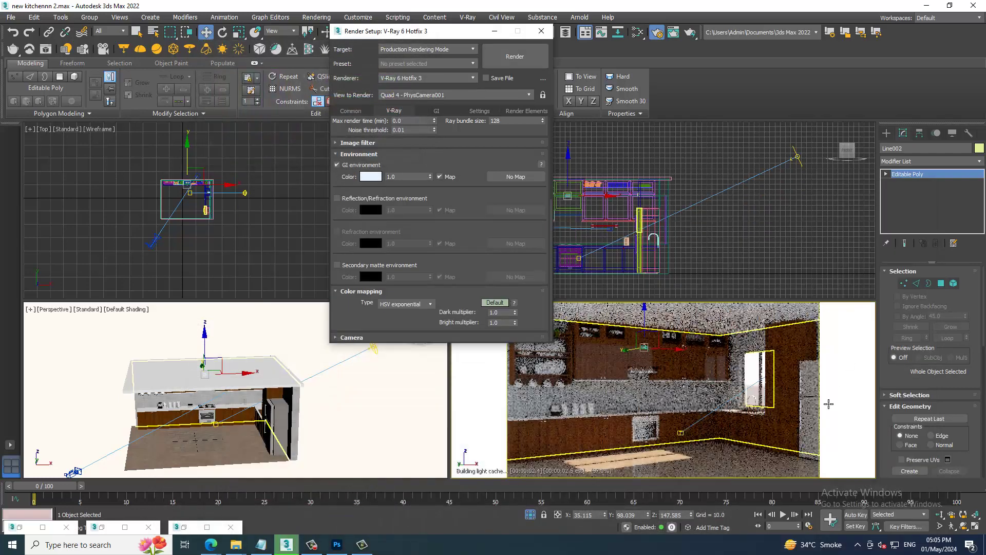
pyautogui.click(691, 360)
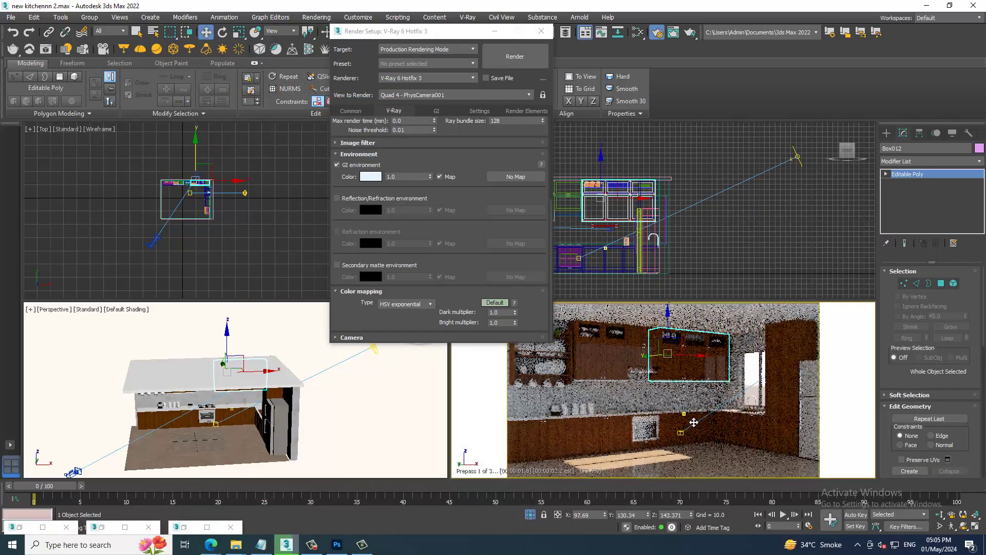
pyautogui.click(684, 414)
pyautogui.moveTo(423, 34); pyautogui.dragTo(279, 25)
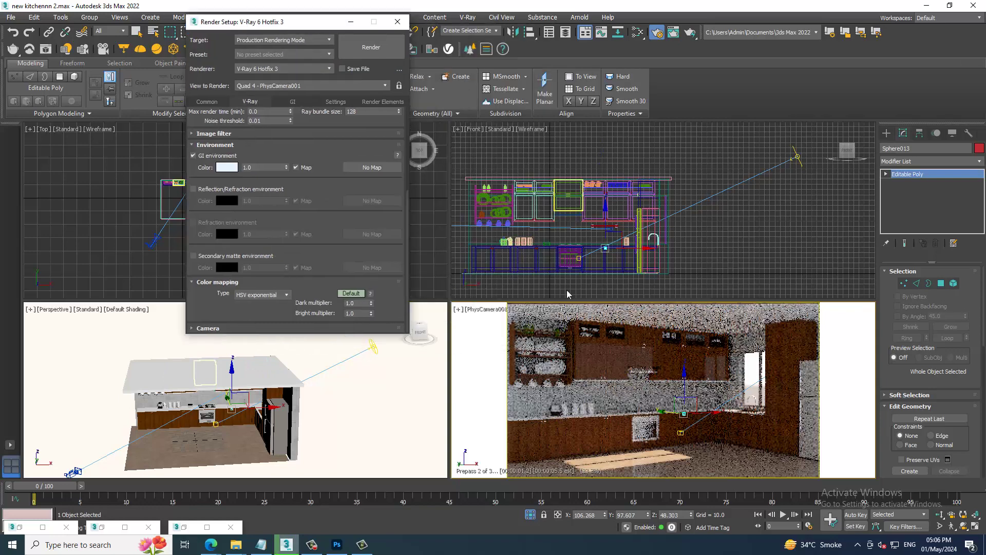
# Switch the camera viewport shading from V-Ray IPR to Standard
pyautogui.click(525, 309)
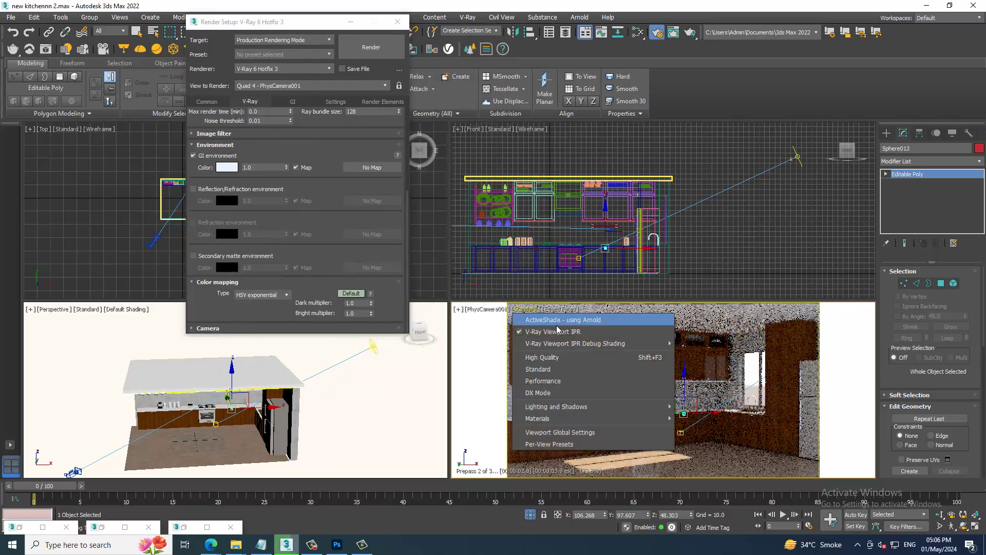
pyautogui.click(526, 309)
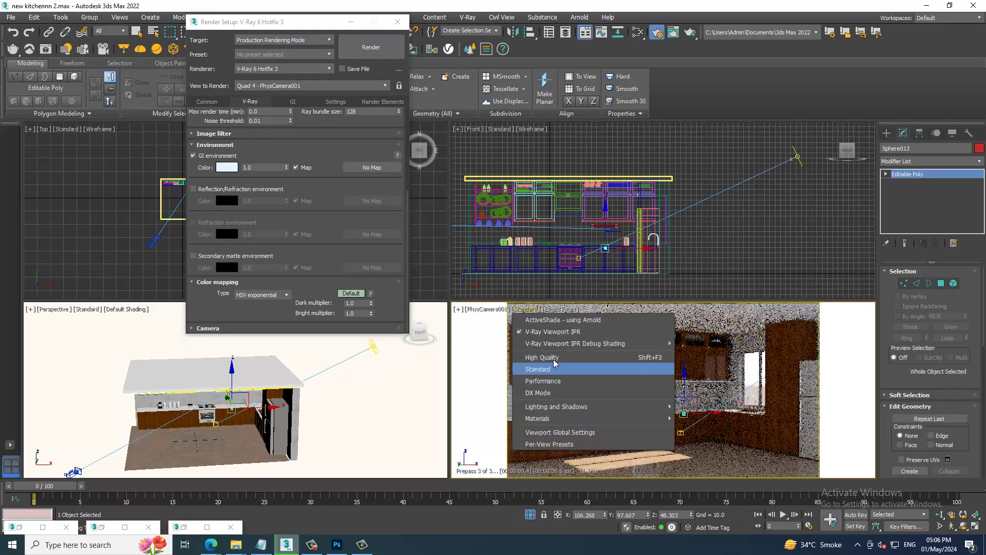
pyautogui.click(550, 369)
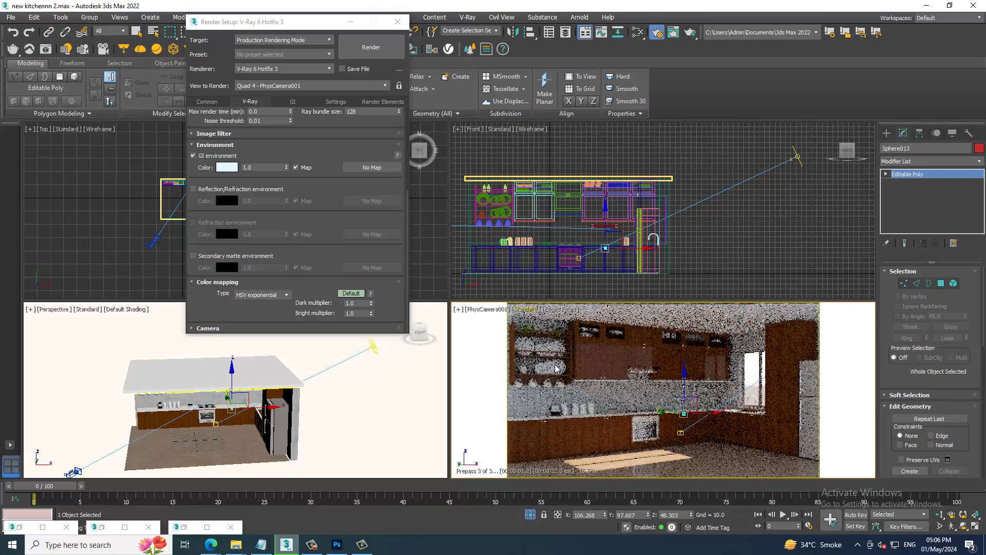
pyautogui.click(525, 309)
pyautogui.click(536, 329)
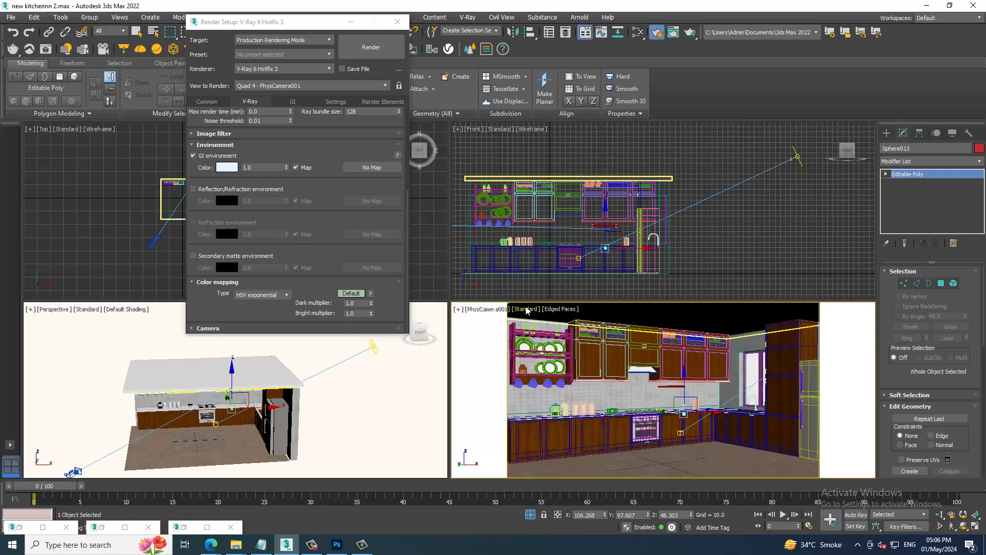
# Re-enable V-Ray IPR in the camera view and set the VRaySun intensity multiplier to 0.7
pyautogui.click(530, 309)
pyautogui.click(549, 333)
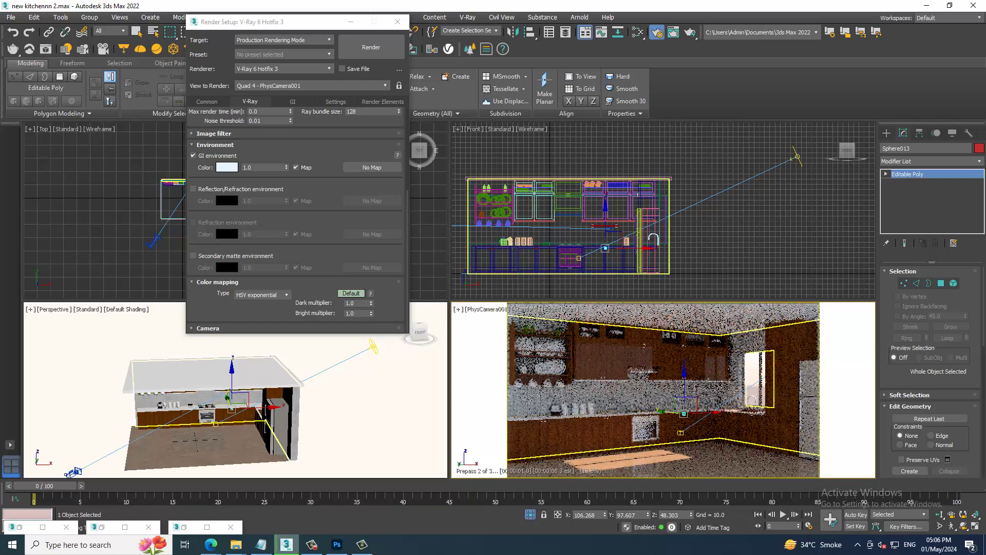
pyautogui.click(378, 354)
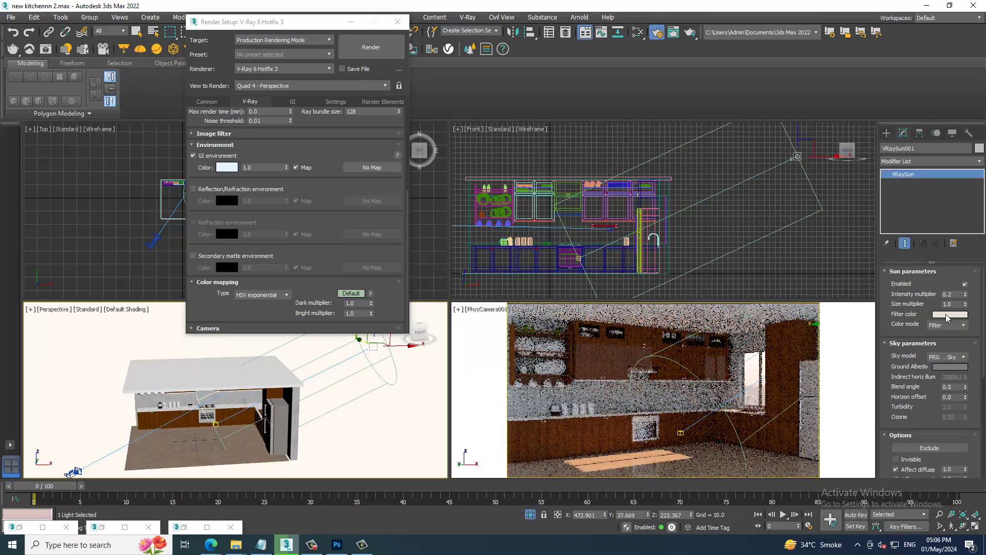
pyautogui.write('0.7')
pyautogui.press('Return')
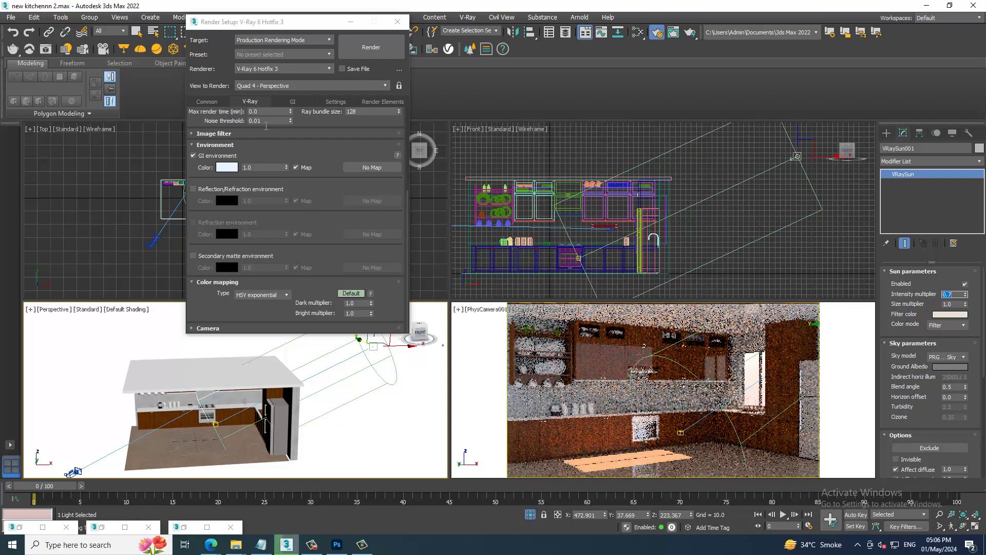
# Expand the Irradiance map rollout in the GI tab and select its subdivs value
pyautogui.click(291, 102)
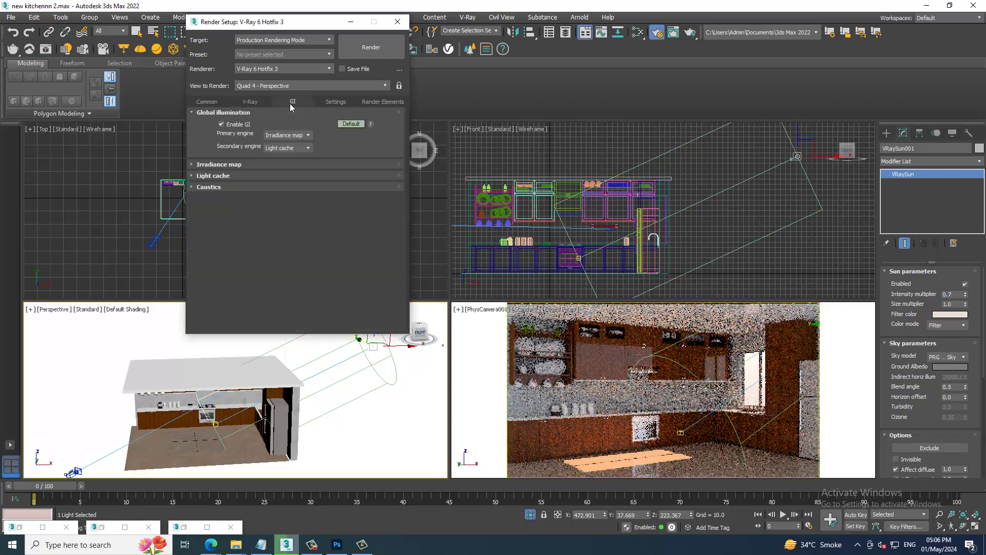
pyautogui.click(236, 164)
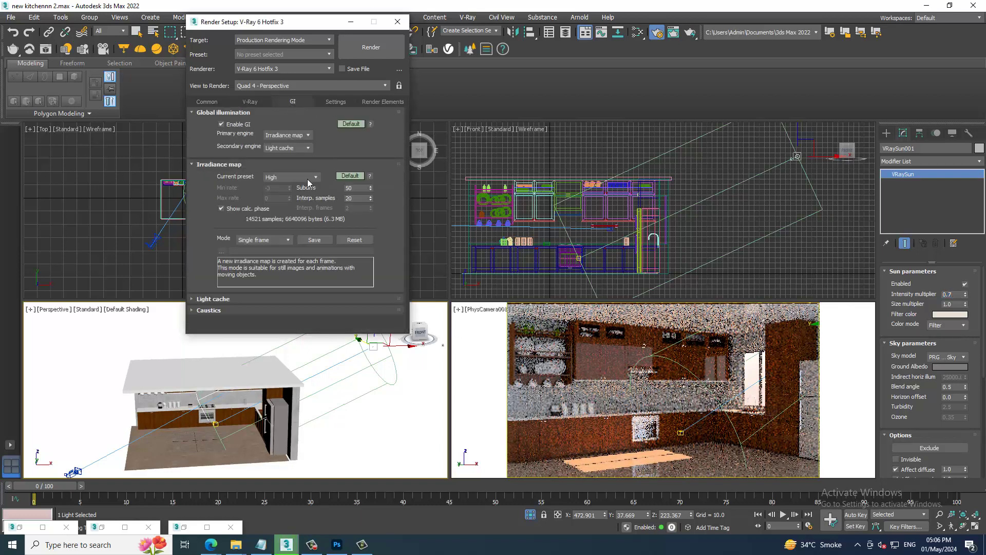
pyautogui.doubleClick(360, 189)
pyautogui.click(252, 101)
# Set the V-Ray image filter to Catmull-Rom
pyautogui.click(285, 152)
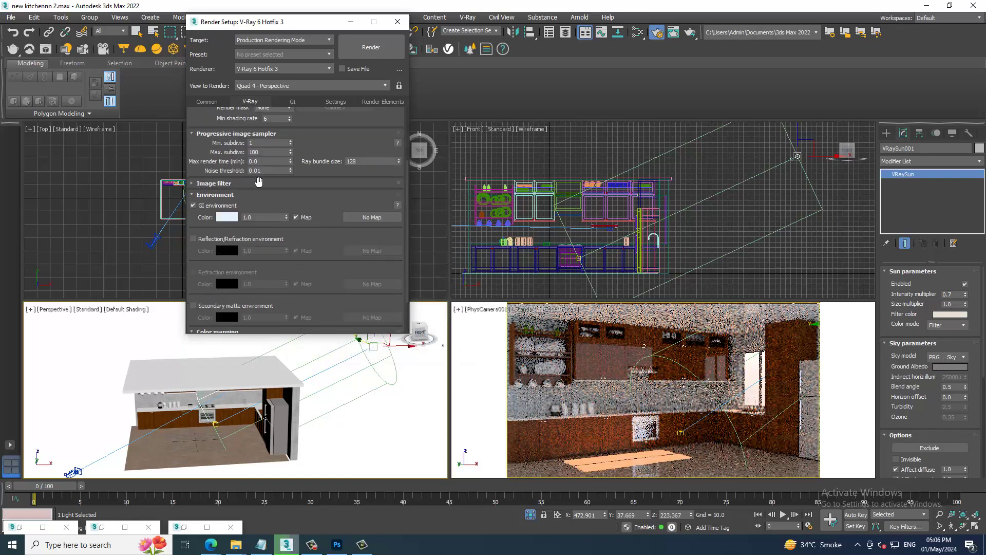
pyautogui.scroll(2, 282, 198)
pyautogui.click(341, 196)
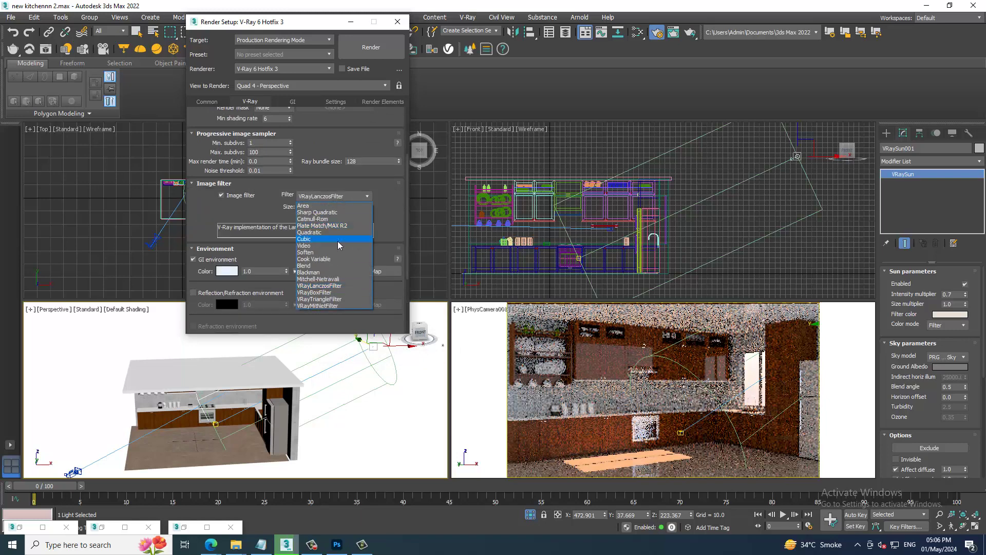
pyautogui.click(322, 219)
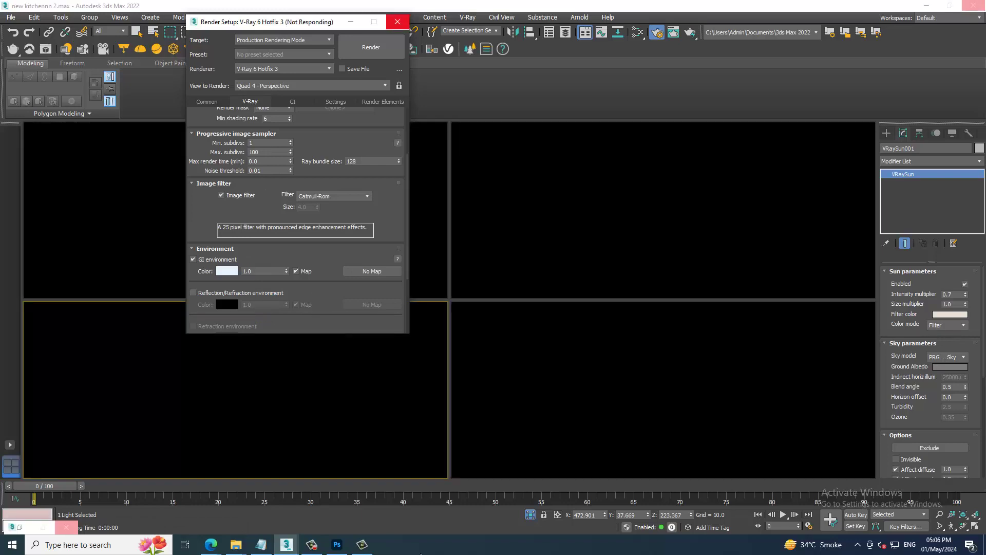
# Set the V-Ray colour mapping type to HSV exponential
pyautogui.click(312, 545)
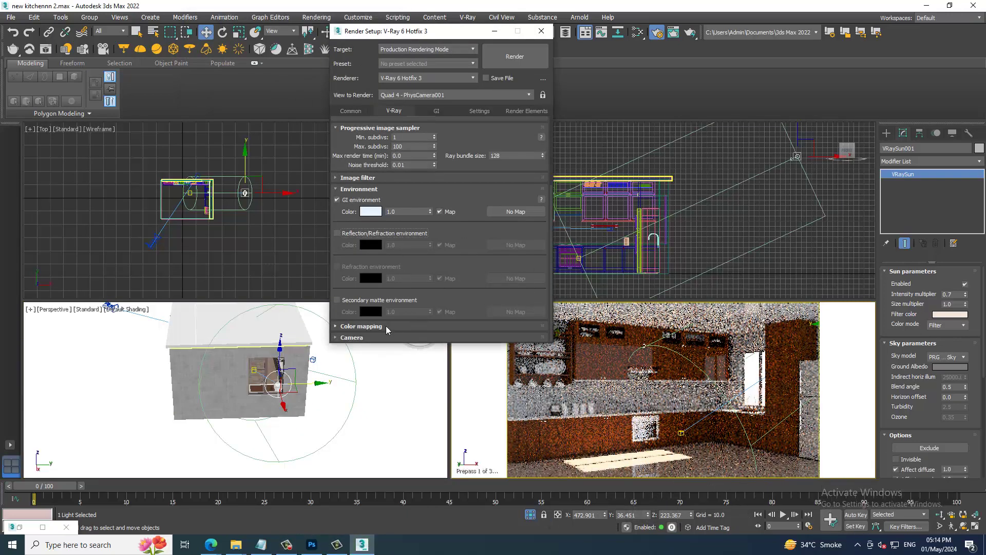
pyautogui.click(386, 326)
pyautogui.click(408, 303)
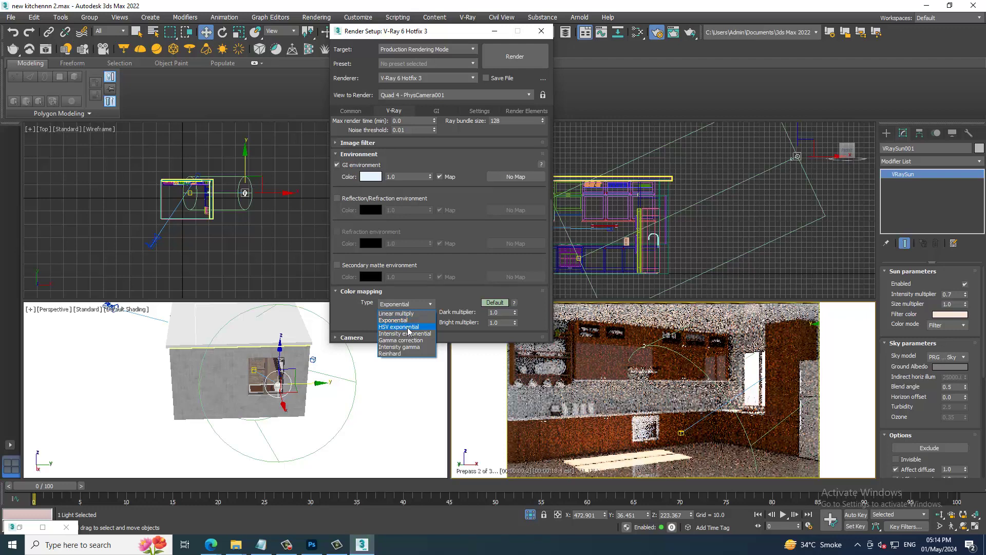
pyautogui.click(409, 327)
# Select Box029 and switch the camera viewport back to Standard shading
pyautogui.click(436, 110)
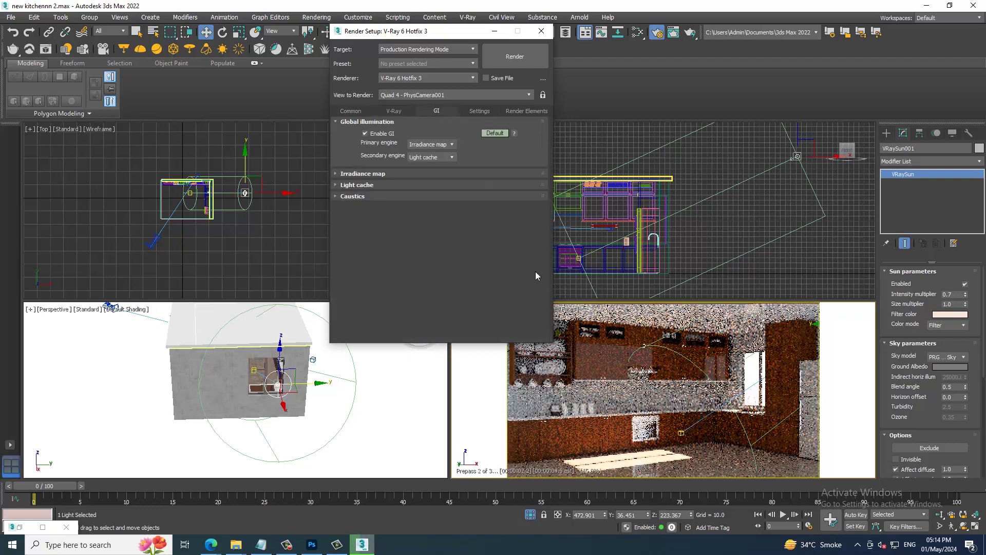
pyautogui.moveTo(452, 30); pyautogui.dragTo(311, 40)
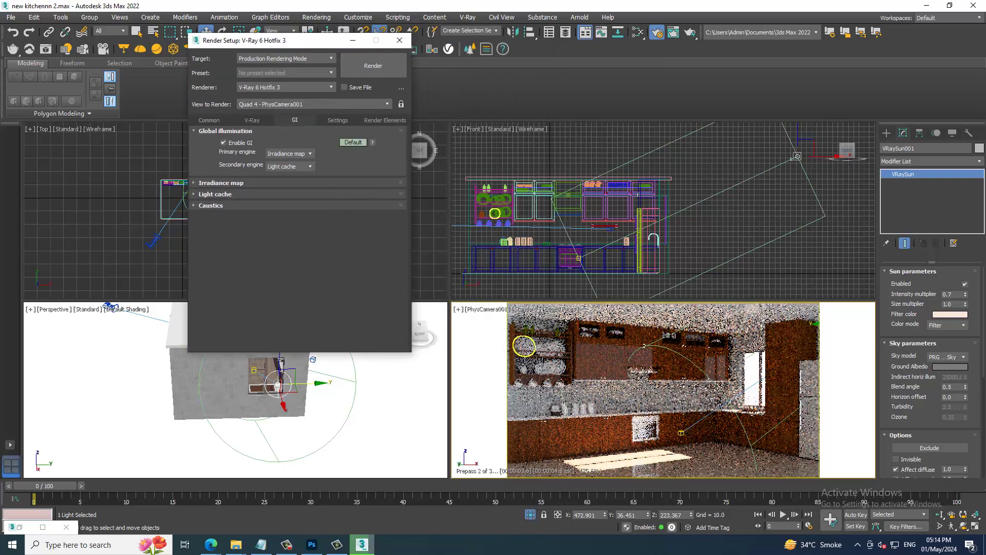
pyautogui.click(532, 321)
pyautogui.click(526, 309)
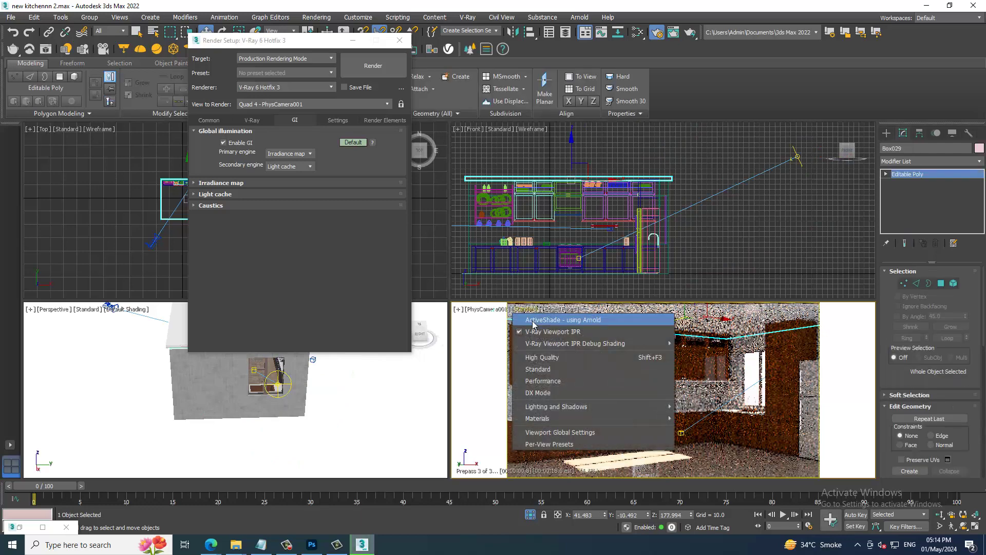
pyautogui.click(539, 332)
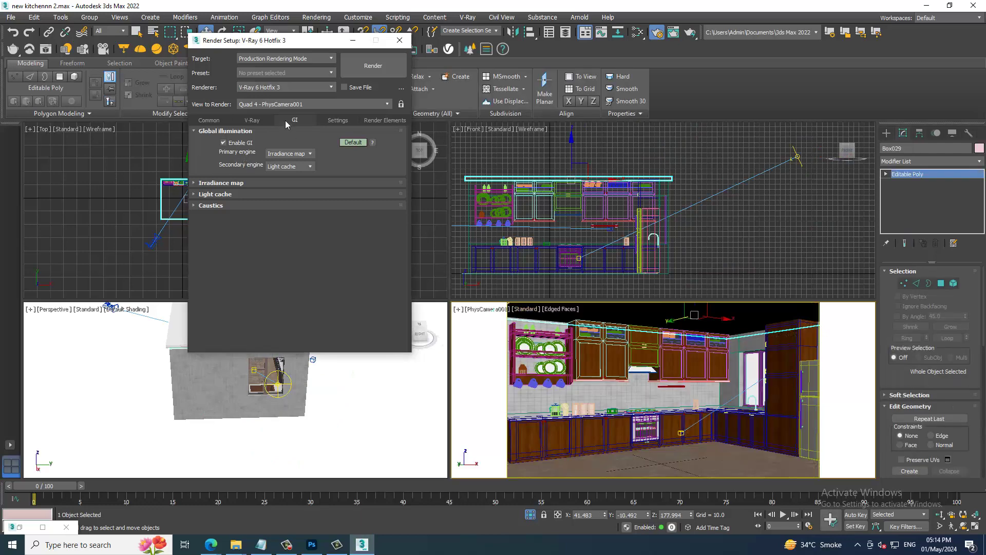
# Set the image filter back to Catmull-Rom in the V-Ray tab
pyautogui.click(251, 183)
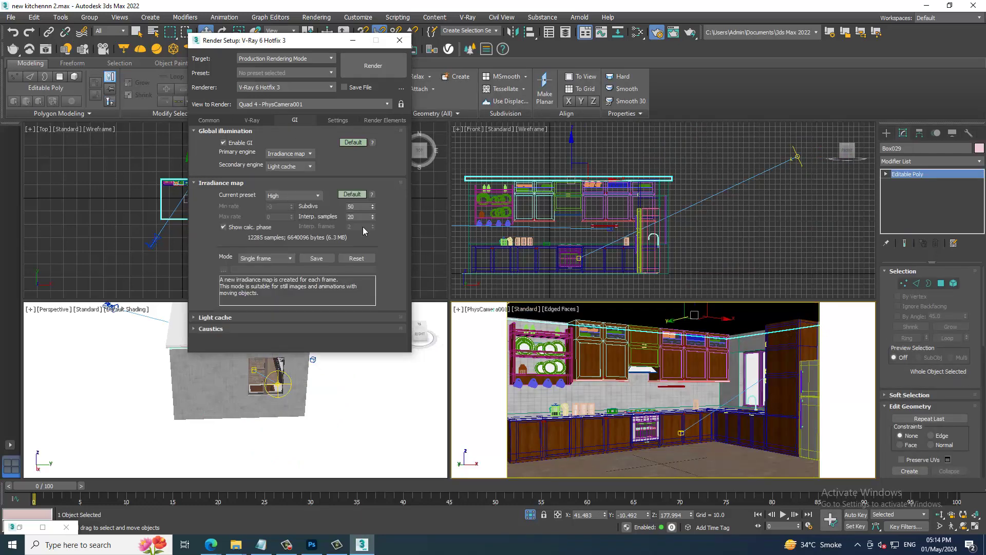
pyautogui.click(245, 120)
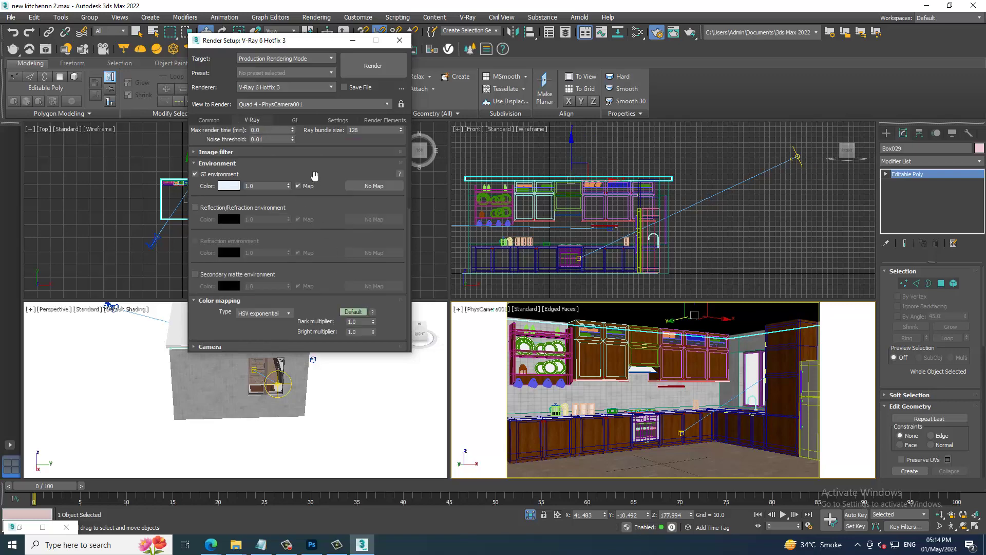
pyautogui.scroll(5, 315, 176)
pyautogui.click(224, 292)
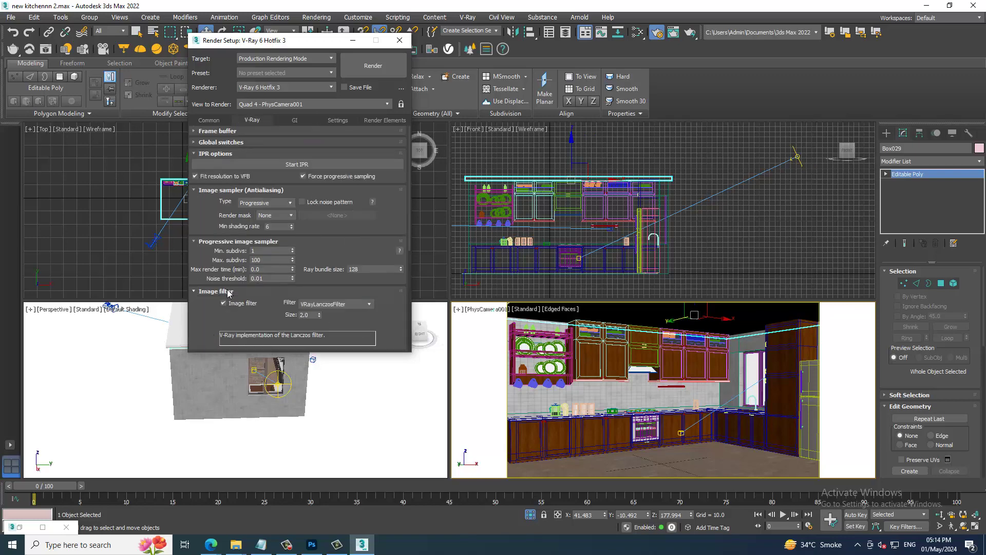
pyautogui.click(334, 304)
pyautogui.click(334, 327)
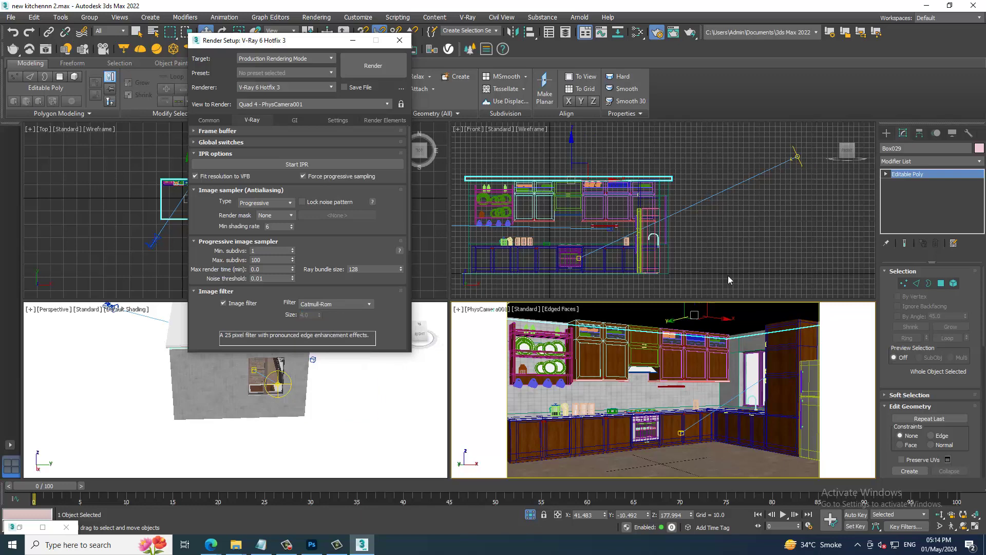
# Render the kitchen camera view at 1920 x 1080, inspect it zoomed out, and close it
pyautogui.click(365, 66)
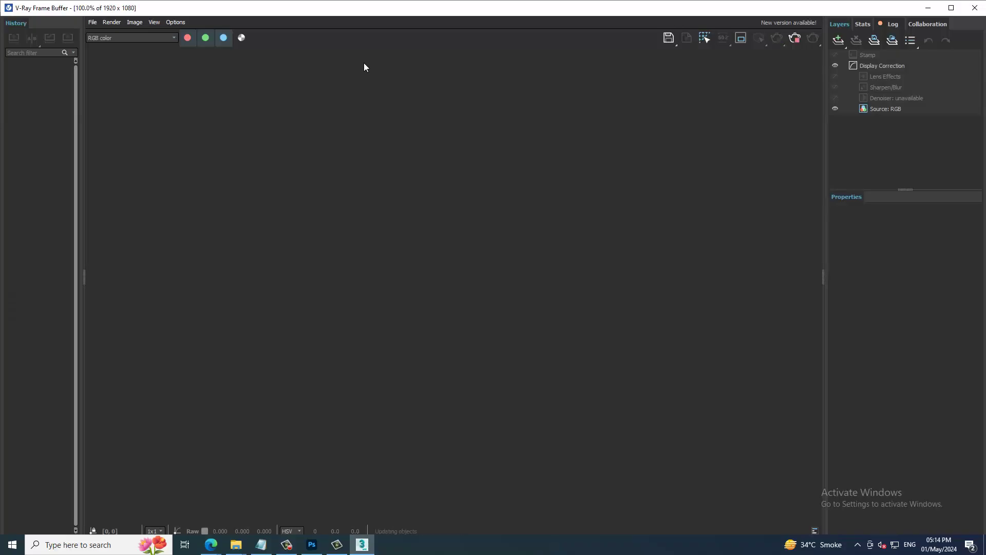
pyautogui.scroll(-2, 398, 335)
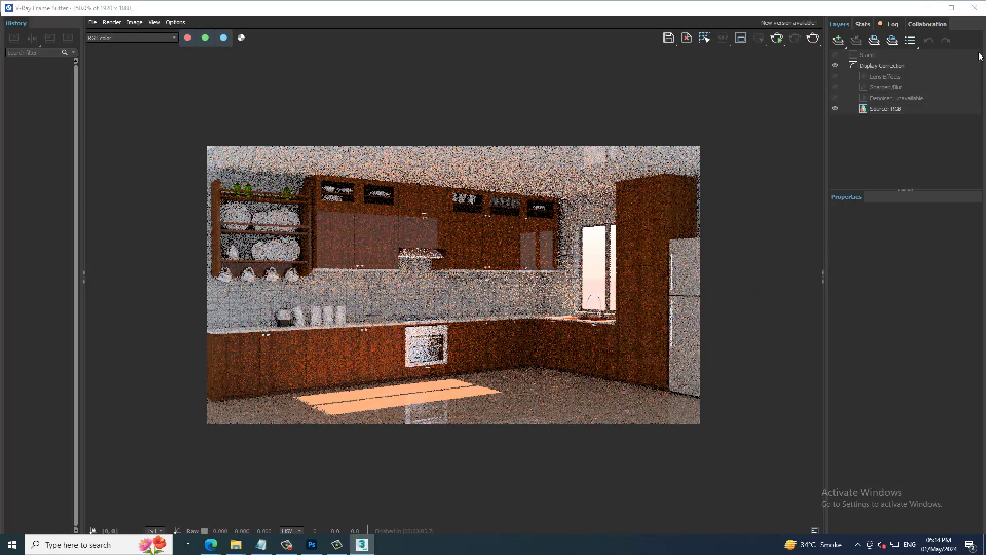
pyautogui.click(982, 6)
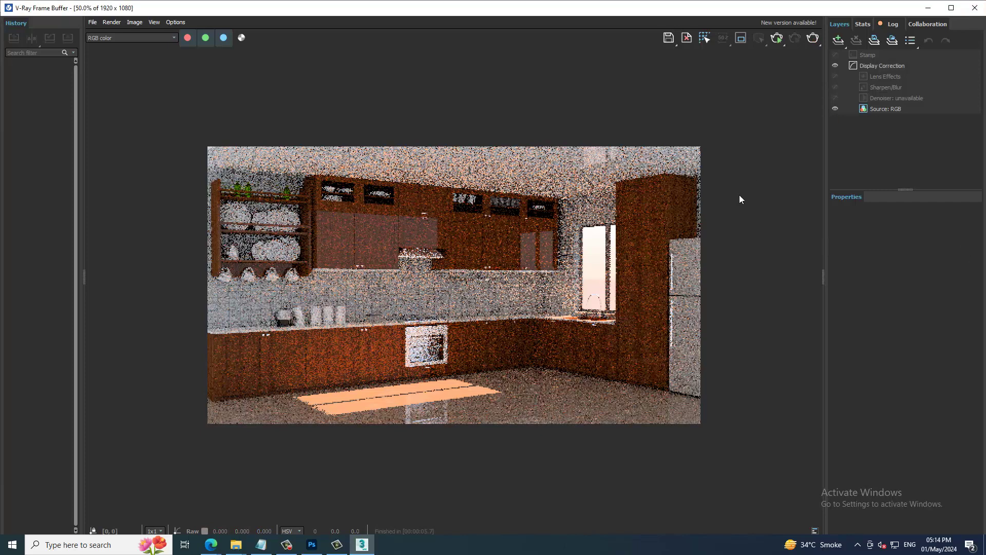
pyautogui.click(974, 7)
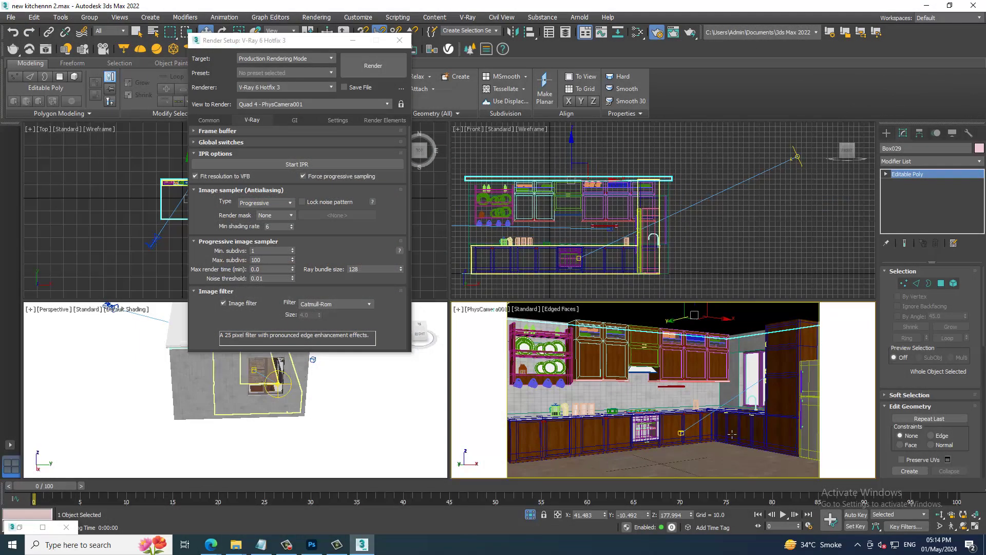
# Raise the whiteness of the VRaySun filter colour to a paler tint
pyautogui.click(284, 389)
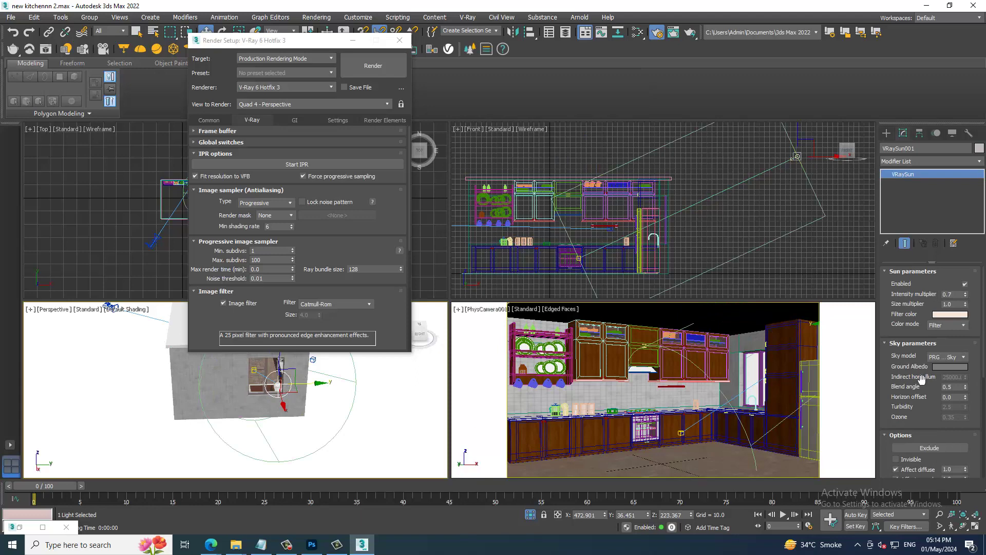
pyautogui.click(950, 314)
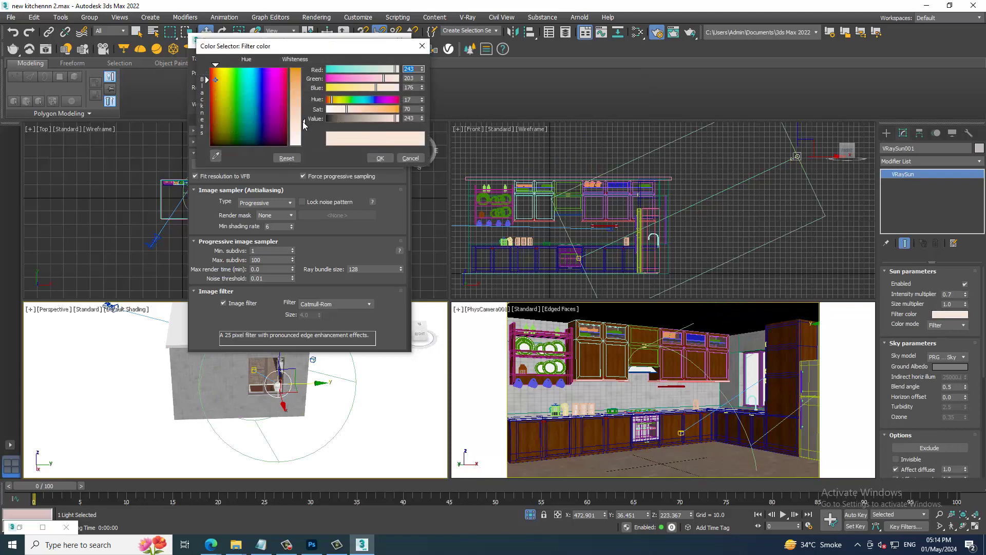
pyautogui.moveTo(304, 123); pyautogui.dragTo(304, 132)
pyautogui.click(377, 157)
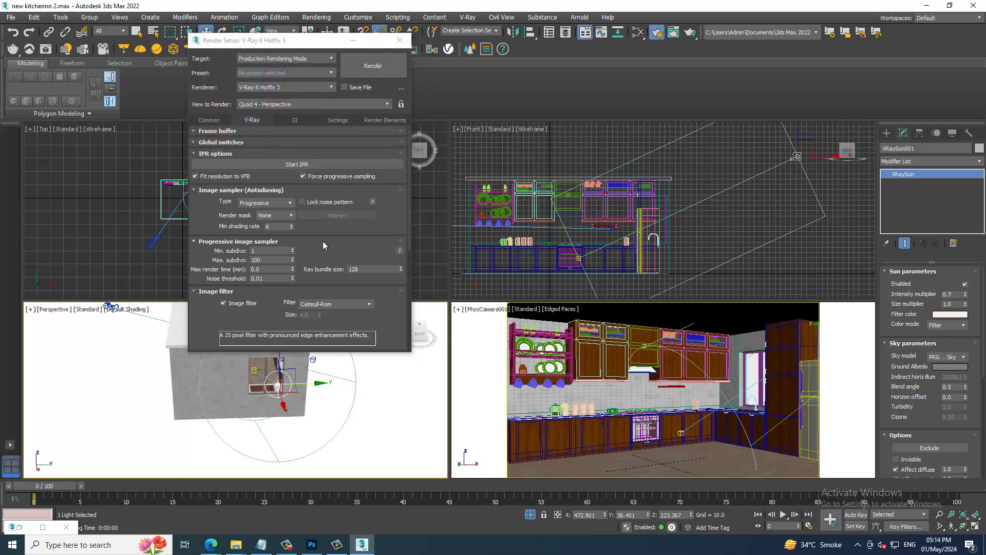
# Expand and review the Light cache settings in the GI tab
pyautogui.click(209, 230)
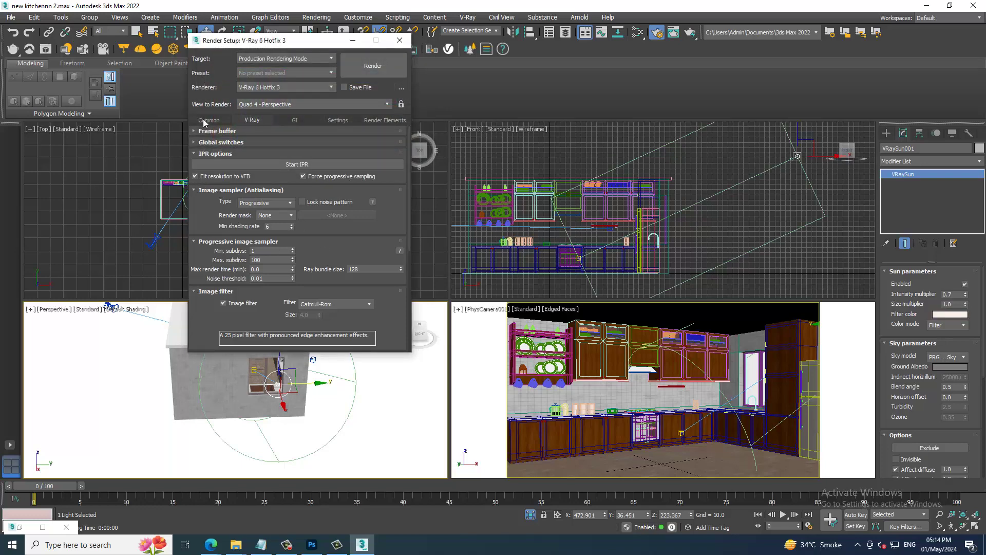
pyautogui.click(286, 120)
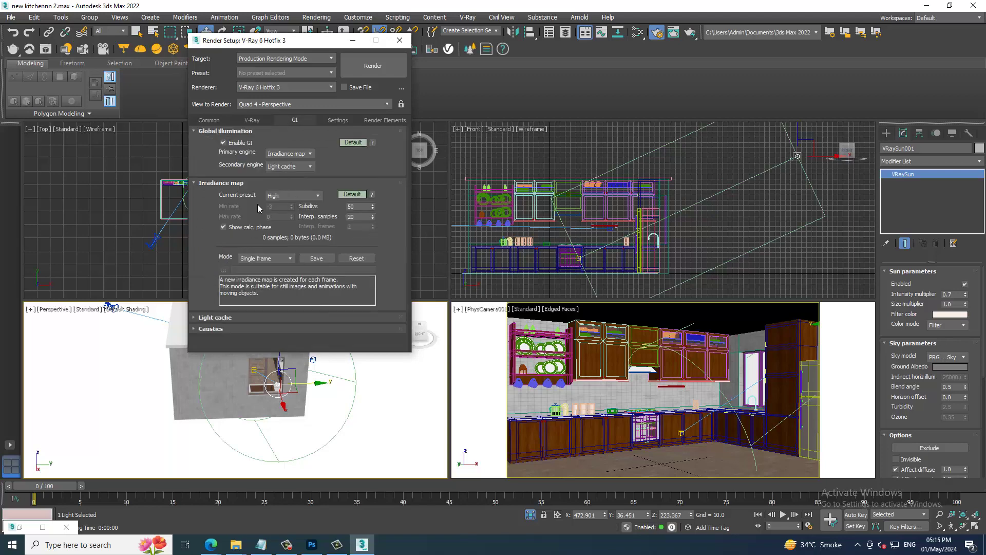
pyautogui.click(235, 318)
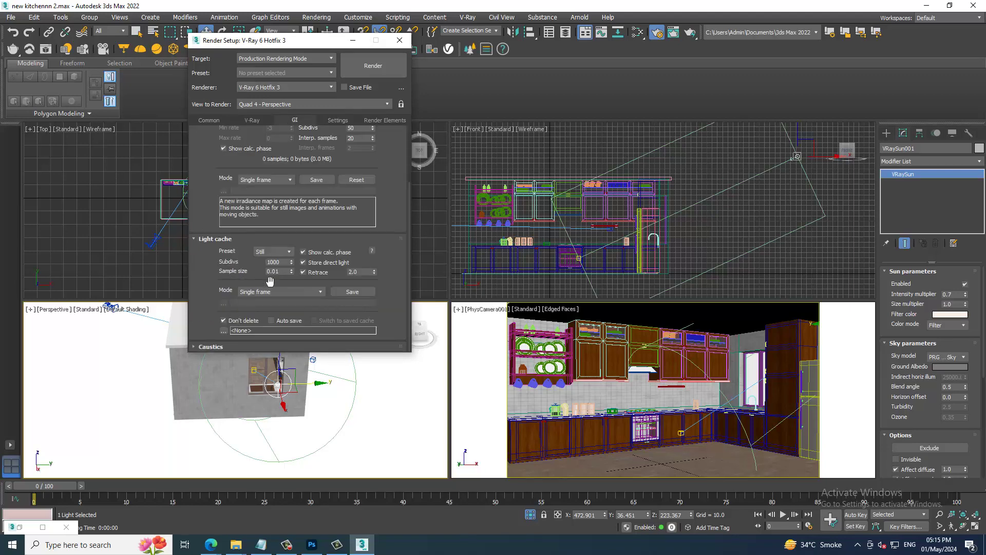
pyautogui.moveTo(254, 227); pyautogui.dragTo(257, 358)
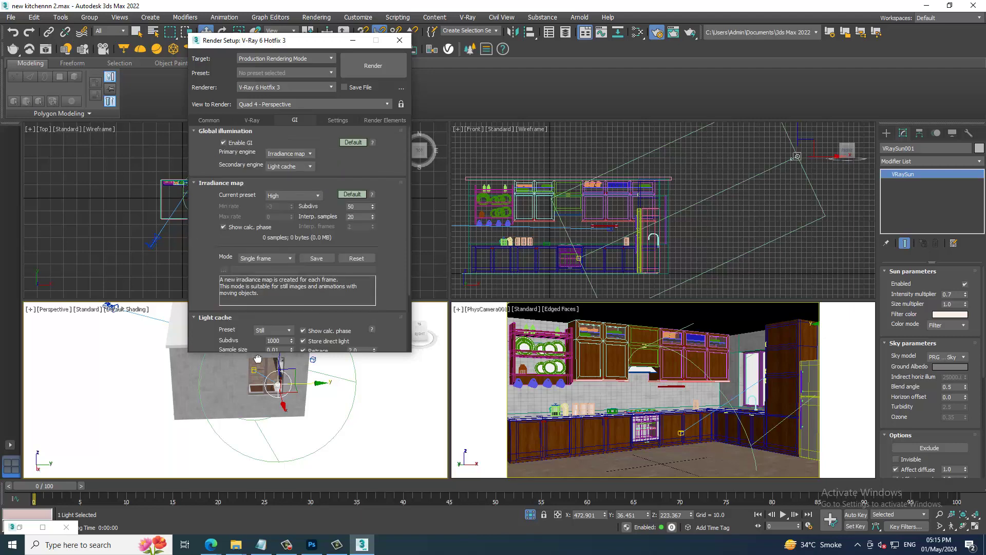
pyautogui.click(250, 120)
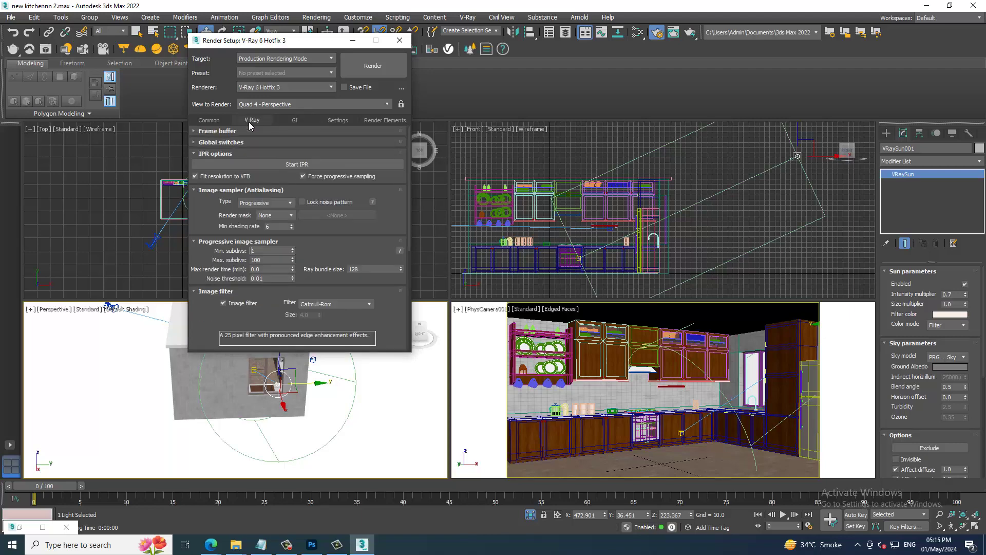
# Switch the V-Ray image sampler to Bucket and activate the camera view
pyautogui.click(257, 203)
pyautogui.click(256, 212)
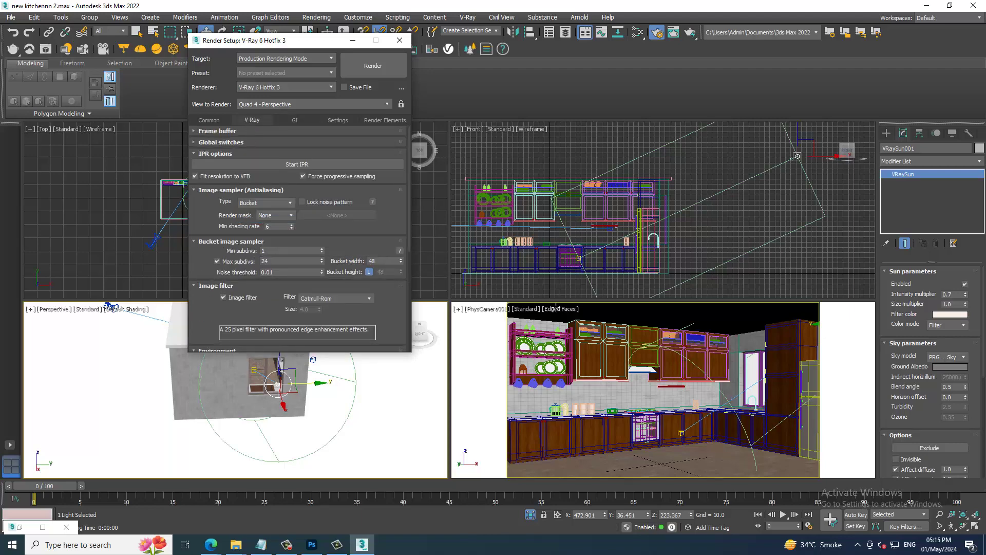
pyautogui.rightClick(527, 319)
# Start V-Ray IPR on the camera view and set the VRaySun intensity multiplier to 0.3
pyautogui.hotkey('shift', 'q')
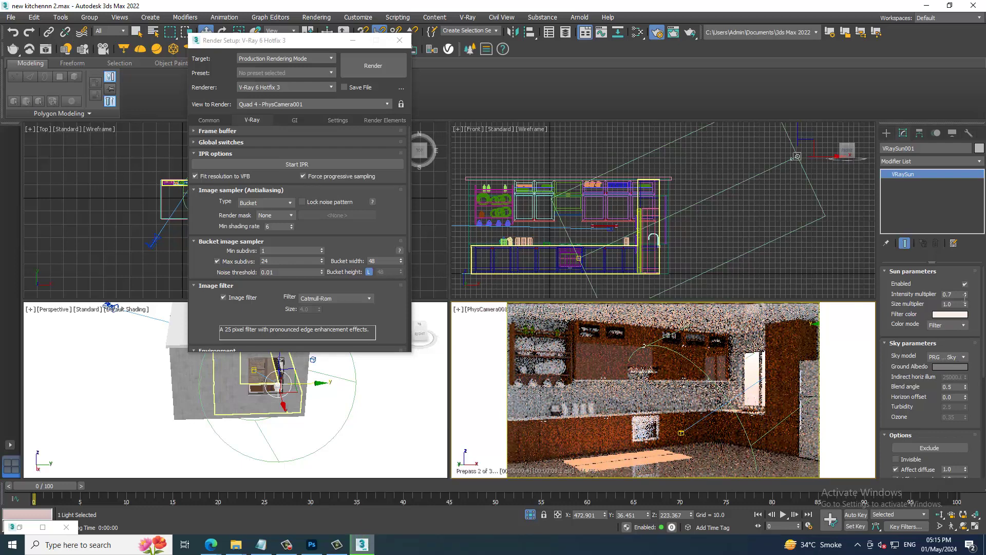
pyautogui.doubleClick(949, 295)
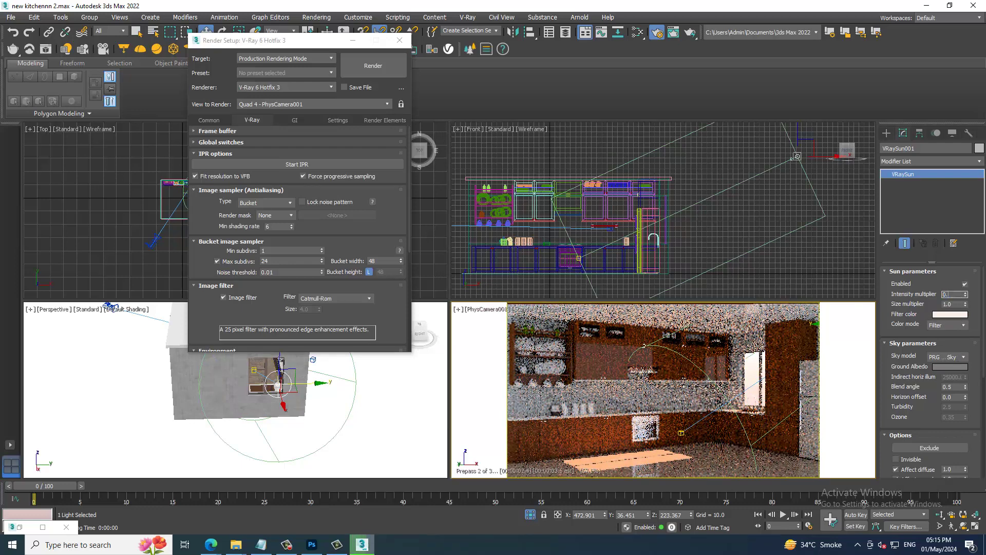
pyautogui.write('3')
pyautogui.press('Return')
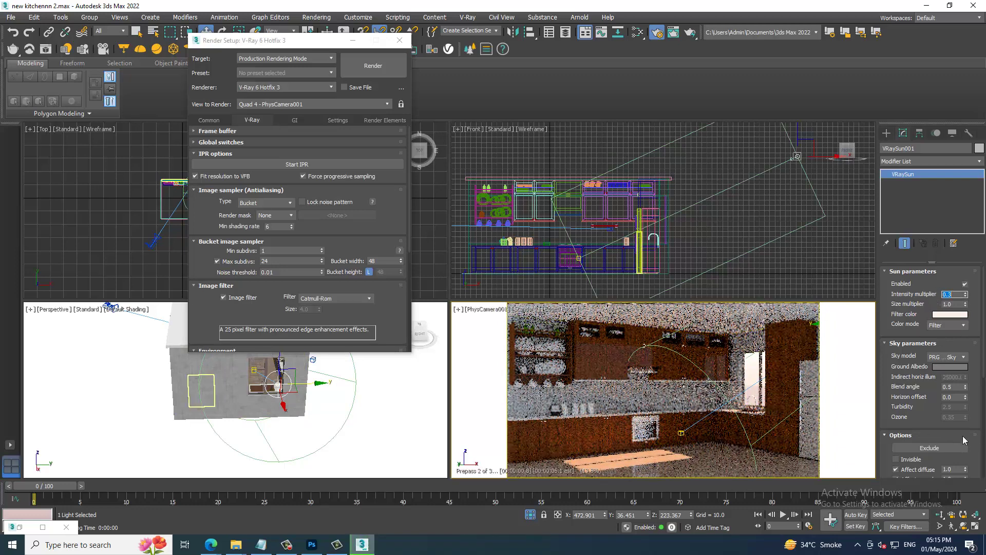
pyautogui.moveTo(964, 440); pyautogui.dragTo(934, 320)
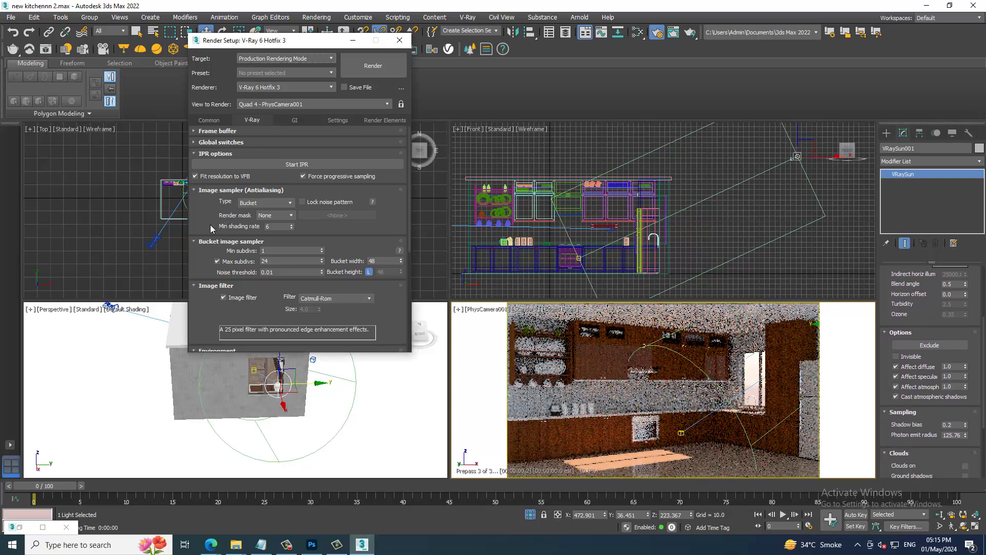
pyautogui.moveTo(216, 224); pyautogui.dragTo(216, 119)
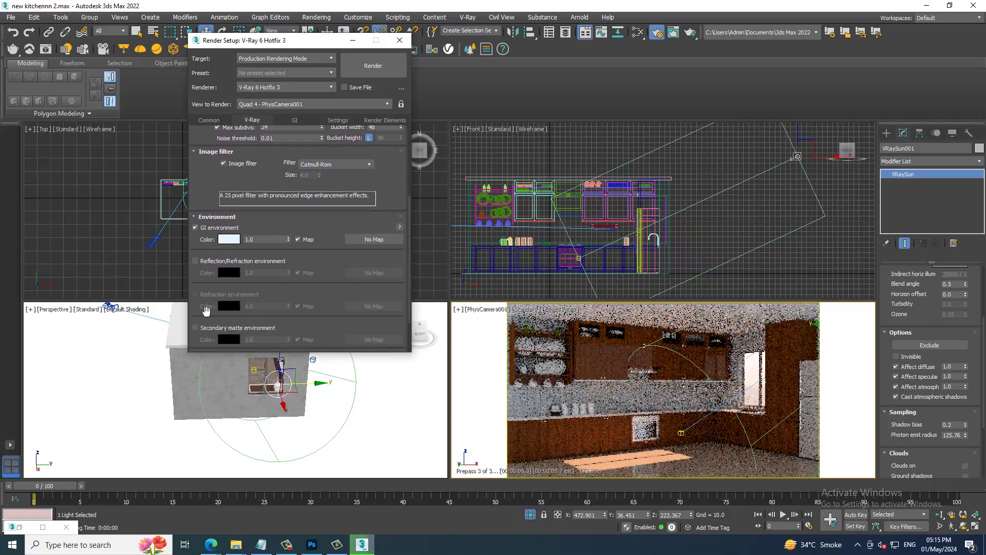
pyautogui.click(196, 261)
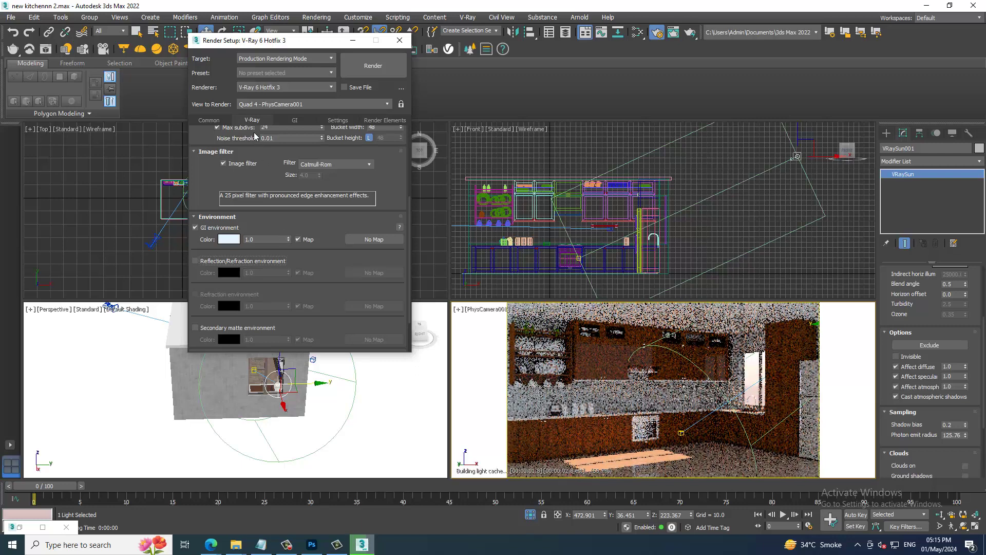
# Review the GI settings, return to the V-Ray tab, and maximize the PhysCamera viewport with Alt+W
pyautogui.click(295, 120)
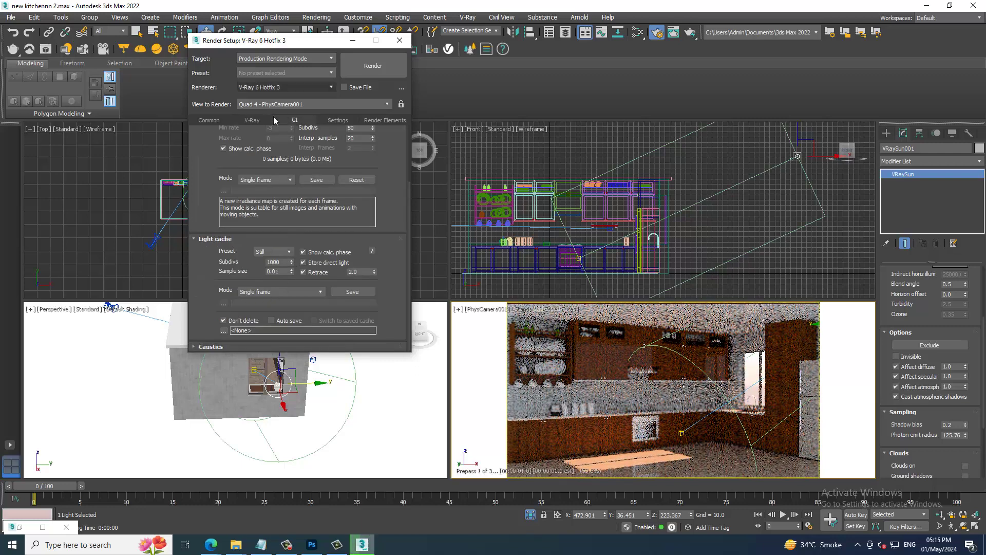
pyautogui.click(265, 120)
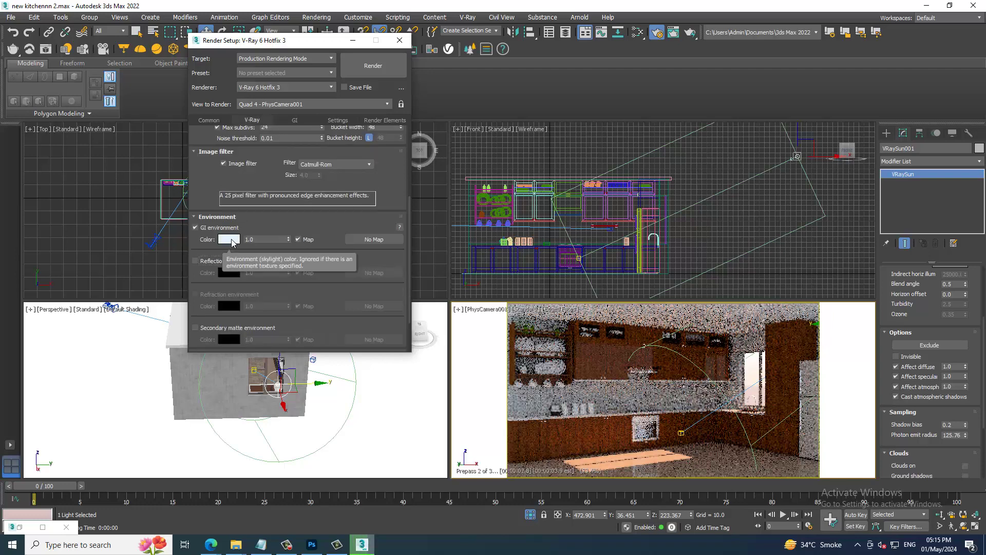
pyautogui.click(632, 355)
pyautogui.hotkey('alt', 'w')
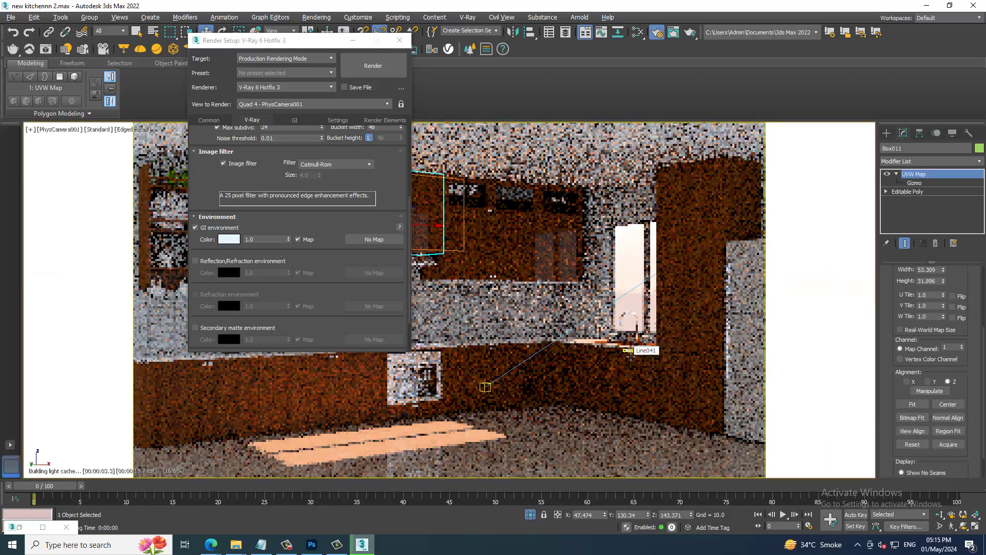
# Render the kitchen camera view, inspect it maximized in the V-Ray Frame Buffer, then close it
pyautogui.click(377, 70)
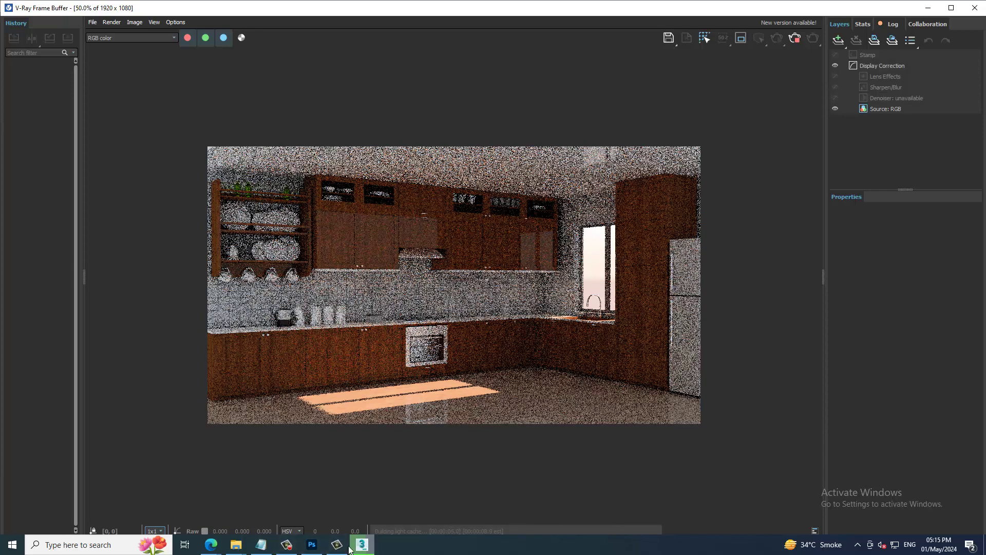
pyautogui.moveTo(286, 544)
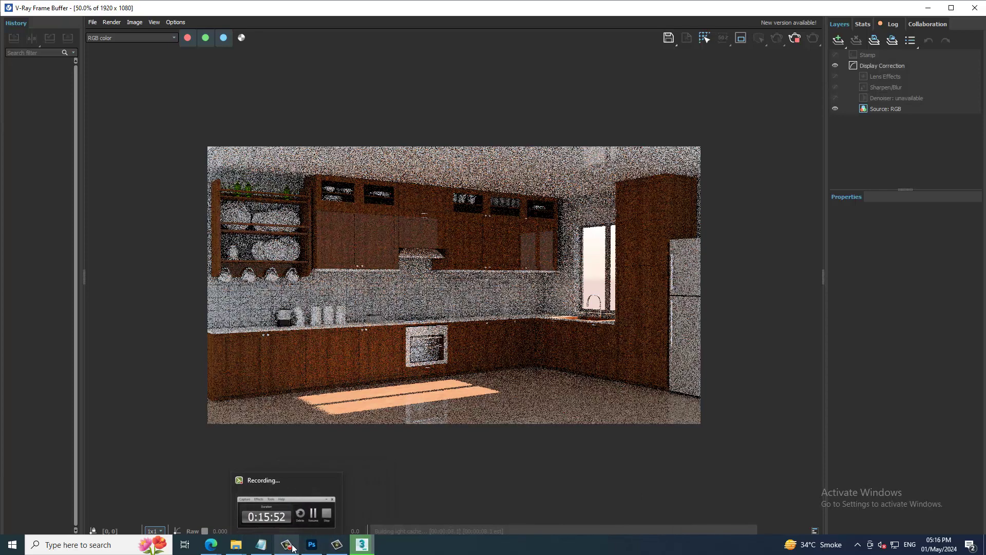
pyautogui.click(293, 548)
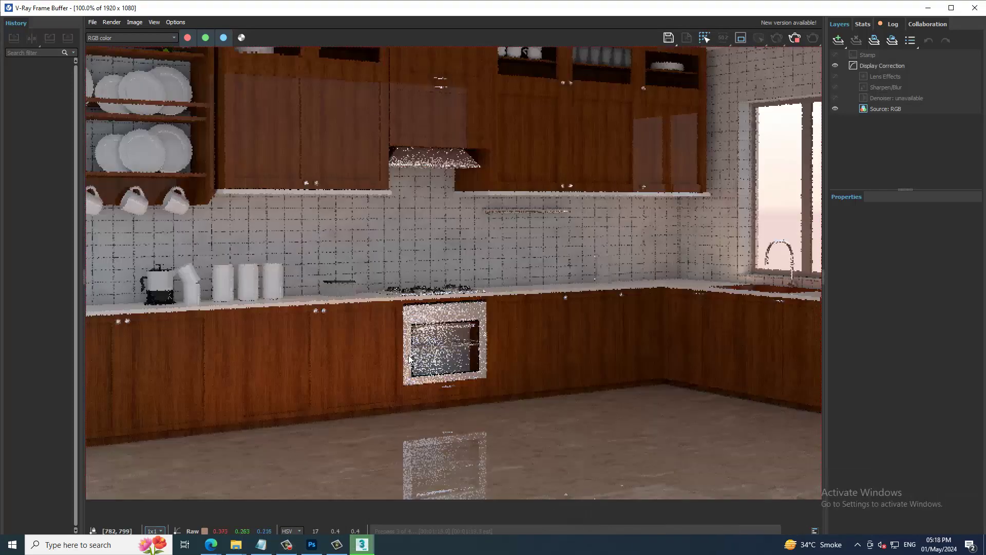
pyautogui.scroll(-2, 410, 360)
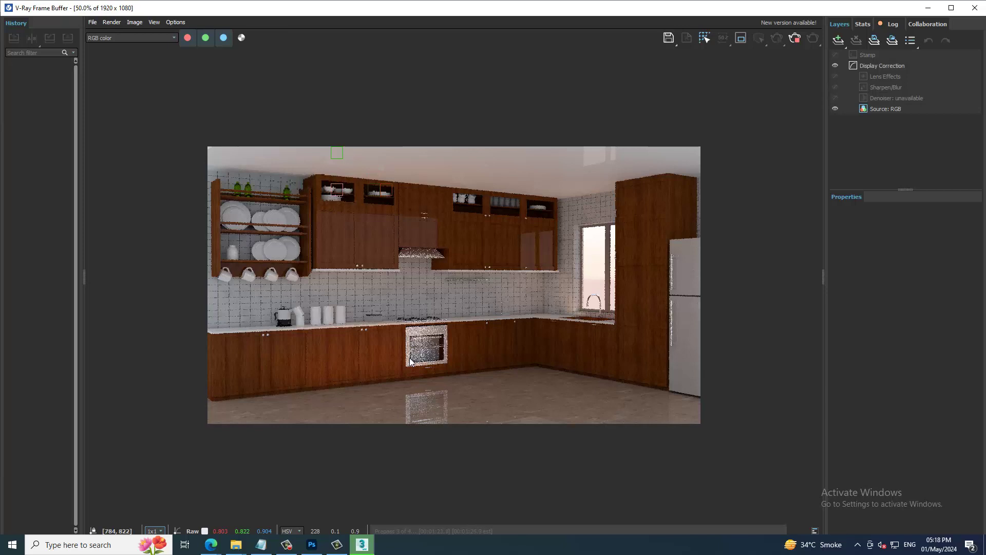
pyautogui.click(952, 8)
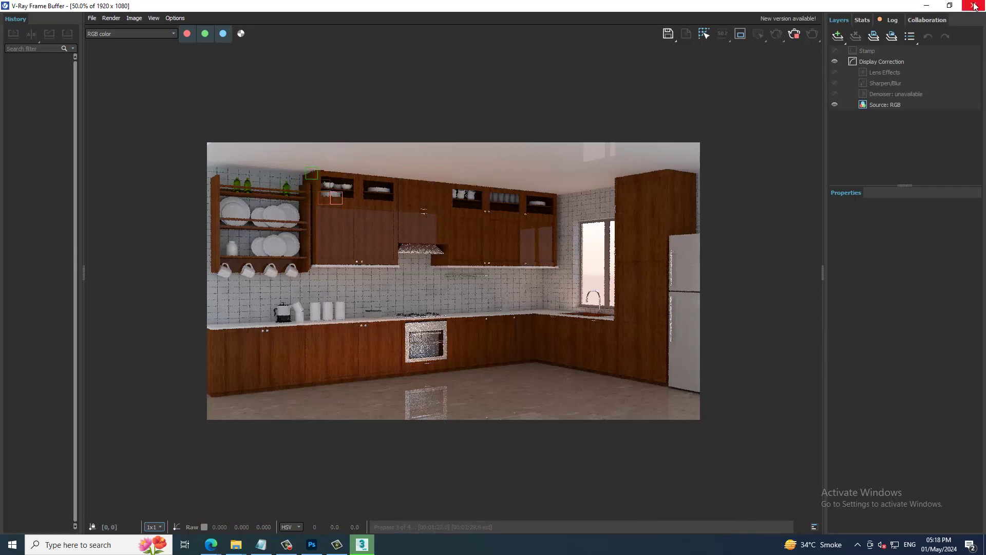
pyautogui.click(973, 6)
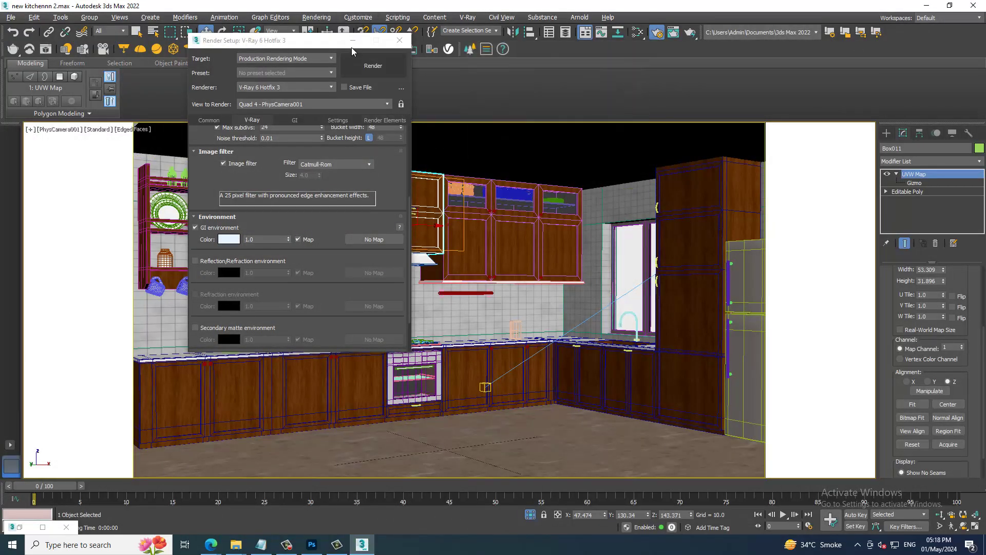
# Close Render Setup, restore the four-view layout, and set the camera view to interactive V-Ray shading
pyautogui.click(399, 40)
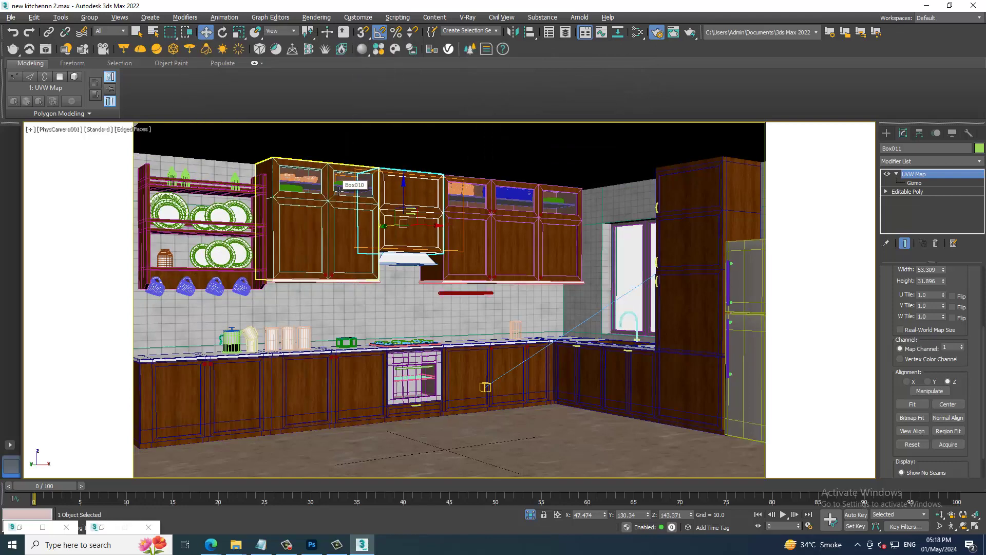
pyautogui.hotkey('alt', 'w')
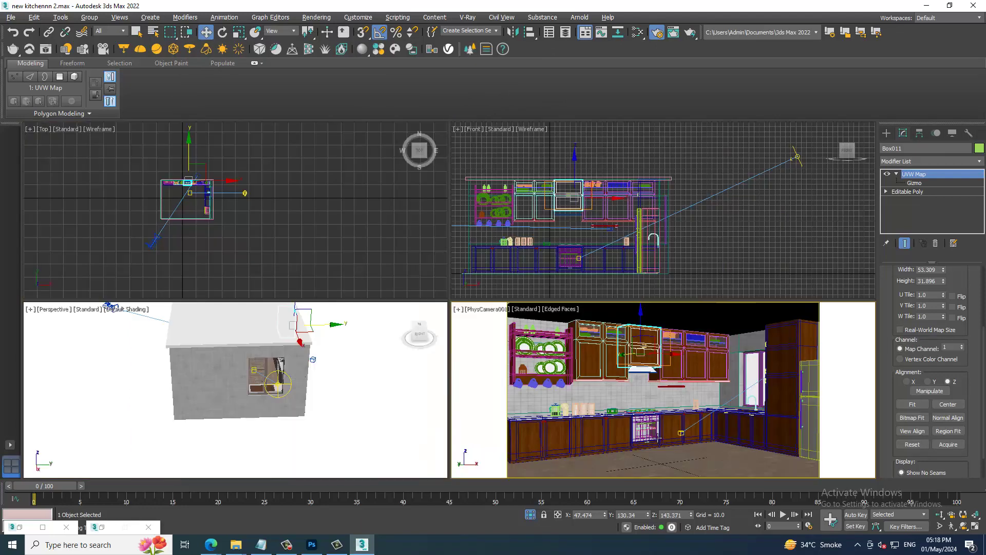
pyautogui.click(523, 310)
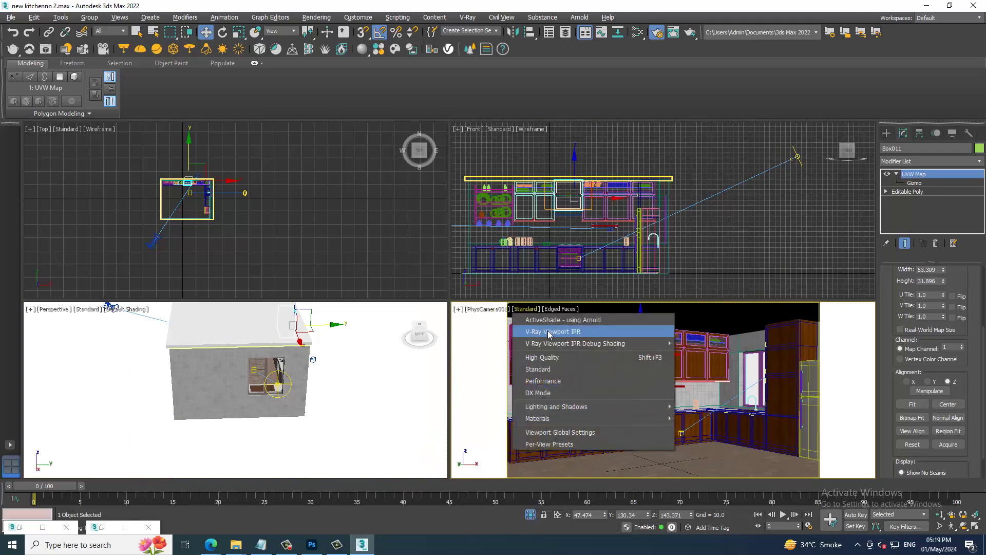
pyautogui.click(530, 344)
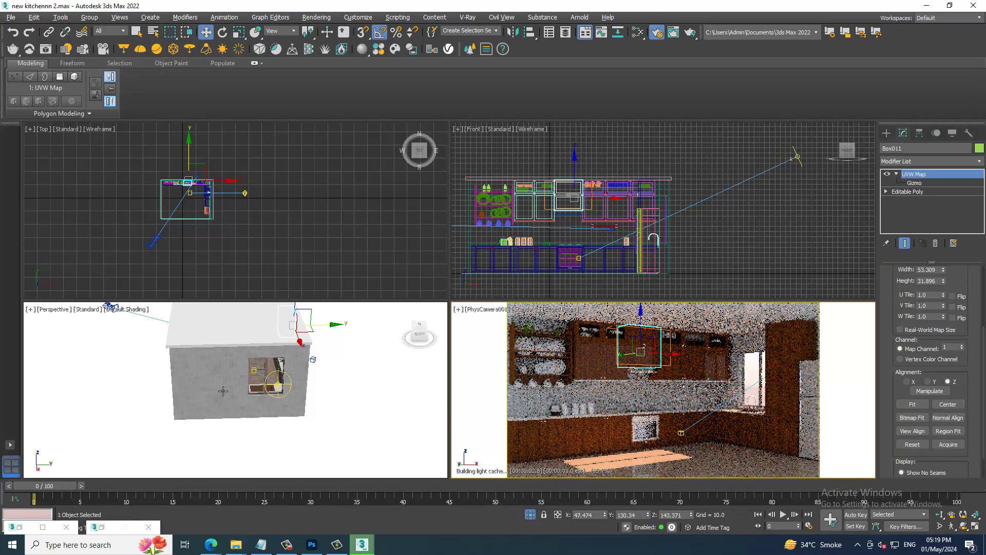
# Nudge the VRaySun's target slightly to the right, then reselect the sun
pyautogui.click(331, 396)
pyautogui.moveTo(330, 396)
pyautogui.keyDown('alt'); pyautogui.mouseDown(button='middle')
pyautogui.moveTo(377, 399)
pyautogui.moveTo(212, 419)
pyautogui.mouseUp(button='middle'); pyautogui.keyUp('alt')
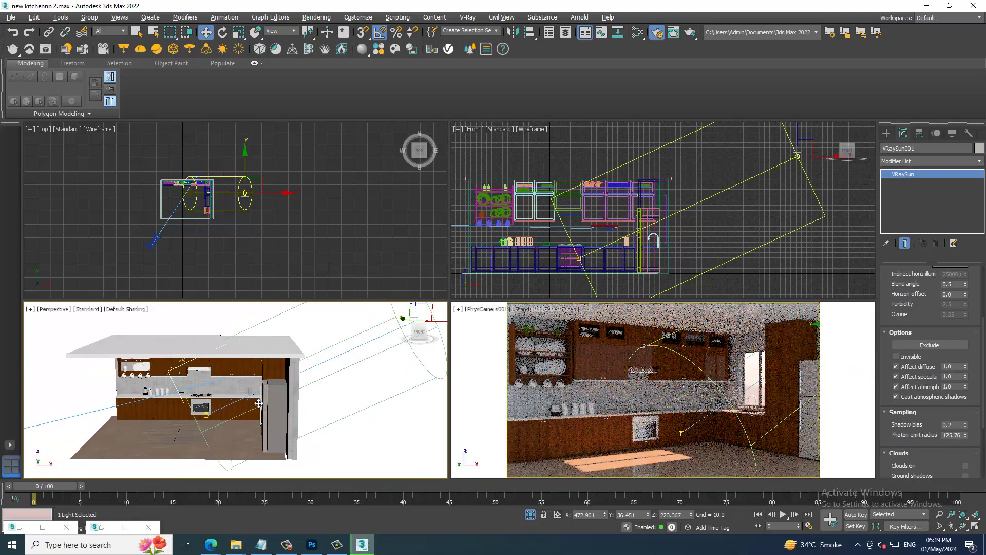
pyautogui.click(207, 415)
pyautogui.moveTo(207, 415)
pyautogui.mouseDown()
pyautogui.moveTo(225, 398)
pyautogui.moveTo(213, 395)
pyautogui.mouseUp()
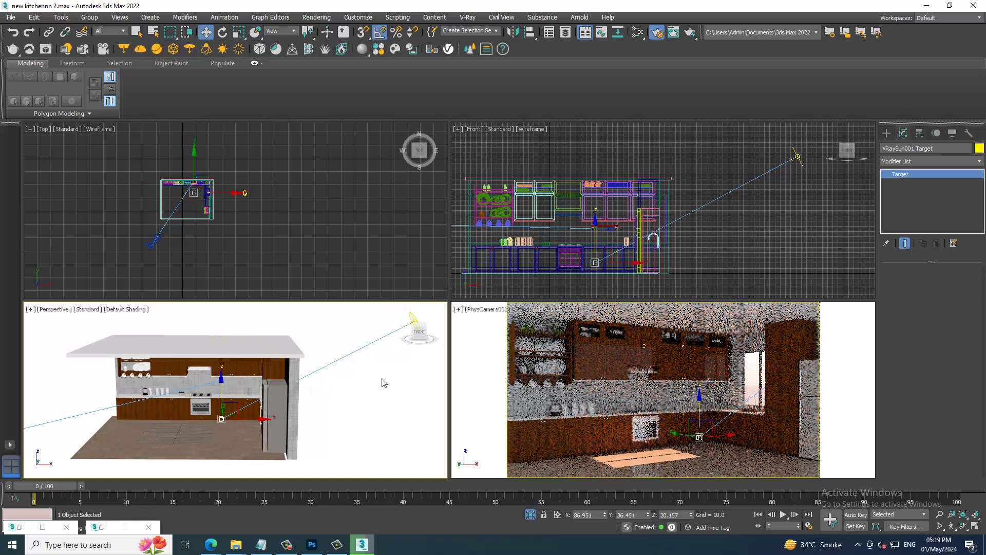
pyautogui.click(413, 320)
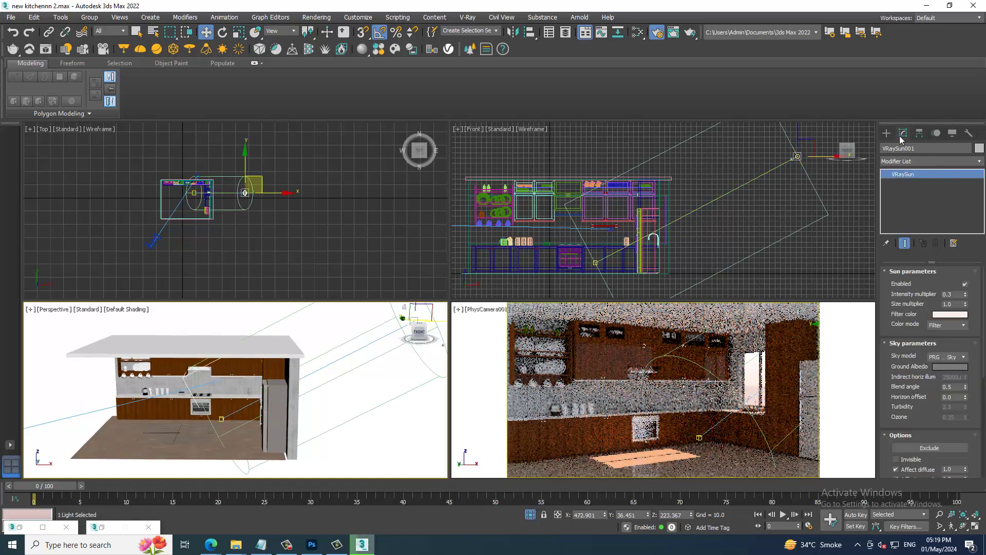
# Toggle the VRaySun's Invisible option on and back off, leaving the sun visible
pyautogui.moveTo(937, 423); pyautogui.dragTo(923, 299)
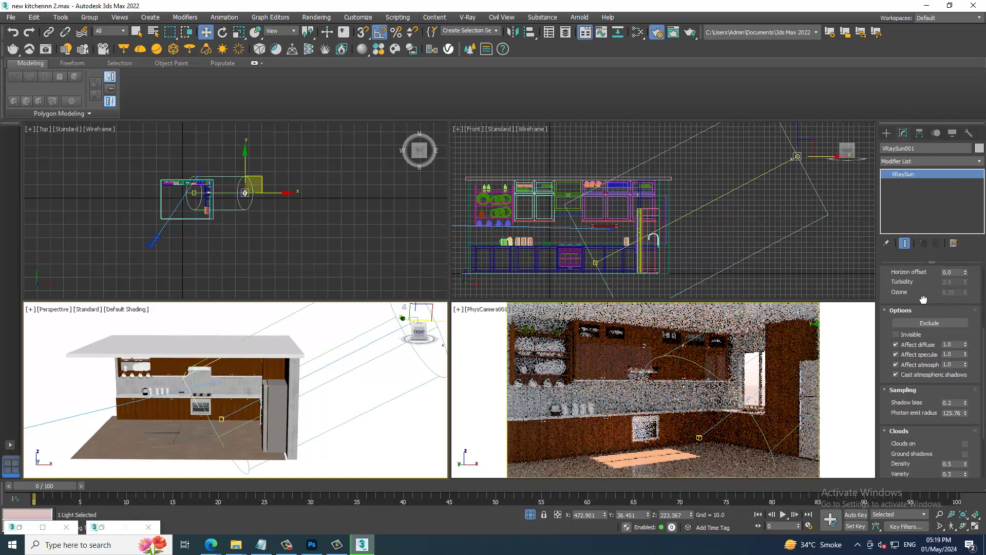
pyautogui.click(900, 336)
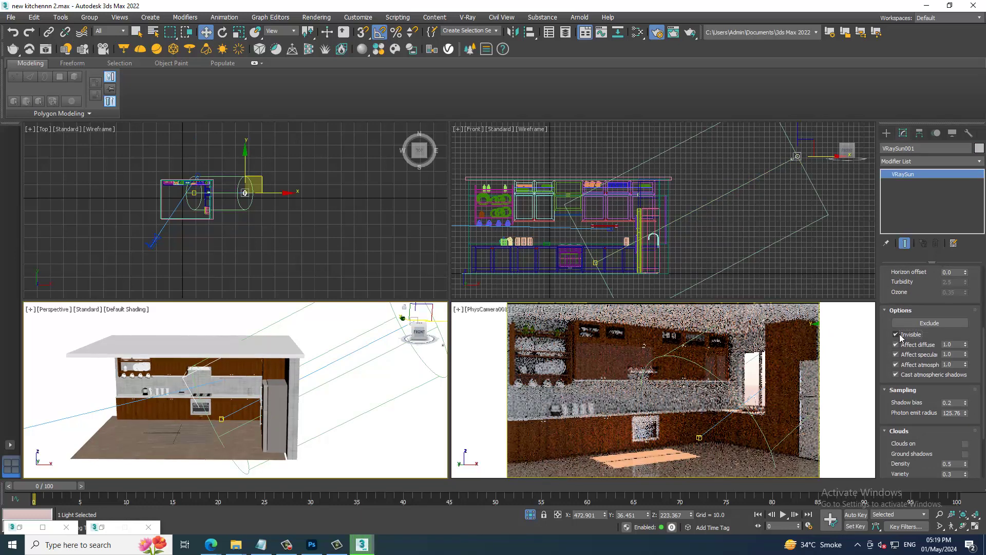
pyautogui.click(896, 334)
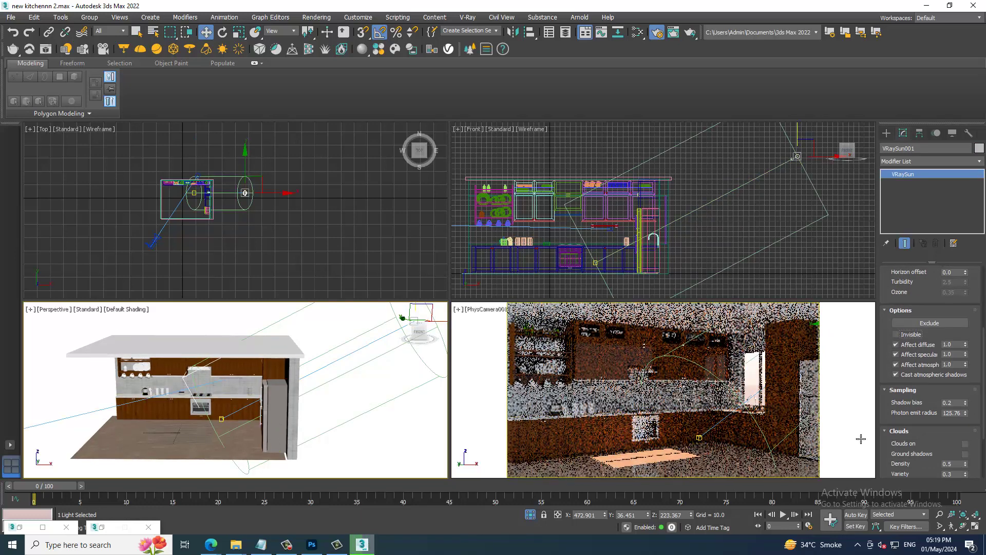
pyautogui.moveTo(936, 407)
pyautogui.mouseDown()
pyautogui.moveTo(946, 260)
pyautogui.moveTo(946, 402)
pyautogui.mouseUp()
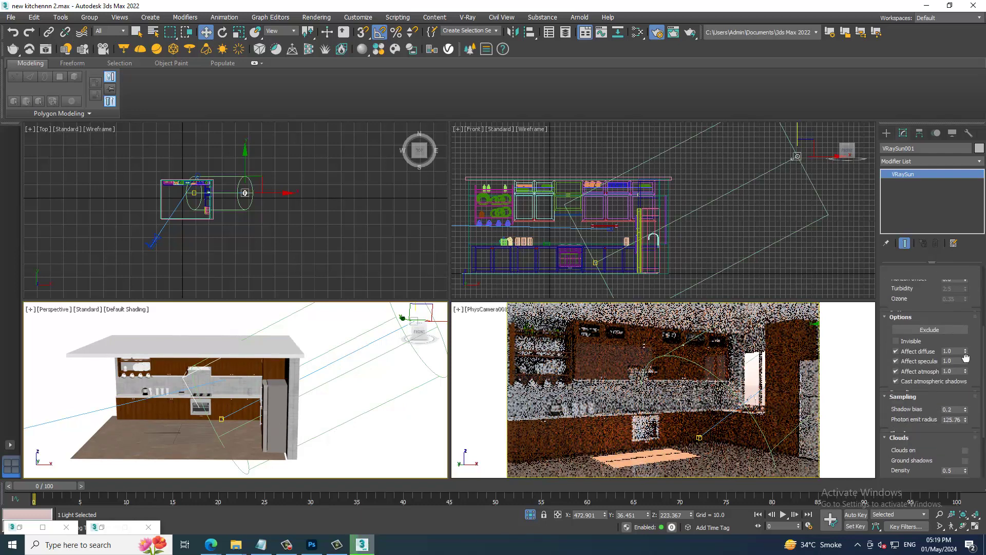
pyautogui.click(886, 134)
# Draw a BoxGizmo atmospheric apparatus helper inside the kitchen
pyautogui.click(952, 150)
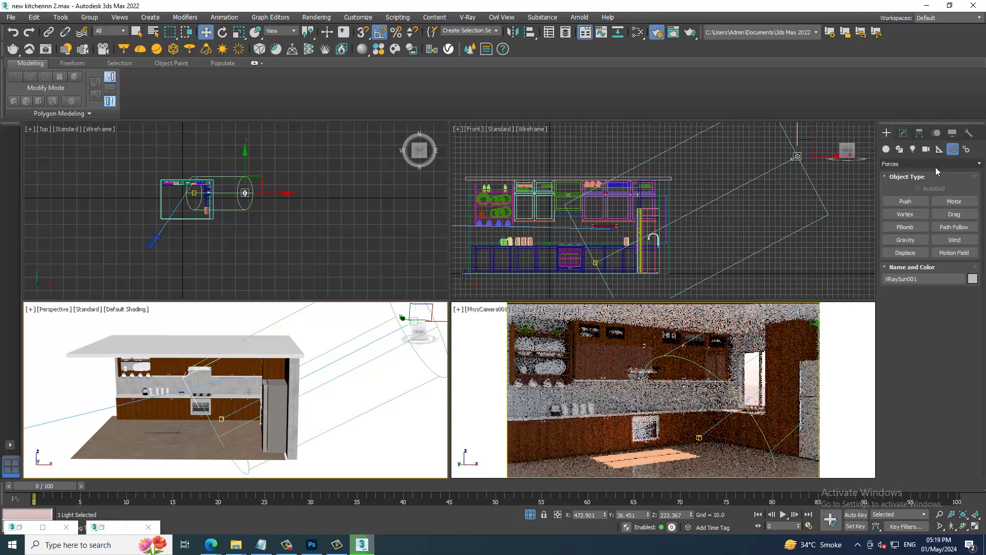
pyautogui.click(940, 150)
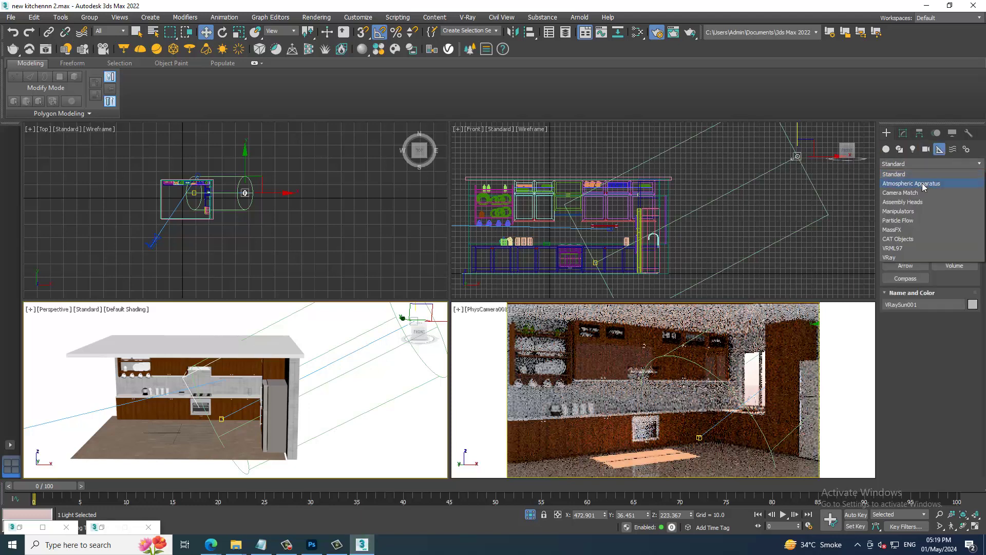
pyautogui.click(923, 183)
pyautogui.click(904, 201)
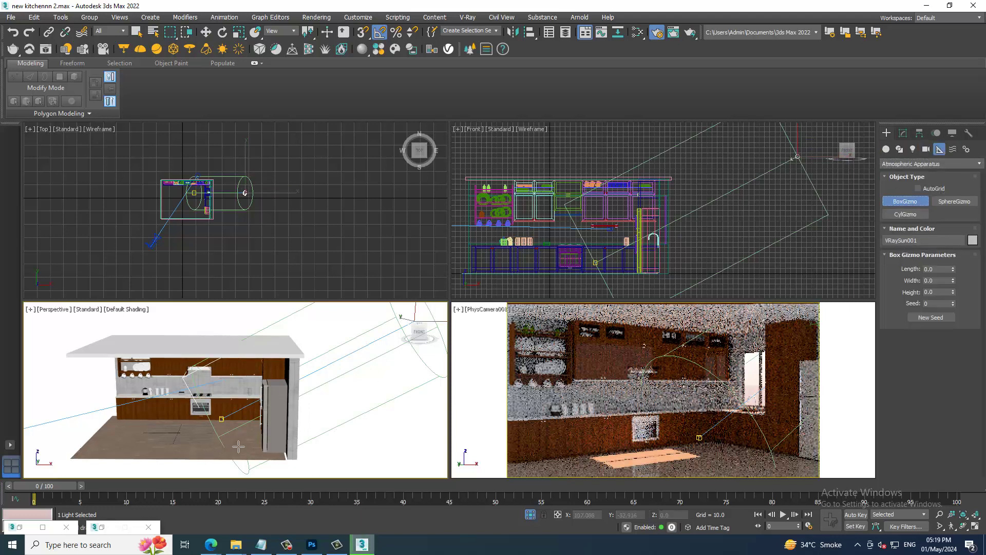
pyautogui.moveTo(238, 447); pyautogui.dragTo(259, 426)
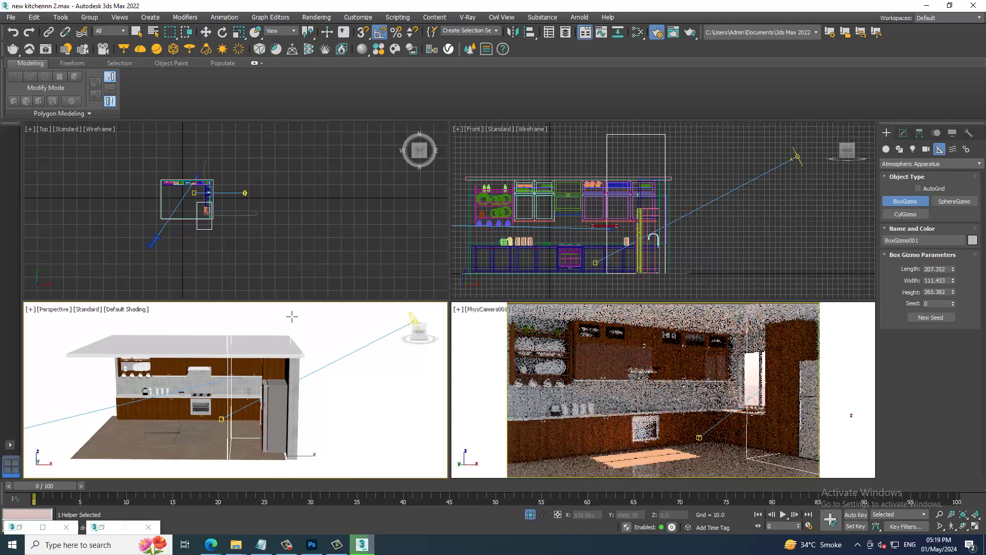
# Rotate the BoxGizmo about 60° in the Front view and move it up-right toward the sun
pyautogui.press('e')
pyautogui.moveTo(668, 244); pyautogui.dragTo(646, 232, button='middle')
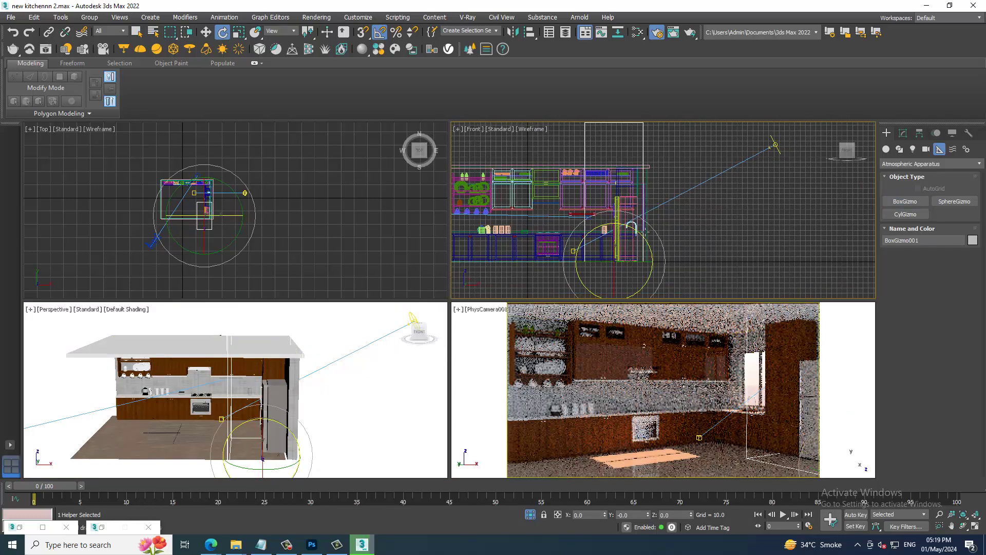
pyautogui.click(641, 235)
pyautogui.moveTo(640, 234); pyautogui.dragTo(693, 269)
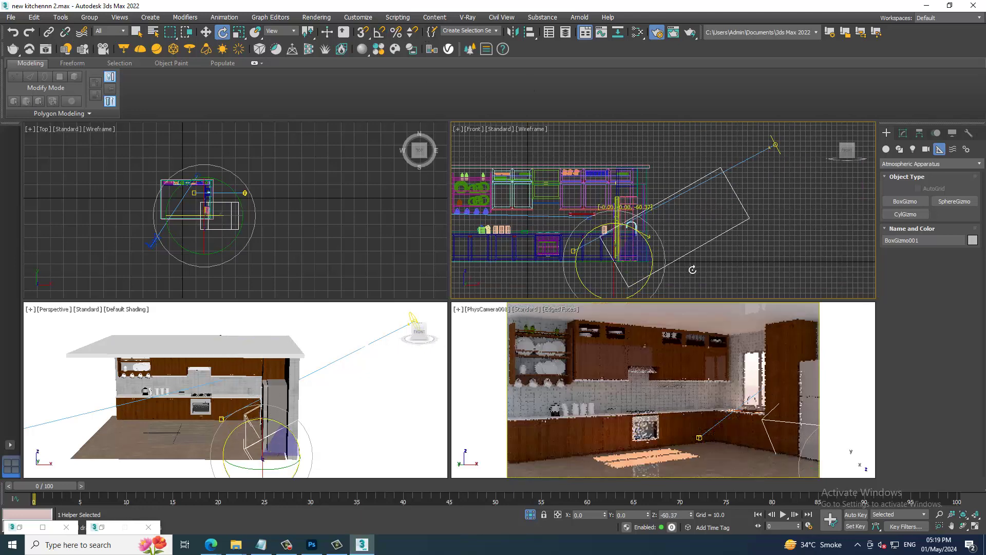
pyautogui.press('w')
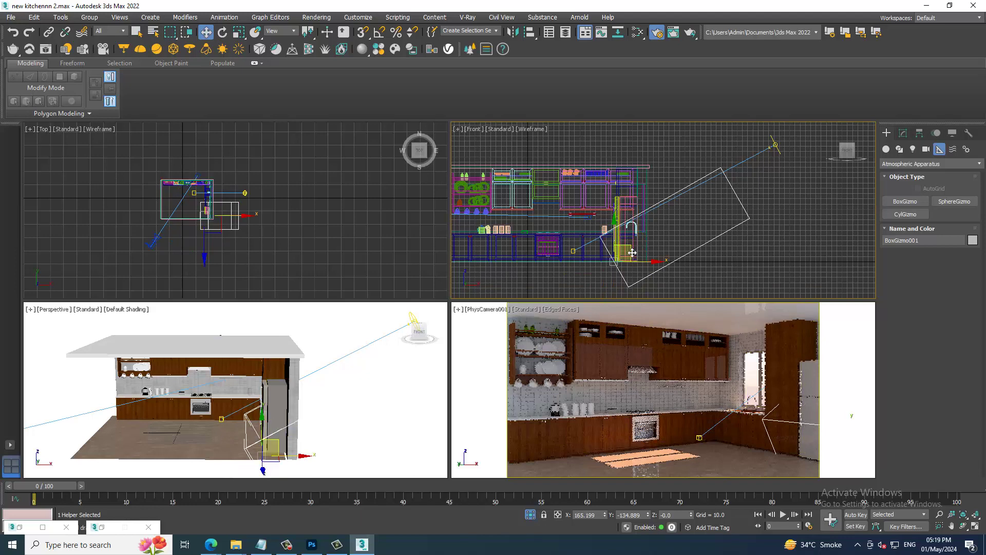
pyautogui.moveTo(632, 250); pyautogui.dragTo(676, 200)
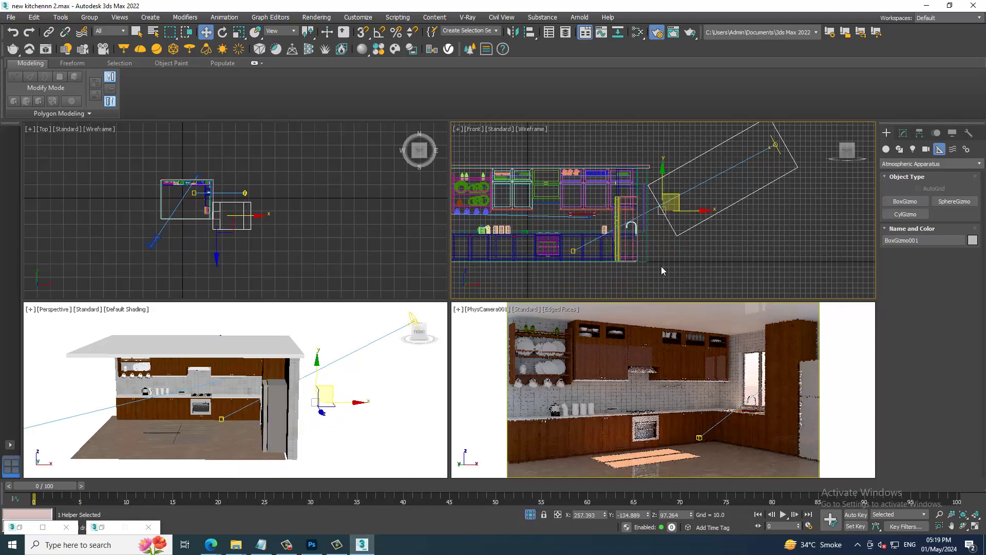
# Orbit the maximized perspective view to check the gizmo's placement, then return to four views
pyautogui.hotkey('alt', 'w')
pyautogui.hotkey('alt', 'w')
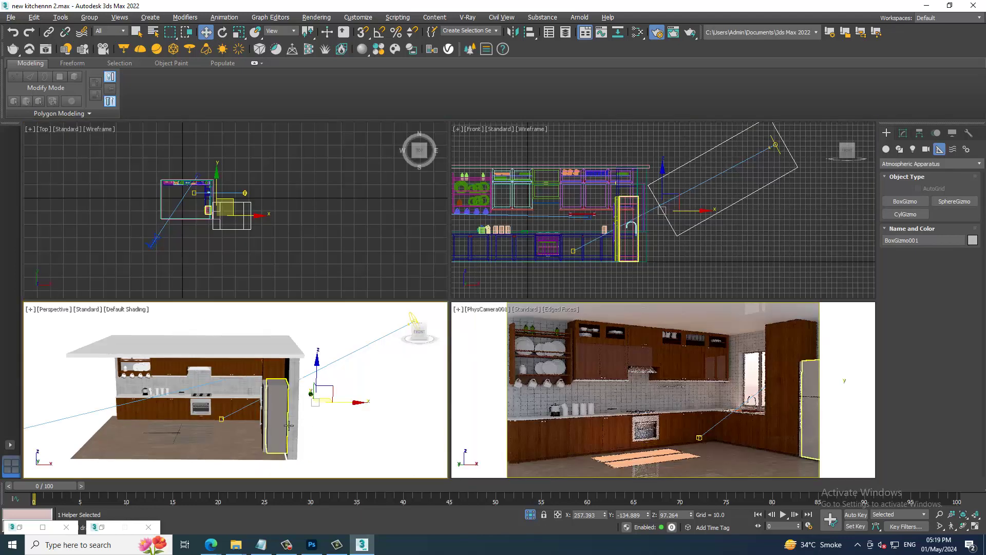
pyautogui.scroll(-3, 400, 377)
pyautogui.scroll(-3, 401, 377)
pyautogui.hotkey('alt', 'w')
pyautogui.moveTo(401, 377)
pyautogui.keyDown('alt'); pyautogui.mouseDown(button='middle')
pyautogui.moveTo(341, 379)
pyautogui.moveTo(467, 393)
pyautogui.mouseUp(button='middle'); pyautogui.keyUp('alt')
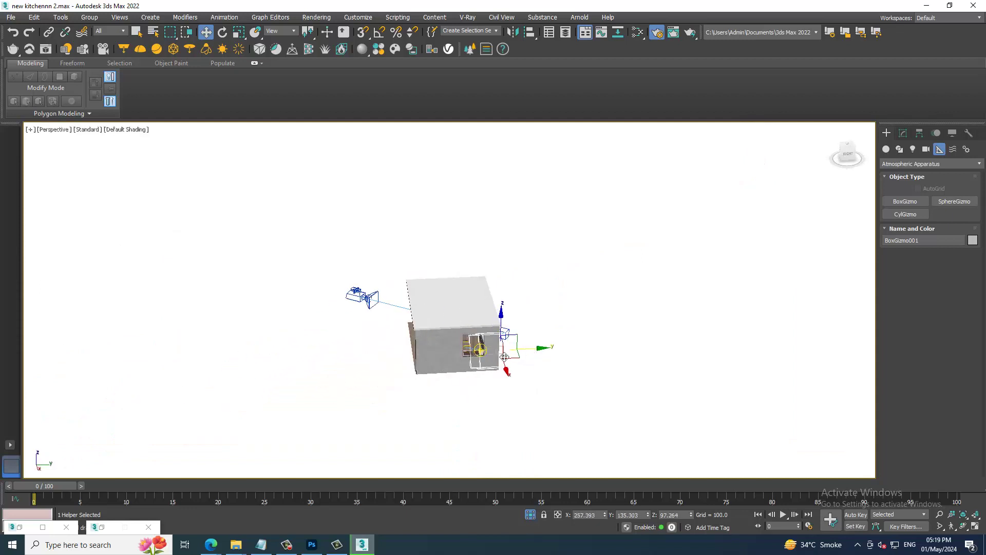
pyautogui.moveTo(458, 358)
pyautogui.keyDown('alt'); pyautogui.mouseDown(button='middle')
pyautogui.moveTo(608, 327)
pyautogui.moveTo(652, 381)
pyautogui.moveTo(464, 325)
pyautogui.mouseUp(button='middle'); pyautogui.keyUp('alt')
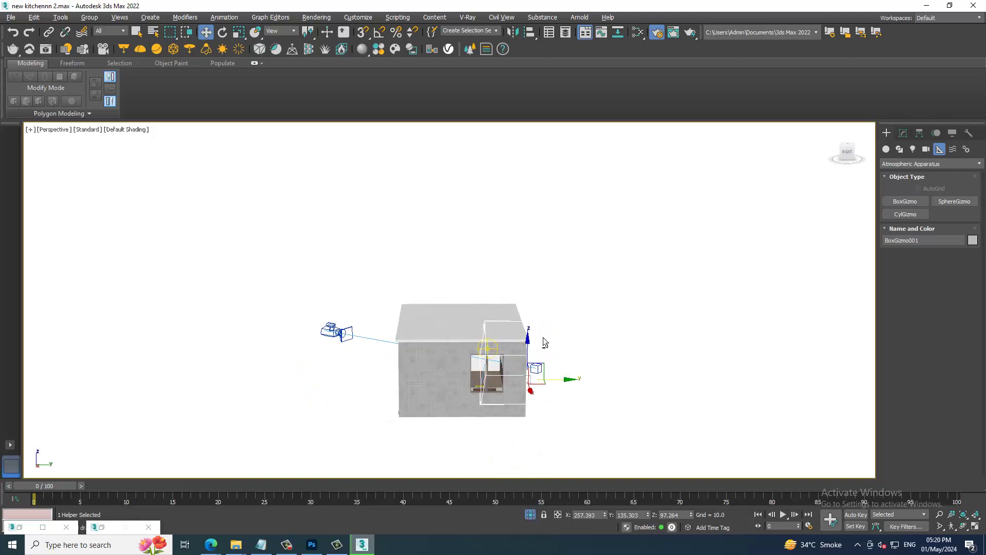
pyautogui.moveTo(544, 337)
pyautogui.keyDown('alt'); pyautogui.mouseDown(button='middle')
pyautogui.moveTo(588, 328)
pyautogui.moveTo(575, 392)
pyautogui.moveTo(624, 335)
pyautogui.moveTo(591, 330)
pyautogui.mouseUp(button='middle'); pyautogui.keyUp('alt')
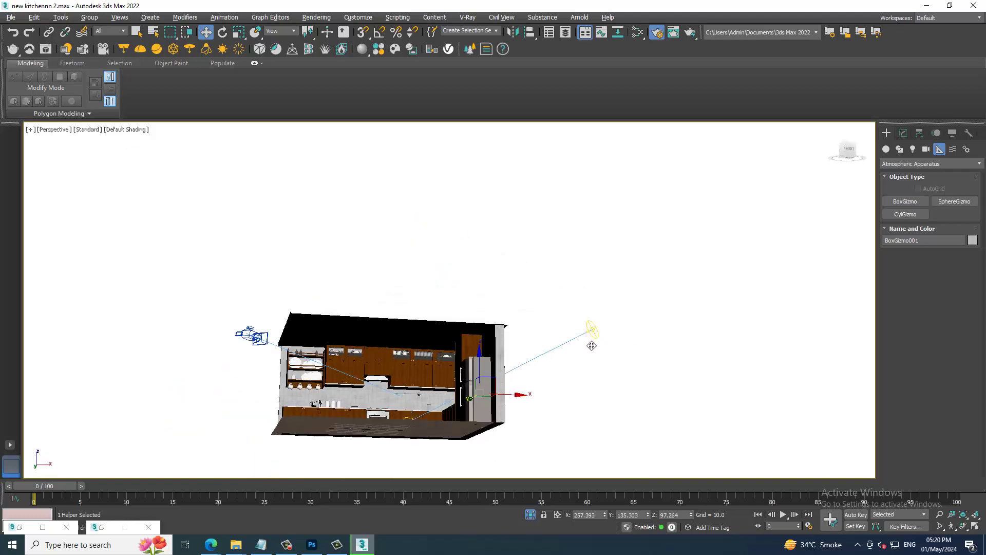
pyautogui.hotkey('alt', 'w')
pyautogui.click(716, 224)
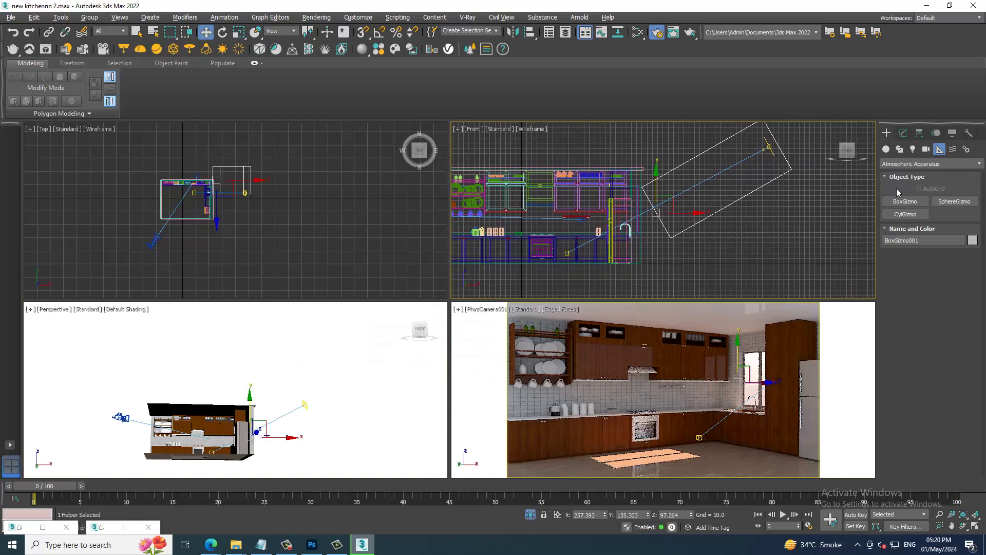
# Set the BoxGizmo width to about 123.7 and height to about 533, positioned over the cabinets
pyautogui.click(905, 136)
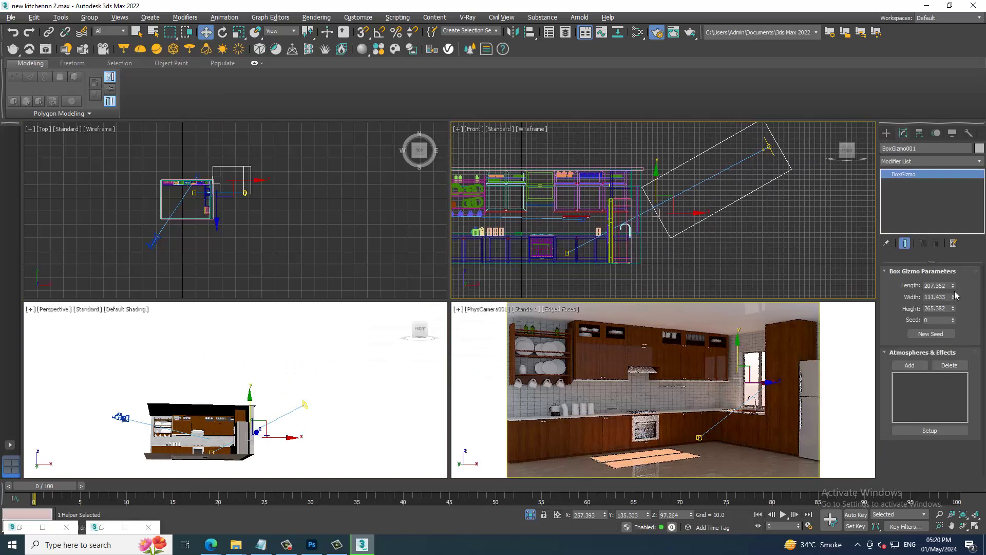
pyautogui.moveTo(953, 300); pyautogui.dragTo(955, 262)
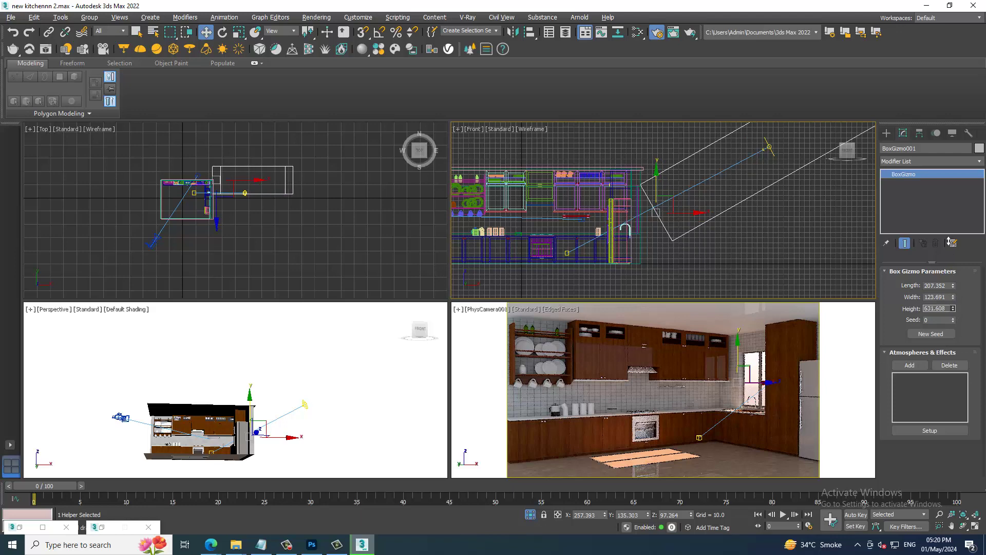
pyautogui.scroll(-2, 621, 272)
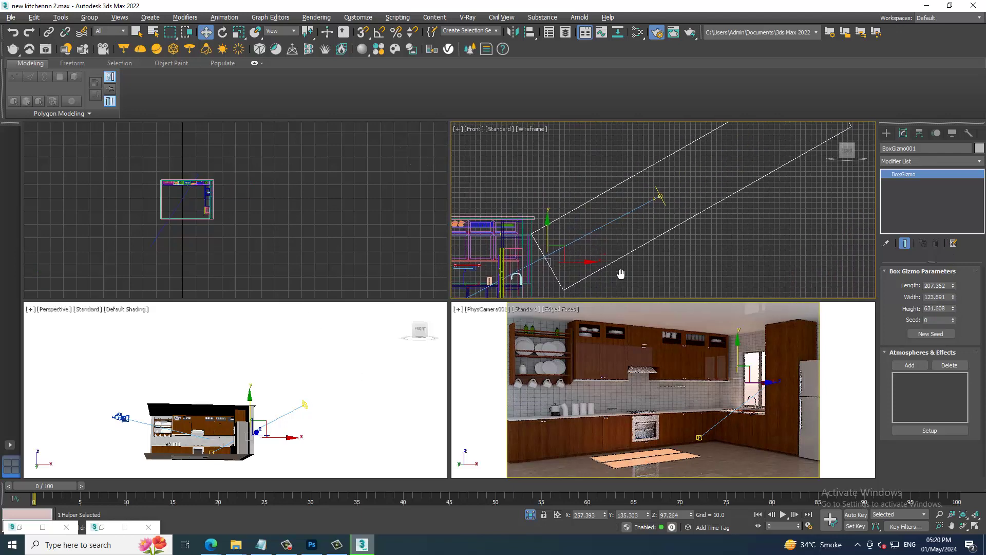
pyautogui.scroll(-2, 618, 252)
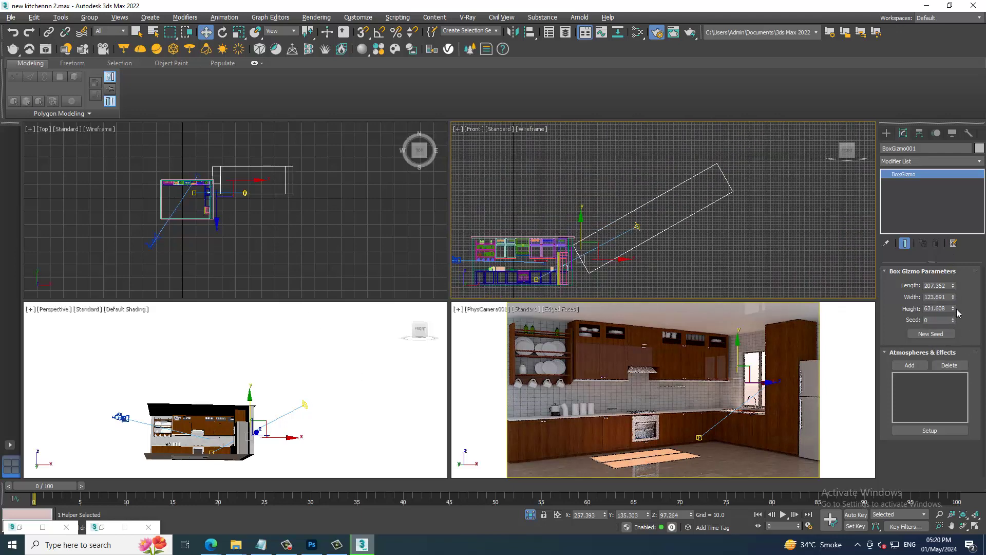
pyautogui.moveTo(953, 309); pyautogui.dragTo(954, 329)
pyautogui.moveTo(596, 246); pyautogui.dragTo(679, 205, button='middle')
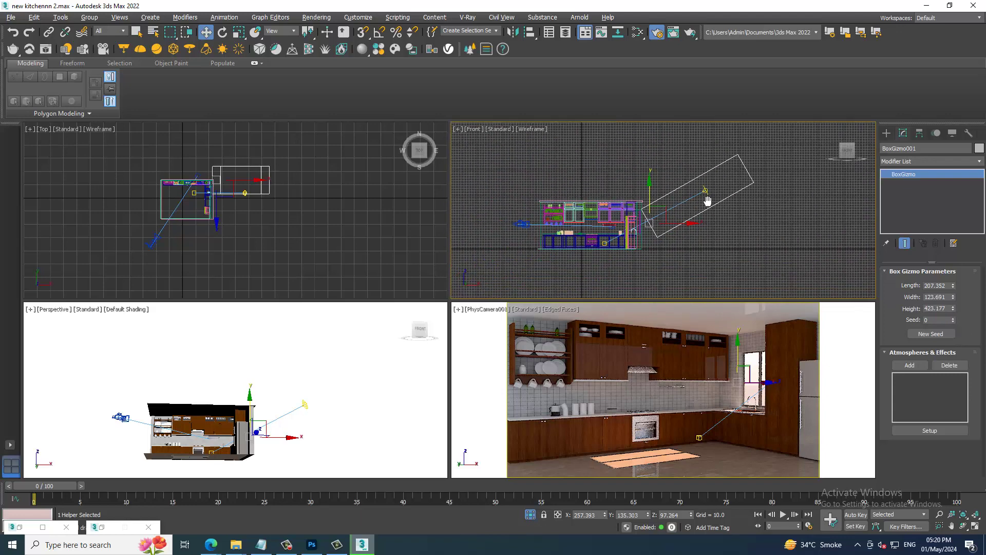
pyautogui.moveTo(678, 206); pyautogui.dragTo(625, 231)
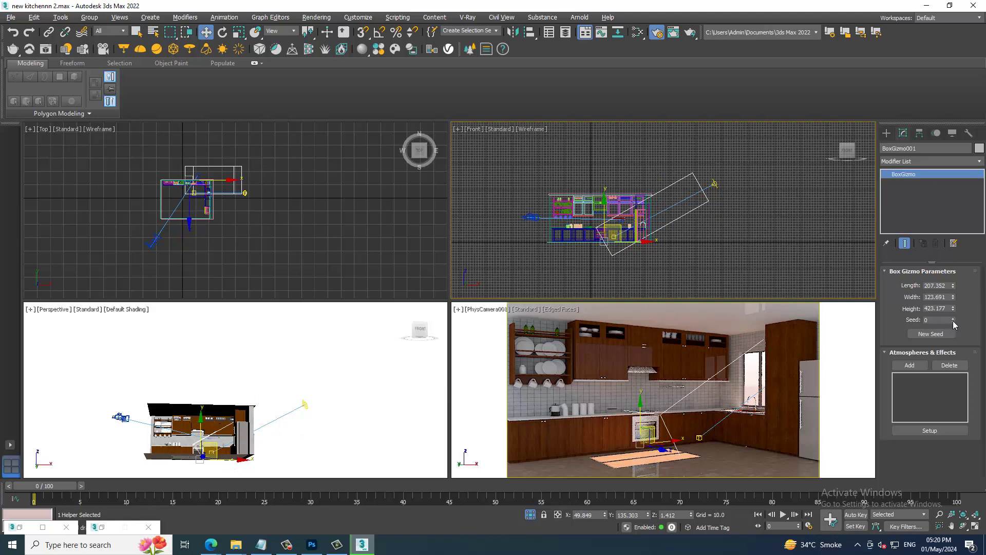
pyautogui.moveTo(954, 305); pyautogui.dragTo(954, 288)
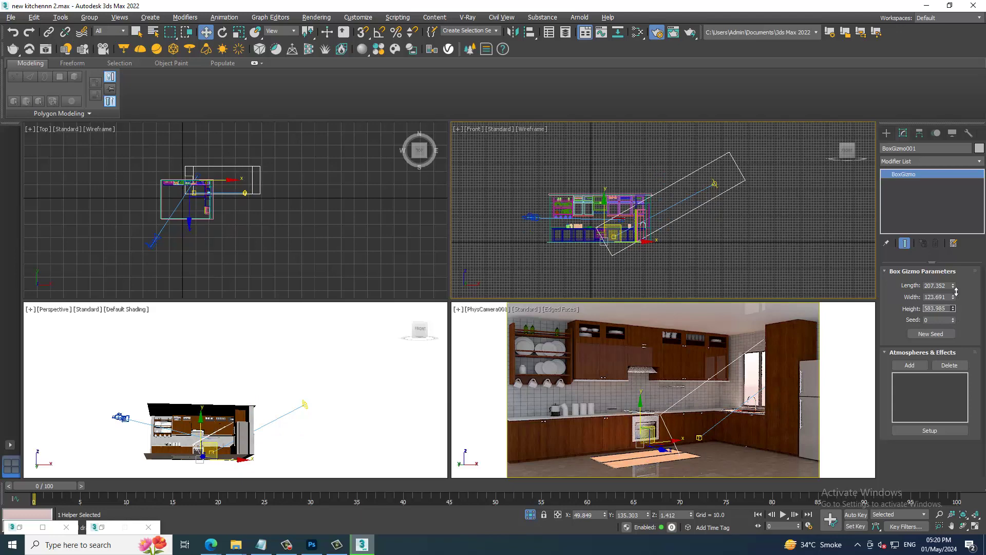
# Move the gizmo back inside the kitchen and shorten its length to 124.411
pyautogui.keyDown('alt'); pyautogui.moveTo(378, 399); pyautogui.dragTo(278, 426, button='middle'); pyautogui.keyUp('alt')
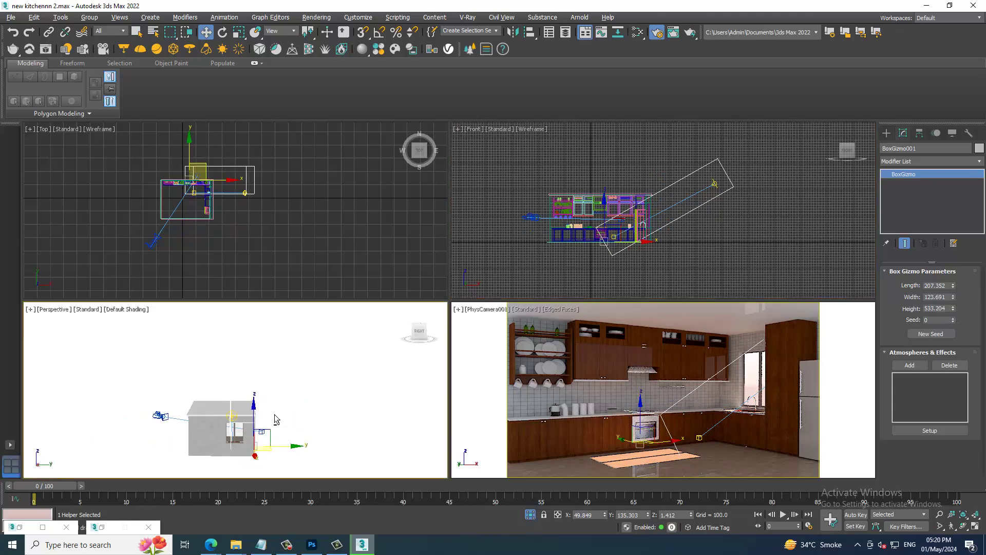
pyautogui.moveTo(287, 454); pyautogui.dragTo(267, 455)
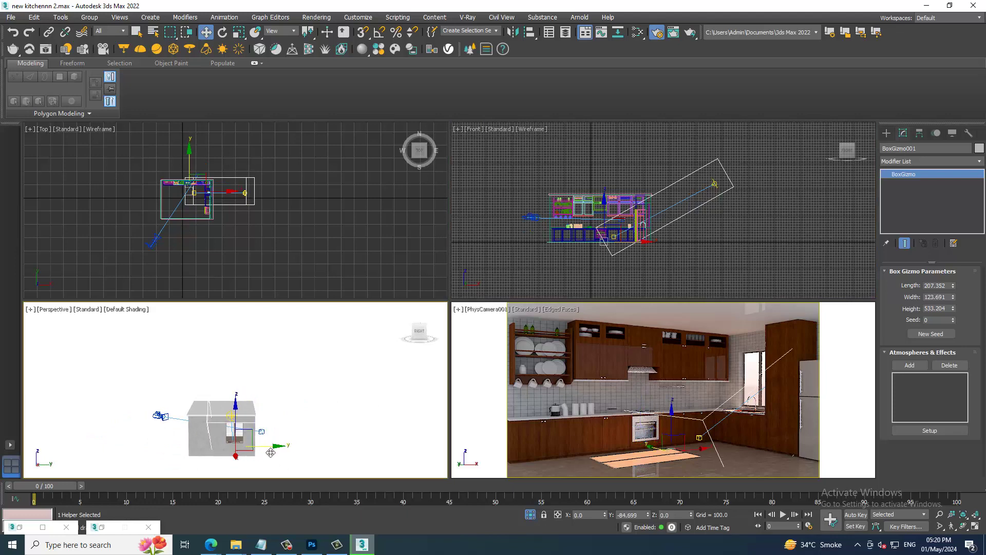
pyautogui.moveTo(287, 442)
pyautogui.keyDown('alt'); pyautogui.mouseDown(button='middle')
pyautogui.moveTo(371, 416)
pyautogui.moveTo(267, 406)
pyautogui.mouseUp(button='middle'); pyautogui.keyUp('alt')
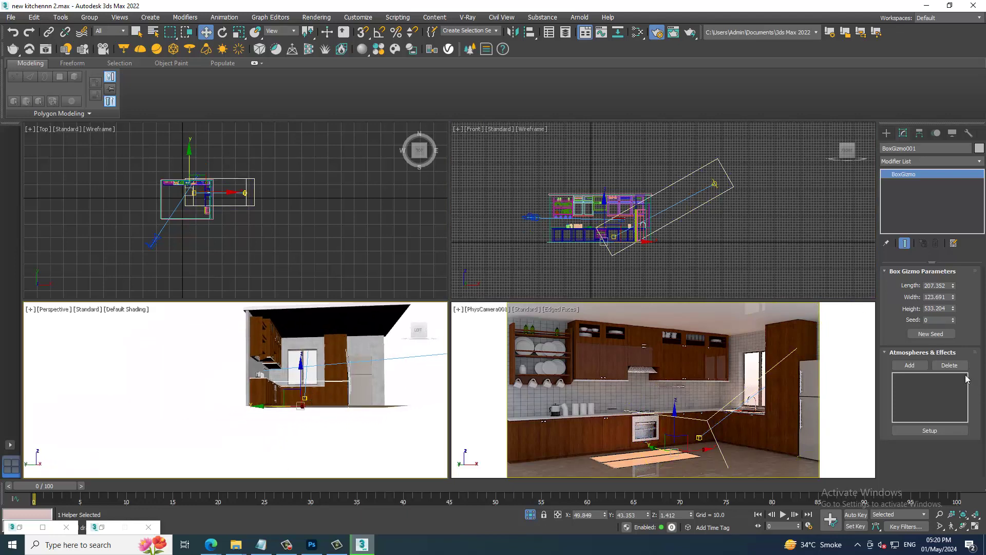
pyautogui.moveTo(953, 308)
pyautogui.mouseDown()
pyautogui.moveTo(957, 320)
pyautogui.moveTo(962, 310)
pyautogui.mouseUp()
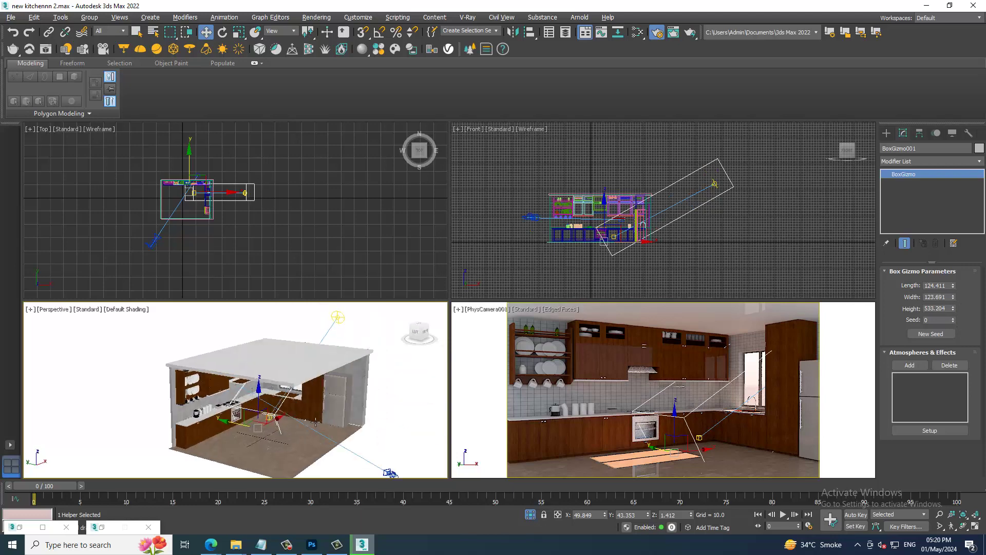
pyautogui.moveTo(257, 390)
pyautogui.keyDown('alt'); pyautogui.mouseDown(button='middle')
pyautogui.moveTo(325, 413)
pyautogui.moveTo(424, 526)
pyautogui.mouseUp(button='middle'); pyautogui.keyUp('alt')
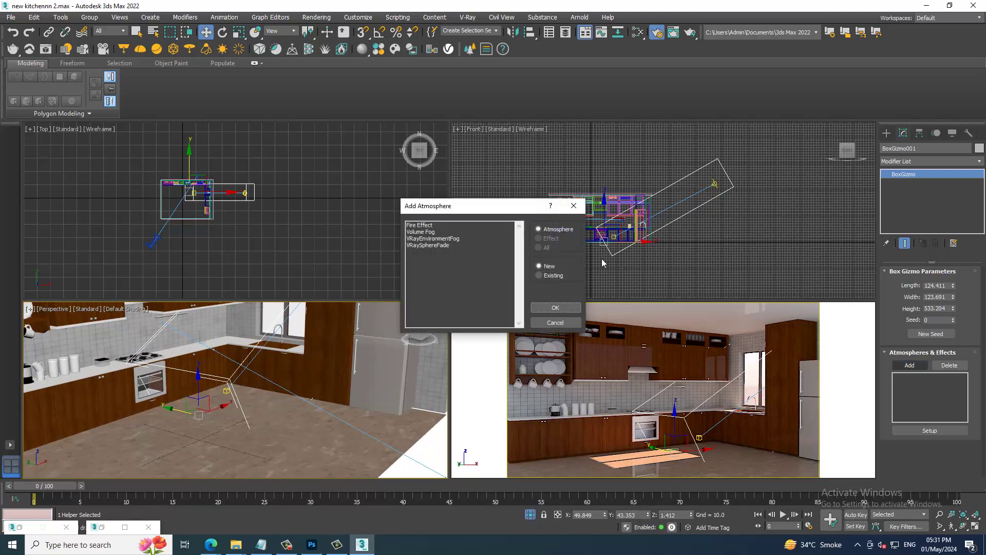
# Attach a VRayEnvironmentFog, open its settings, select BoxGizmo001 and keep Overlap gizmo merging
pyautogui.doubleClick(451, 240)
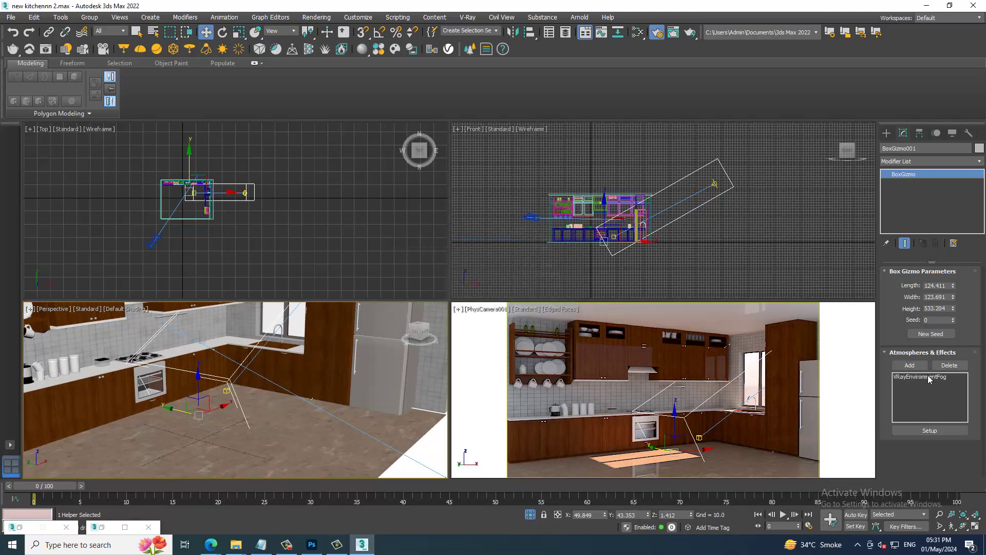
pyautogui.click(930, 379)
pyautogui.click(930, 430)
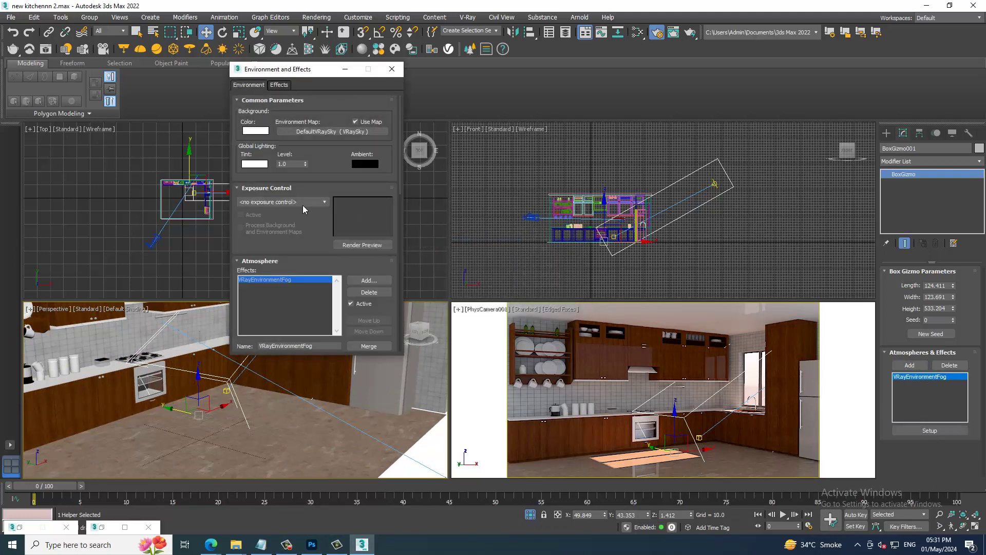
pyautogui.moveTo(348, 280); pyautogui.dragTo(296, 17)
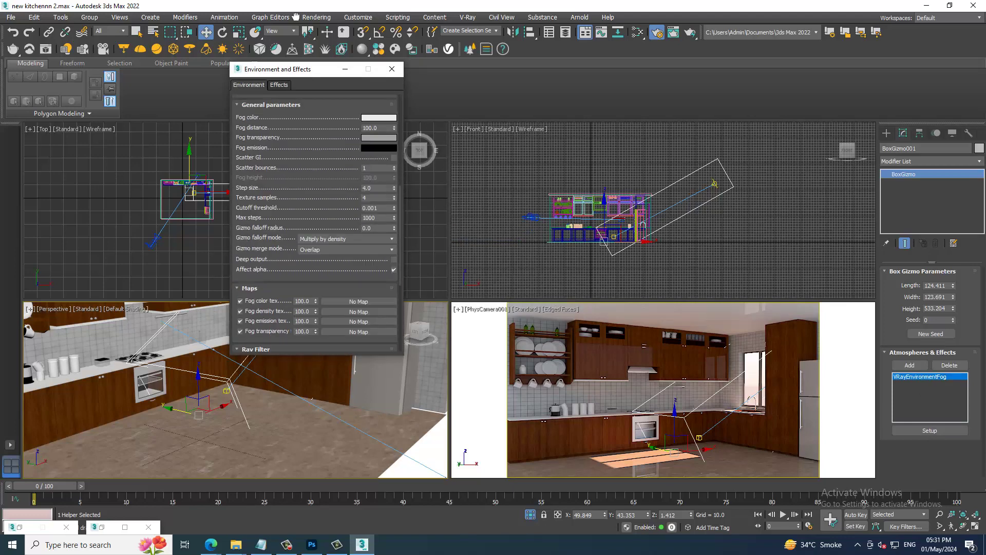
pyautogui.moveTo(288, 284); pyautogui.dragTo(297, 132)
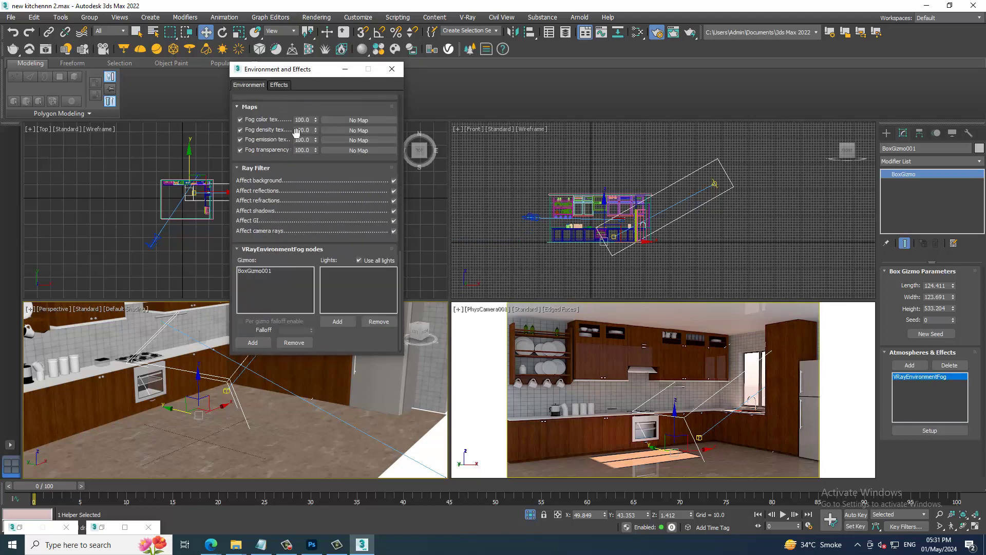
pyautogui.click(256, 272)
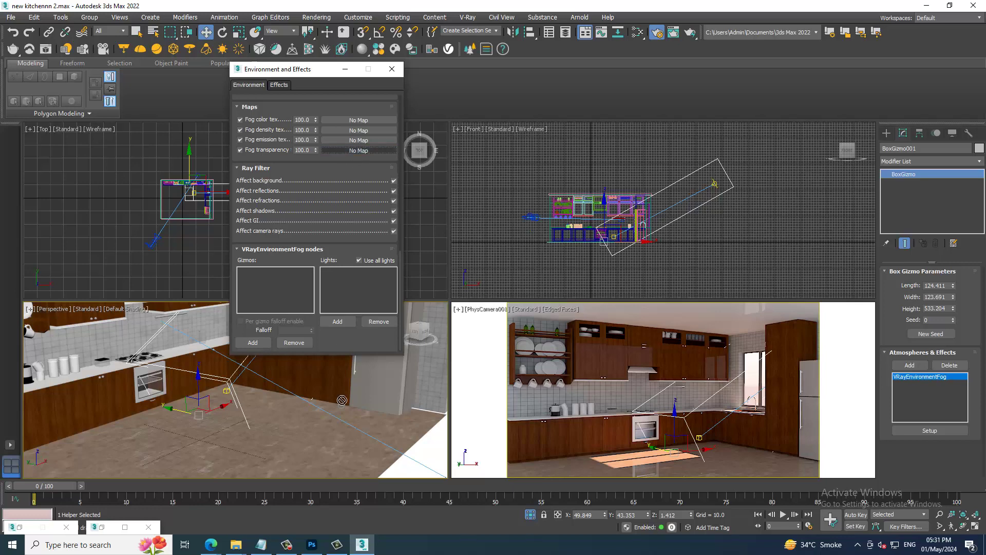
pyautogui.scroll(5, 339, 216)
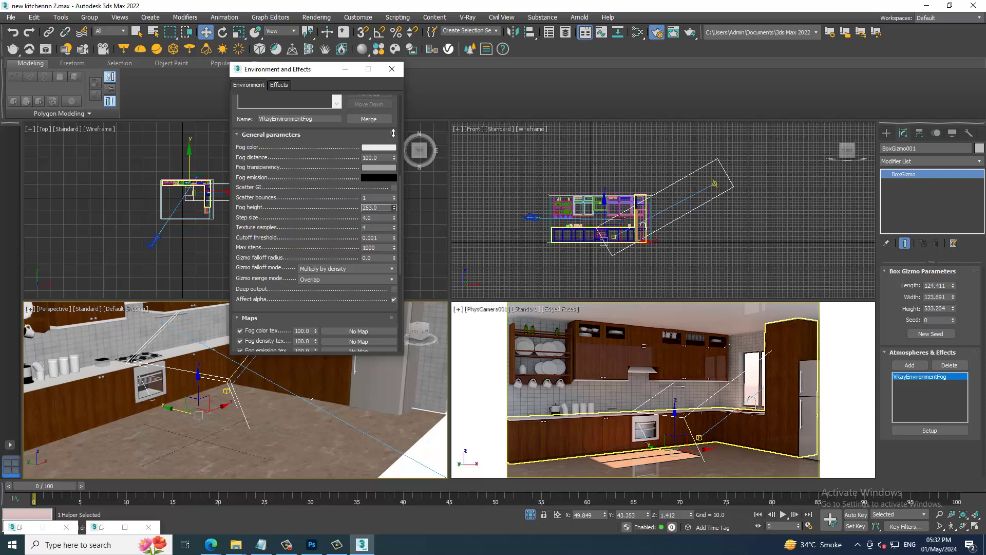
pyautogui.write('376')
pyautogui.click(348, 278)
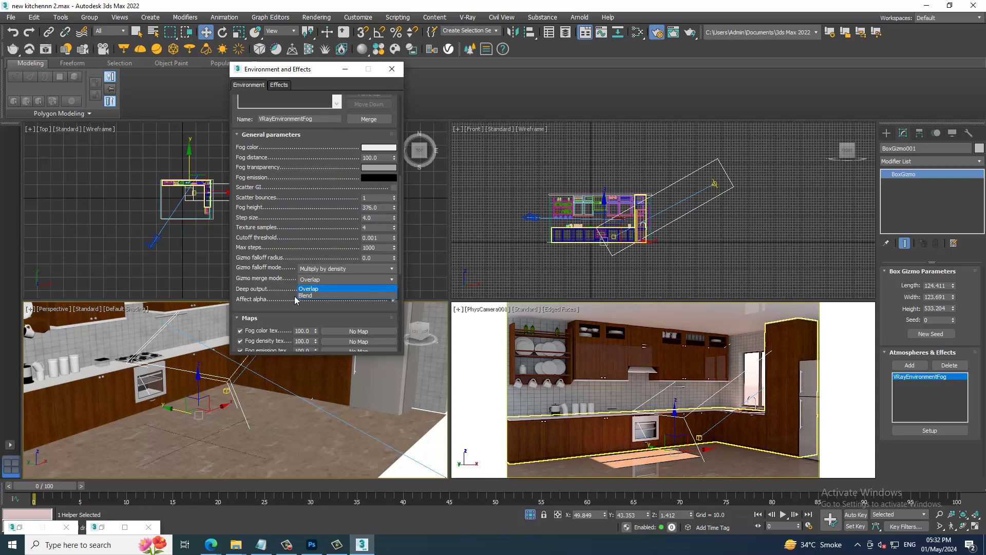
pyautogui.click(277, 309)
# Bind BoxGizmo001 as the fog's gizmo and add VRaySun001 as its light
pyautogui.scroll(-5, 278, 311)
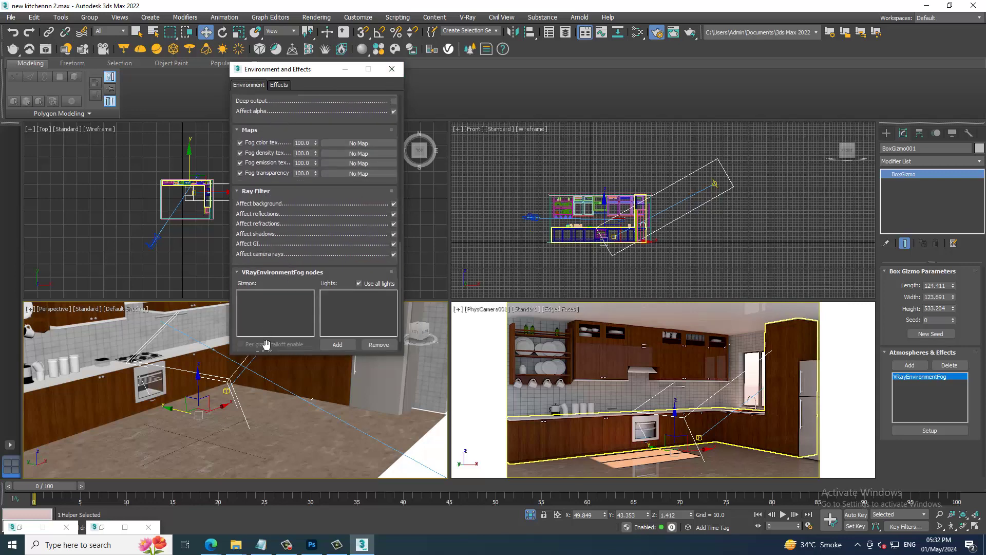
pyautogui.scroll(-2, 271, 219)
pyautogui.click(253, 339)
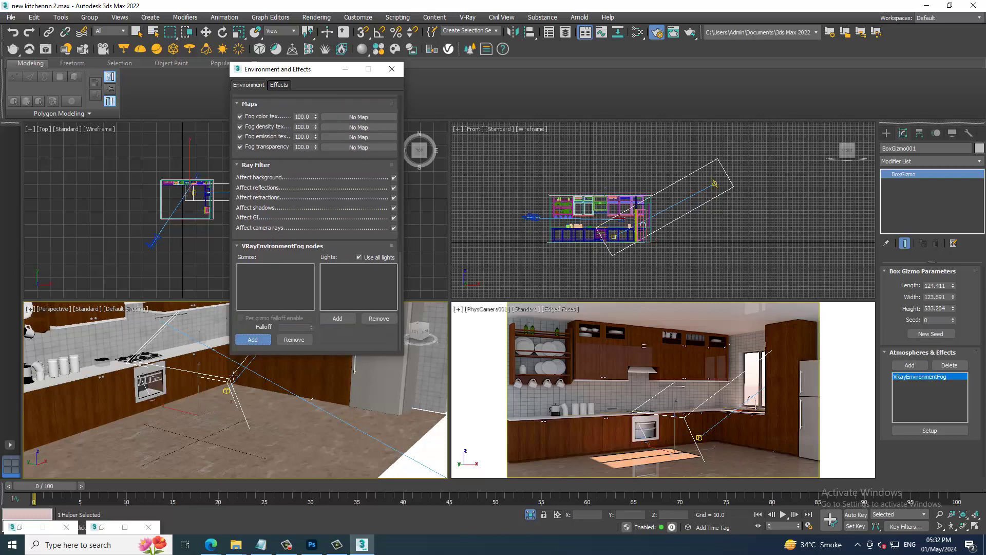
pyautogui.click(233, 383)
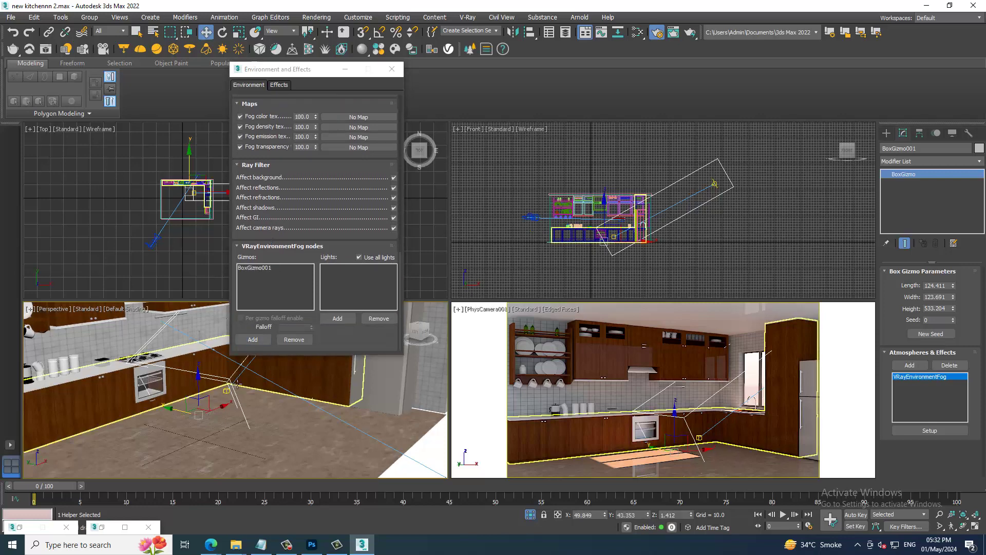
pyautogui.scroll(-6, 209, 437)
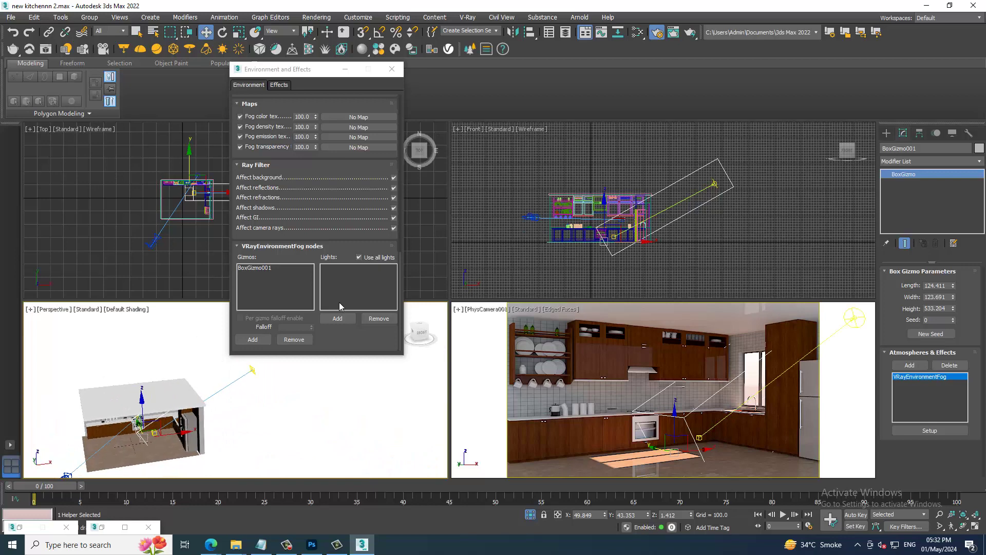
pyautogui.click(338, 318)
pyautogui.click(255, 372)
pyautogui.scroll(5, 317, 180)
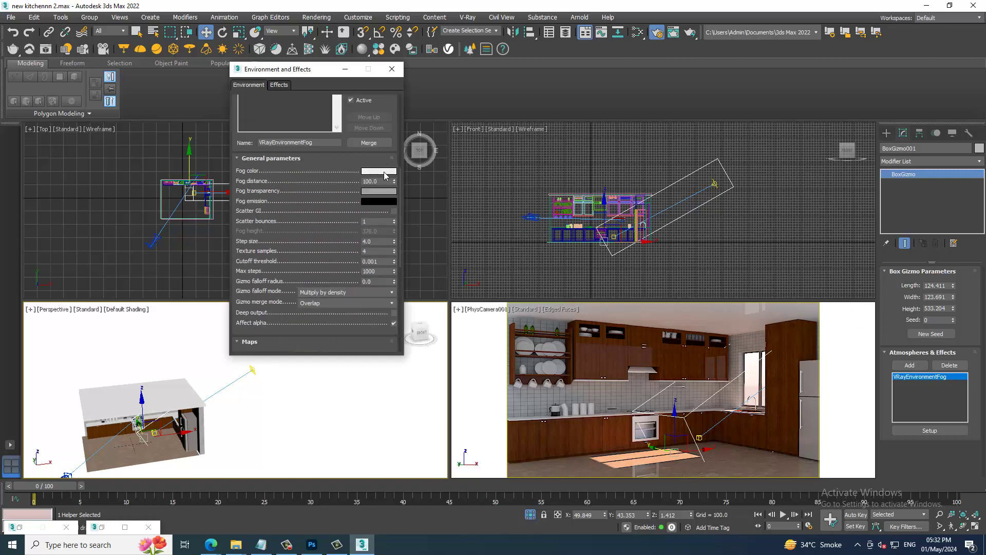
# Give the fog a warm near-white colour and enable V-Ray interactive rendering in the camera view
pyautogui.click(385, 175)
pyautogui.moveTo(296, 102)
pyautogui.mouseDown()
pyautogui.moveTo(301, 132)
pyautogui.moveTo(302, 121)
pyautogui.mouseUp()
pyautogui.click(381, 157)
pyautogui.write('707')
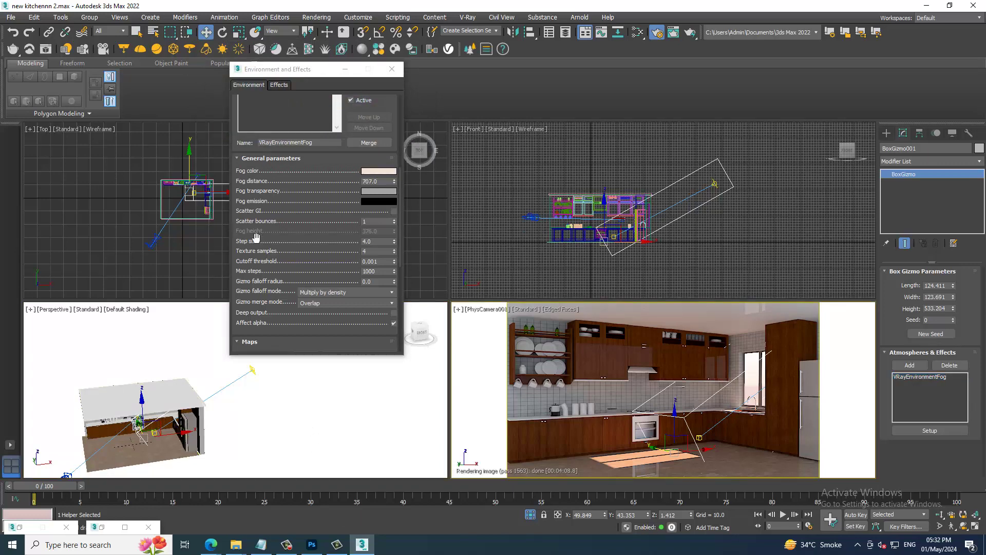
pyautogui.click(524, 309)
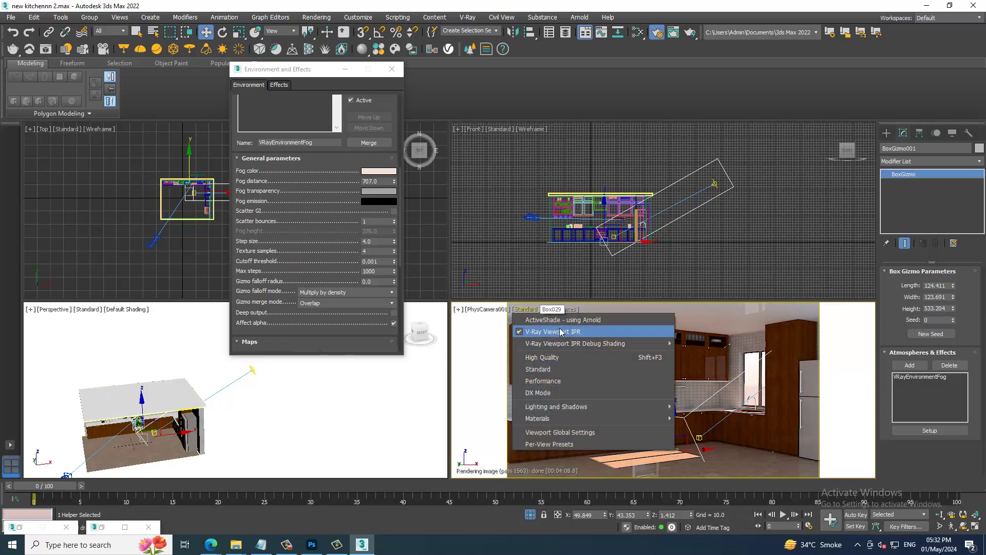
pyautogui.click(525, 309)
pyautogui.click(552, 335)
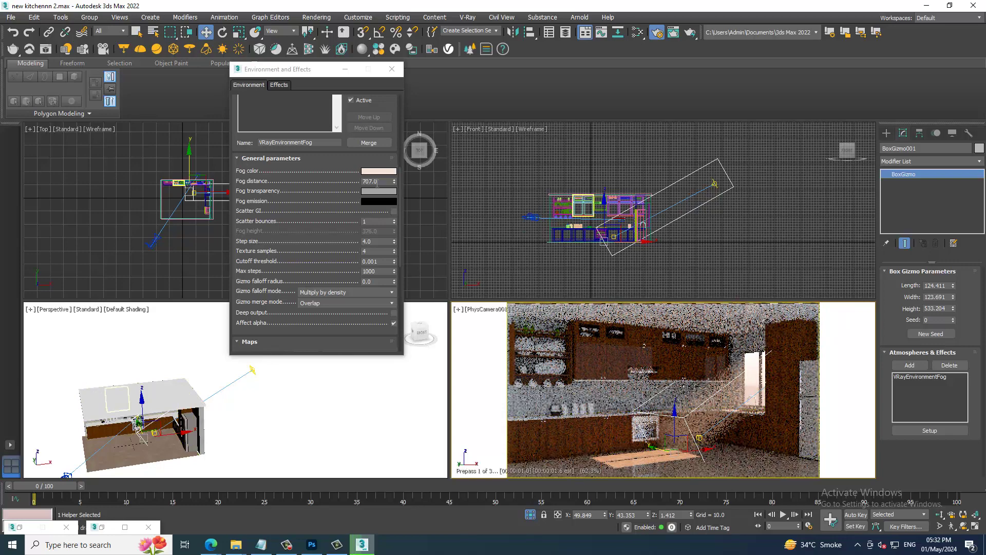
# Raise fog distance to 4086.46, set texture samples 16 and max steps 500
pyautogui.moveTo(395, 183)
pyautogui.mouseDown()
pyautogui.moveTo(387, 76)
pyautogui.moveTo(356, 478)
pyautogui.mouseUp()
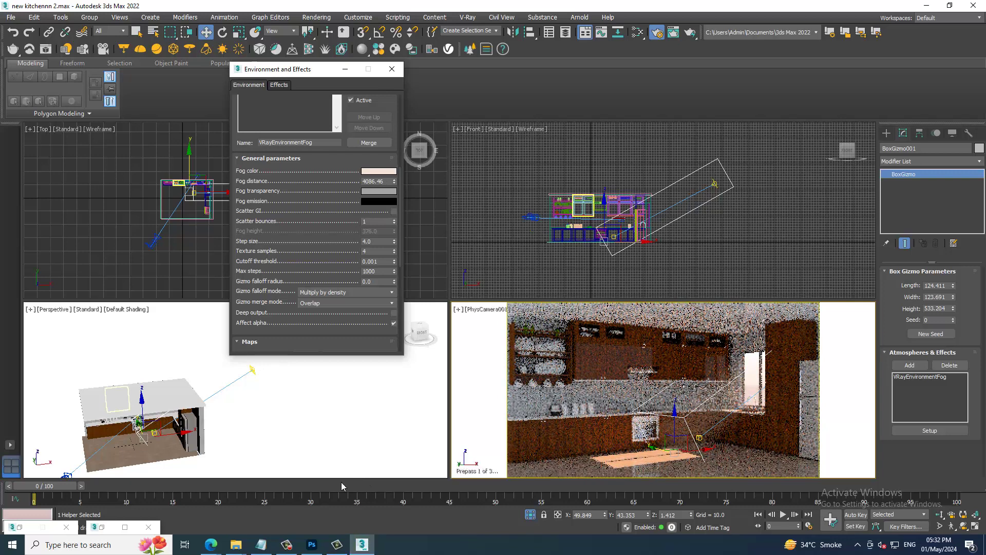
pyautogui.click(382, 251)
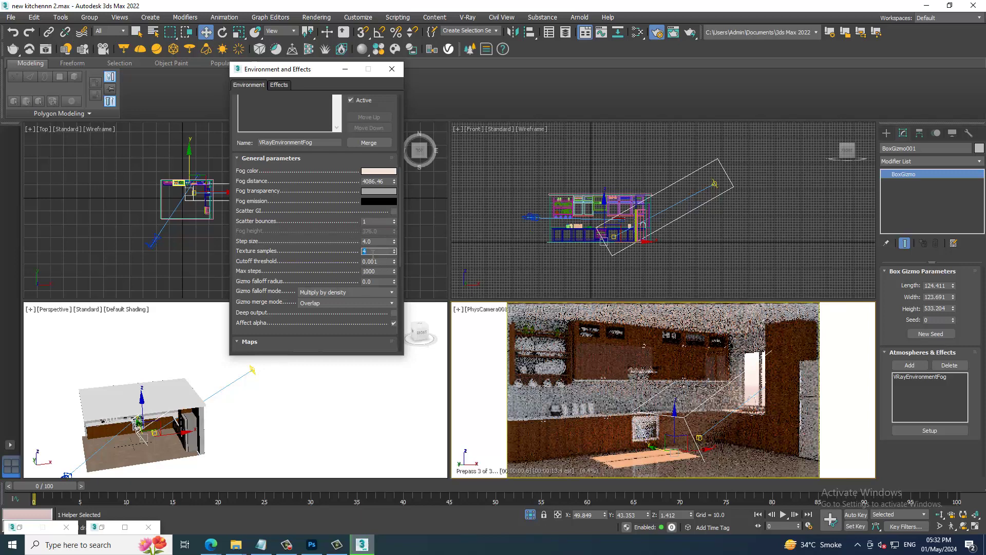
pyautogui.click(366, 252)
pyautogui.write('16')
pyautogui.press('Return')
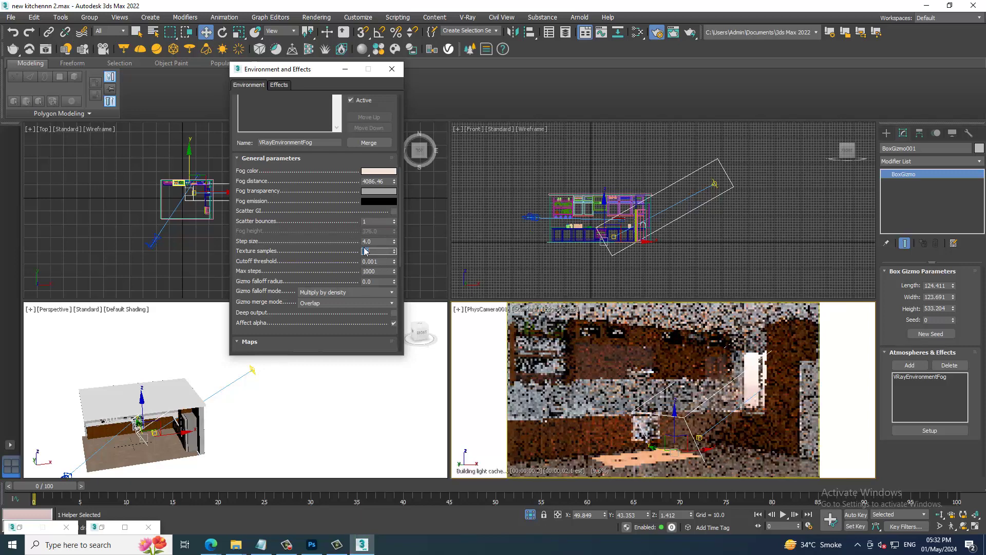
pyautogui.click(375, 272)
pyautogui.write('500')
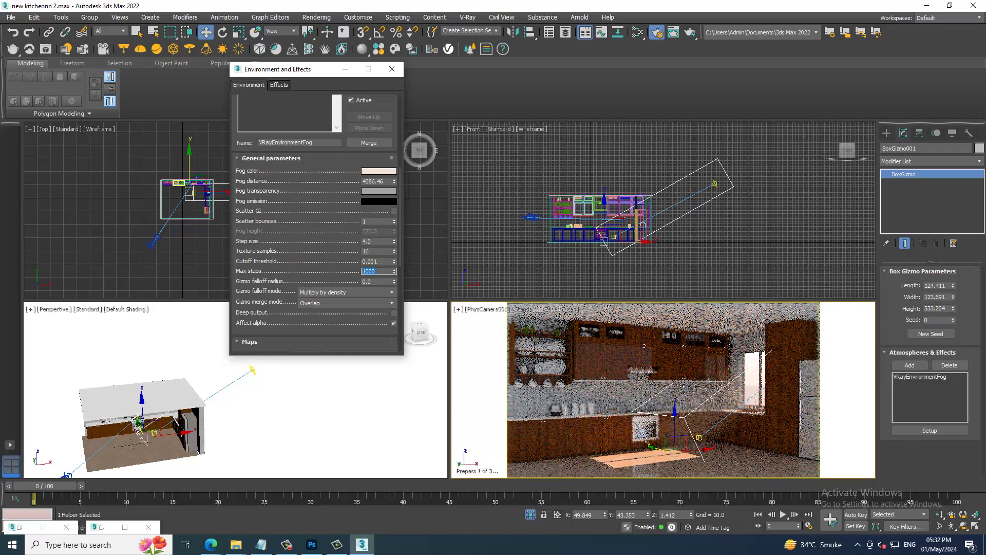
pyautogui.press('Return')
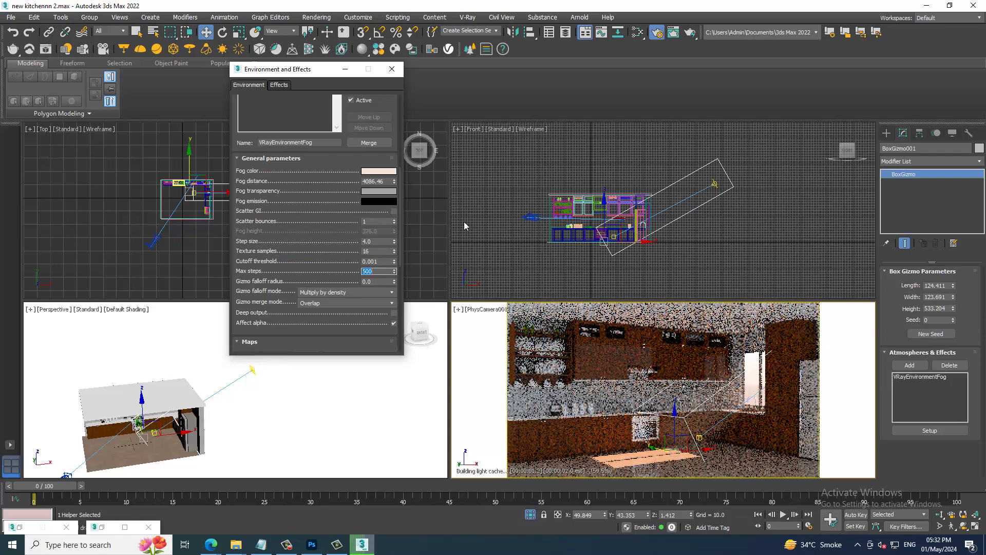
pyautogui.click(637, 358)
pyautogui.hotkey('alt', 'w')
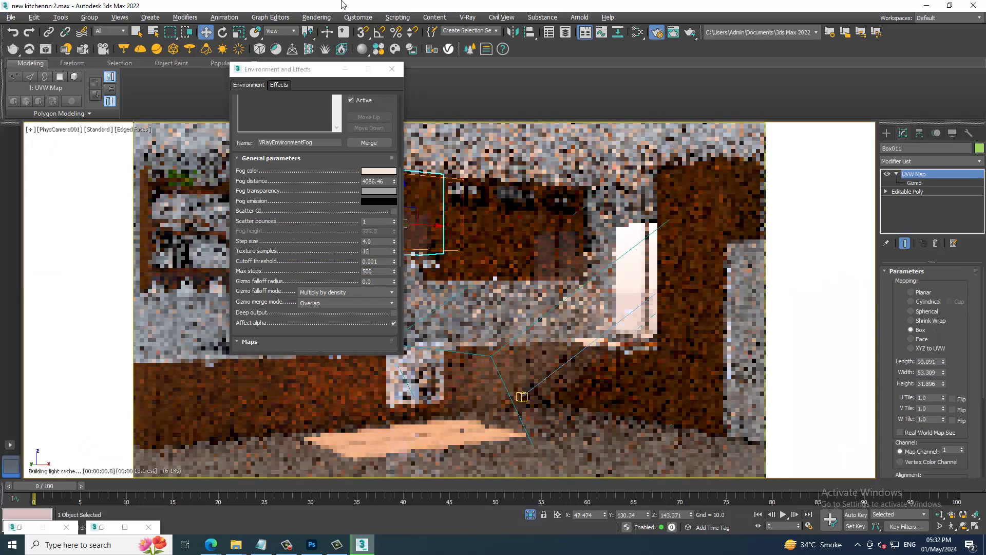
# Render the foggy kitchen camera view to the V-Ray Frame Buffer, zoom it, then show Notepad
pyautogui.click(316, 17)
pyautogui.click(319, 34)
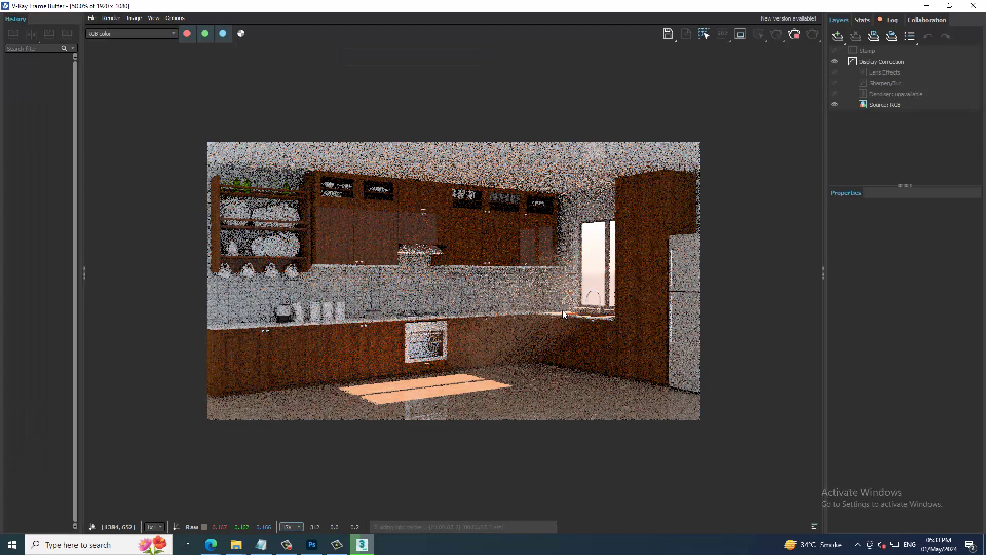
pyautogui.scroll(1, 562, 309)
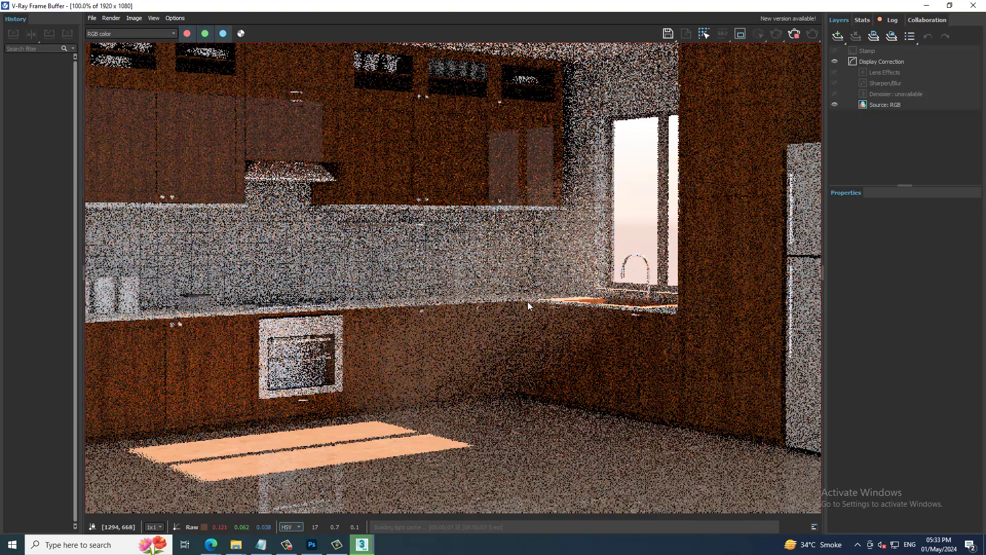
pyautogui.scroll(-1, 528, 298)
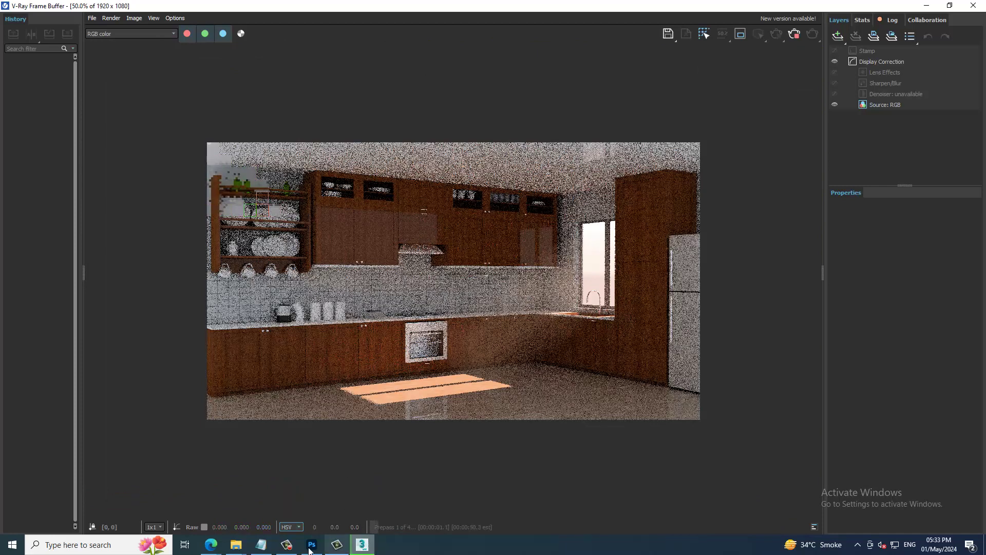
pyautogui.click(261, 544)
pyautogui.write('Continue to')
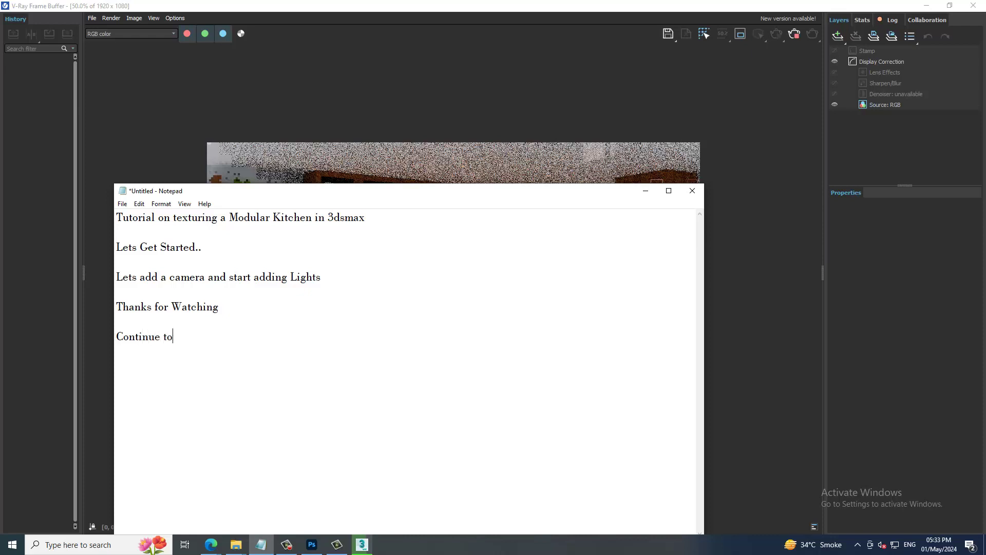
# Complete the note's last line as 'Continue to Next Part' and minimize Notepad
pyautogui.write('Next')
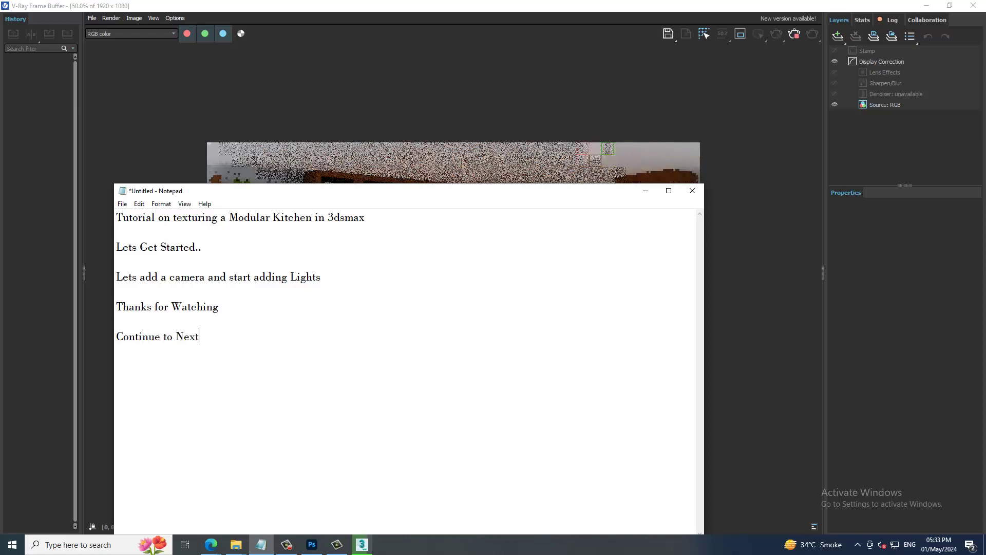
pyautogui.write(' Part')
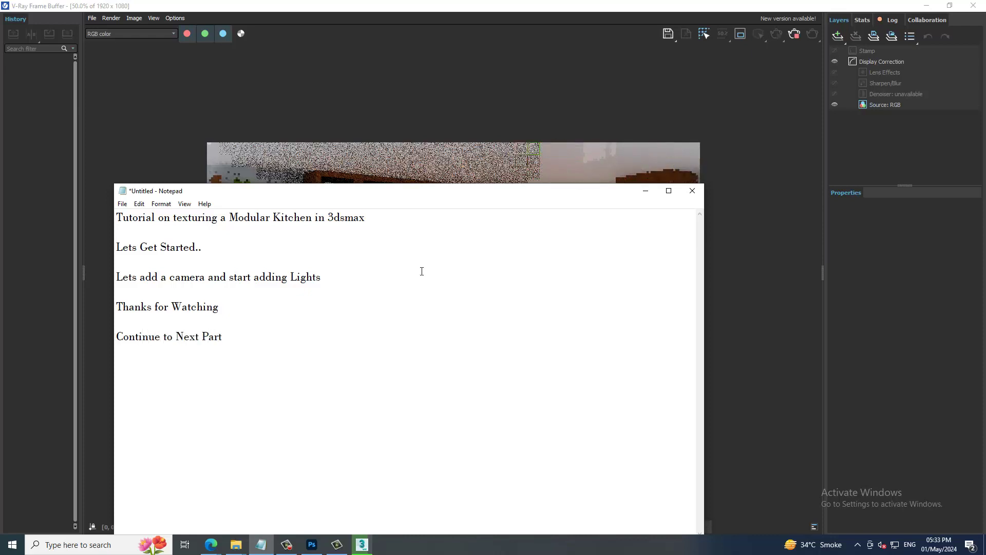
pyautogui.click(646, 190)
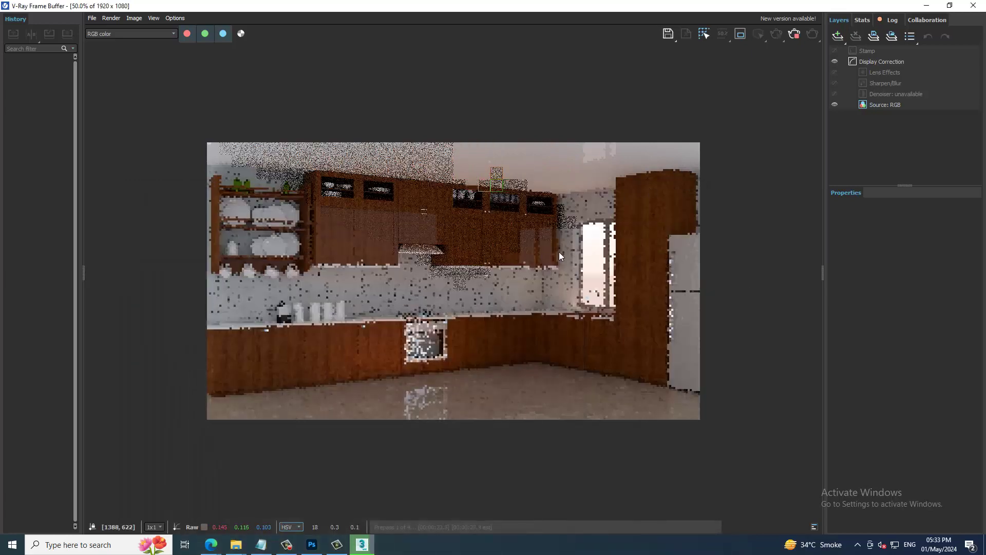